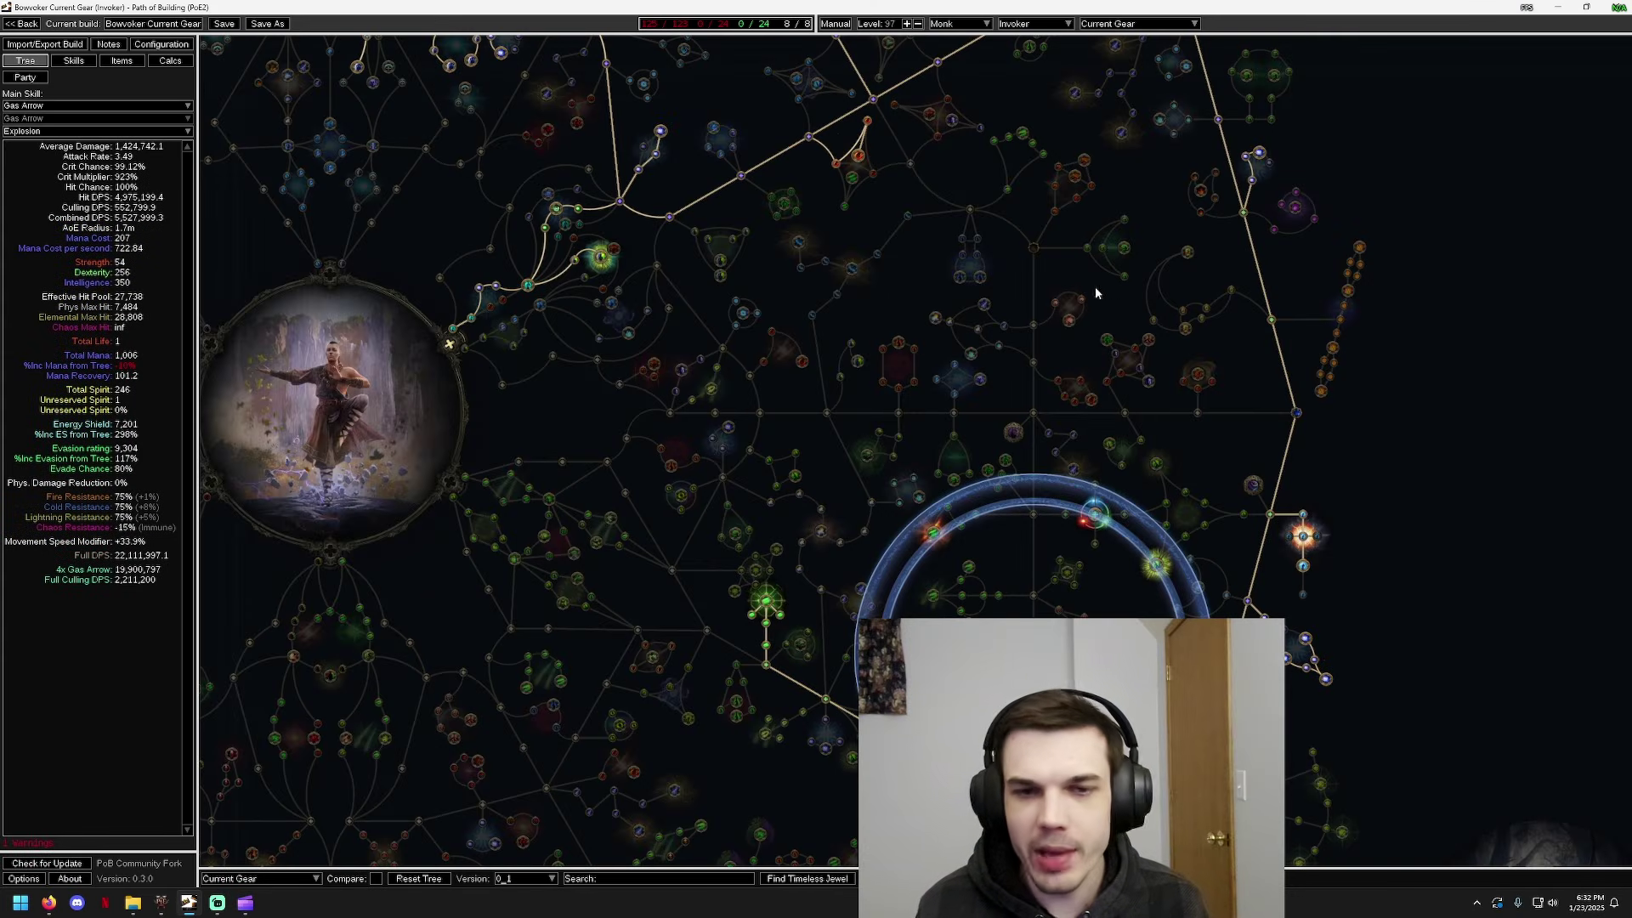
Examine the allocated passive routes between the Monk start, the upper clusters and the outer edge of the tree
{"action": "left_click_drag", "start_coordinate": [875, 189], "coordinate": [988, 384]}
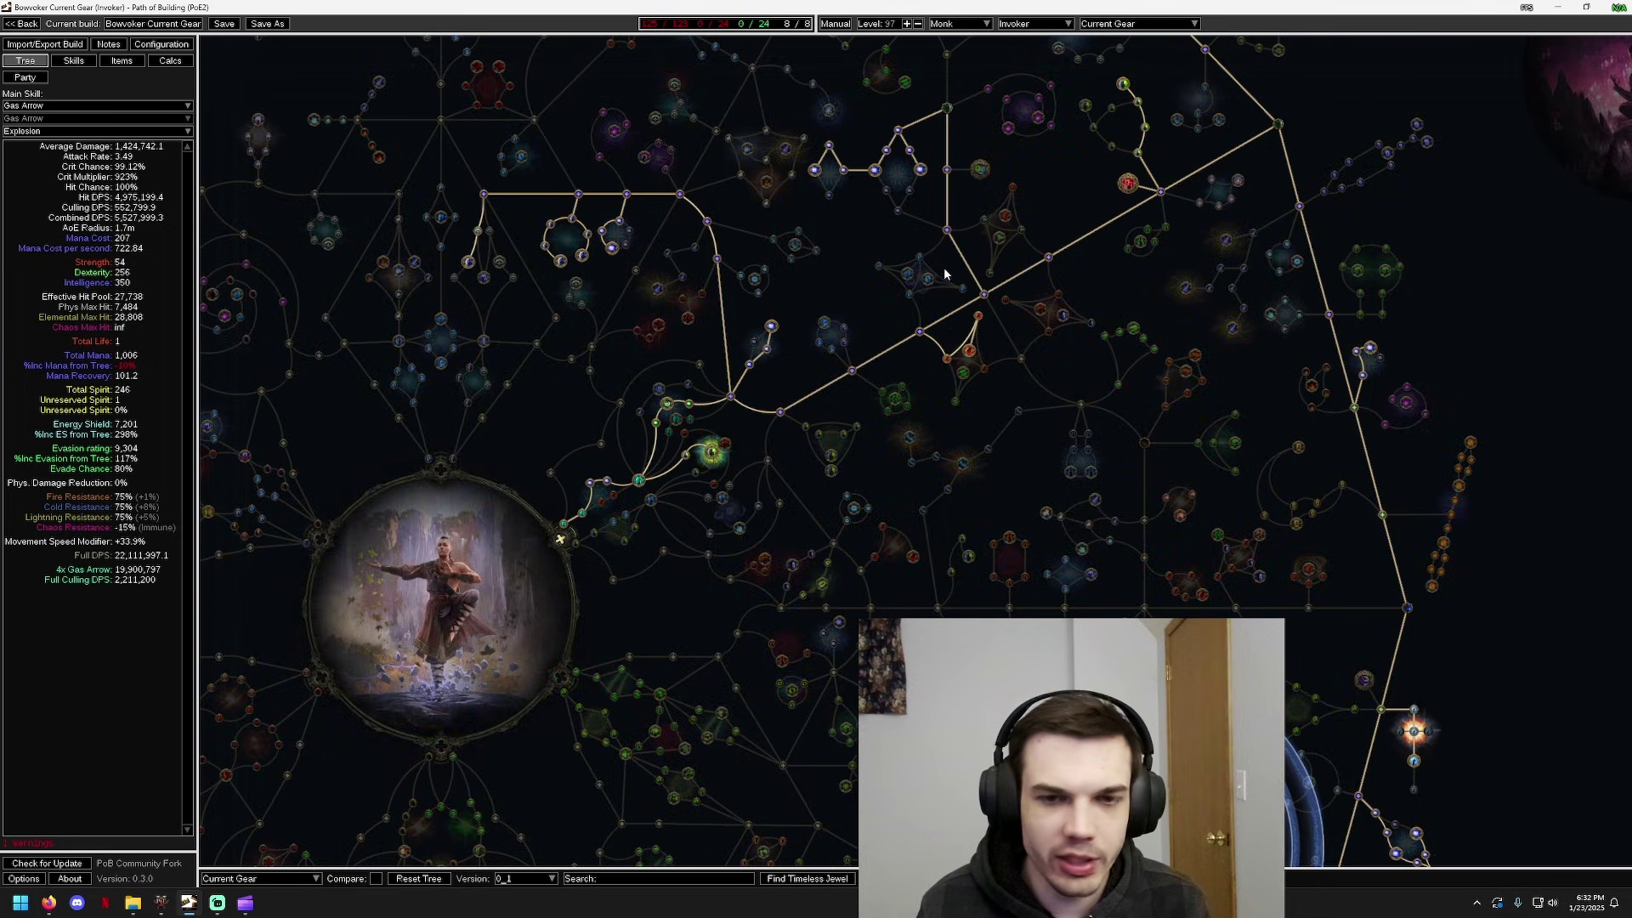
{"action": "left_click_drag", "start_coordinate": [835, 237], "coordinate": [937, 226]}
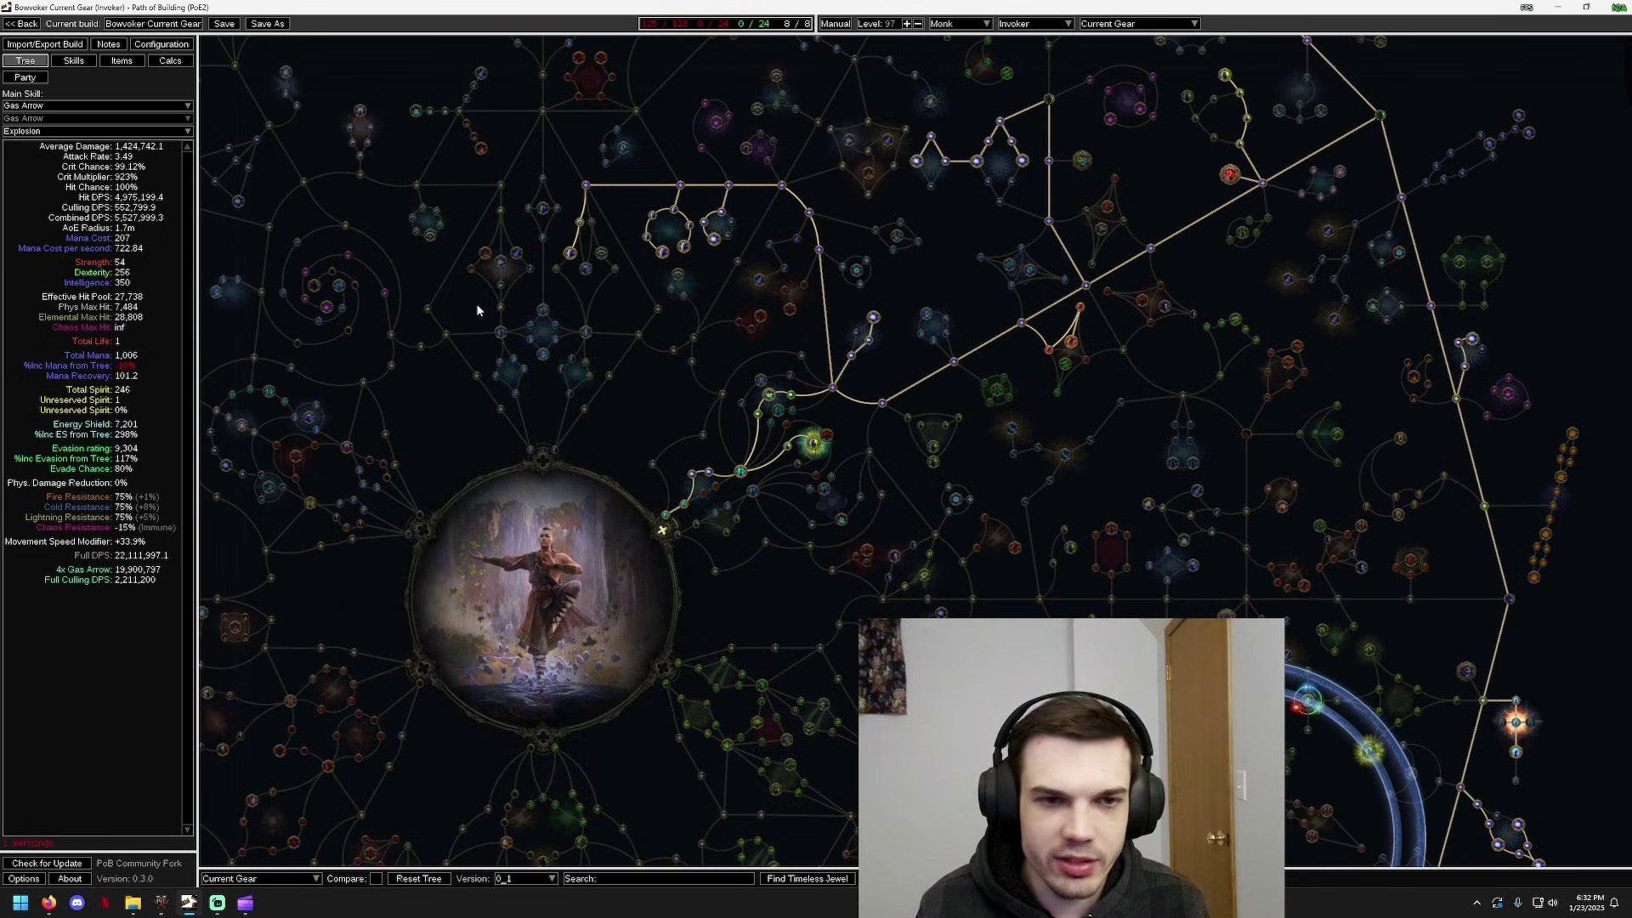
{"action": "left_click_drag", "start_coordinate": [791, 323], "coordinate": [760, 246]}
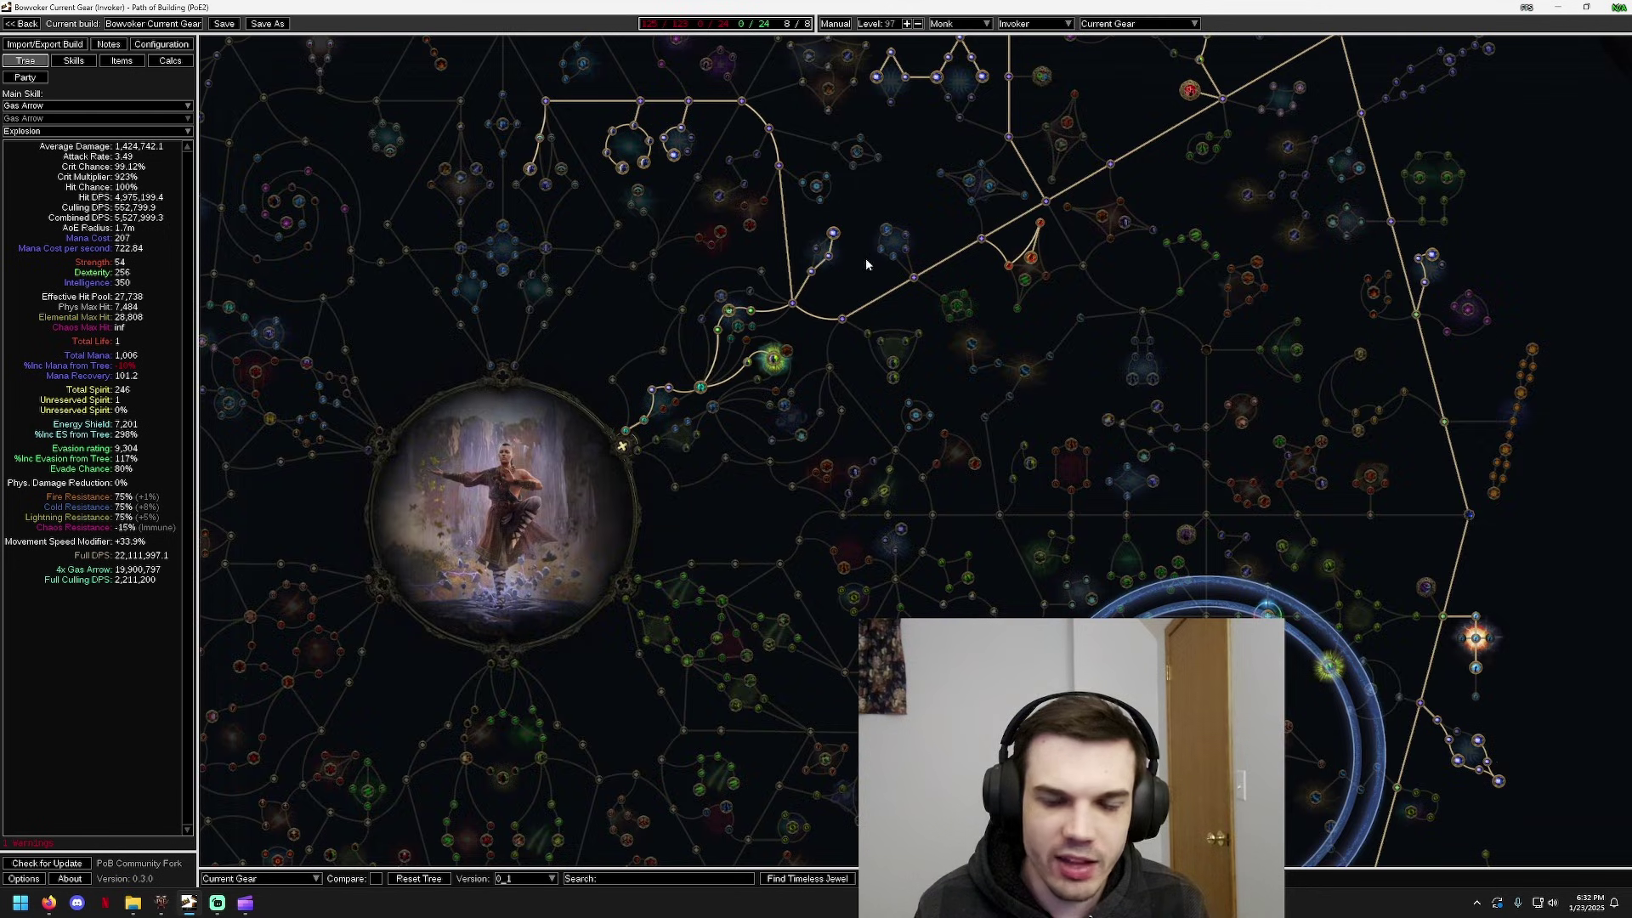
{"action": "left_click_drag", "start_coordinate": [864, 267], "coordinate": [850, 335]}
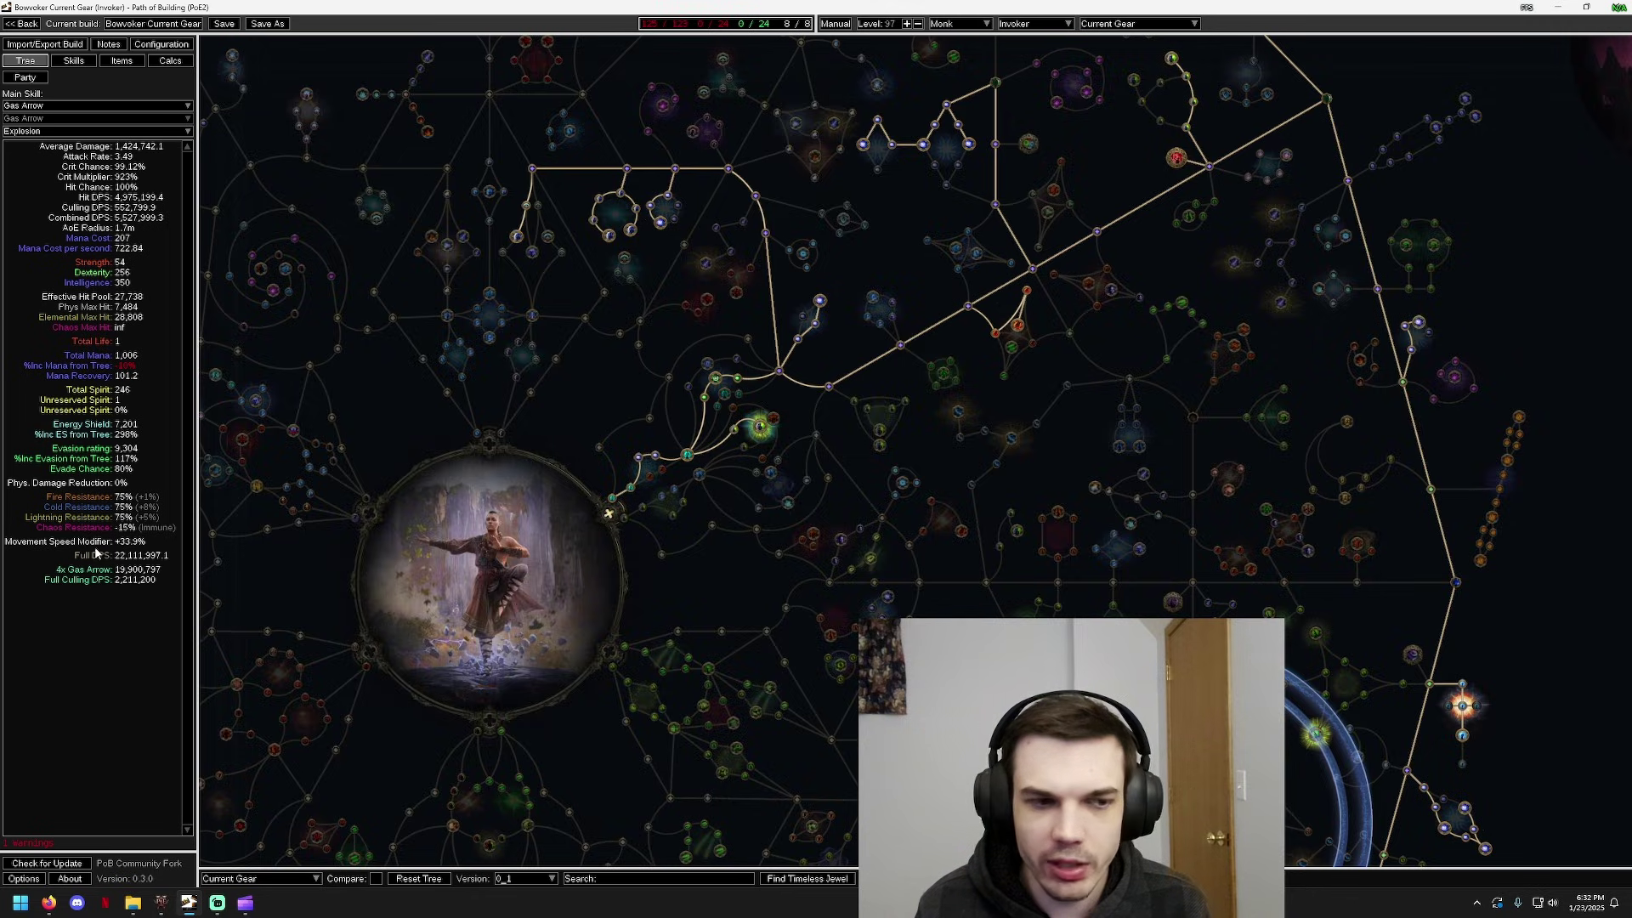
{"action": "scroll", "coordinate": [917, 267], "scroll_direction": "up", "scroll_amount": 2}
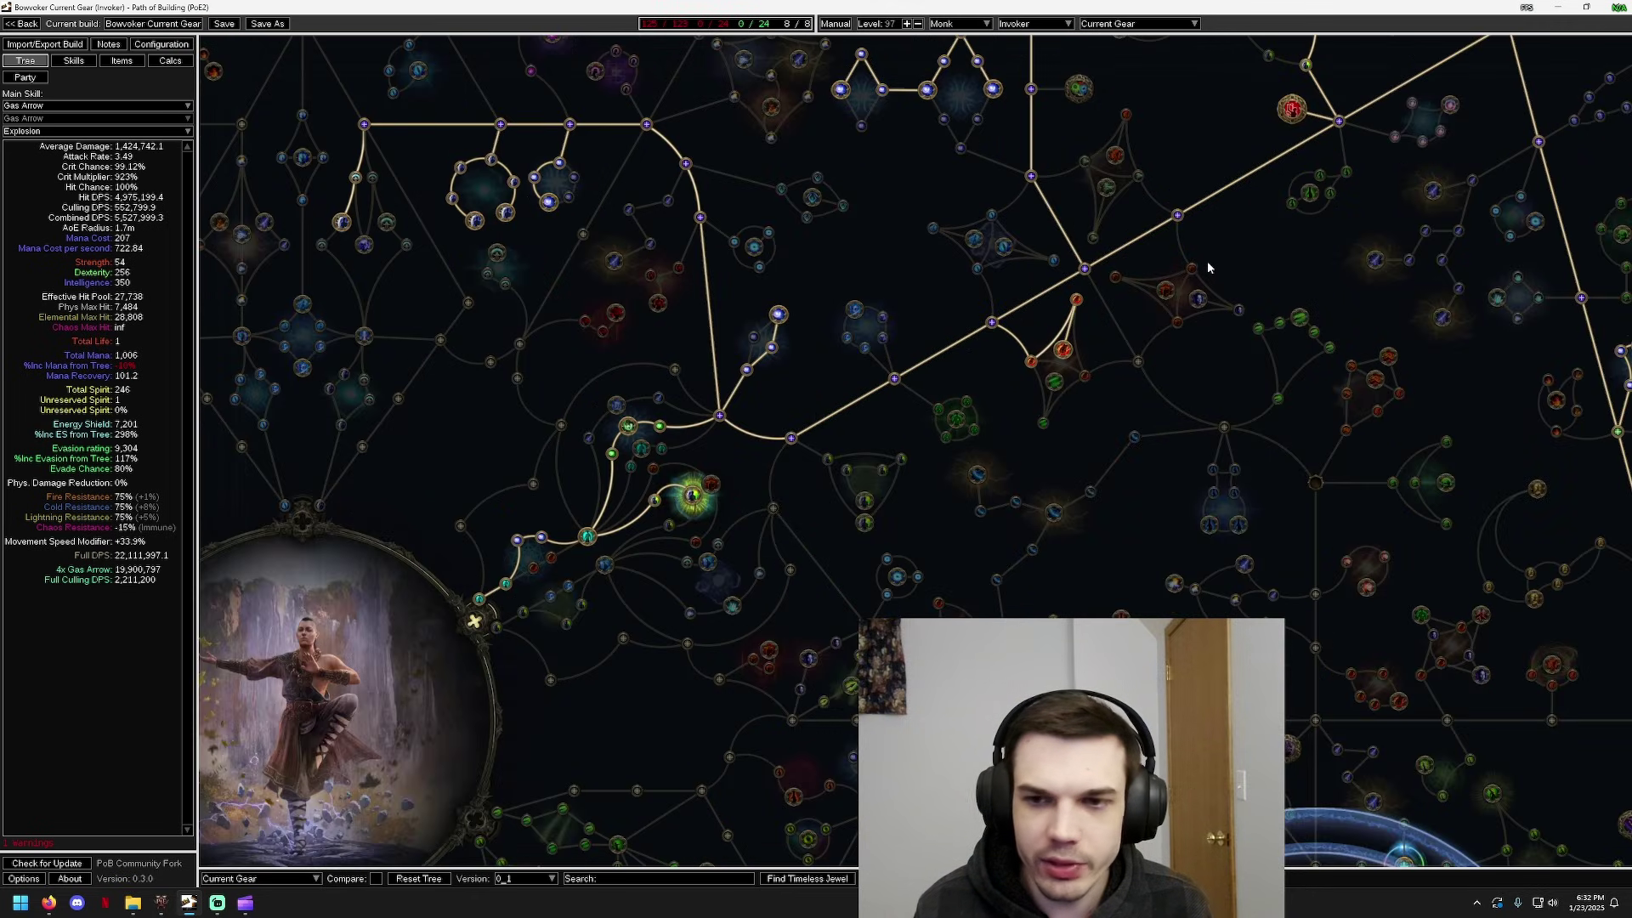
{"action": "left_click_drag", "start_coordinate": [1213, 262], "coordinate": [1163, 237]}
{"action": "scroll", "coordinate": [1115, 263], "scroll_direction": "down", "scroll_amount": 2}
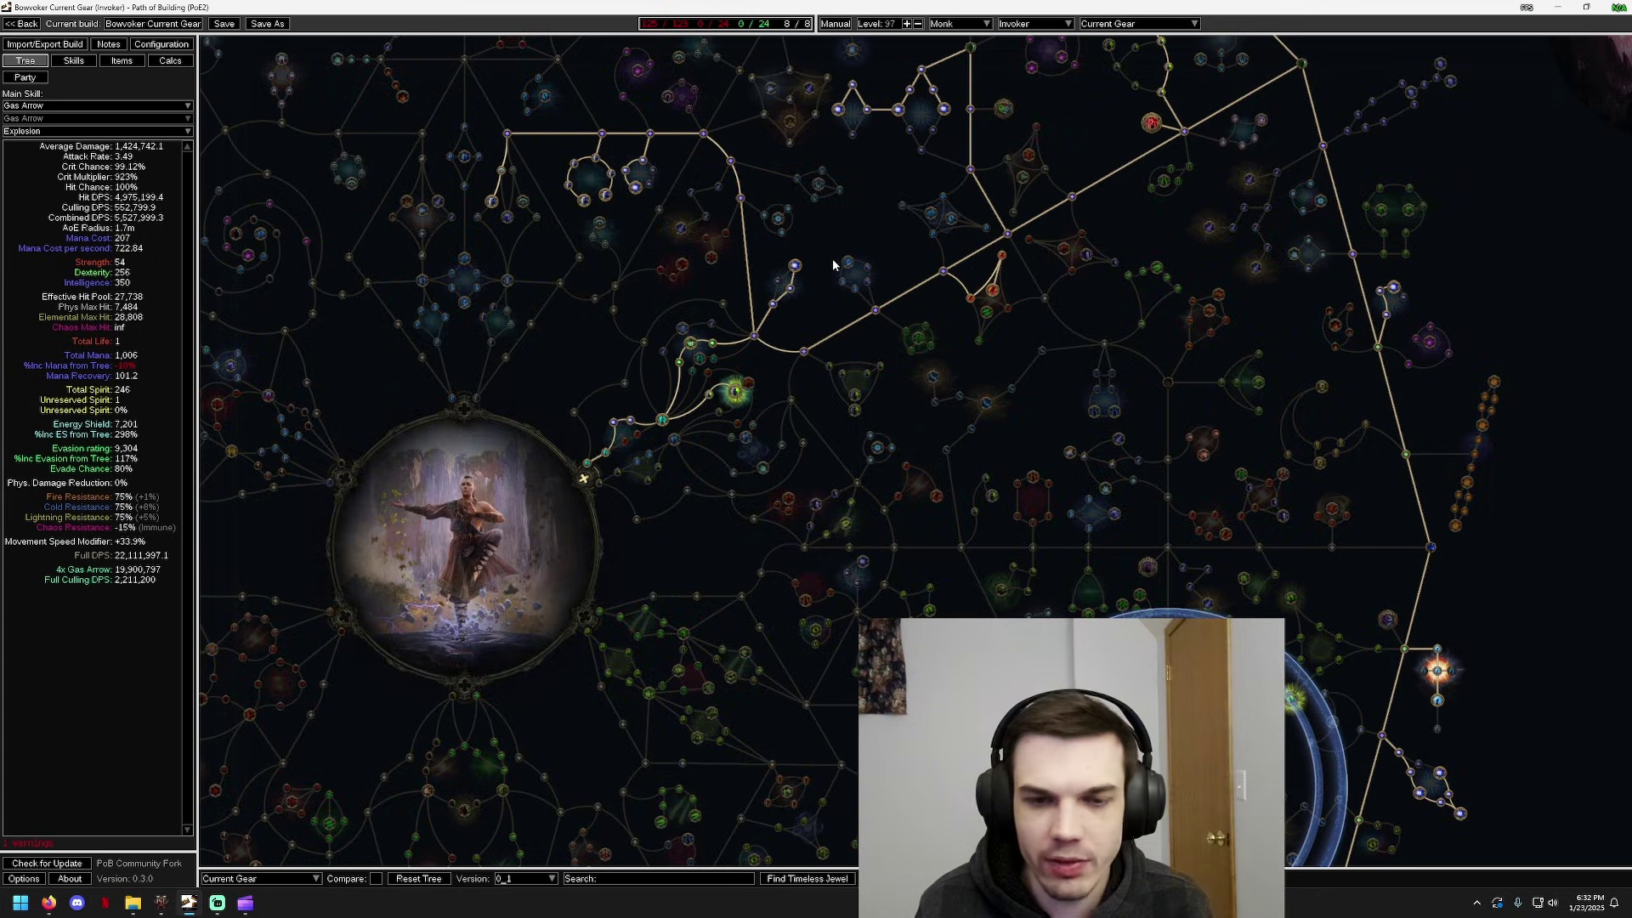
{"action": "scroll", "coordinate": [837, 252], "scroll_direction": "up", "scroll_amount": 2}
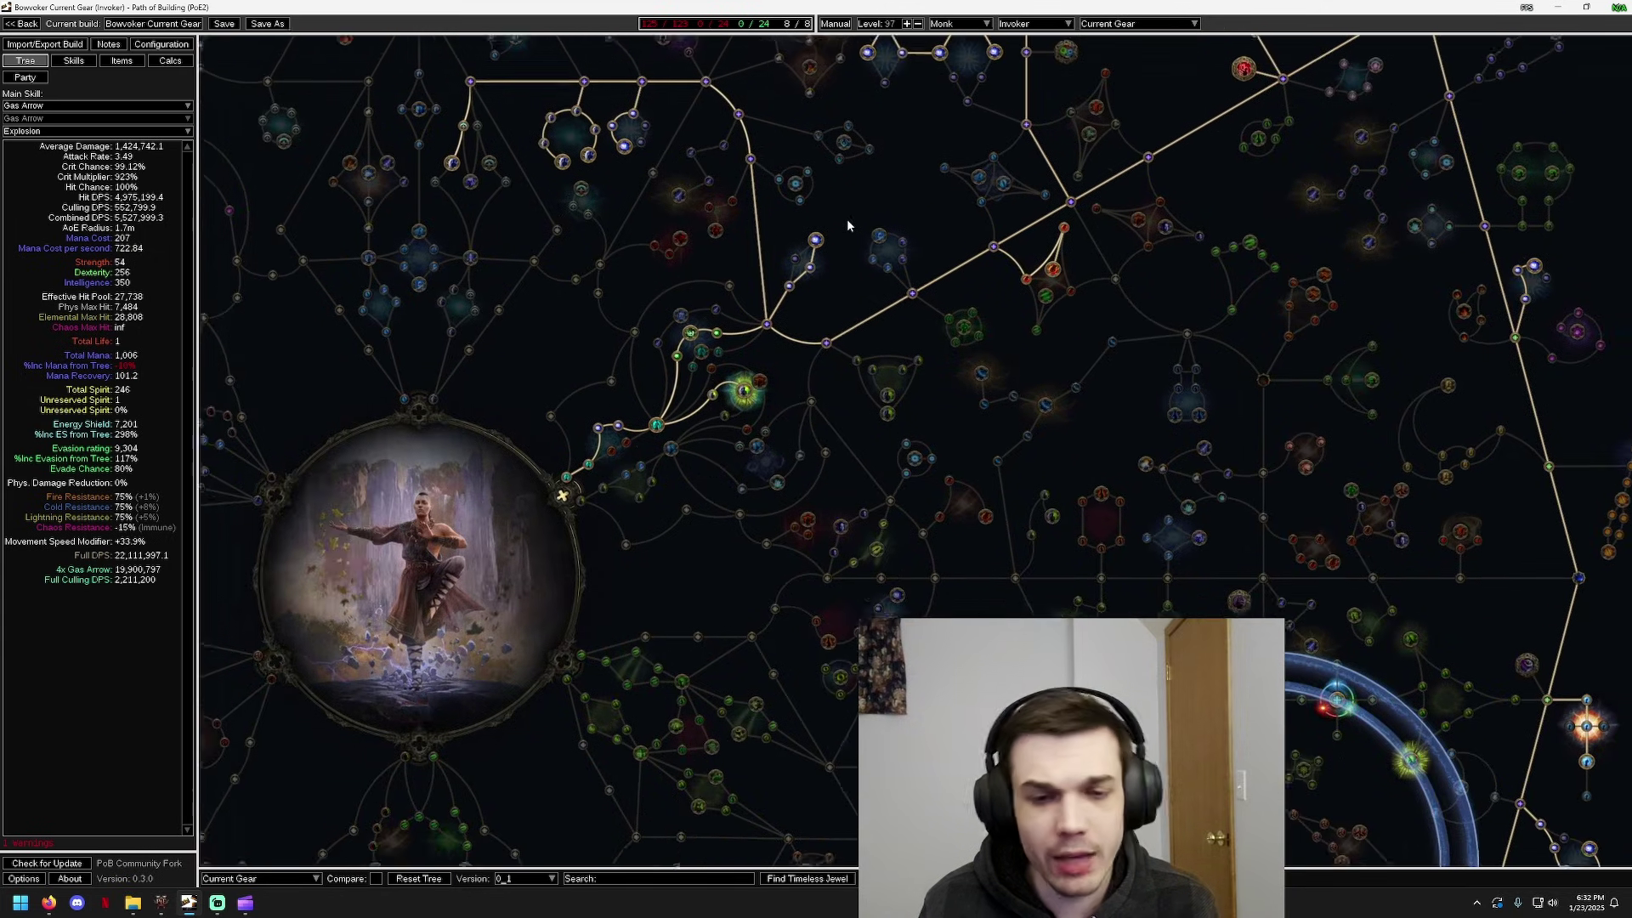
{"action": "scroll", "coordinate": [781, 303], "scroll_direction": "down", "scroll_amount": 2}
{"action": "scroll", "coordinate": [1074, 211], "scroll_direction": "up", "scroll_amount": 2}
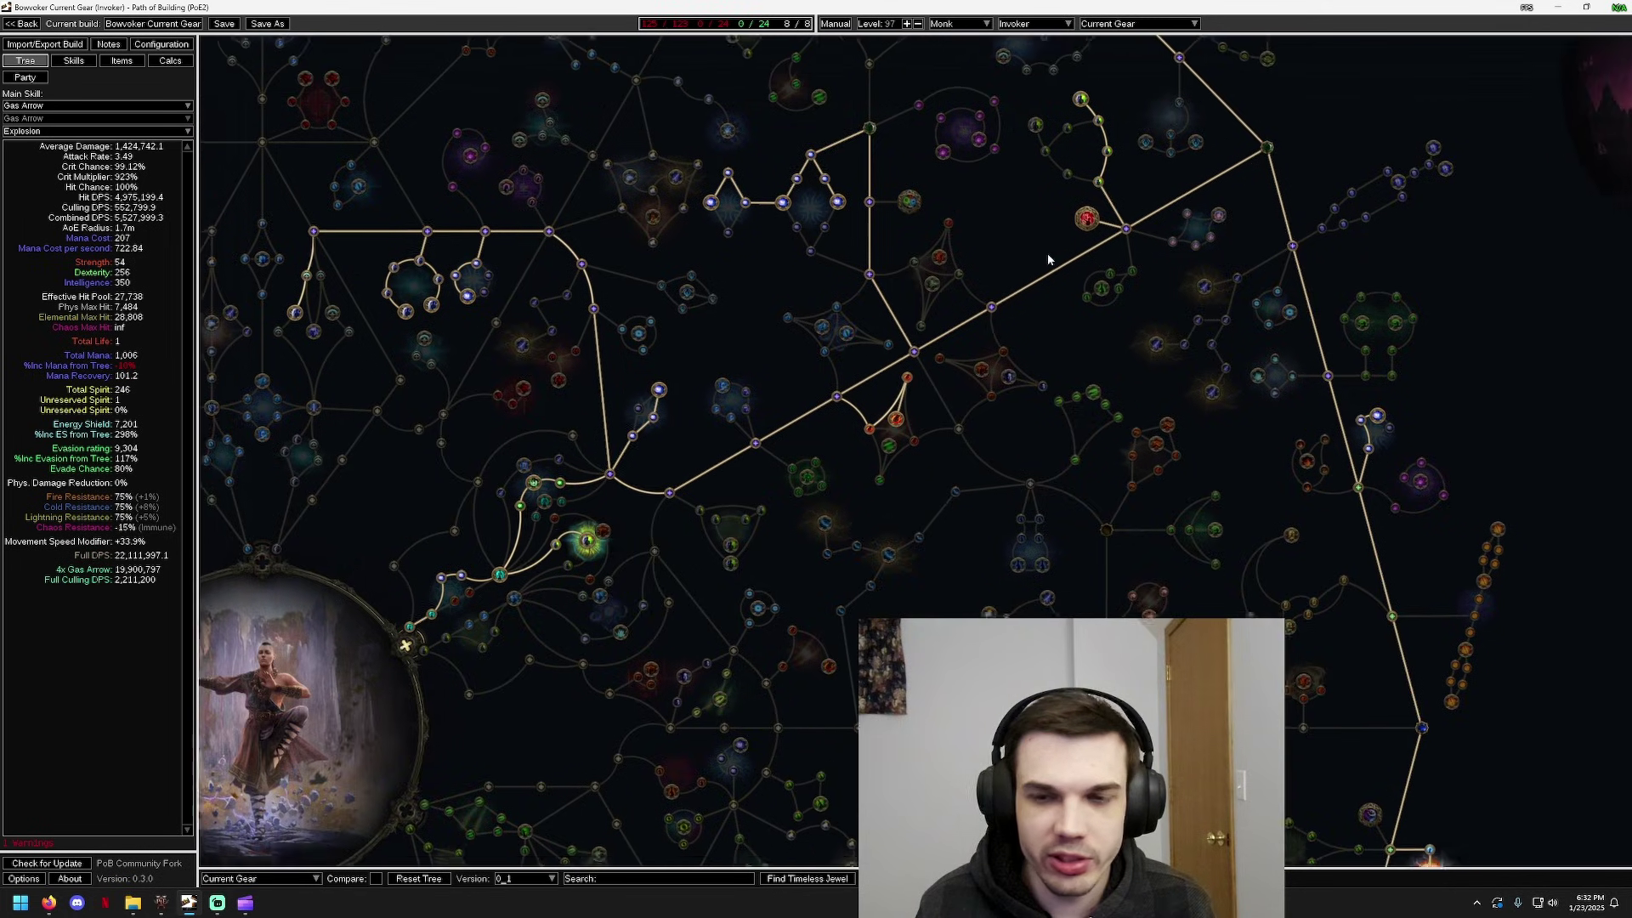
{"action": "left_click_drag", "start_coordinate": [1048, 259], "coordinate": [1027, 283]}
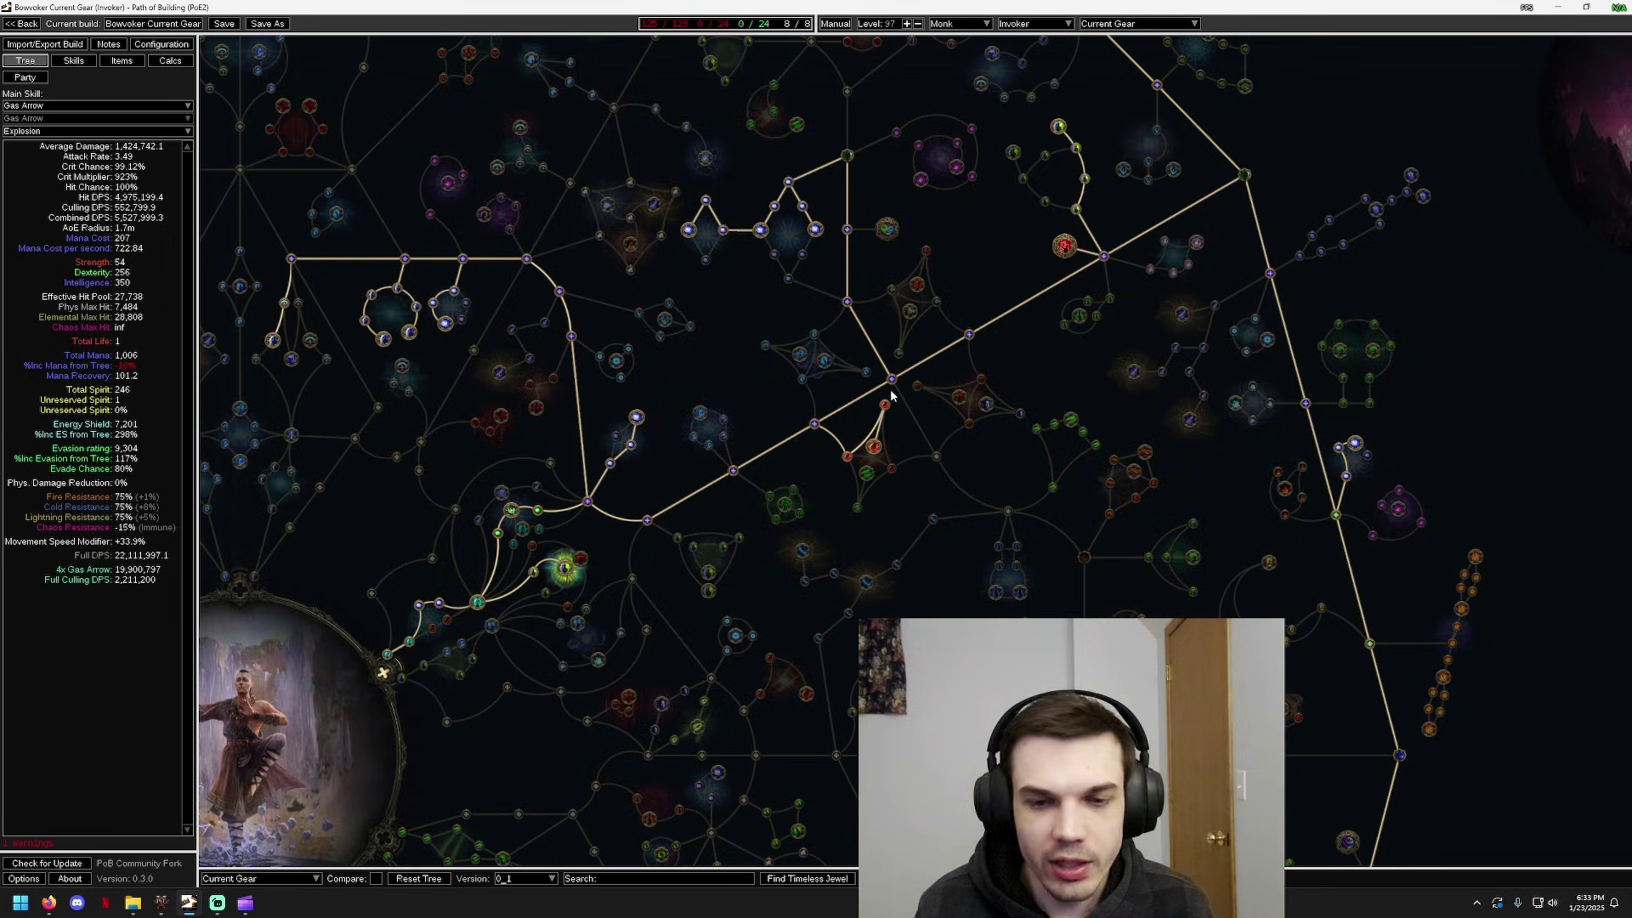
{"action": "left_click_drag", "start_coordinate": [794, 458], "coordinate": [927, 330]}
{"action": "scroll", "coordinate": [993, 372], "scroll_direction": "down", "scroll_amount": 1}
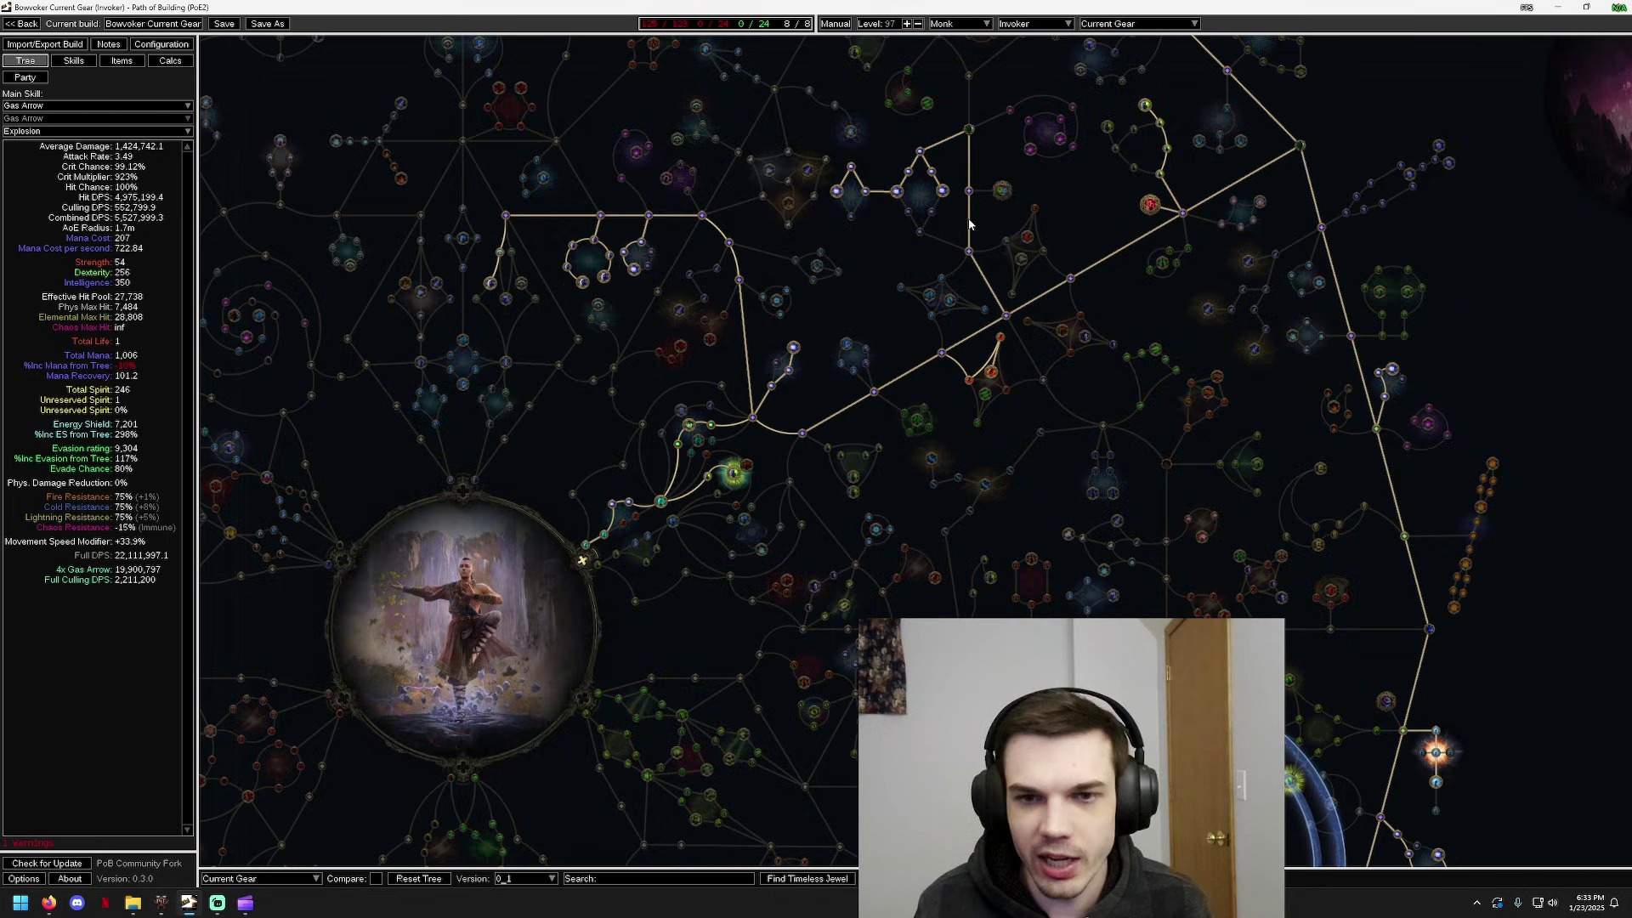
{"action": "left_click_drag", "start_coordinate": [1022, 204], "coordinate": [1099, 241]}
{"action": "scroll", "coordinate": [998, 319], "scroll_direction": "up", "scroll_amount": 1}
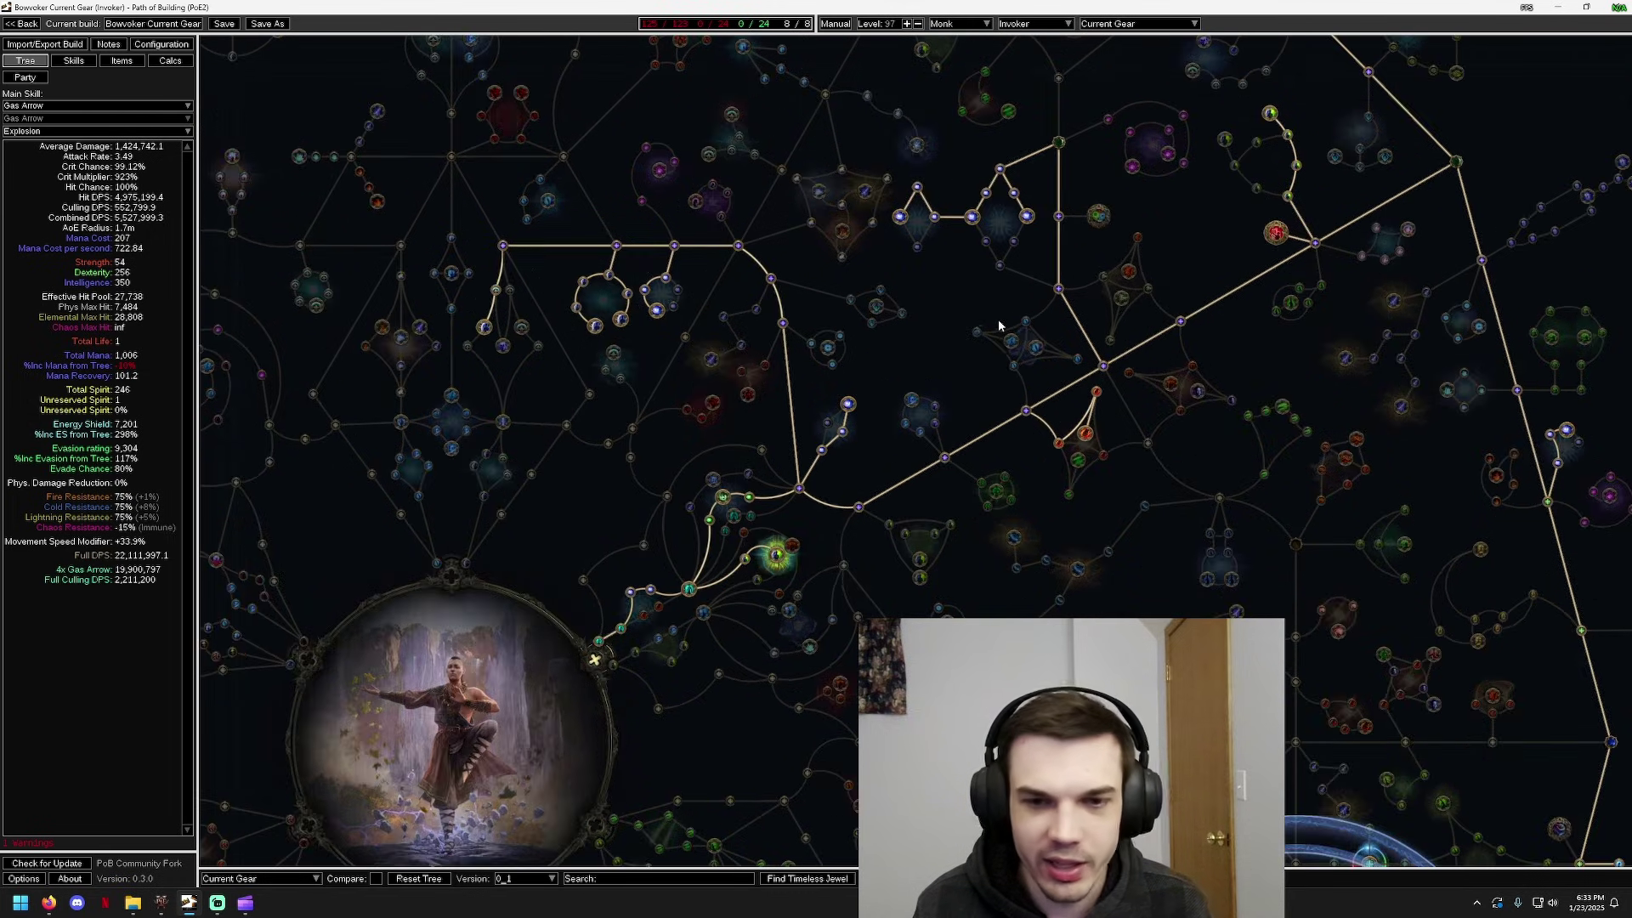
{"action": "scroll", "coordinate": [998, 319], "scroll_direction": "down", "scroll_amount": 1}
{"action": "left_click_drag", "start_coordinate": [965, 321], "coordinate": [939, 223]}
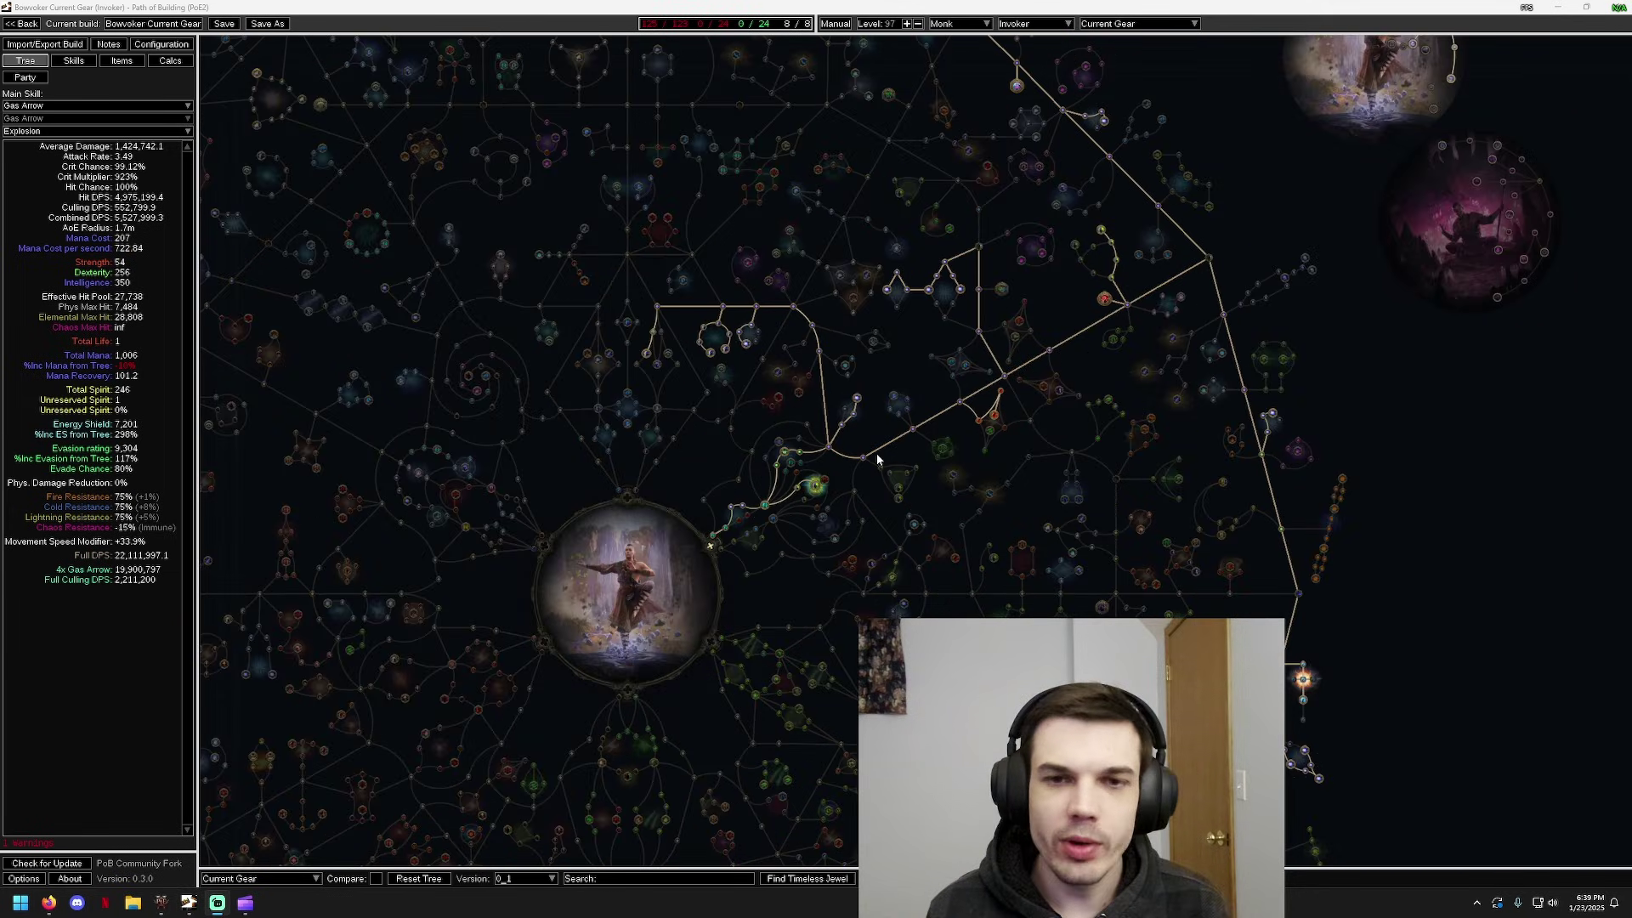
Check for a program update and dismiss the resulting notice
{"action": "left_click", "coordinate": [53, 865]}
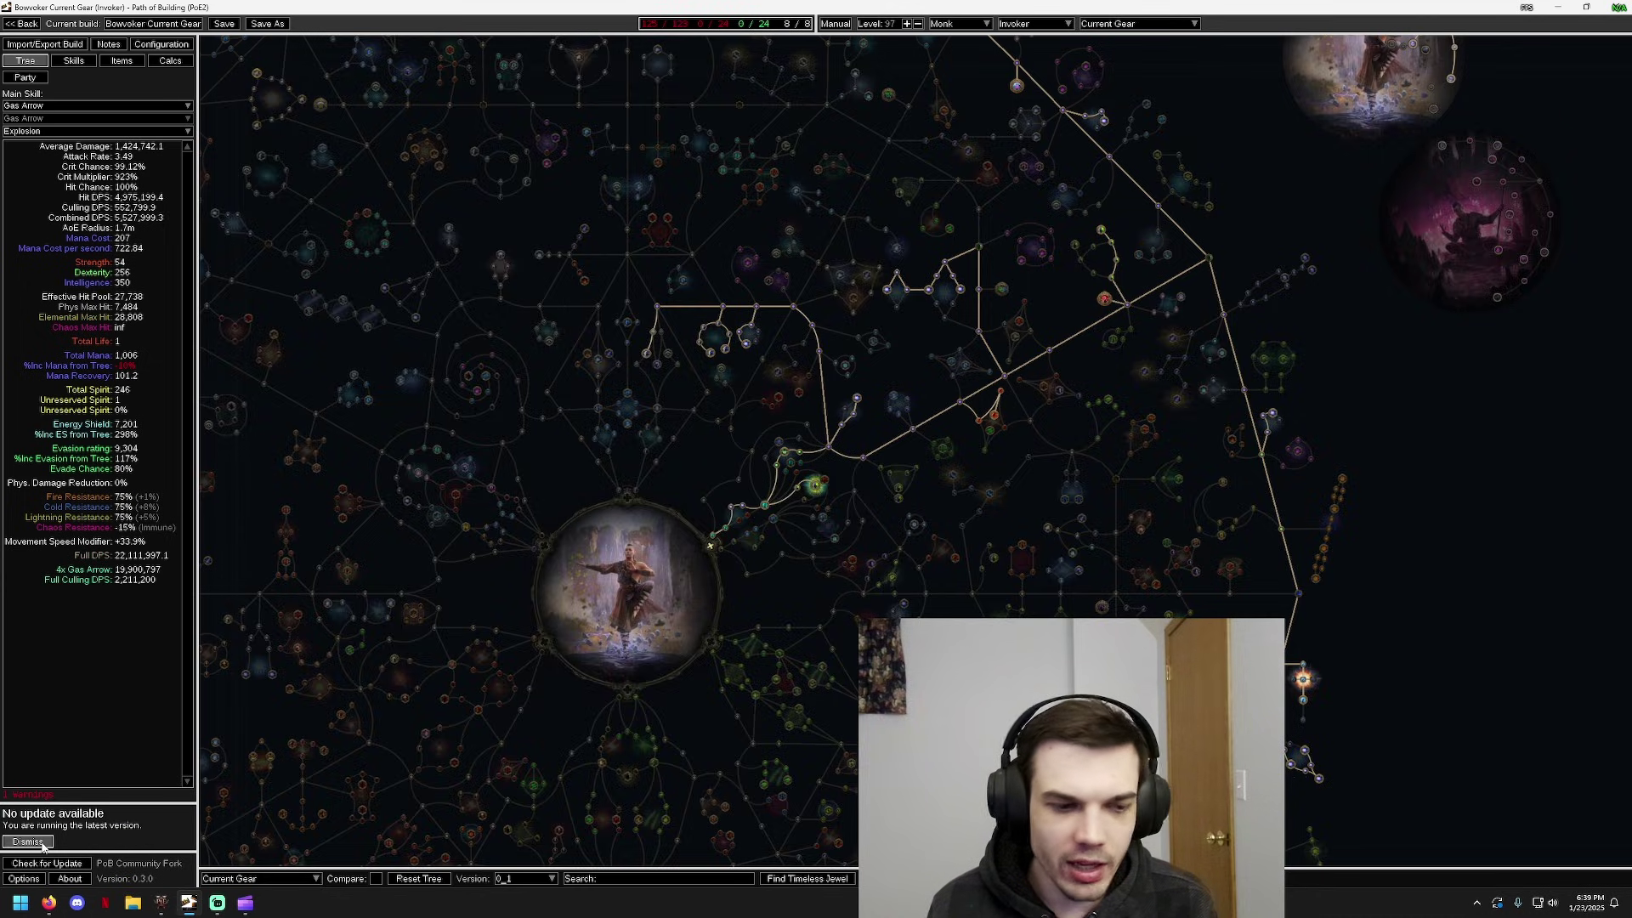
{"action": "left_click", "coordinate": [28, 843]}
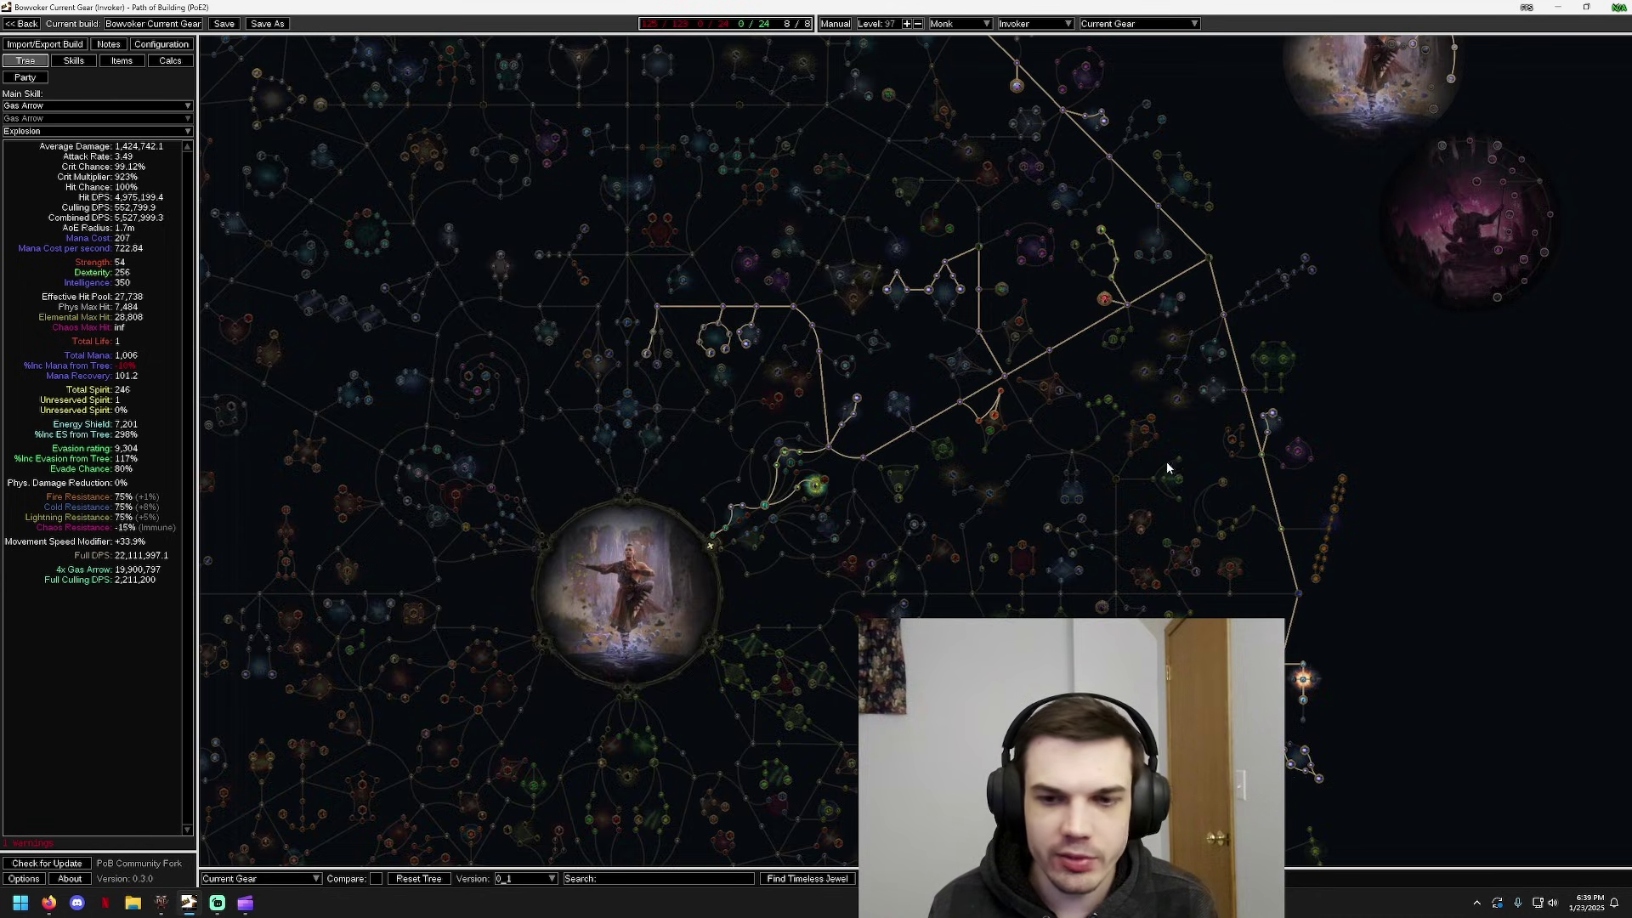
{"action": "left_click_drag", "start_coordinate": [1168, 467], "coordinate": [1097, 380]}
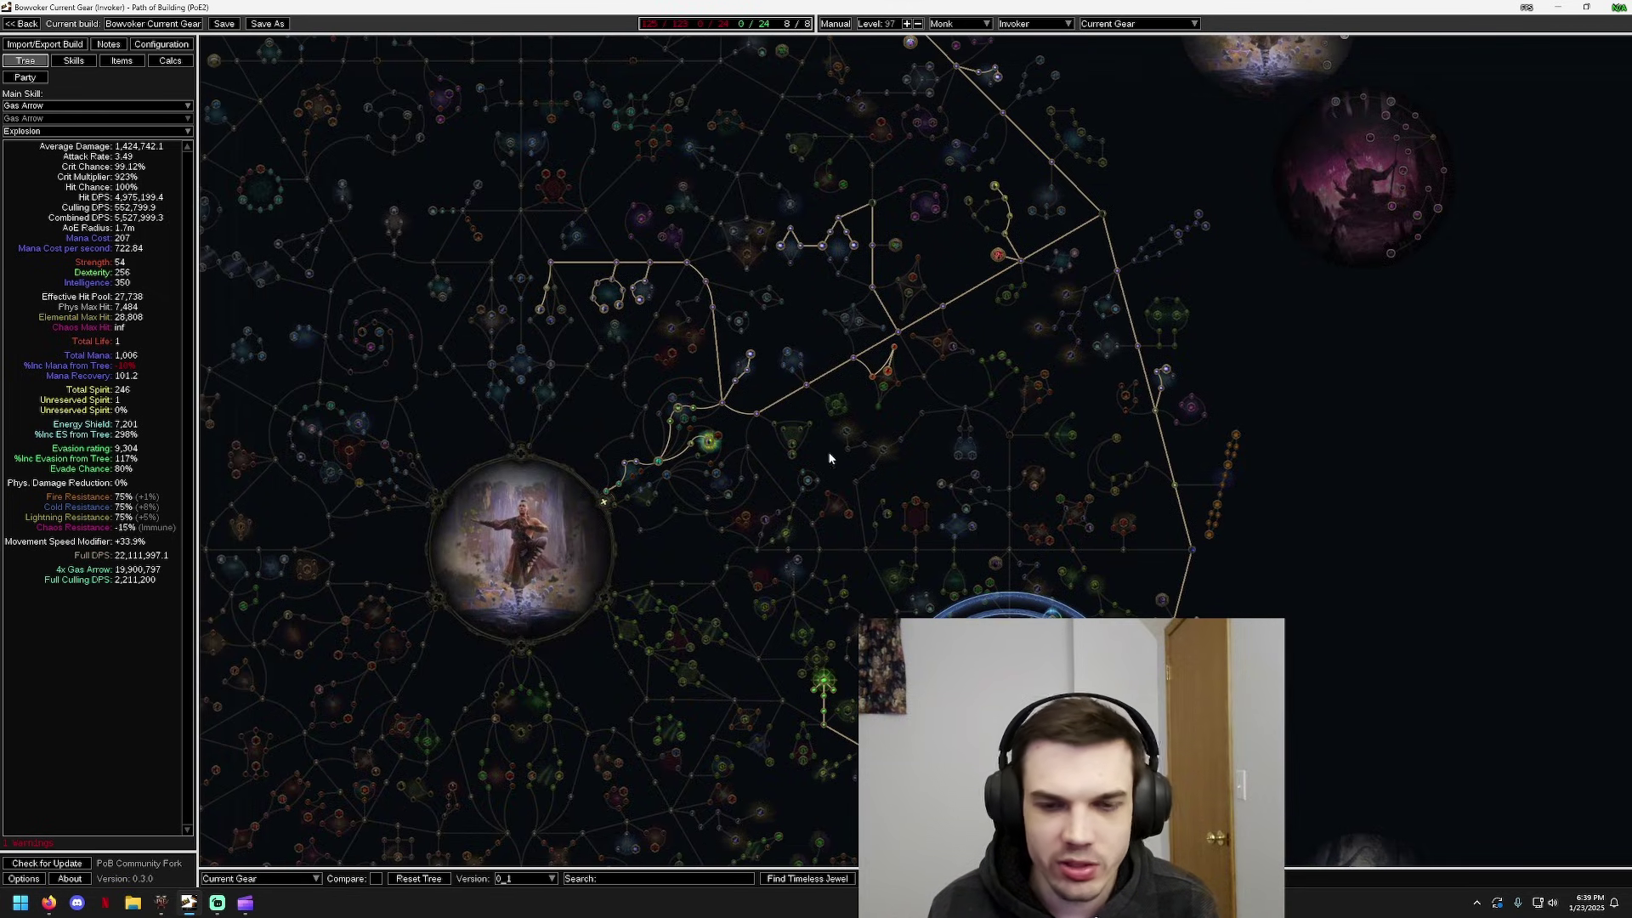
{"action": "left_click_drag", "start_coordinate": [1020, 297], "coordinate": [1005, 368]}
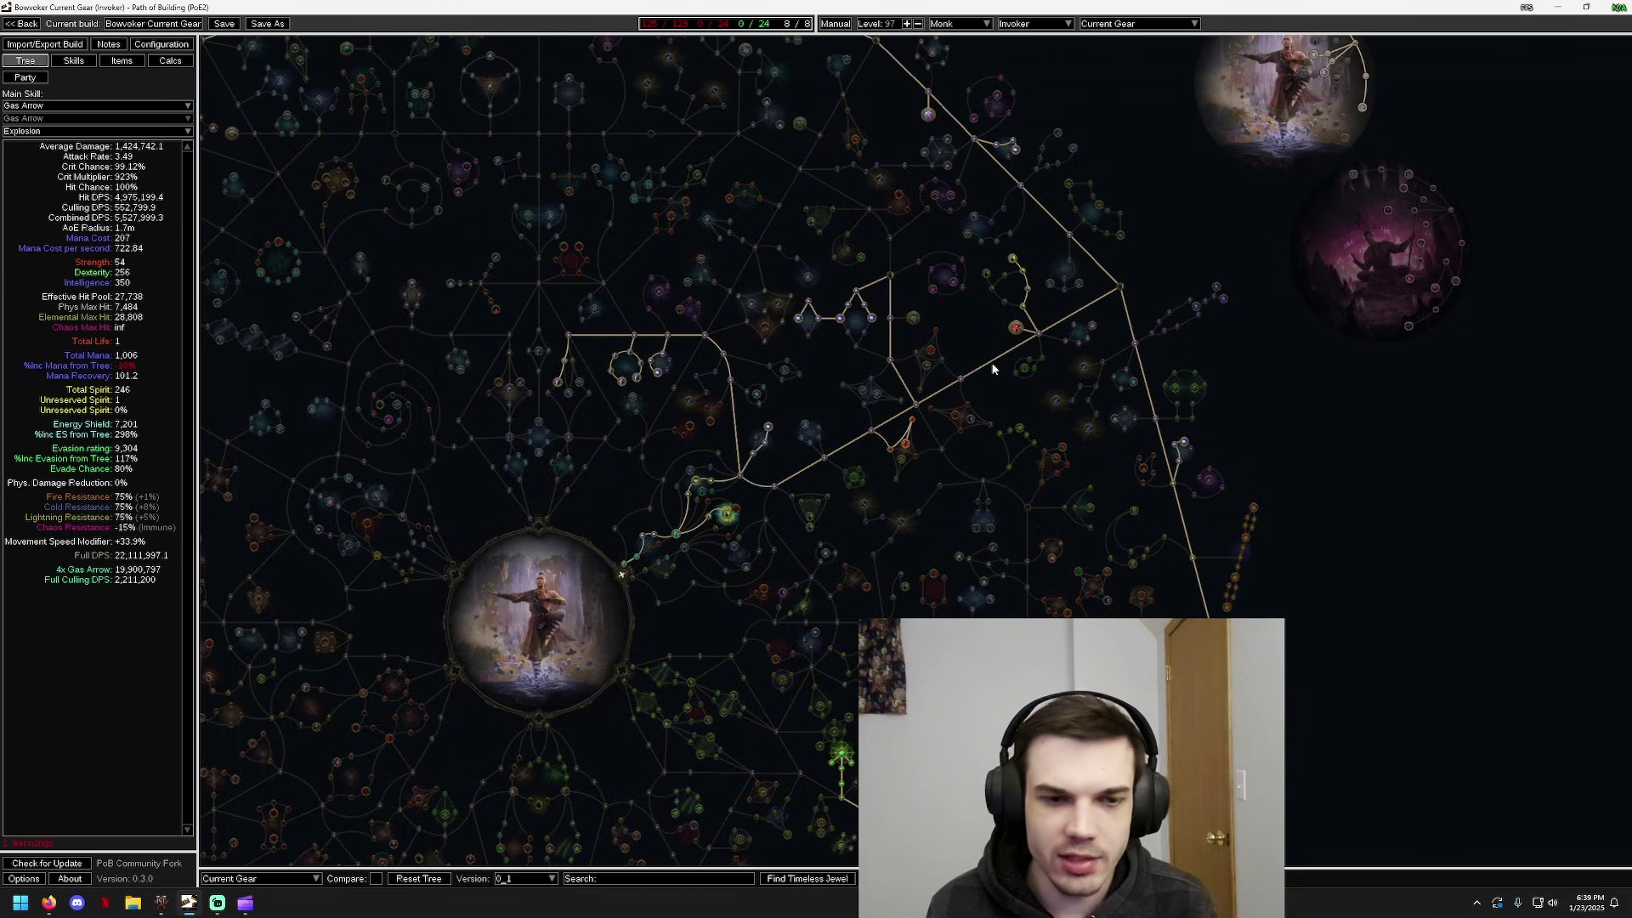
{"action": "scroll", "coordinate": [993, 368], "scroll_direction": "up", "scroll_amount": 2}
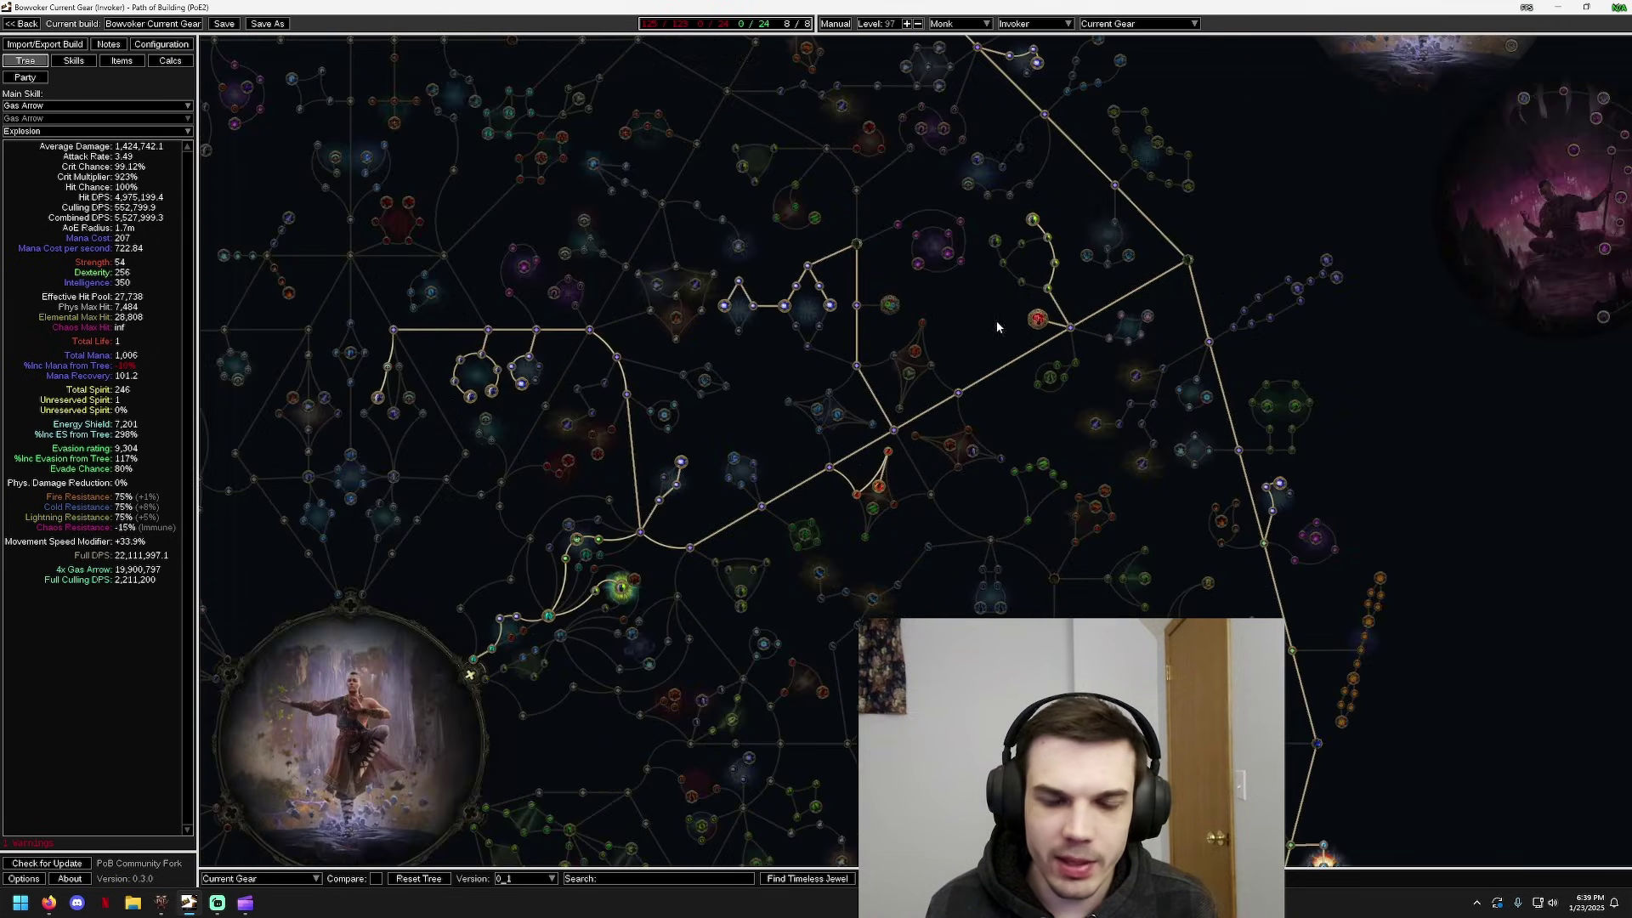
{"action": "left_click_drag", "start_coordinate": [996, 320], "coordinate": [1109, 251]}
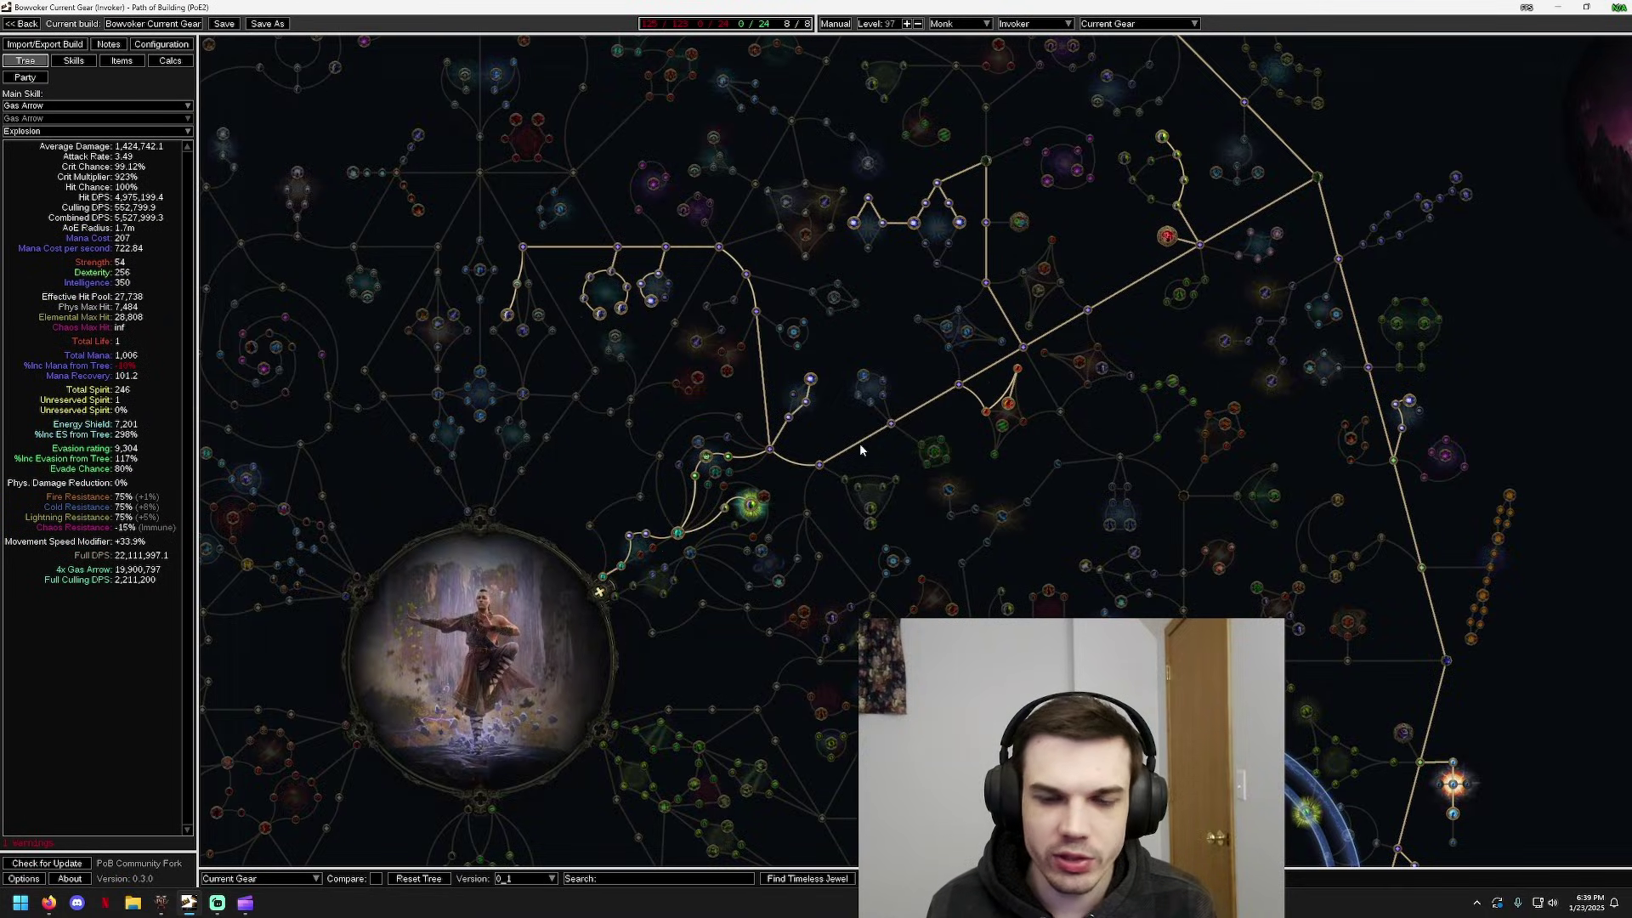
{"action": "scroll", "coordinate": [896, 355], "scroll_direction": "up", "scroll_amount": 1}
Switch to Path of Exile 2 and view the character's passive skill tree and equipped skill gems
{"action": "key", "text": "alt+Tab"}
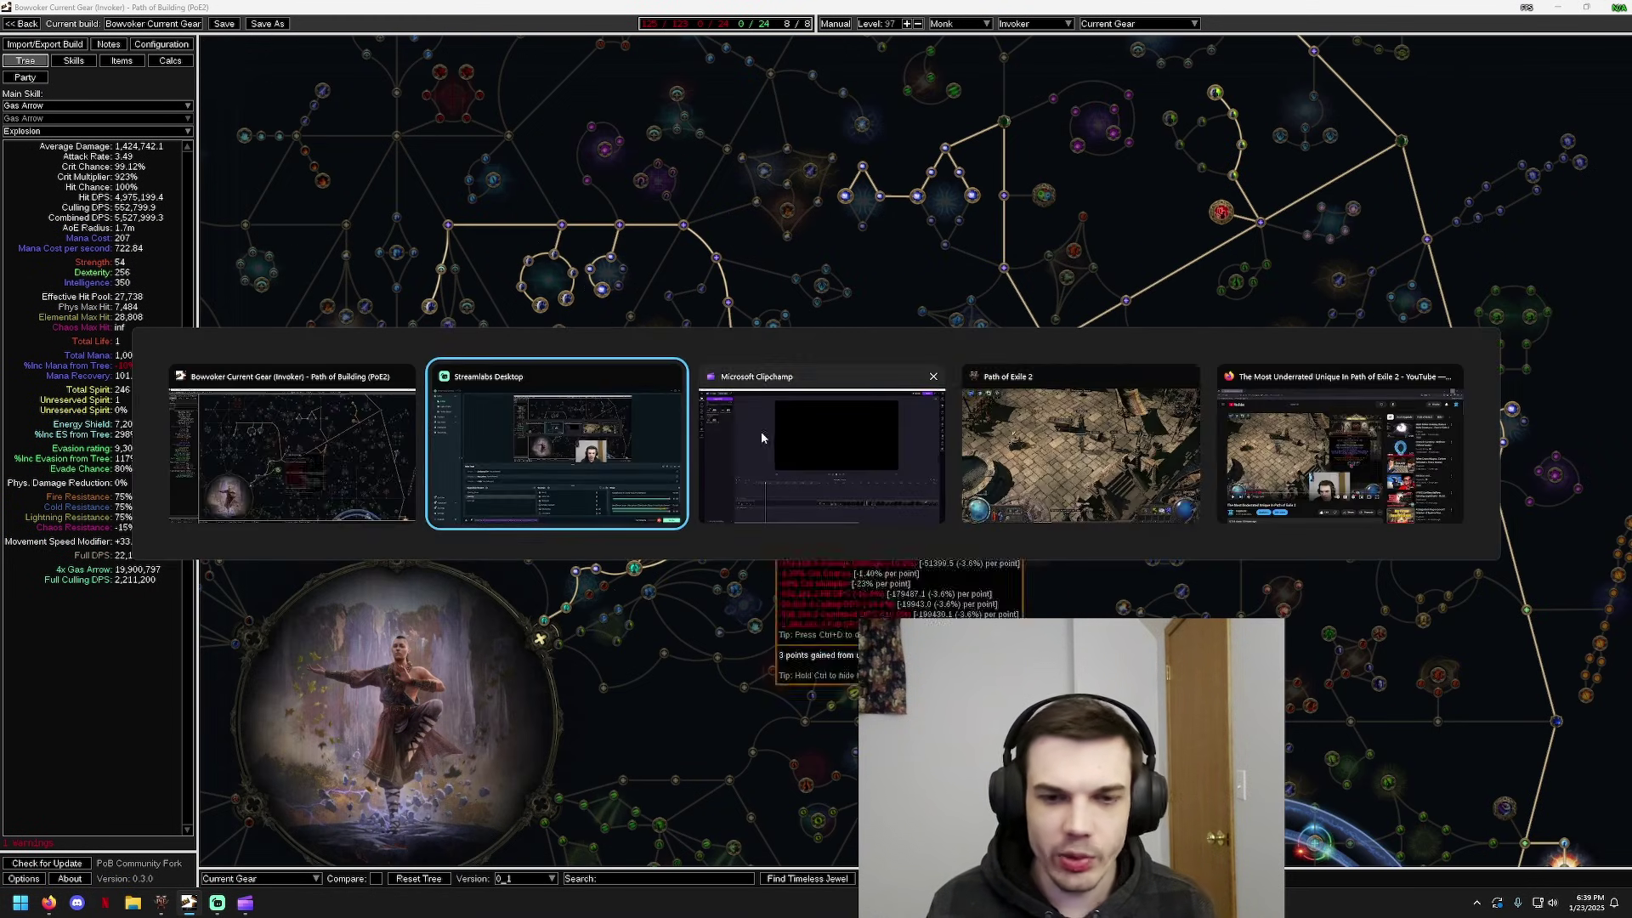
{"action": "left_click", "coordinate": [1033, 431]}
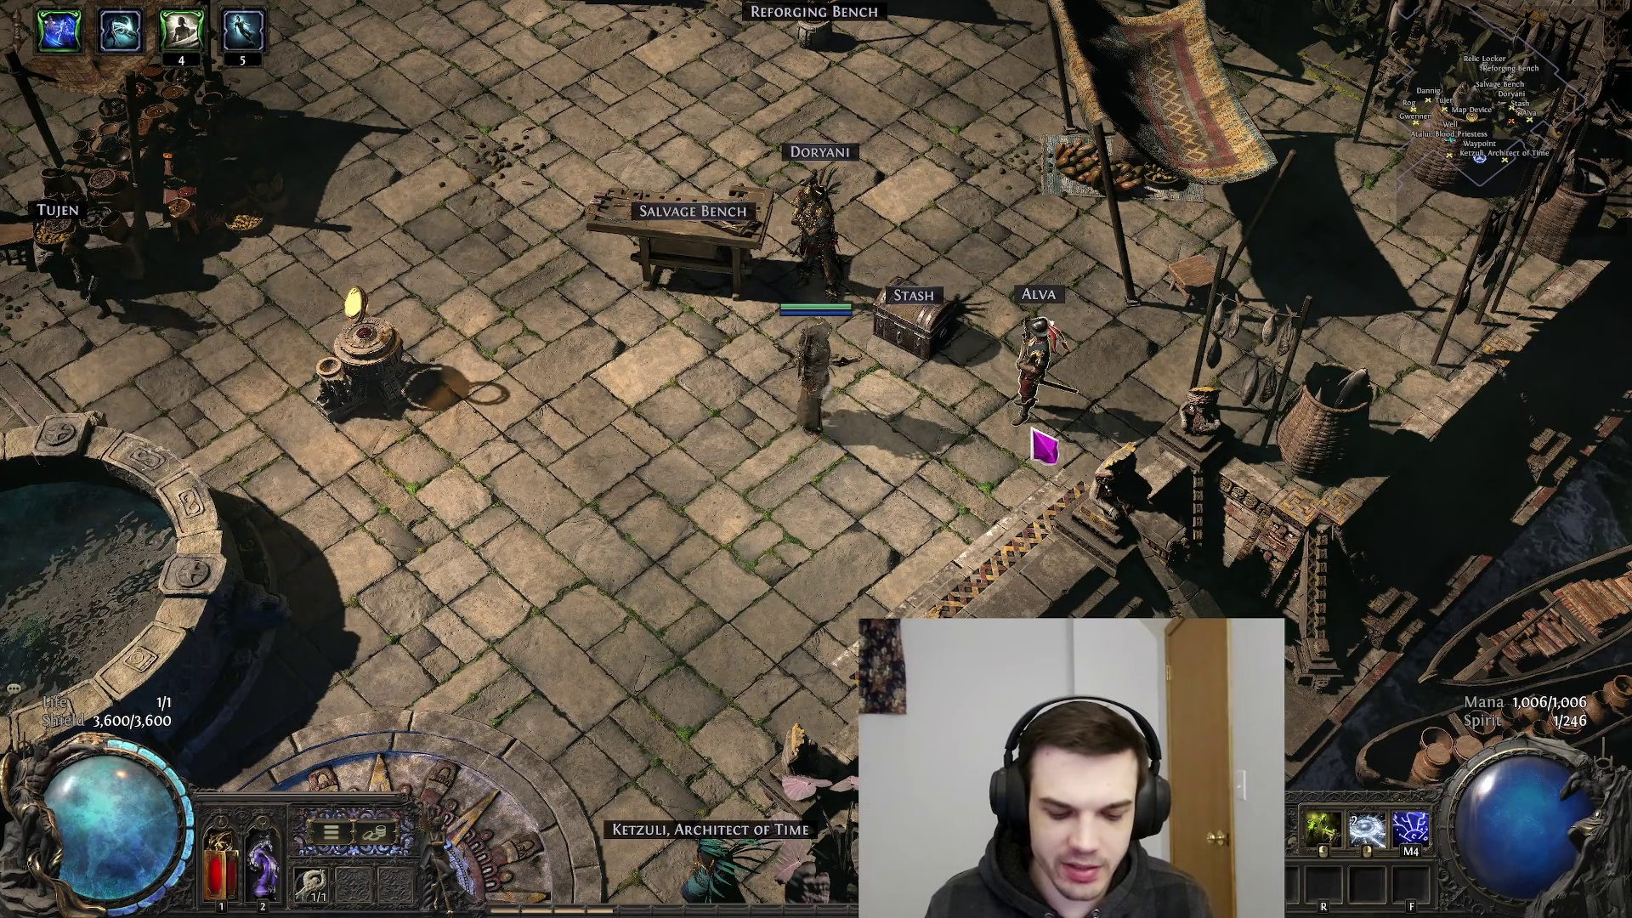
{"action": "key", "text": "p"}
{"action": "scroll", "coordinate": [1111, 430], "scroll_direction": "up", "scroll_amount": 3}
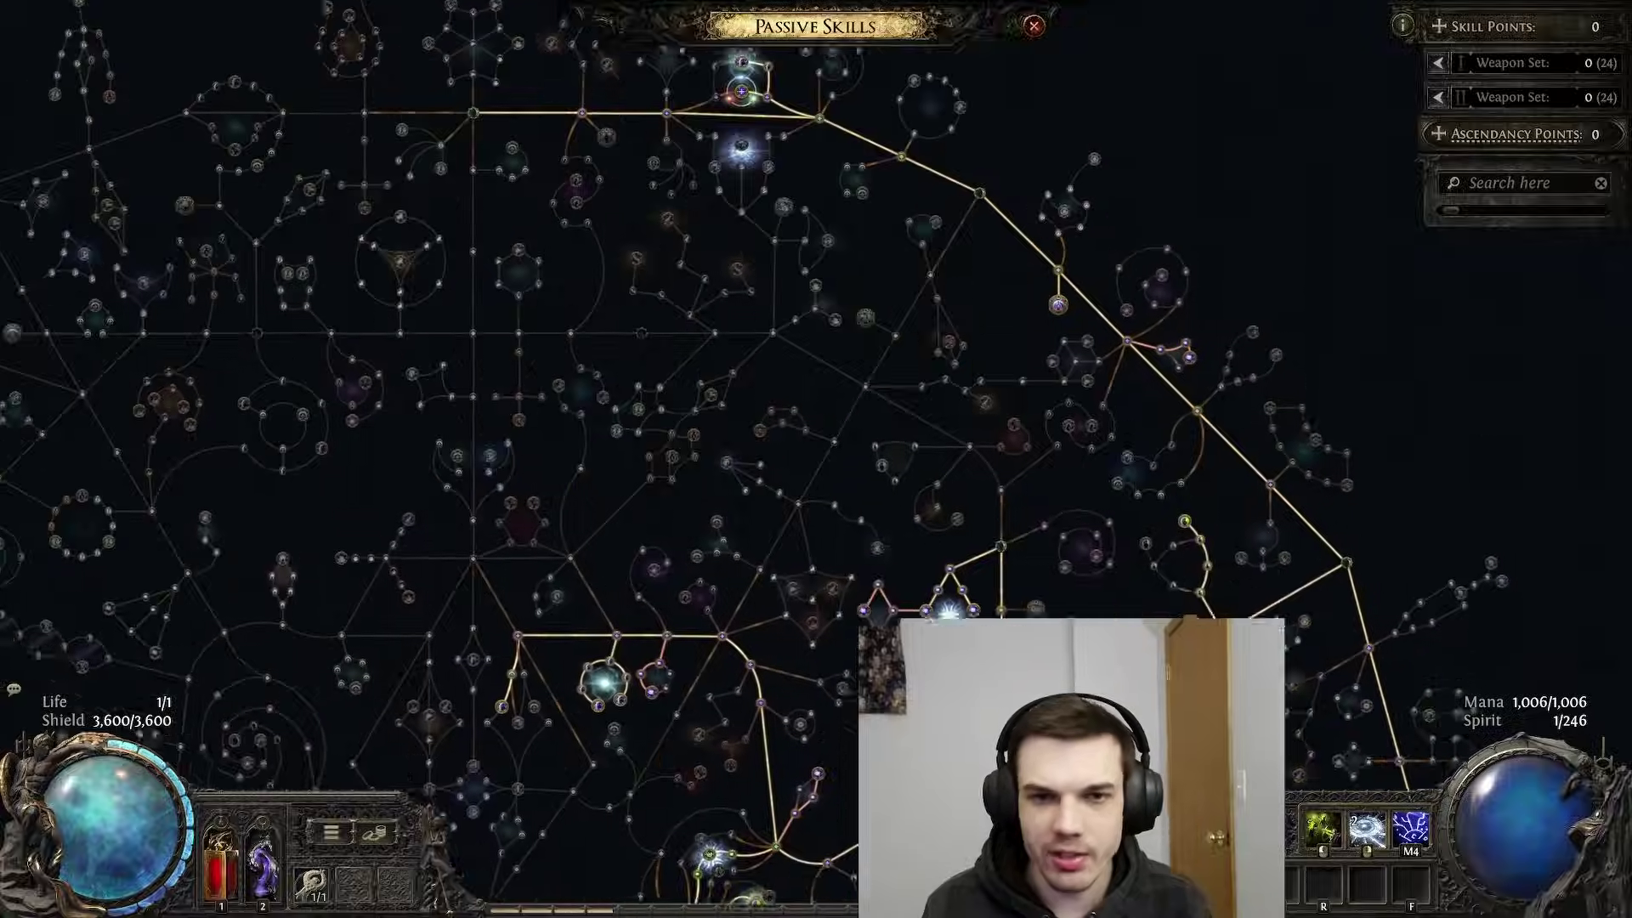
{"action": "left_click_drag", "start_coordinate": [1059, 304], "coordinate": [1148, 740]}
{"action": "left_click_drag", "start_coordinate": [976, 285], "coordinate": [1104, 390]}
{"action": "key", "text": "g"}
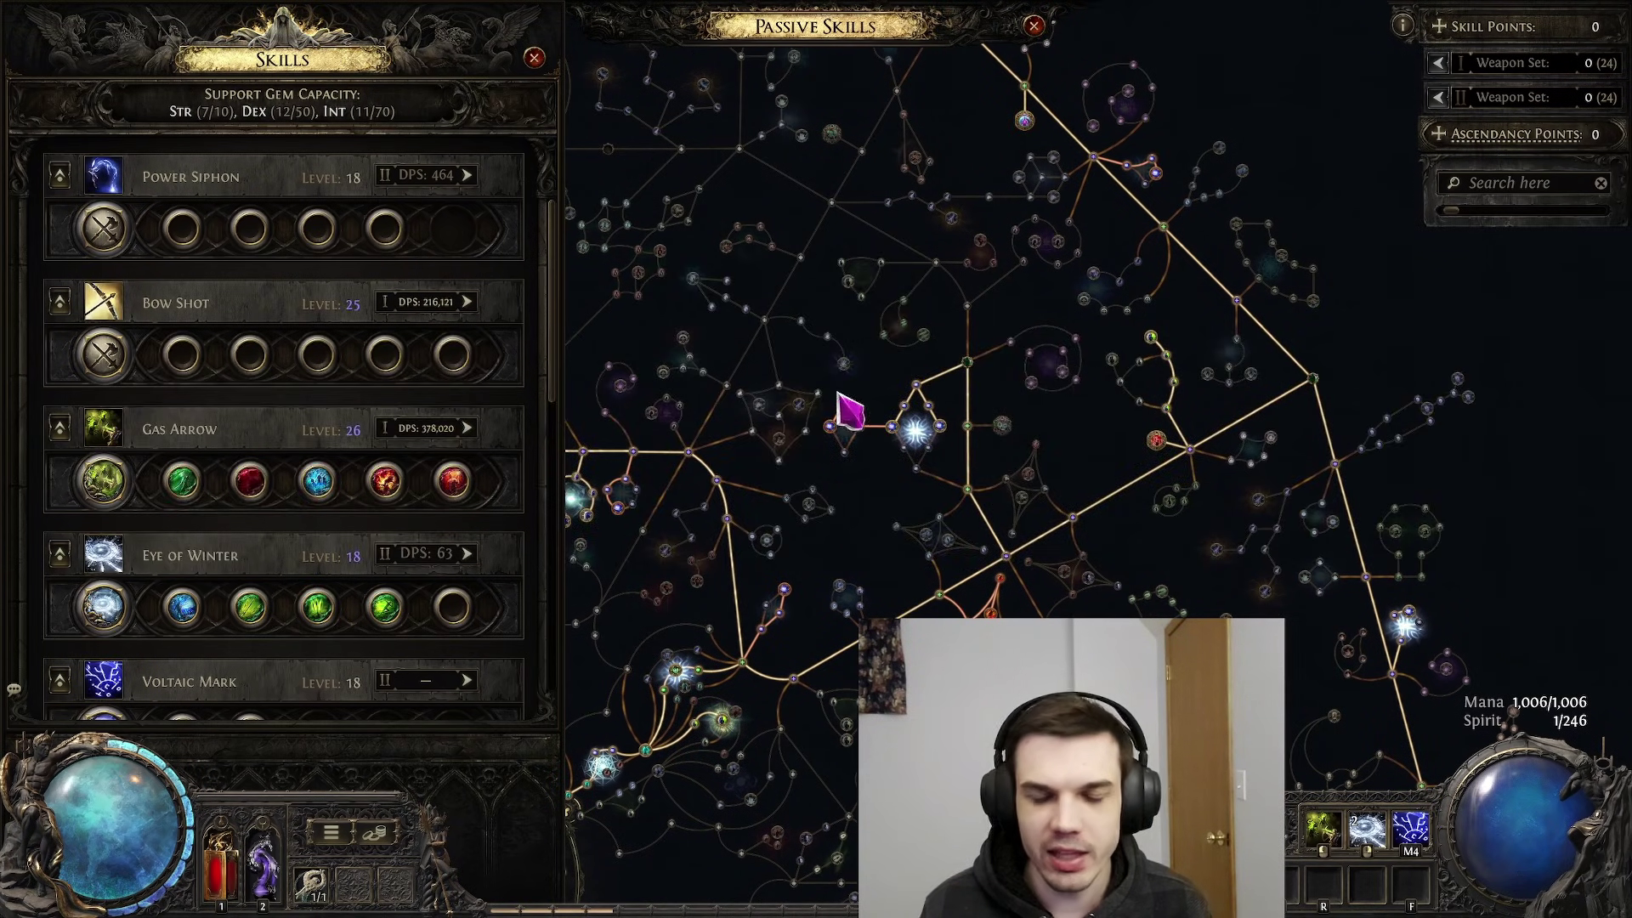
Switch back to Path of Building and examine the allocated passive routes leading out from the Monk start
{"action": "key", "text": "alt+Tab"}
{"action": "left_click", "coordinate": [616, 450]}
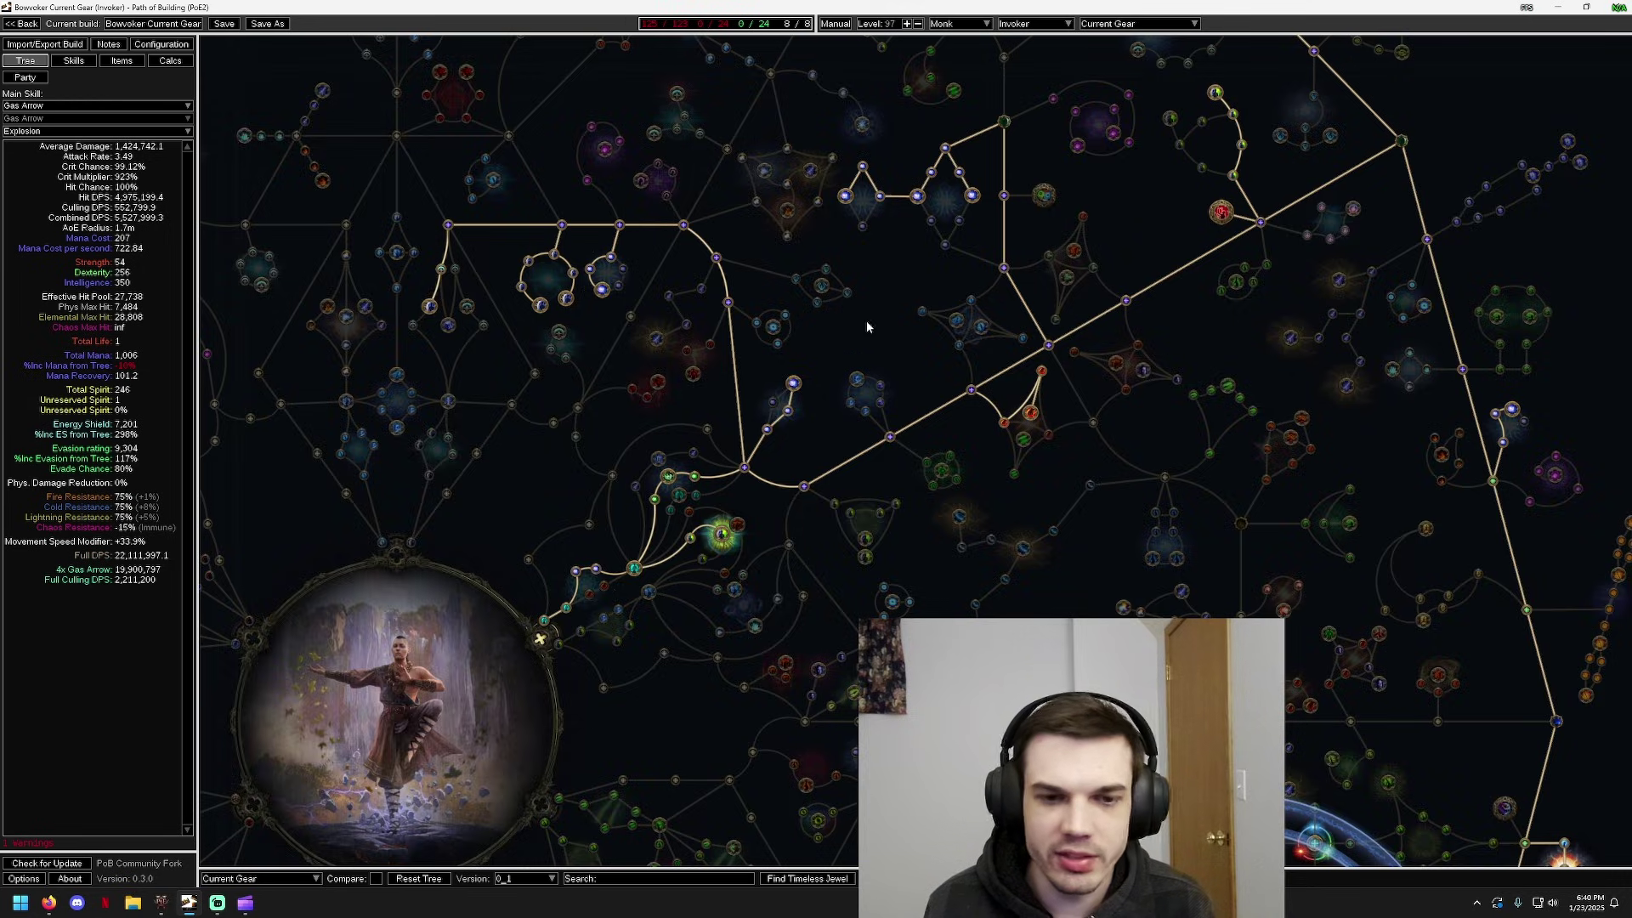
{"action": "left_click_drag", "start_coordinate": [867, 333], "coordinate": [857, 242]}
{"action": "left_click_drag", "start_coordinate": [993, 200], "coordinate": [644, 455]}
{"action": "left_click_drag", "start_coordinate": [851, 281], "coordinate": [1208, 588]}
{"action": "left_click_drag", "start_coordinate": [943, 329], "coordinate": [1148, 264]}
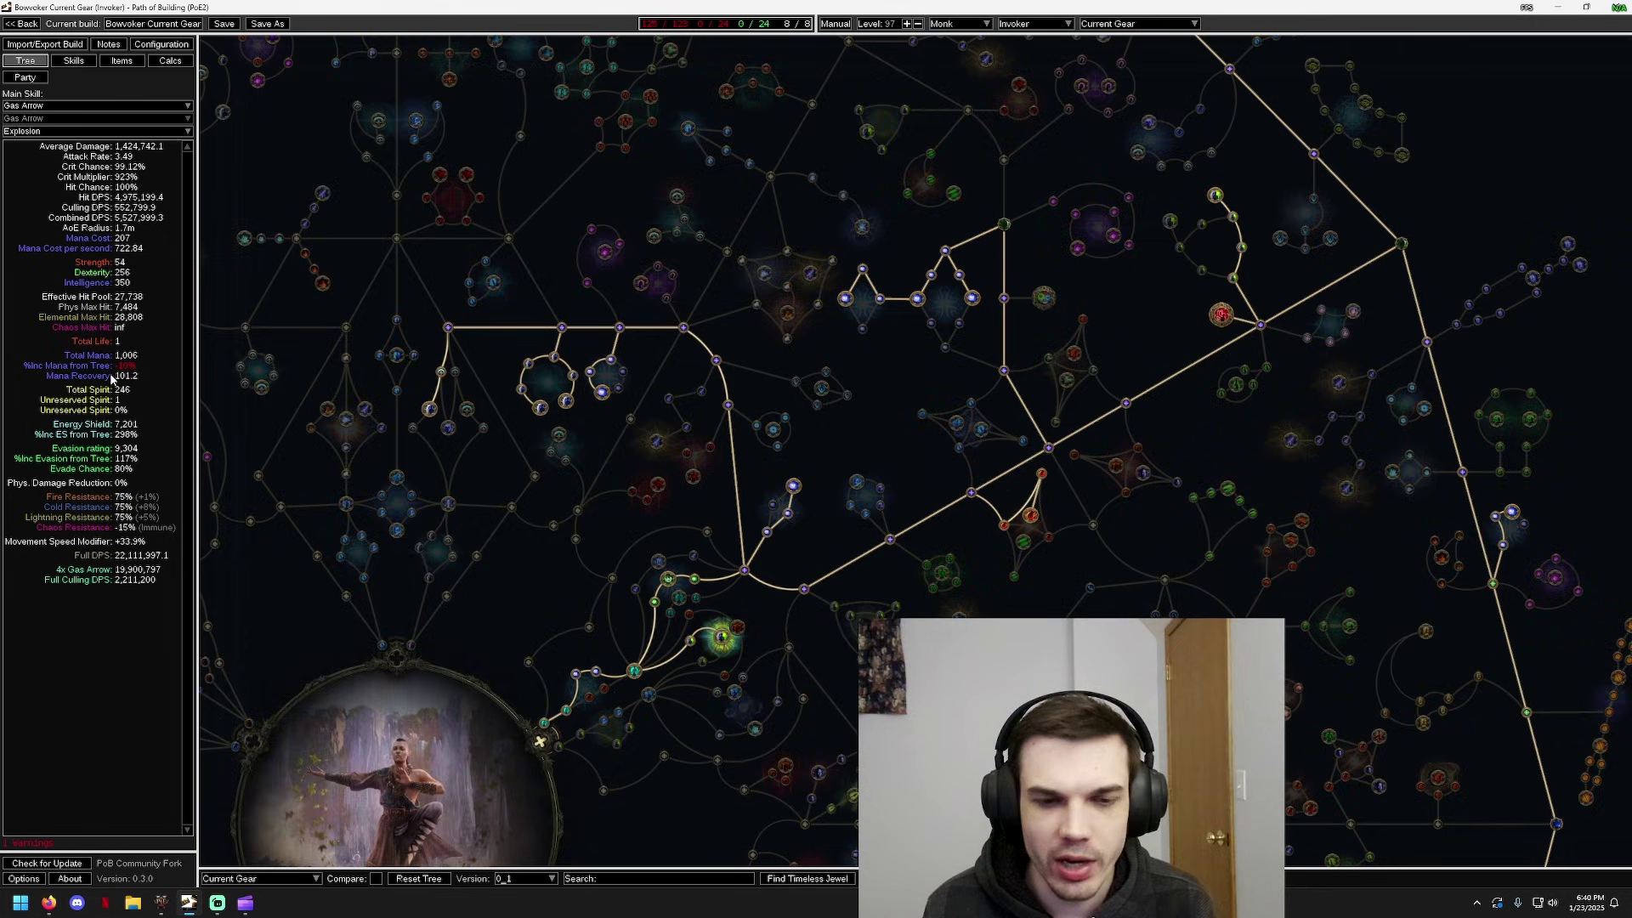
{"action": "left_click_drag", "start_coordinate": [894, 437], "coordinate": [967, 297]}
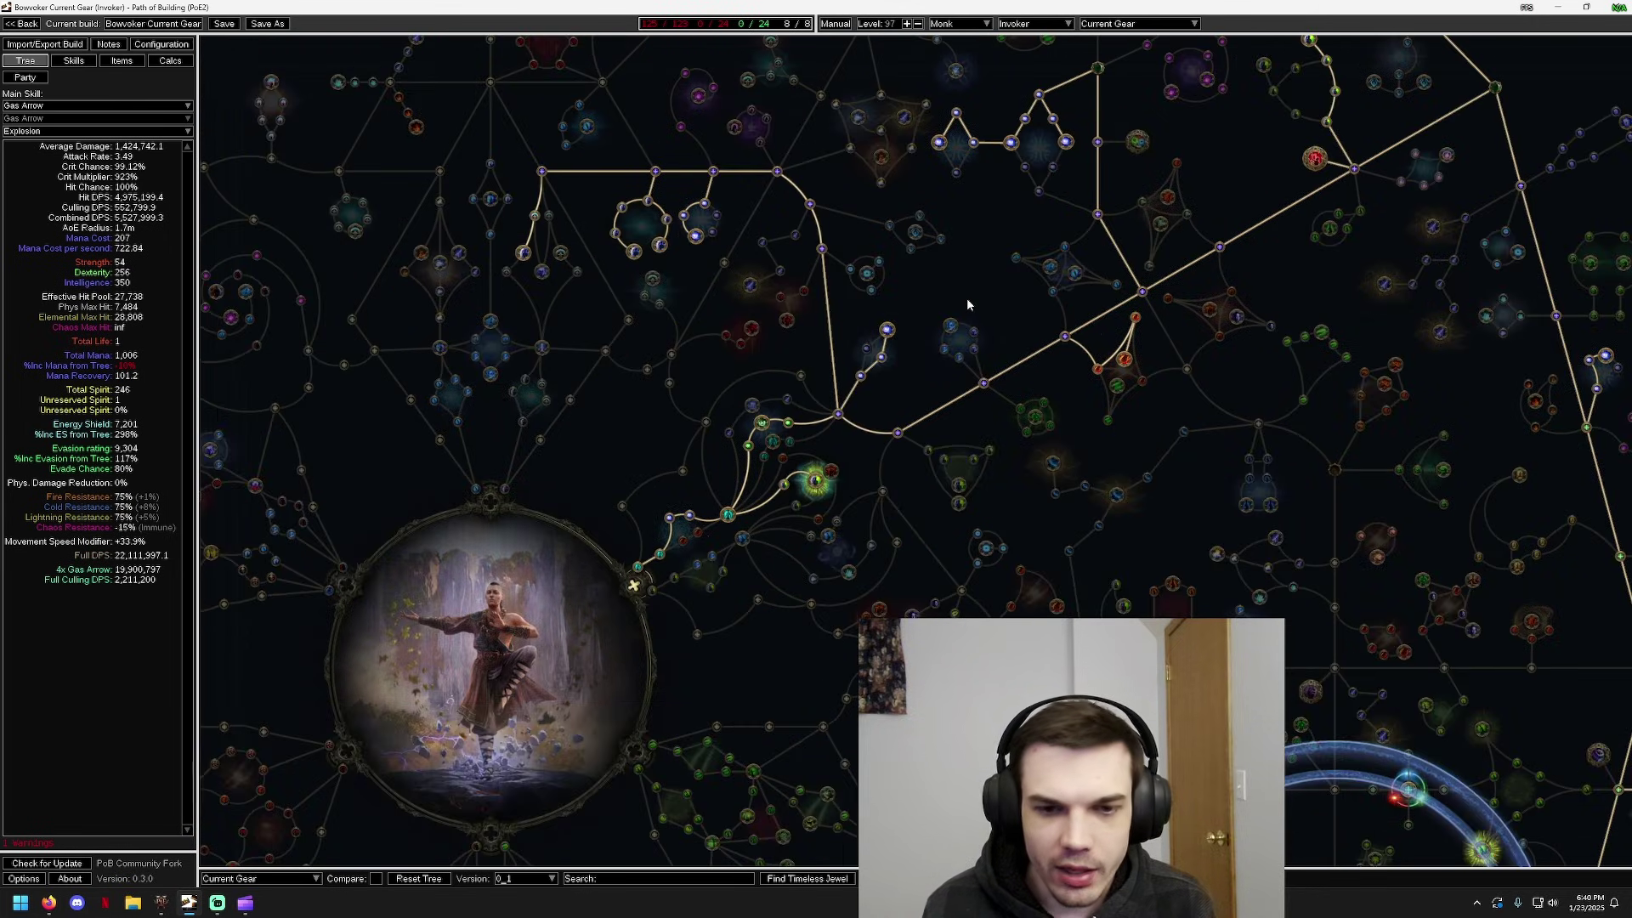
{"action": "scroll", "coordinate": [966, 297], "scroll_direction": "up", "scroll_amount": 1}
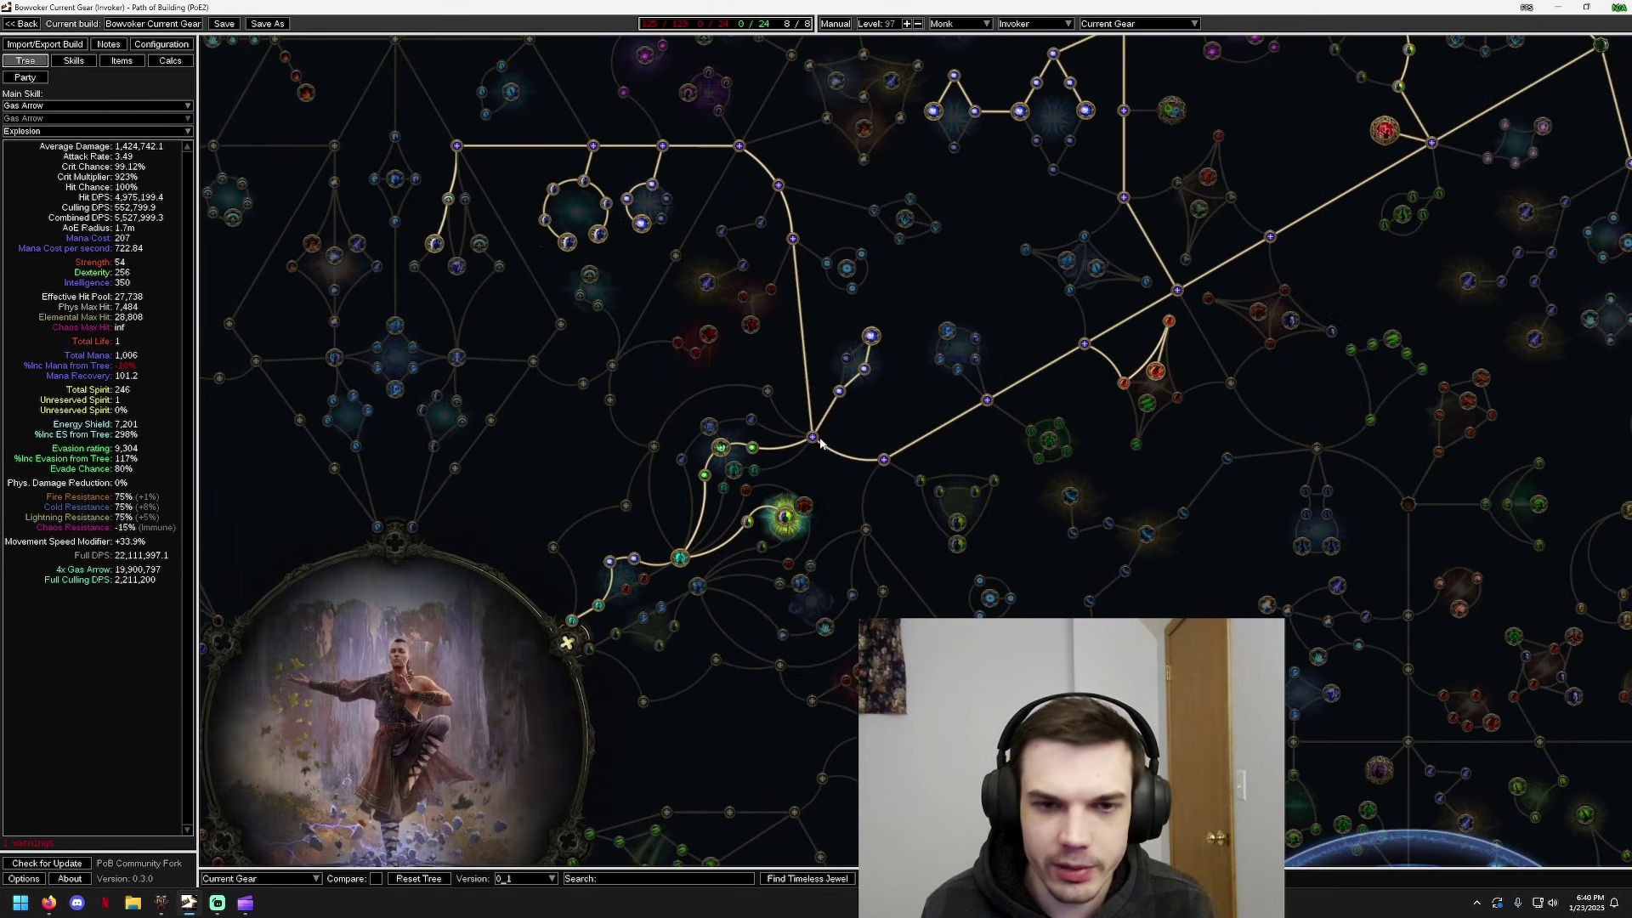
{"action": "left_click_drag", "start_coordinate": [959, 232], "coordinate": [847, 221]}
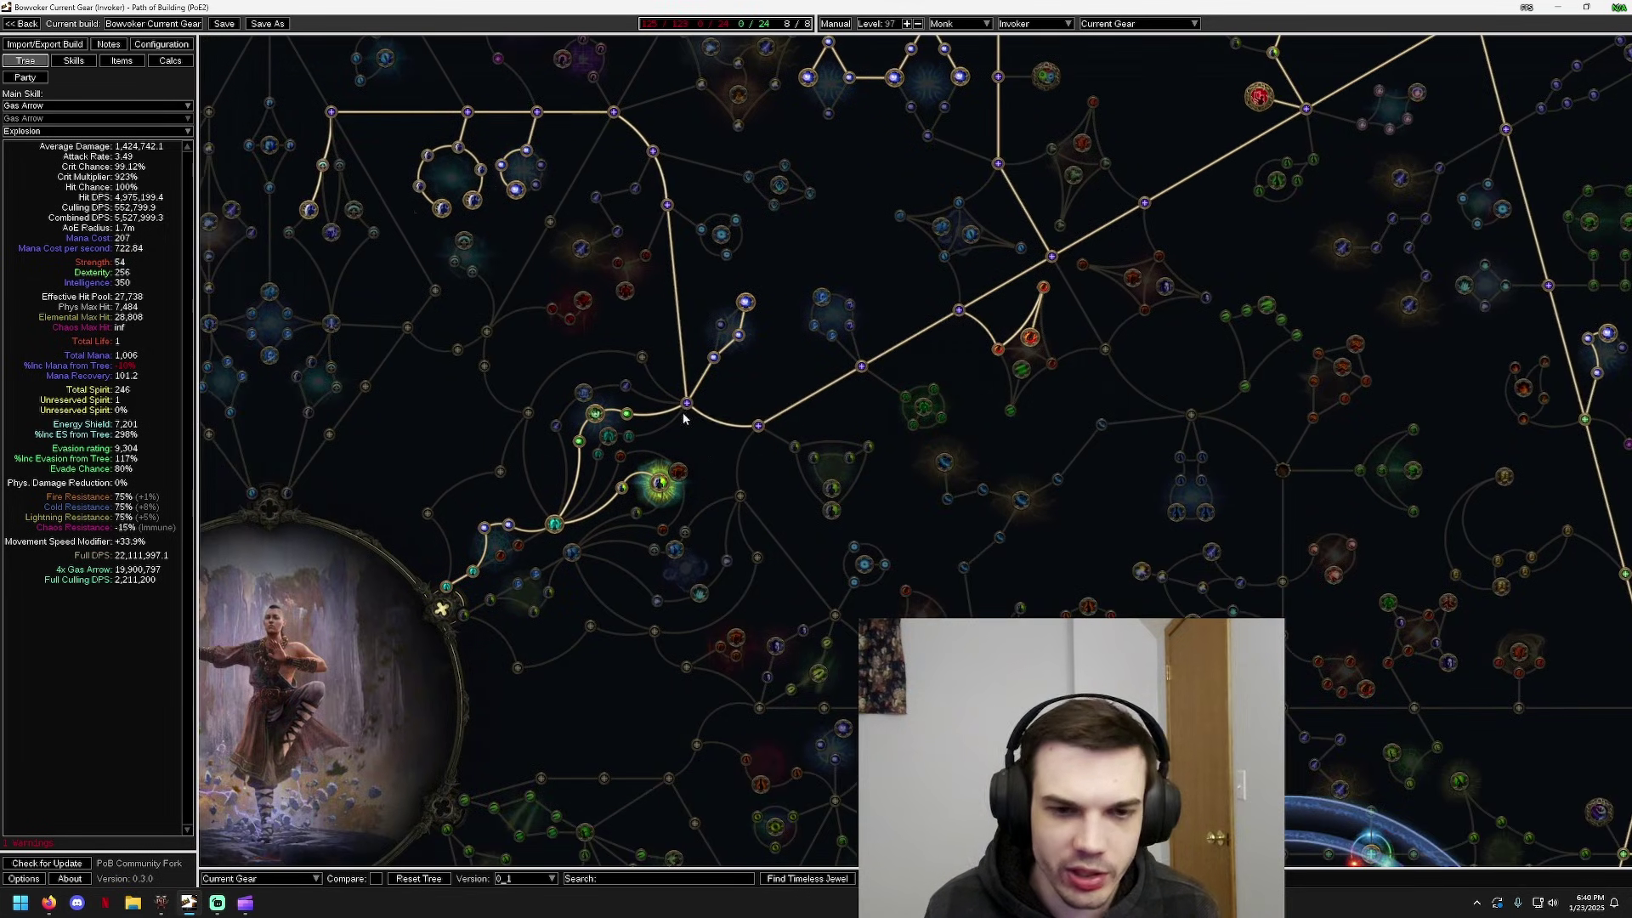
Unallocate the Intelligence node at the first fork together with all its dependent nodes, and reallocate that node alone
{"action": "left_click", "coordinate": [688, 405]}
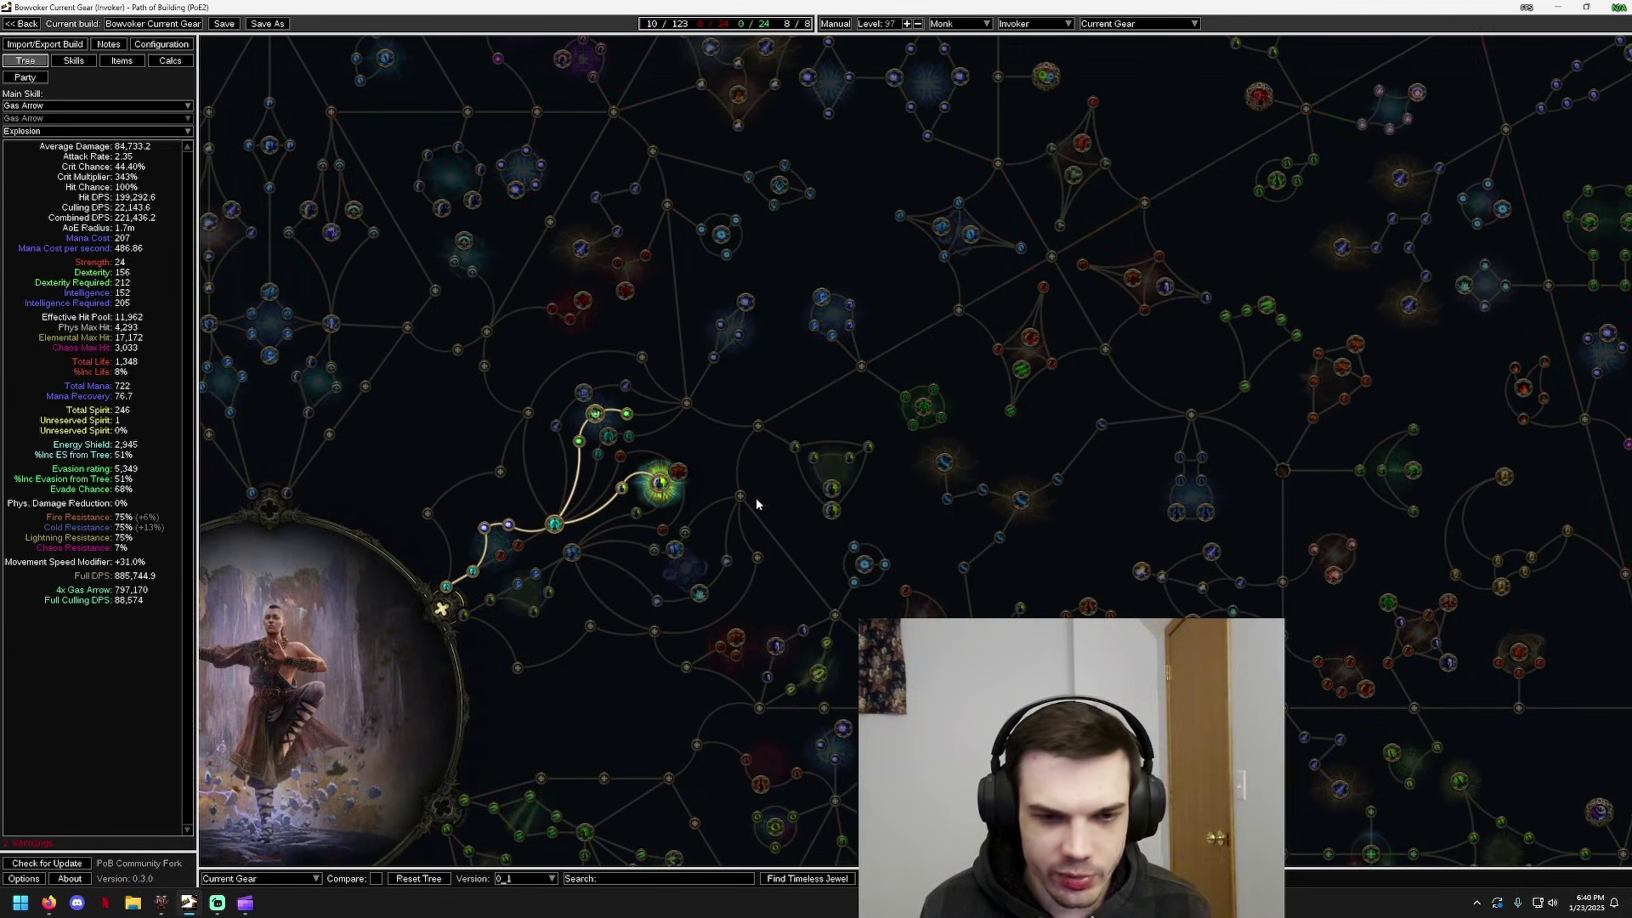
{"action": "left_click", "coordinate": [689, 404]}
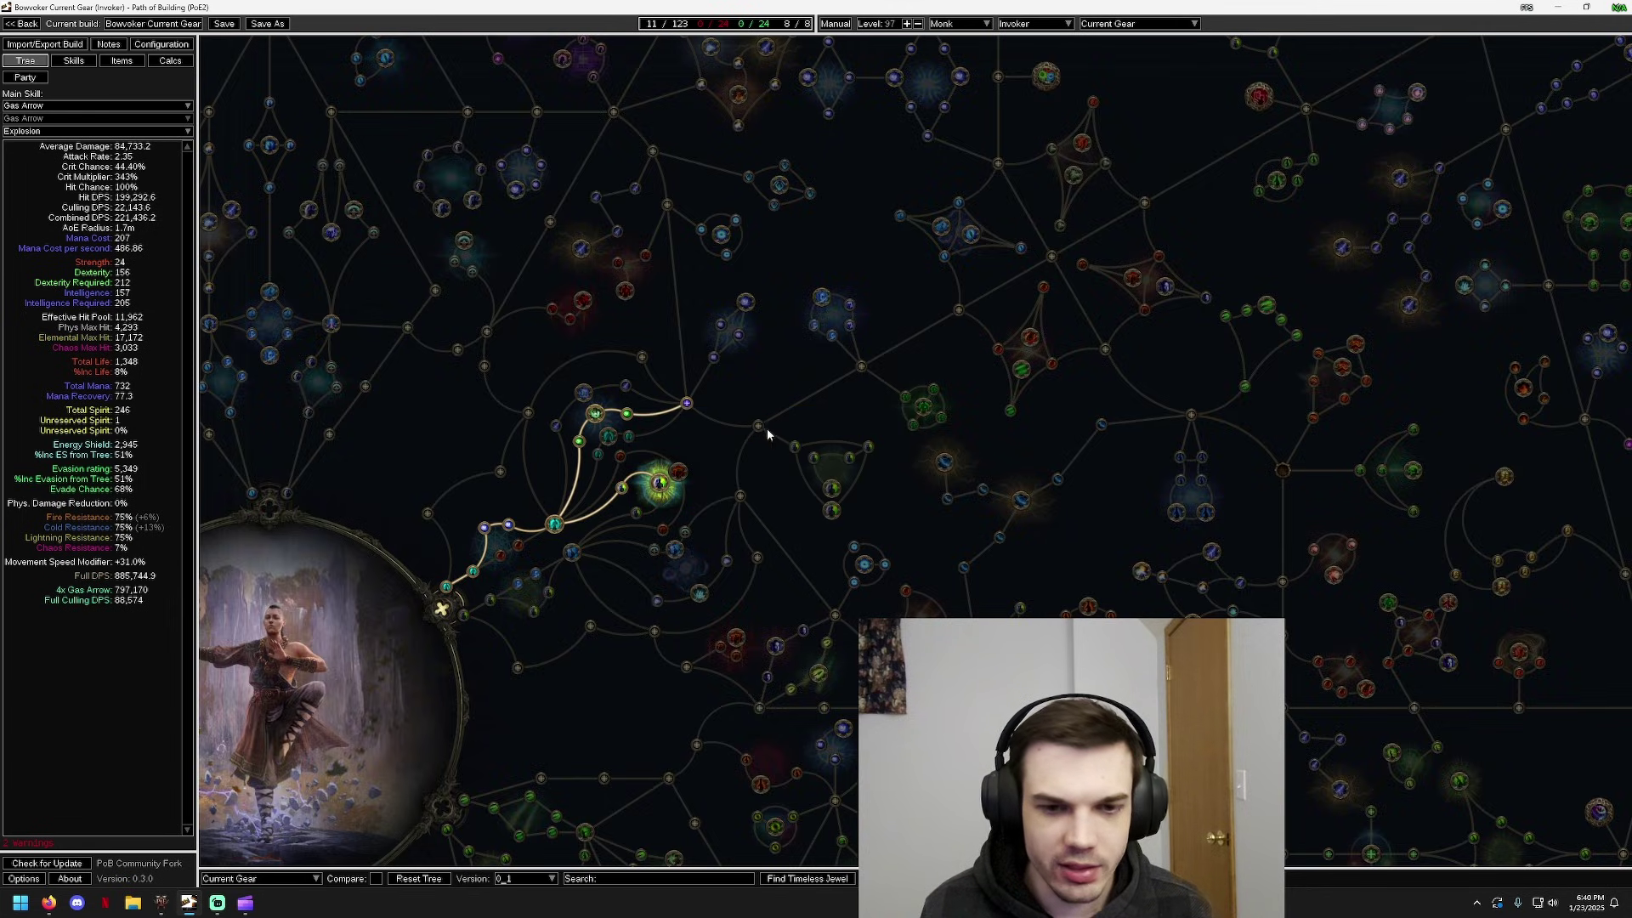
Allocate the next two attribute nodes along the route as Strength and Dexterity, and unallocate the Dexterity one
{"action": "left_click", "coordinate": [760, 426]}
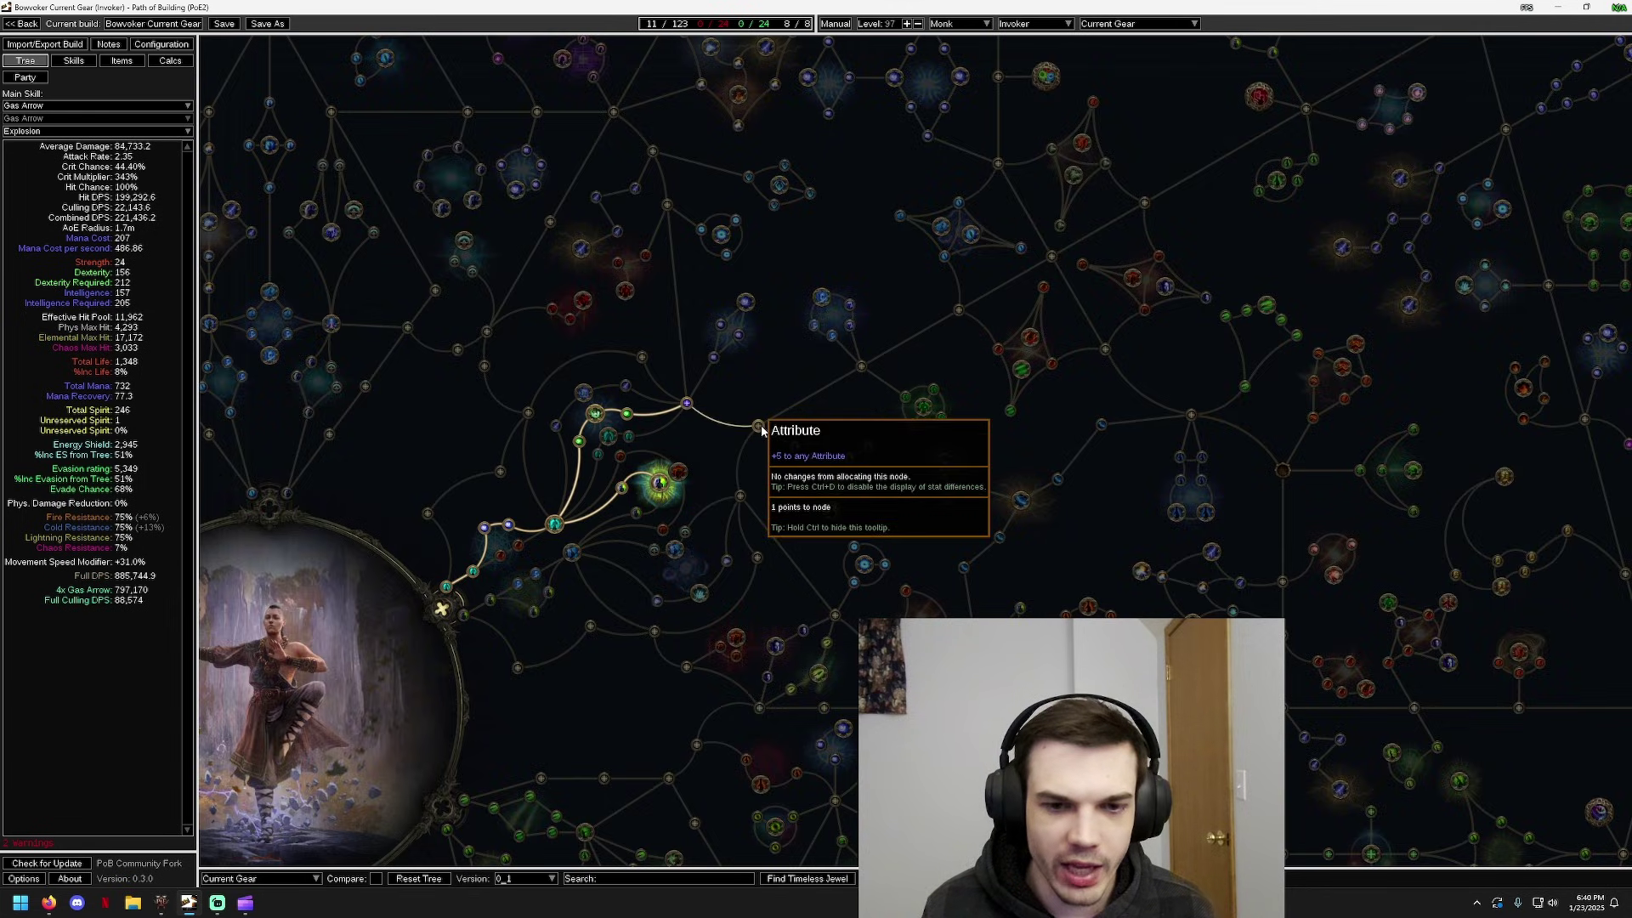
{"action": "left_click", "coordinate": [862, 368]}
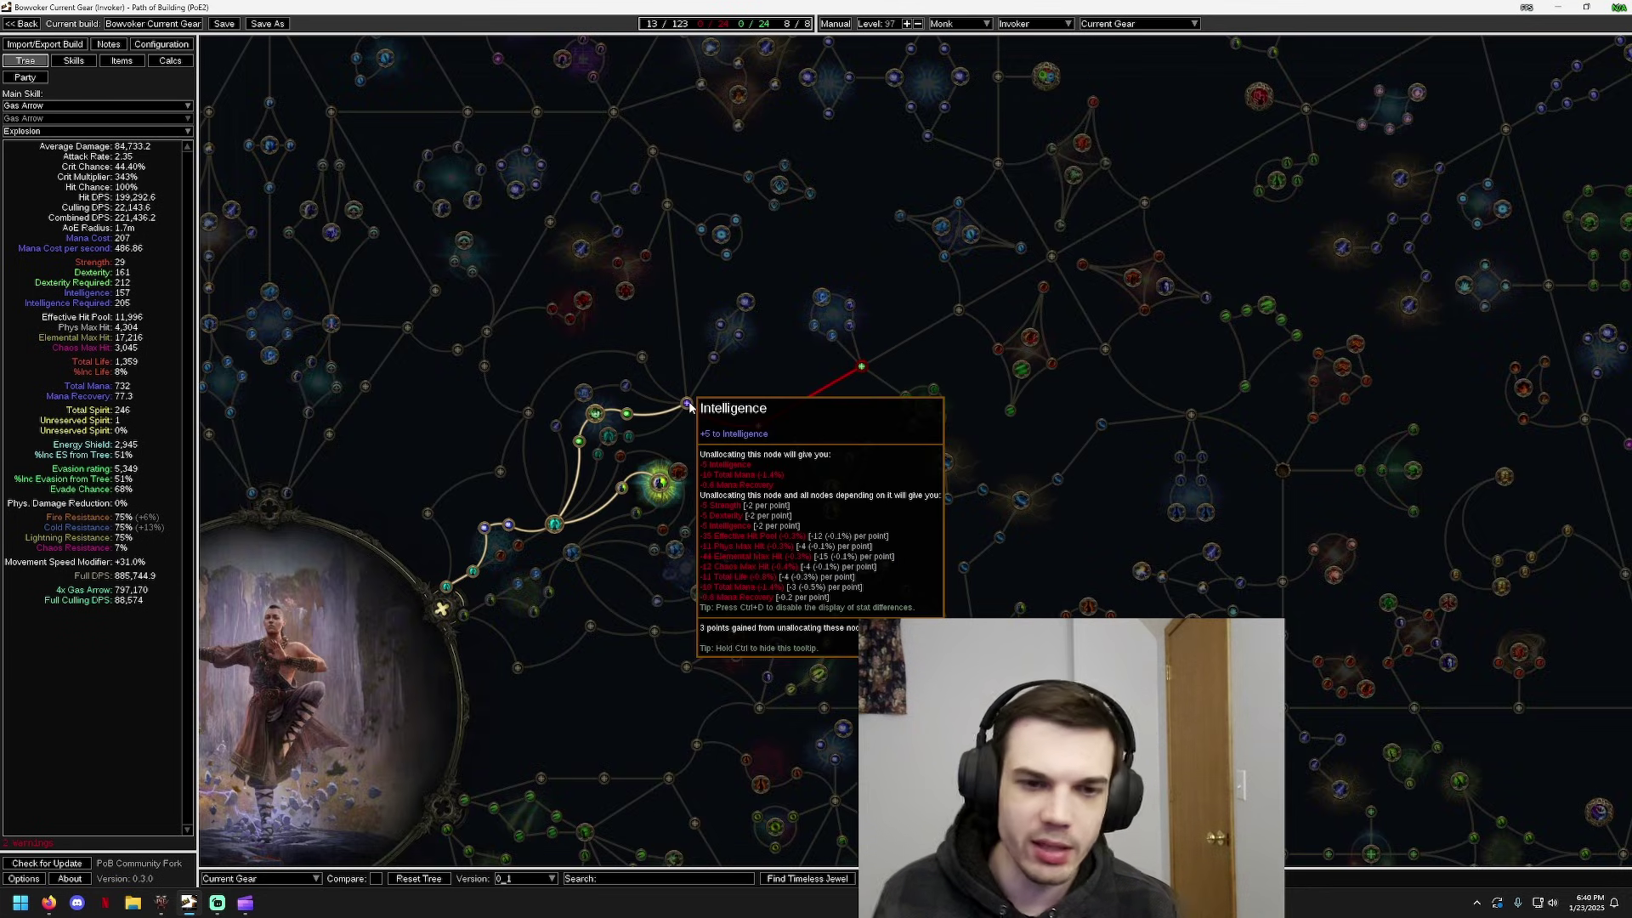
{"action": "left_click", "coordinate": [862, 367]}
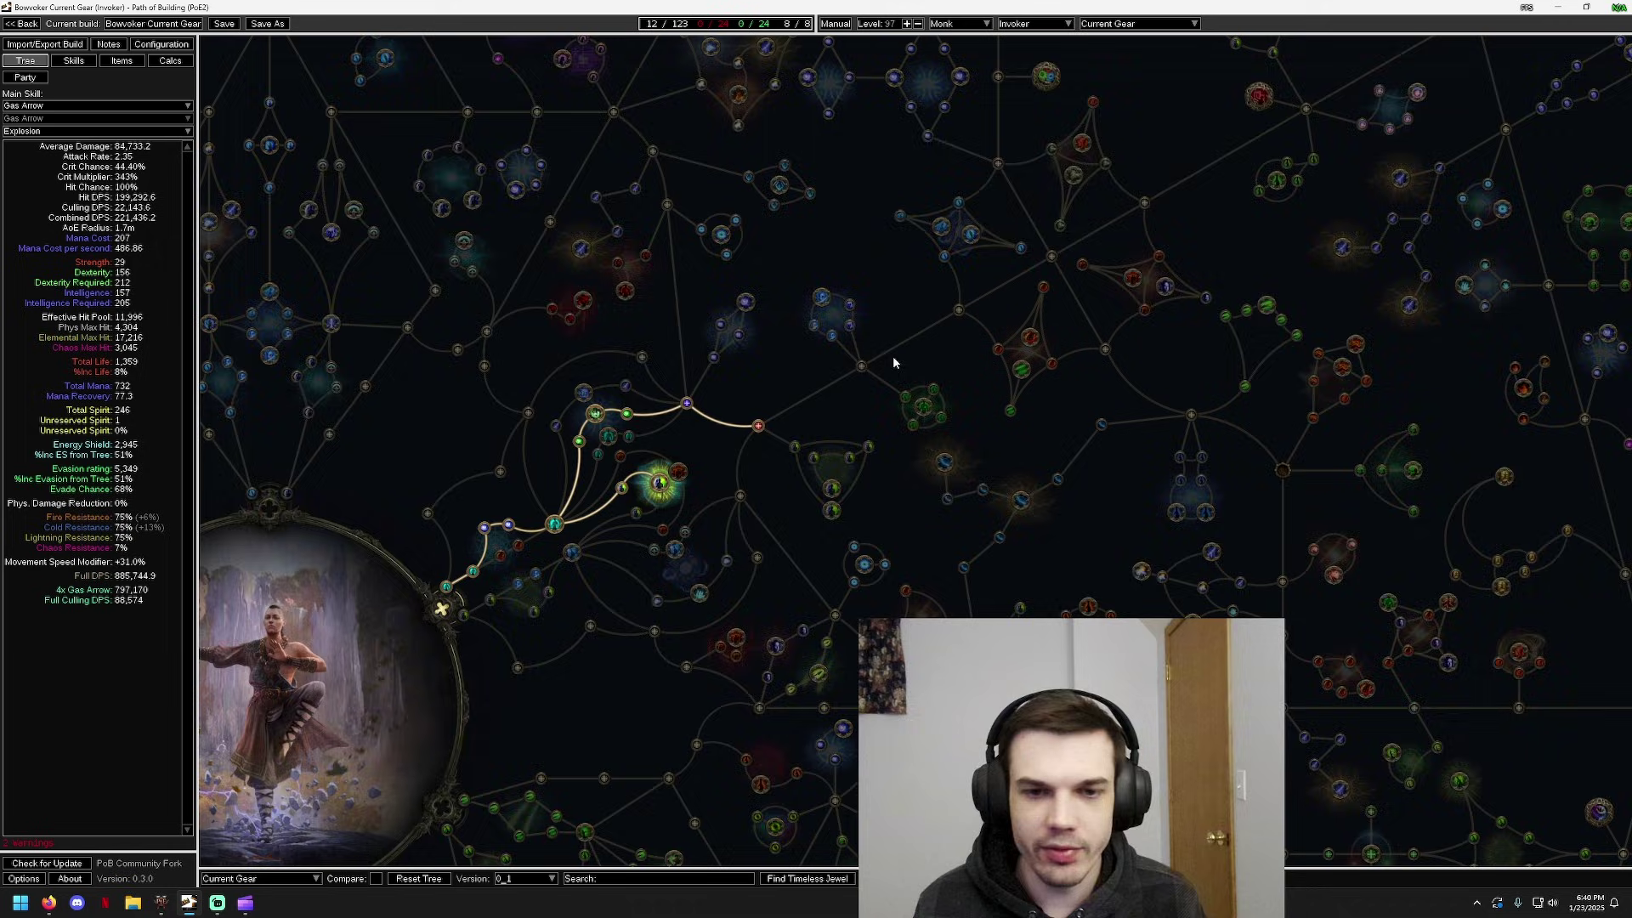
{"action": "left_click", "coordinate": [969, 310]}
{"action": "left_click", "coordinate": [816, 417]}
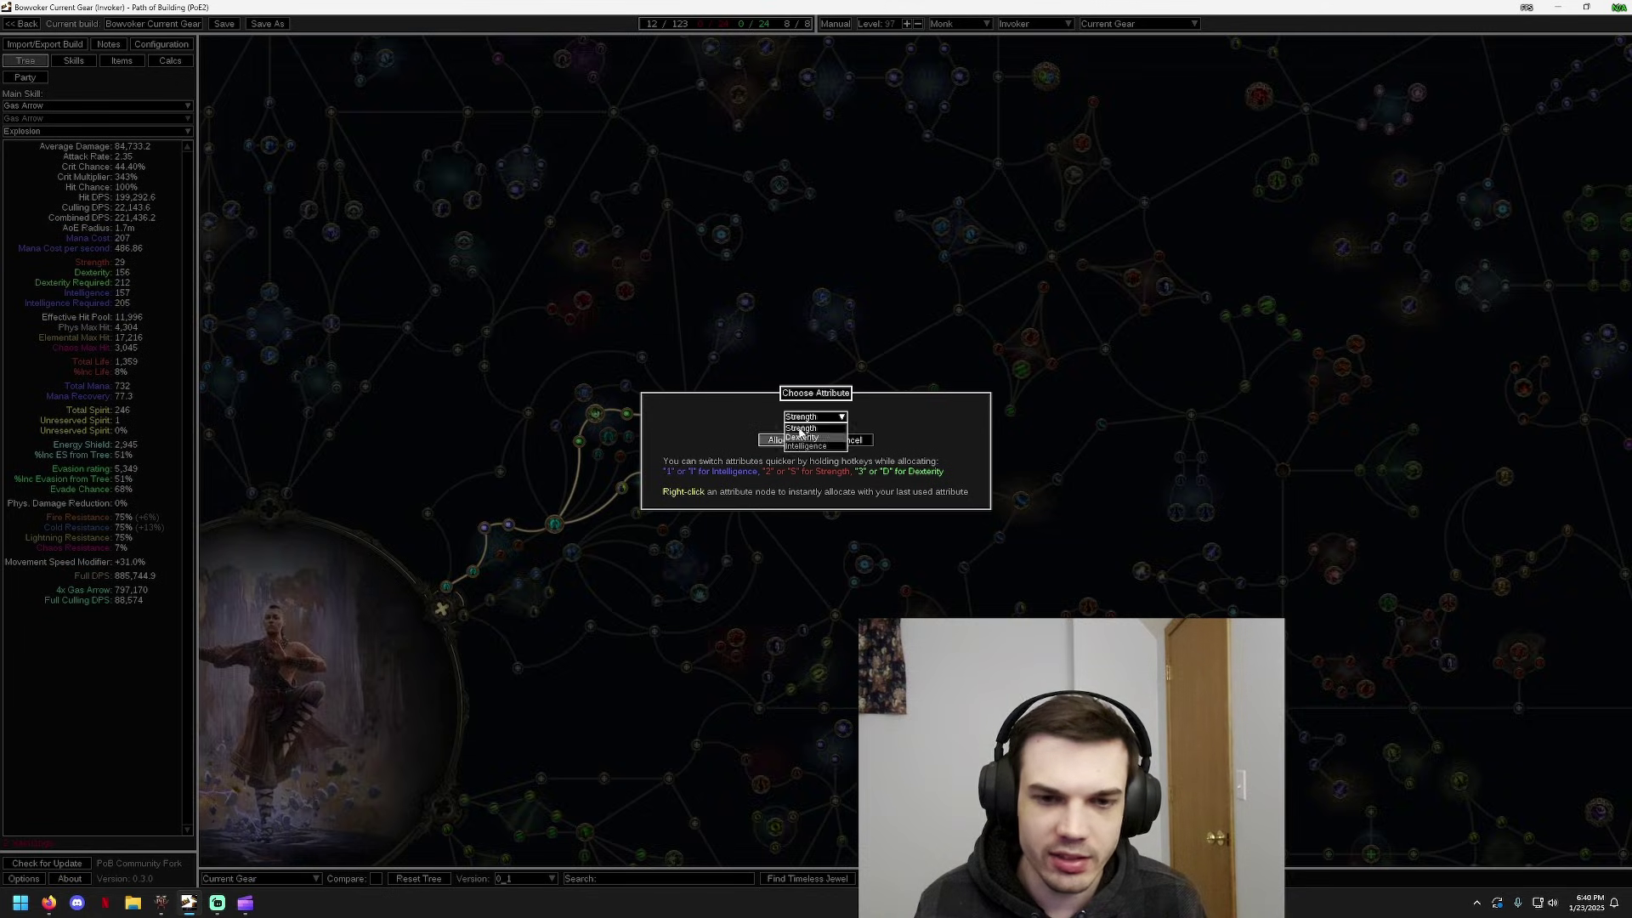
{"action": "left_click", "coordinate": [946, 378]}
{"action": "left_click", "coordinate": [854, 439]}
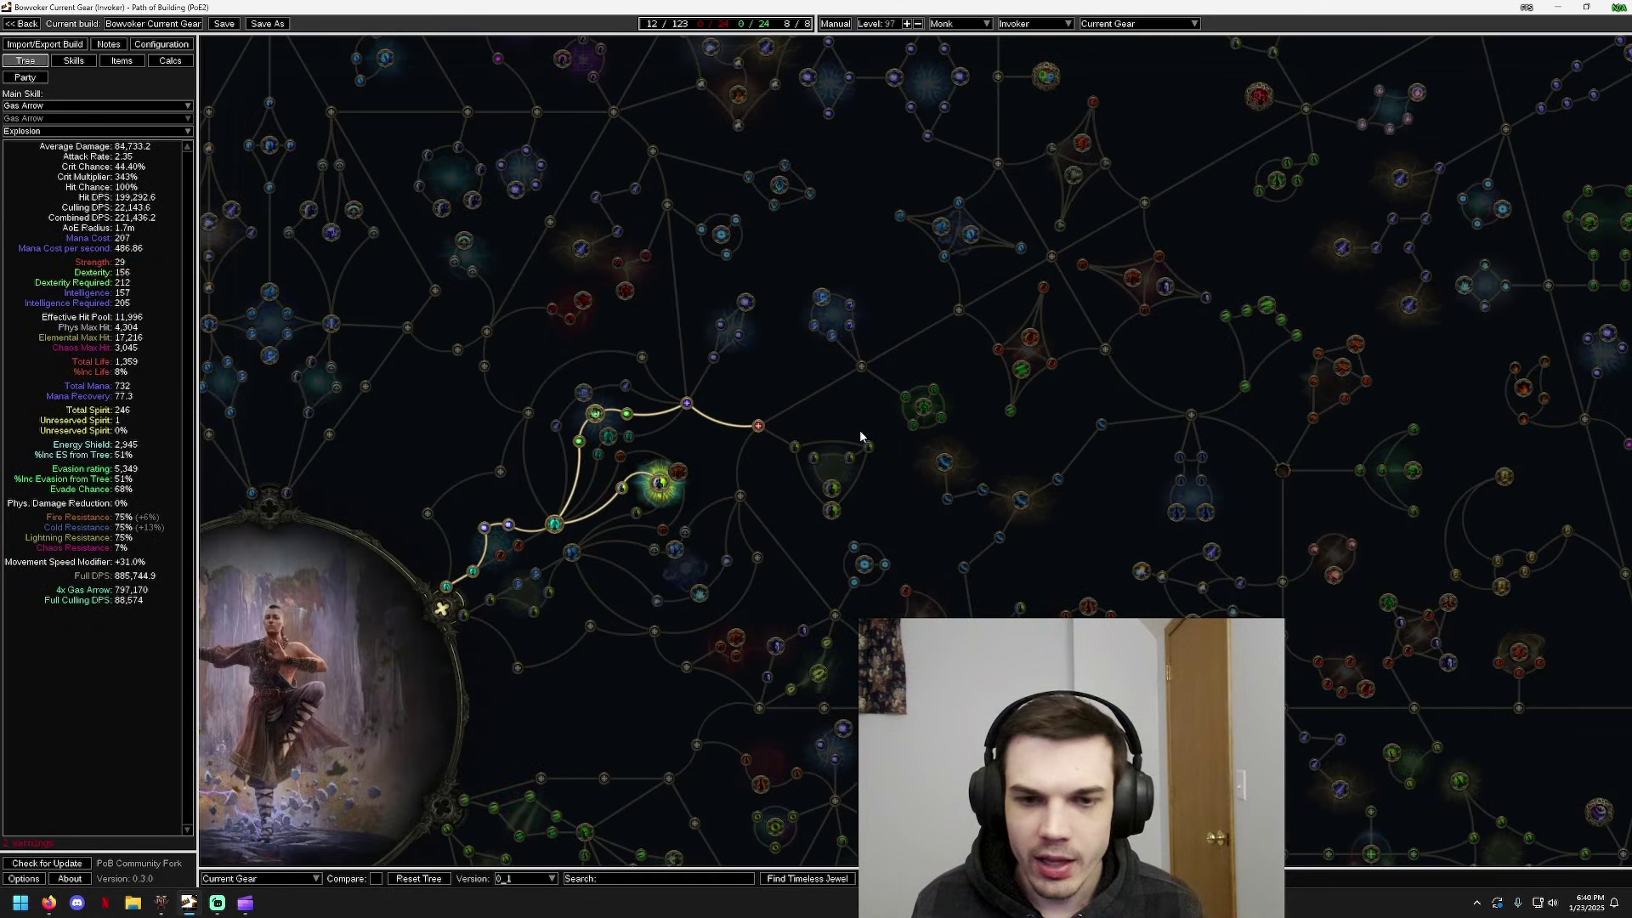
Undo the latest passive tree allocation changes
{"action": "key", "text": "ctrl+z"}
{"action": "key", "text": "ctrl+z"}
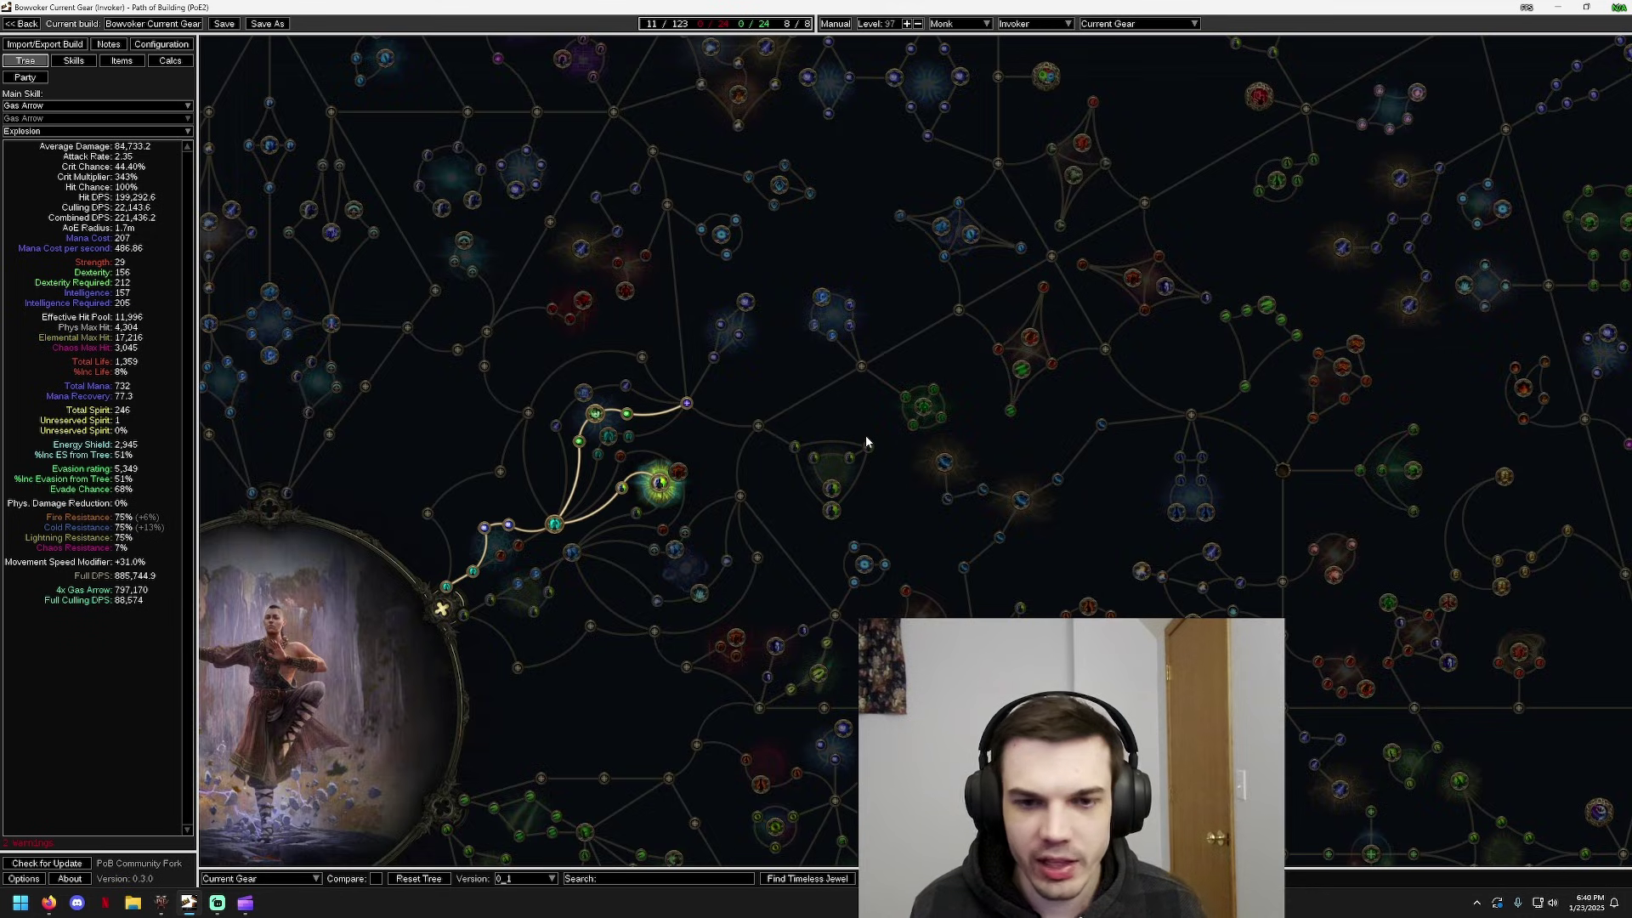
Undo the remaining node removal to restore the full passive tree, and inspect the socket holding the Rapture Pause jewel
{"action": "key", "text": "ctrl+z"}
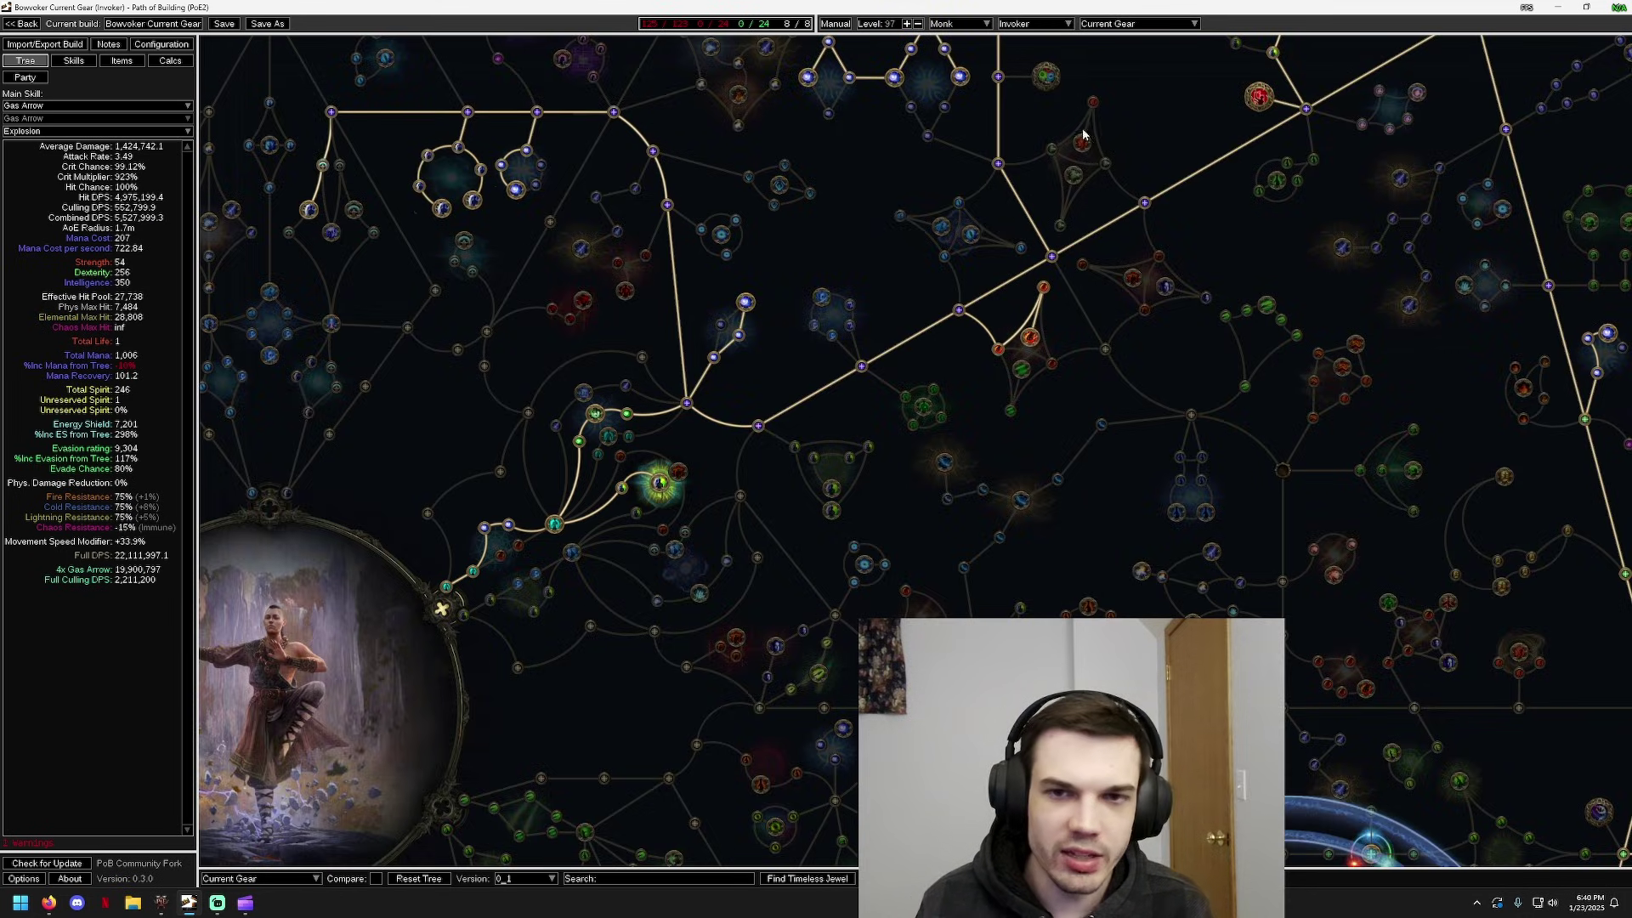
{"action": "left_click_drag", "start_coordinate": [1084, 135], "coordinate": [865, 297]}
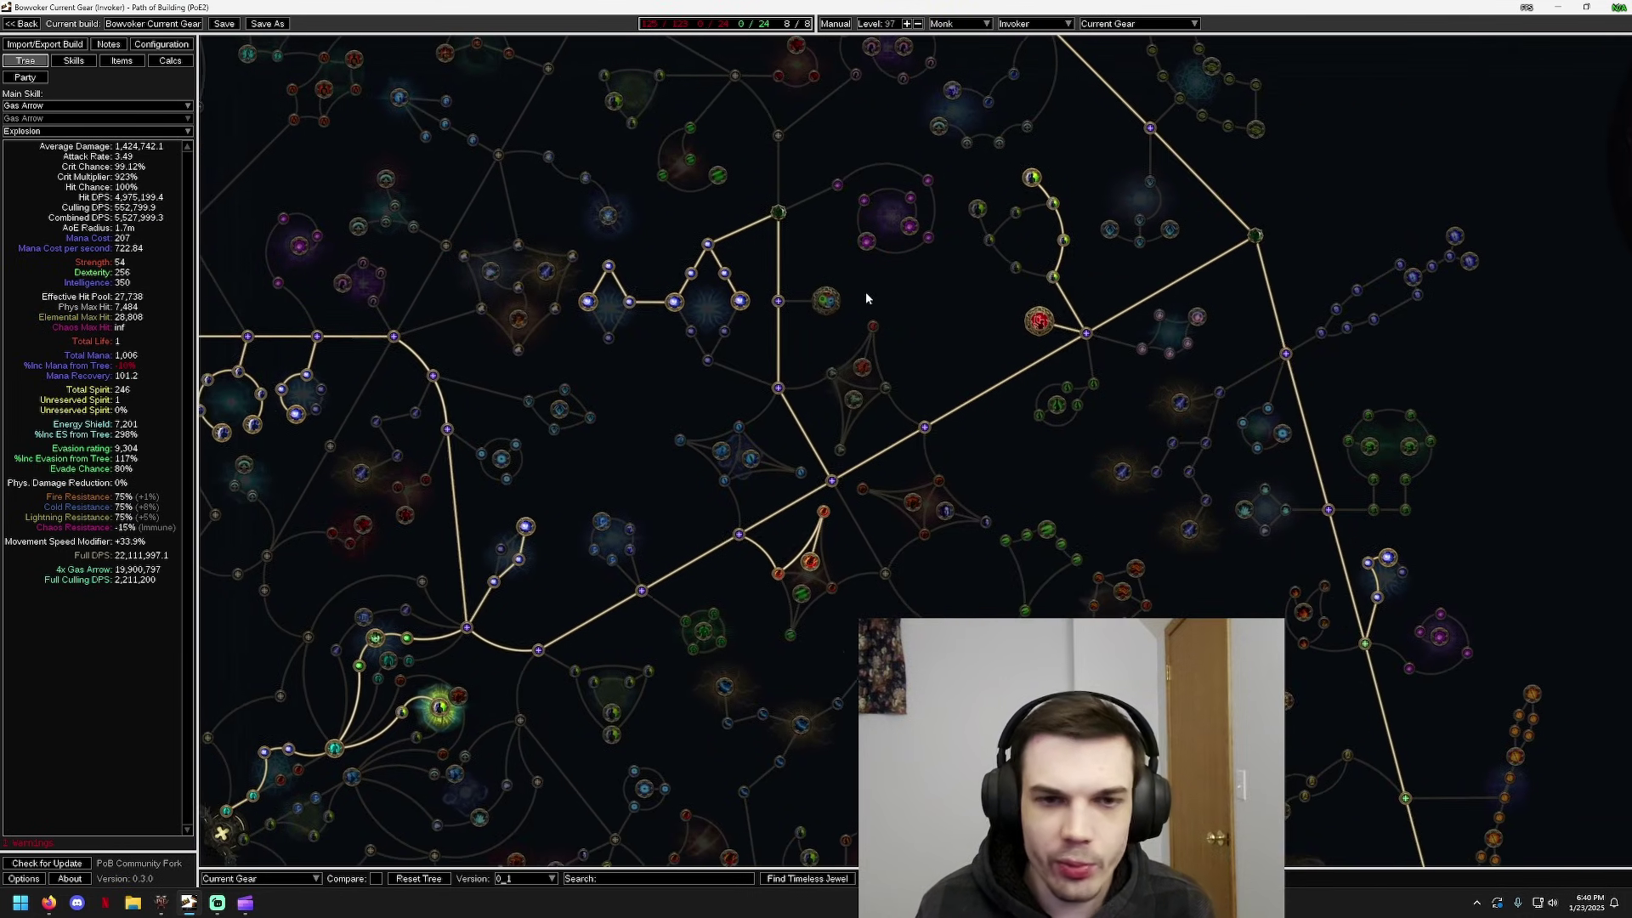
{"action": "mouse_move", "coordinate": [782, 214]}
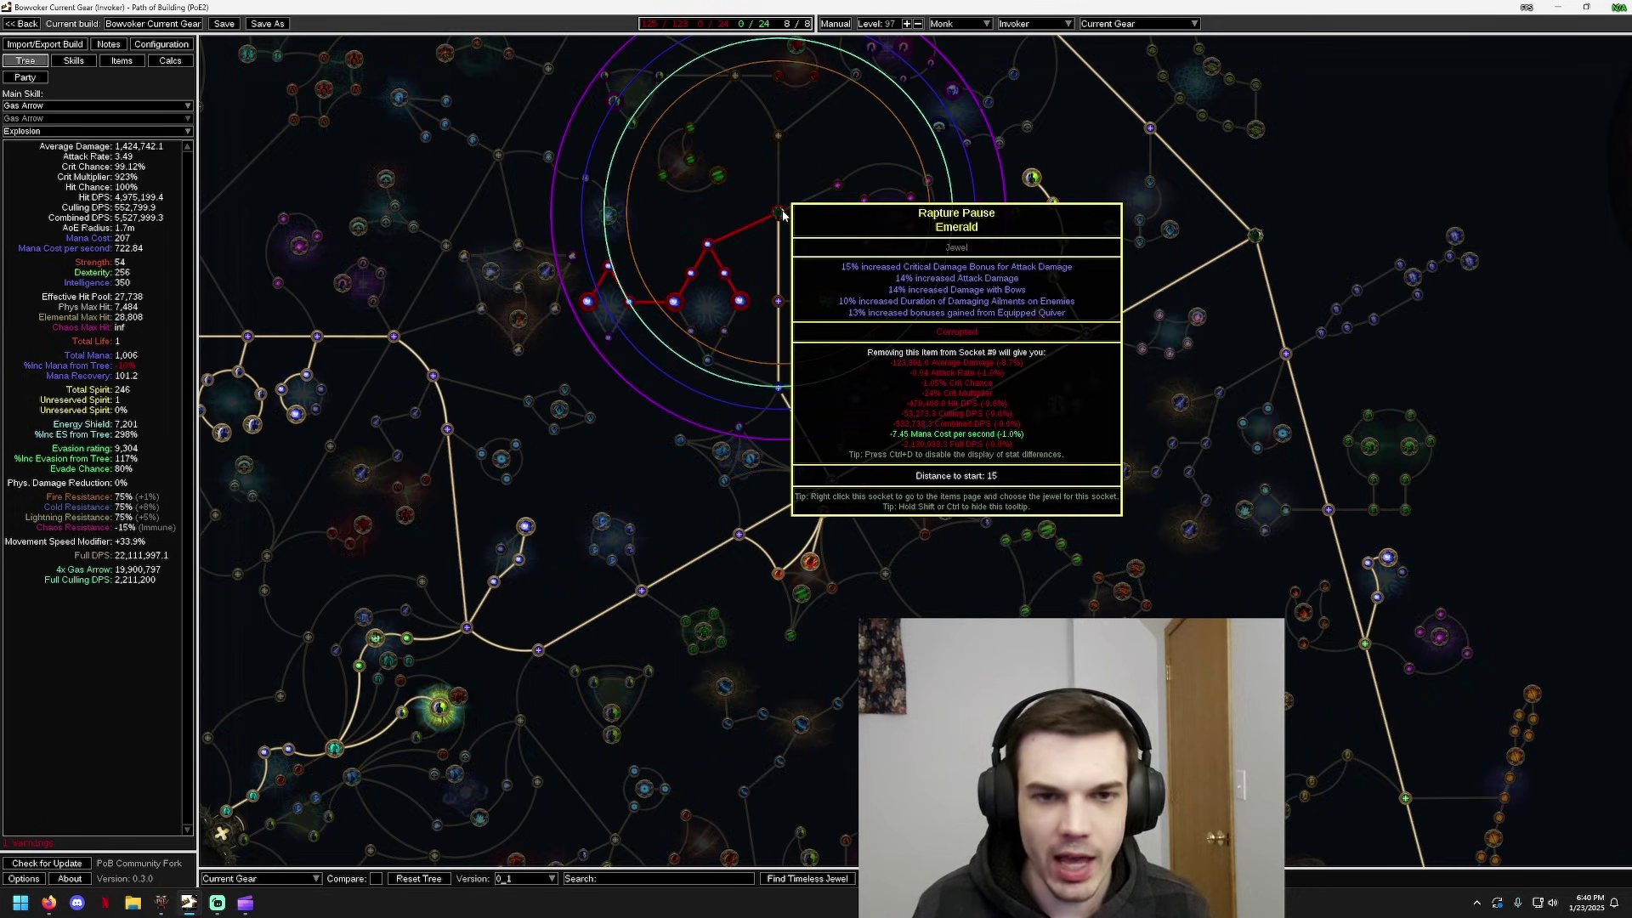
{"action": "left_click_drag", "start_coordinate": [782, 216], "coordinate": [771, 302]}
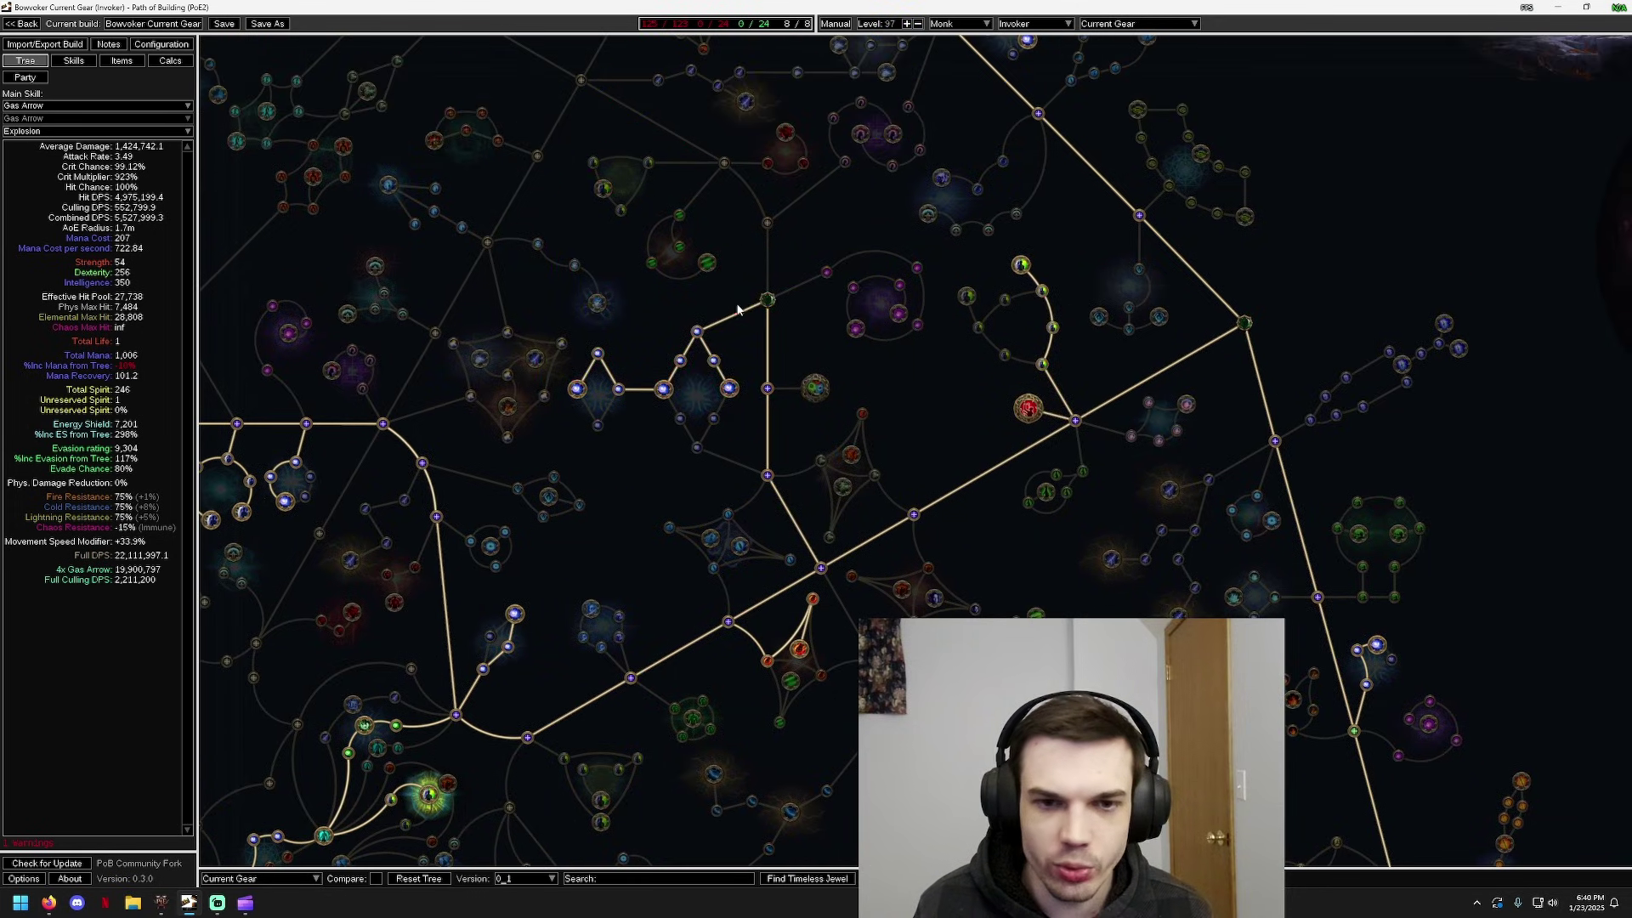
Copy the Blight Eye Emerald from the passive tree in Path of Exile 2 and add it to the build's items in Path of Building
{"action": "key", "text": "alt+Tab"}
{"action": "left_click", "coordinate": [670, 483]}
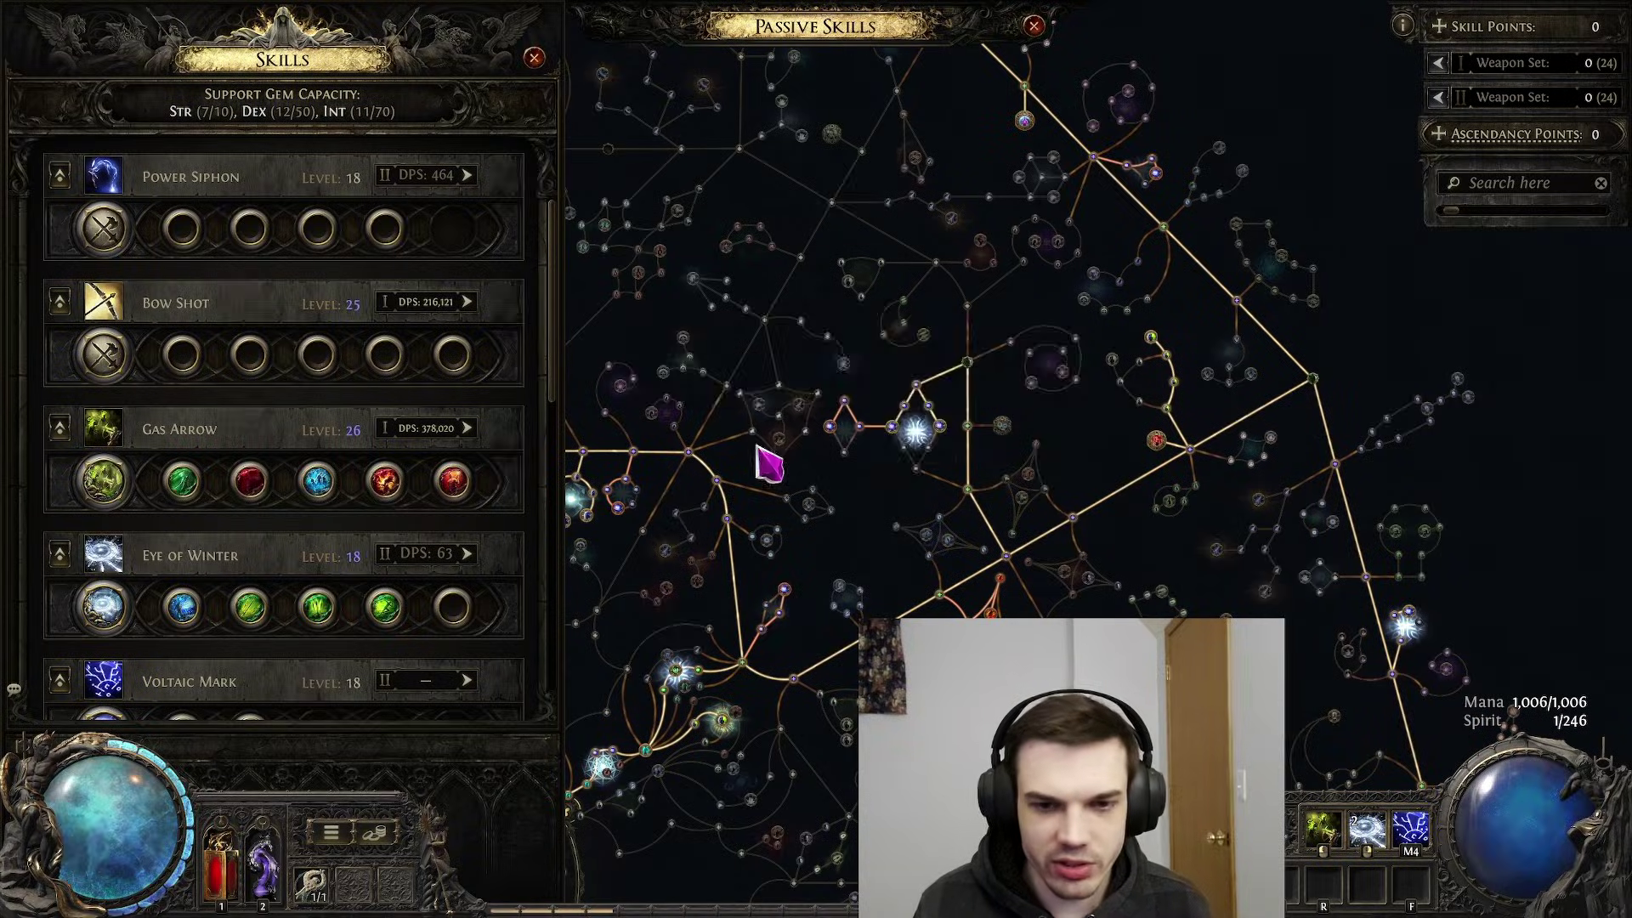
{"action": "mouse_move", "coordinate": [969, 364]}
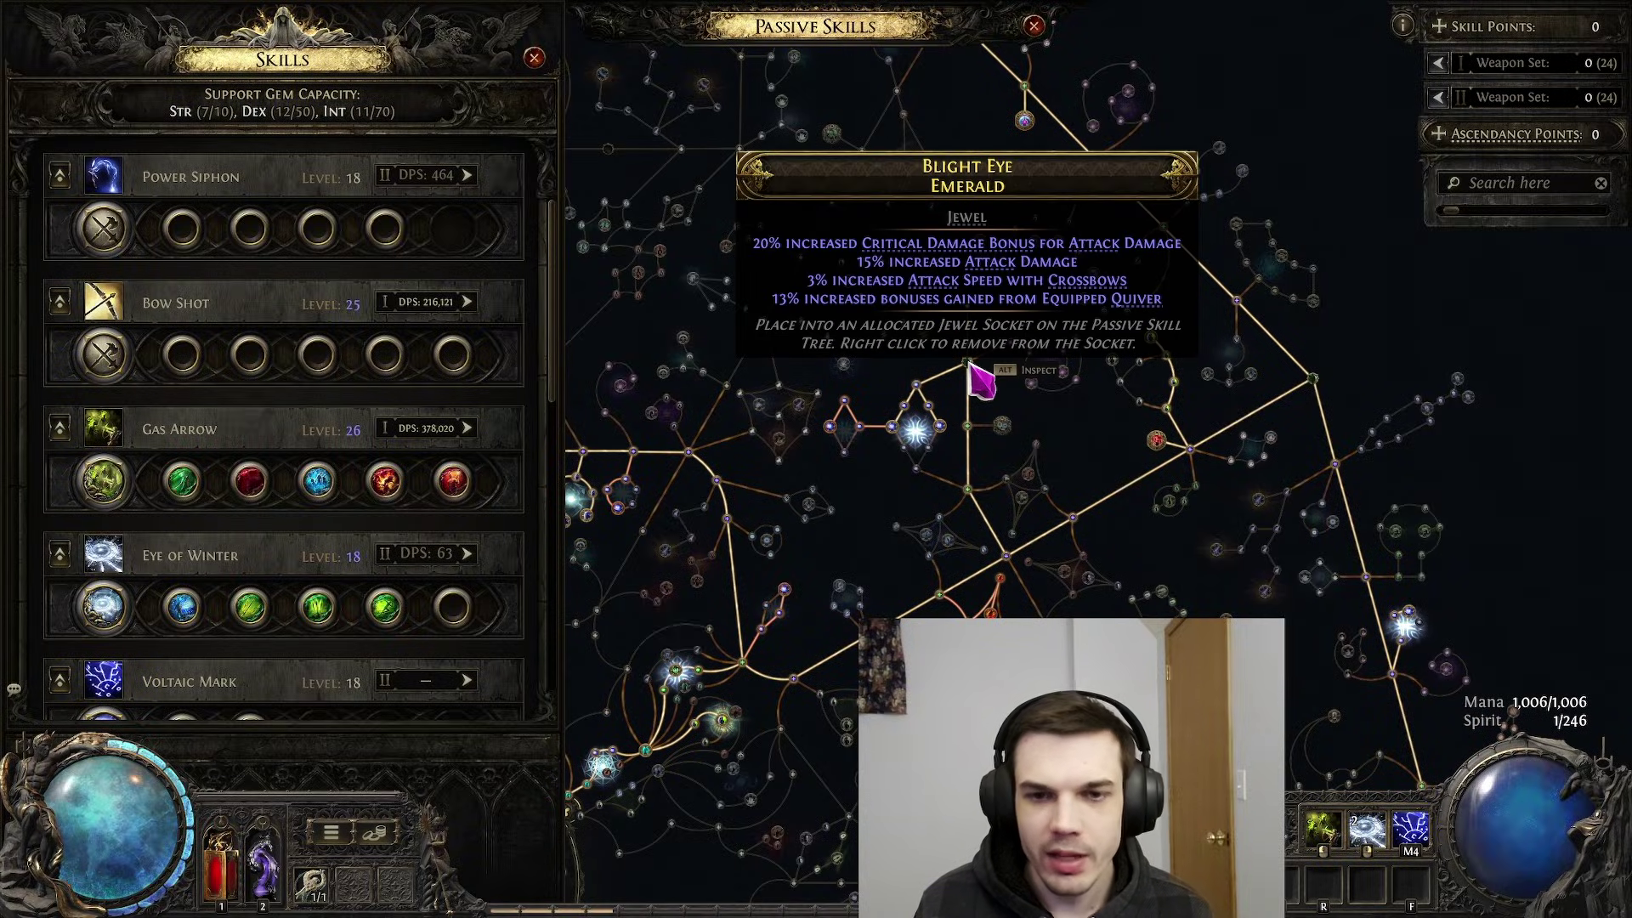
{"action": "key", "text": "alt+Tab"}
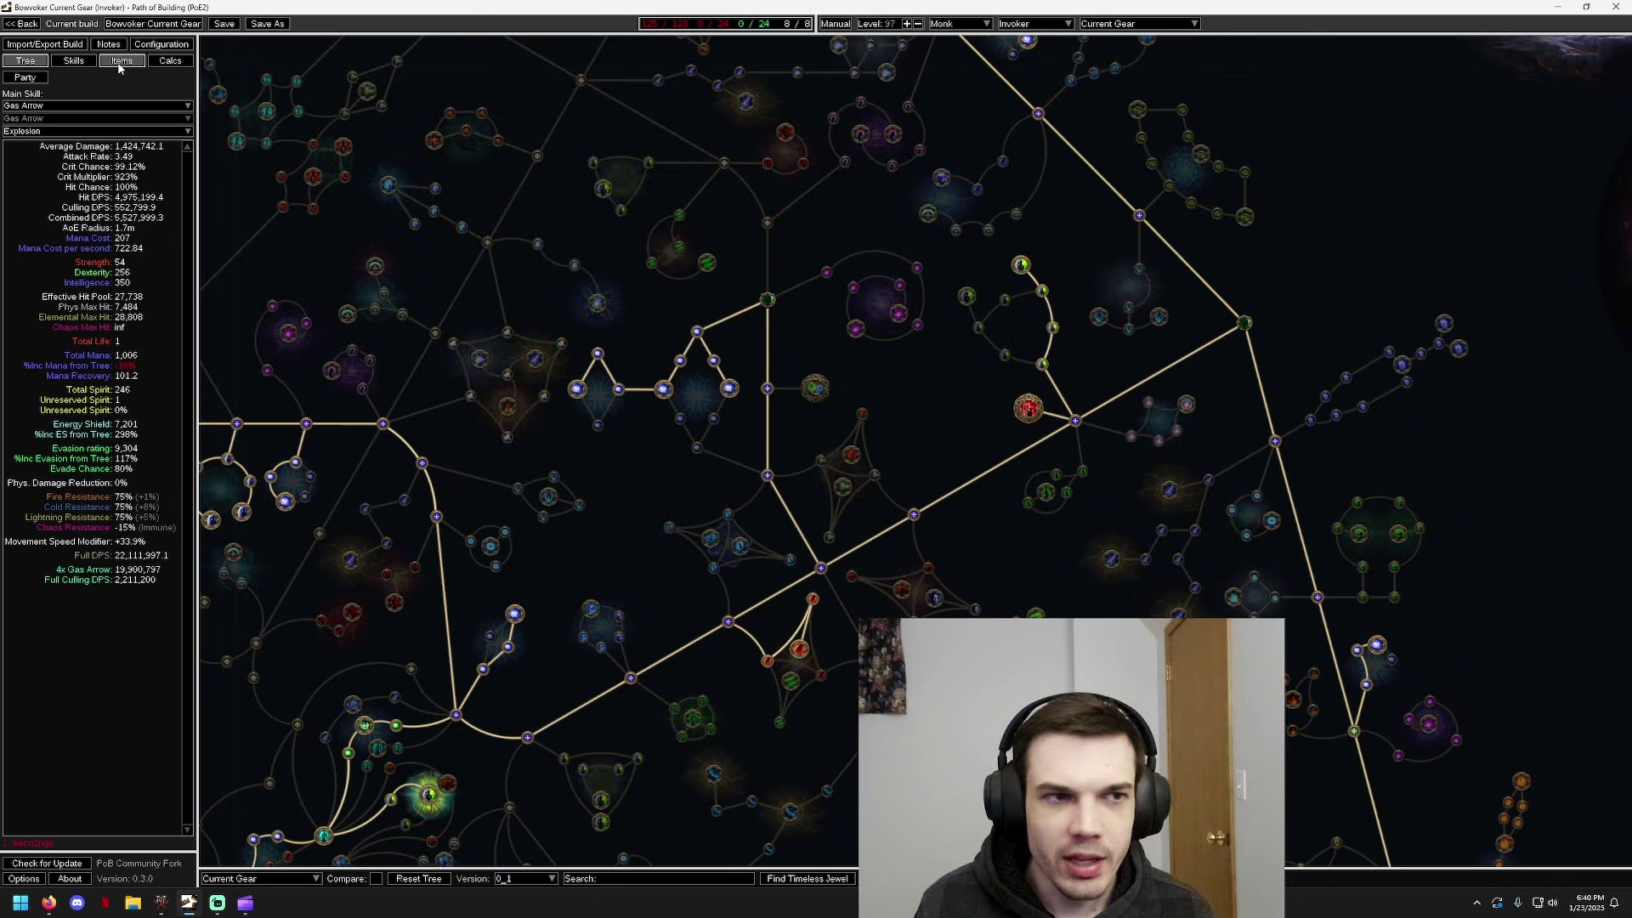
{"action": "left_click", "coordinate": [120, 61]}
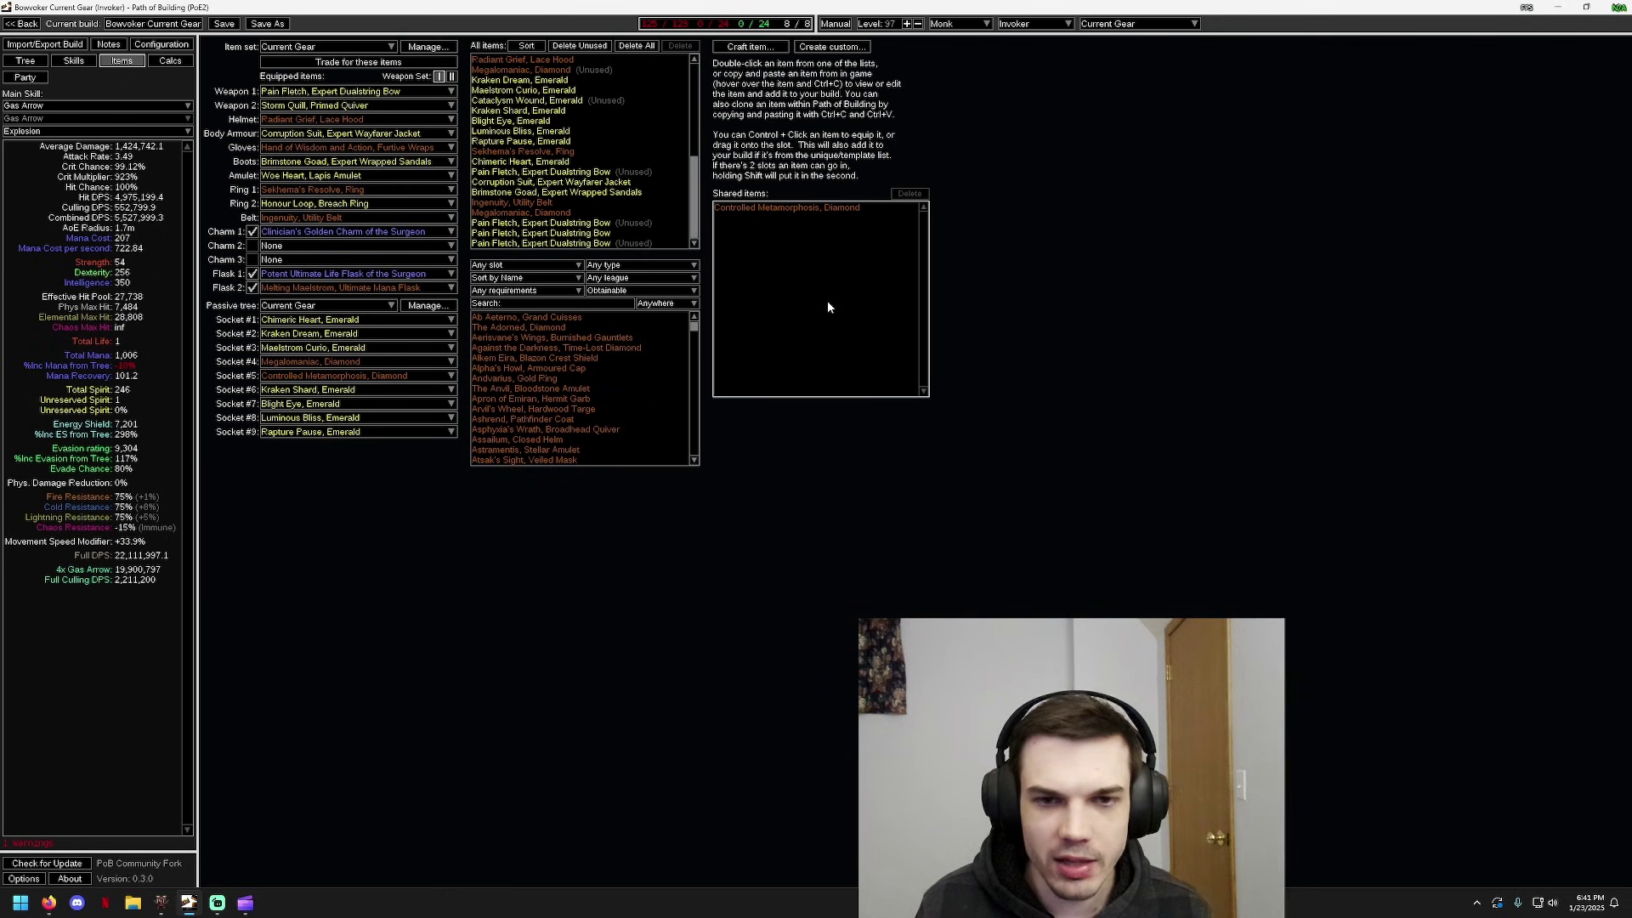
{"action": "key", "text": "ctrl+v"}
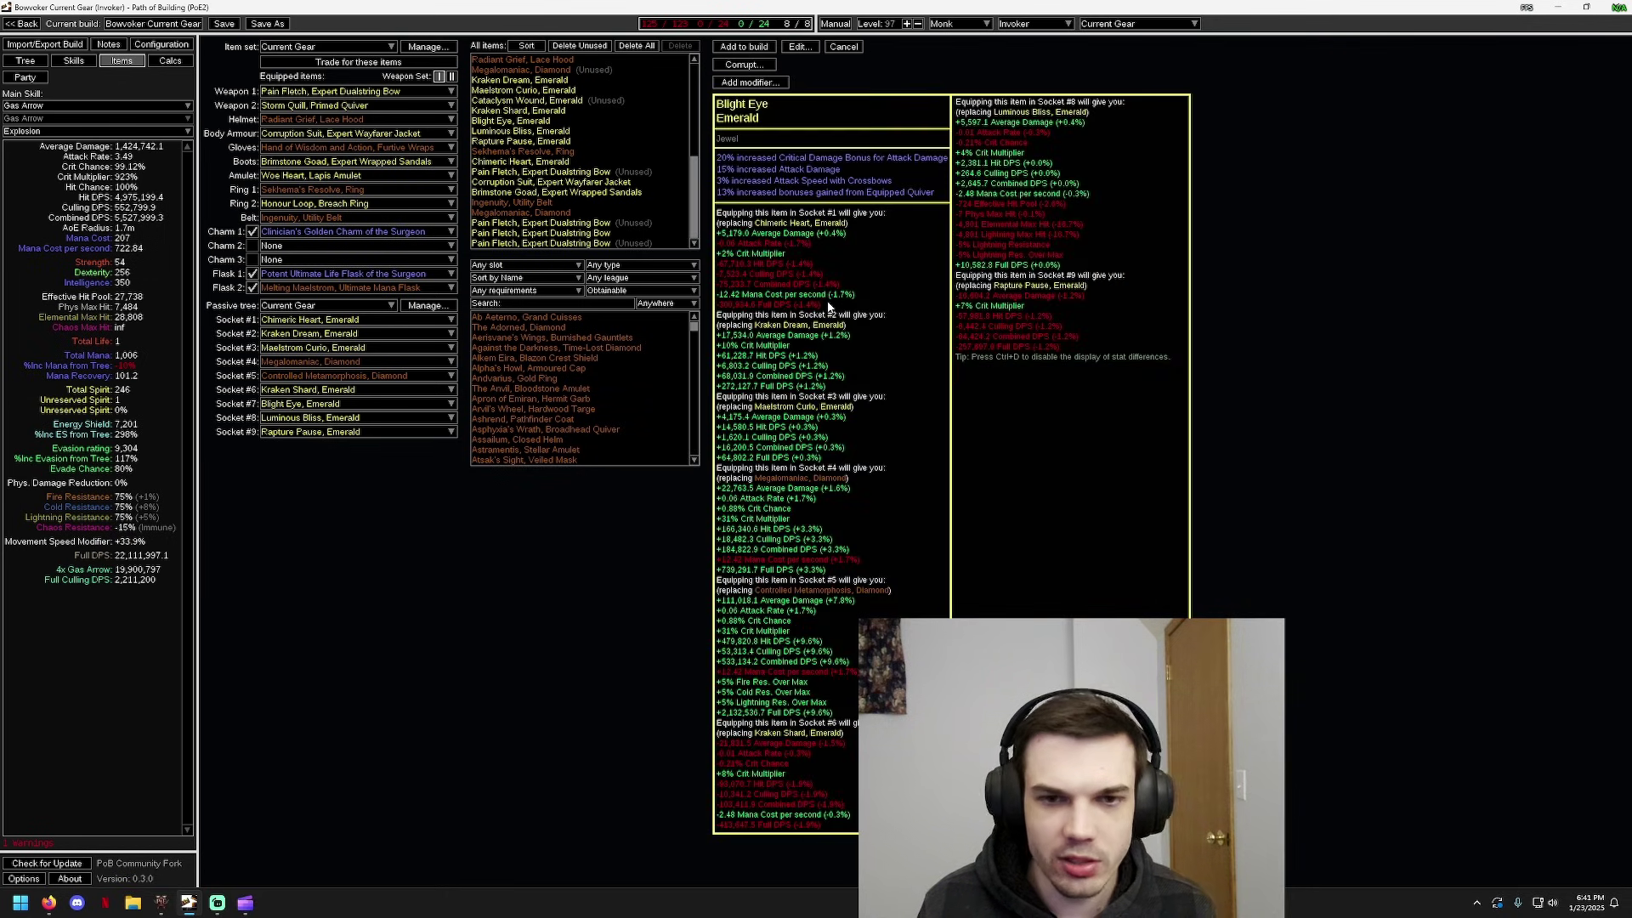
{"action": "left_click", "coordinate": [742, 47]}
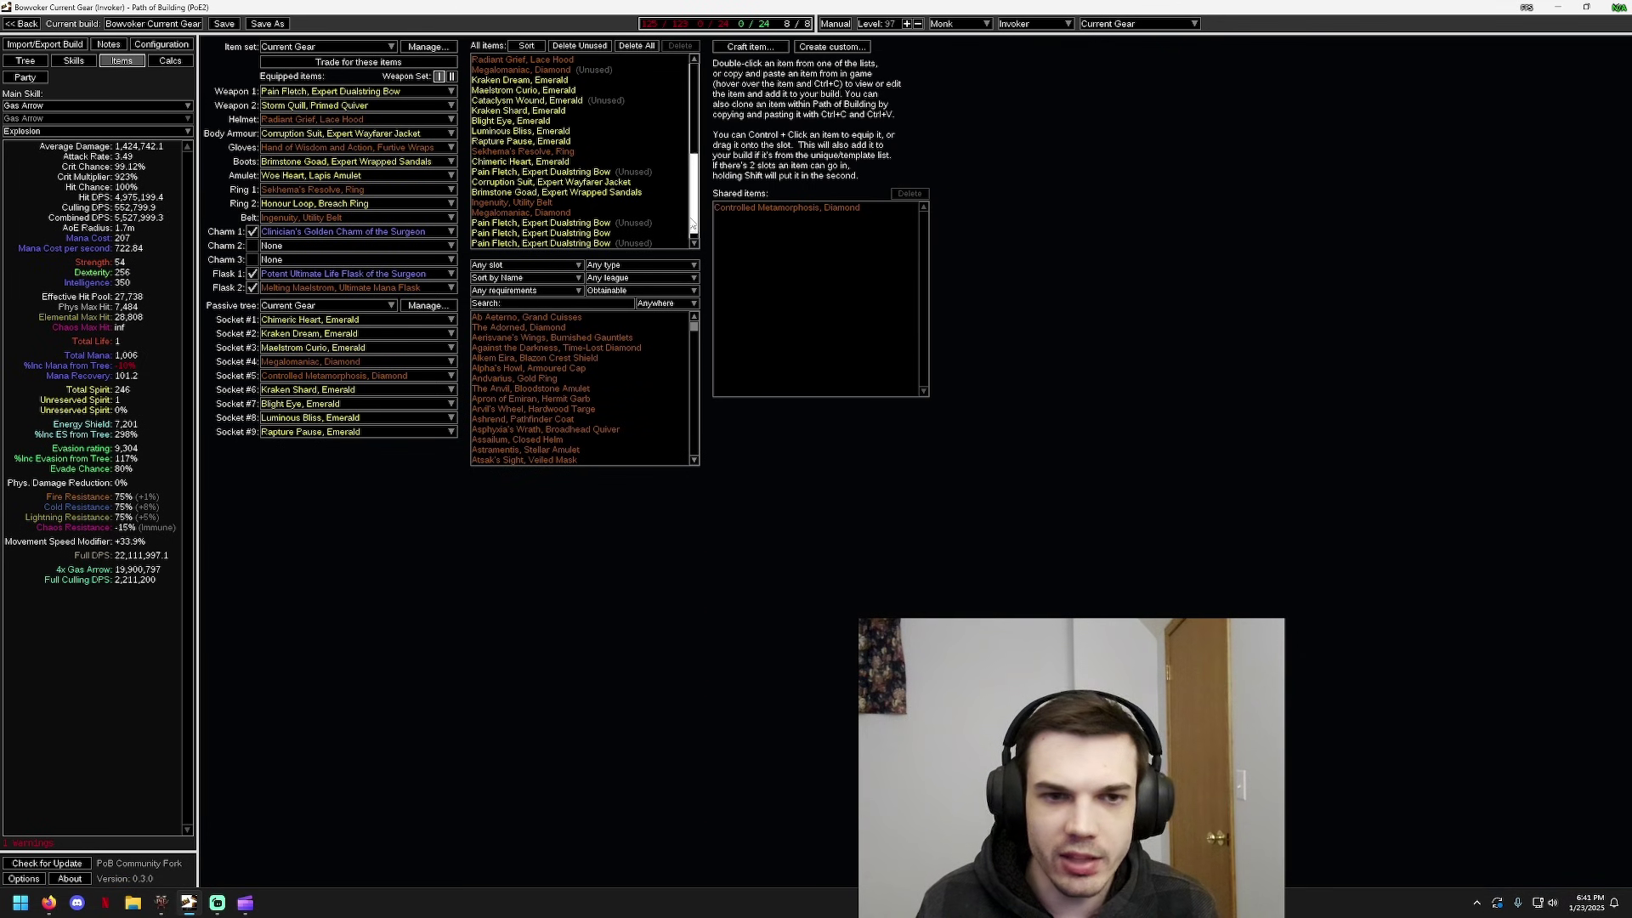
{"action": "mouse_move", "coordinate": [596, 244]}
{"action": "left_mouse_down"}
{"action": "mouse_move", "coordinate": [401, 177]}
{"action": "mouse_move", "coordinate": [535, 254]}
{"action": "mouse_move", "coordinate": [566, 246]}
{"action": "mouse_move", "coordinate": [315, 328]}
{"action": "mouse_move", "coordinate": [559, 265]}
{"action": "mouse_move", "coordinate": [566, 246]}
{"action": "mouse_move", "coordinate": [304, 327]}
{"action": "mouse_move", "coordinate": [614, 245]}
{"action": "left_mouse_up"}
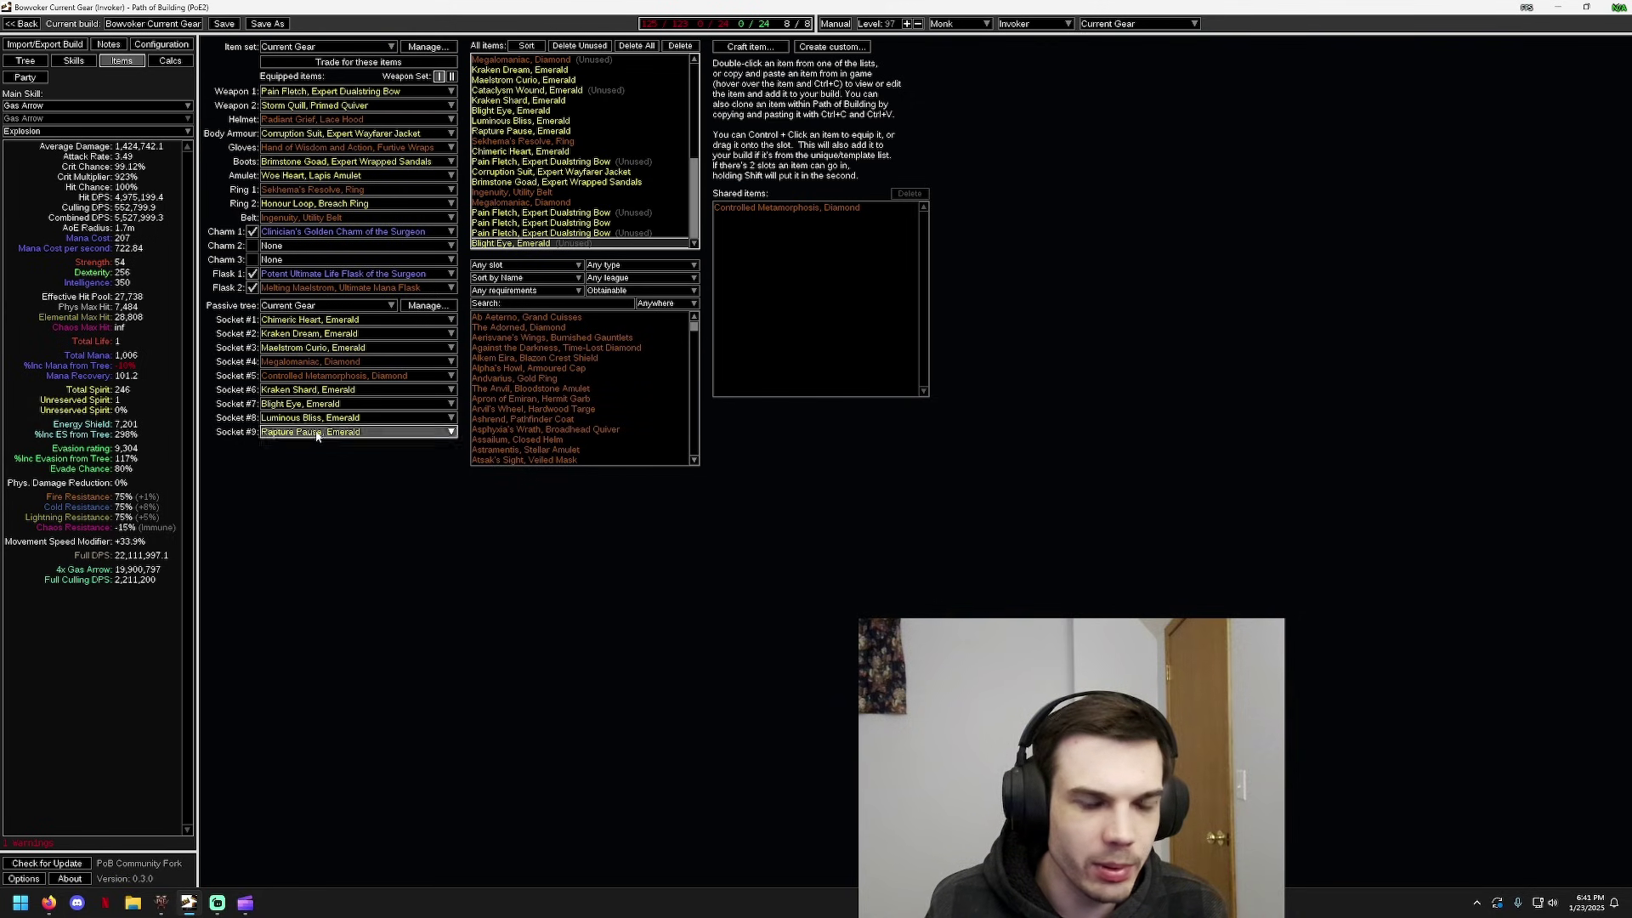
Add the Pain Fletch Expert Dualstring Bow copied from the in-game inventory to the build's items and equip it as Weapon 1
{"action": "key", "text": "alt+Tab"}
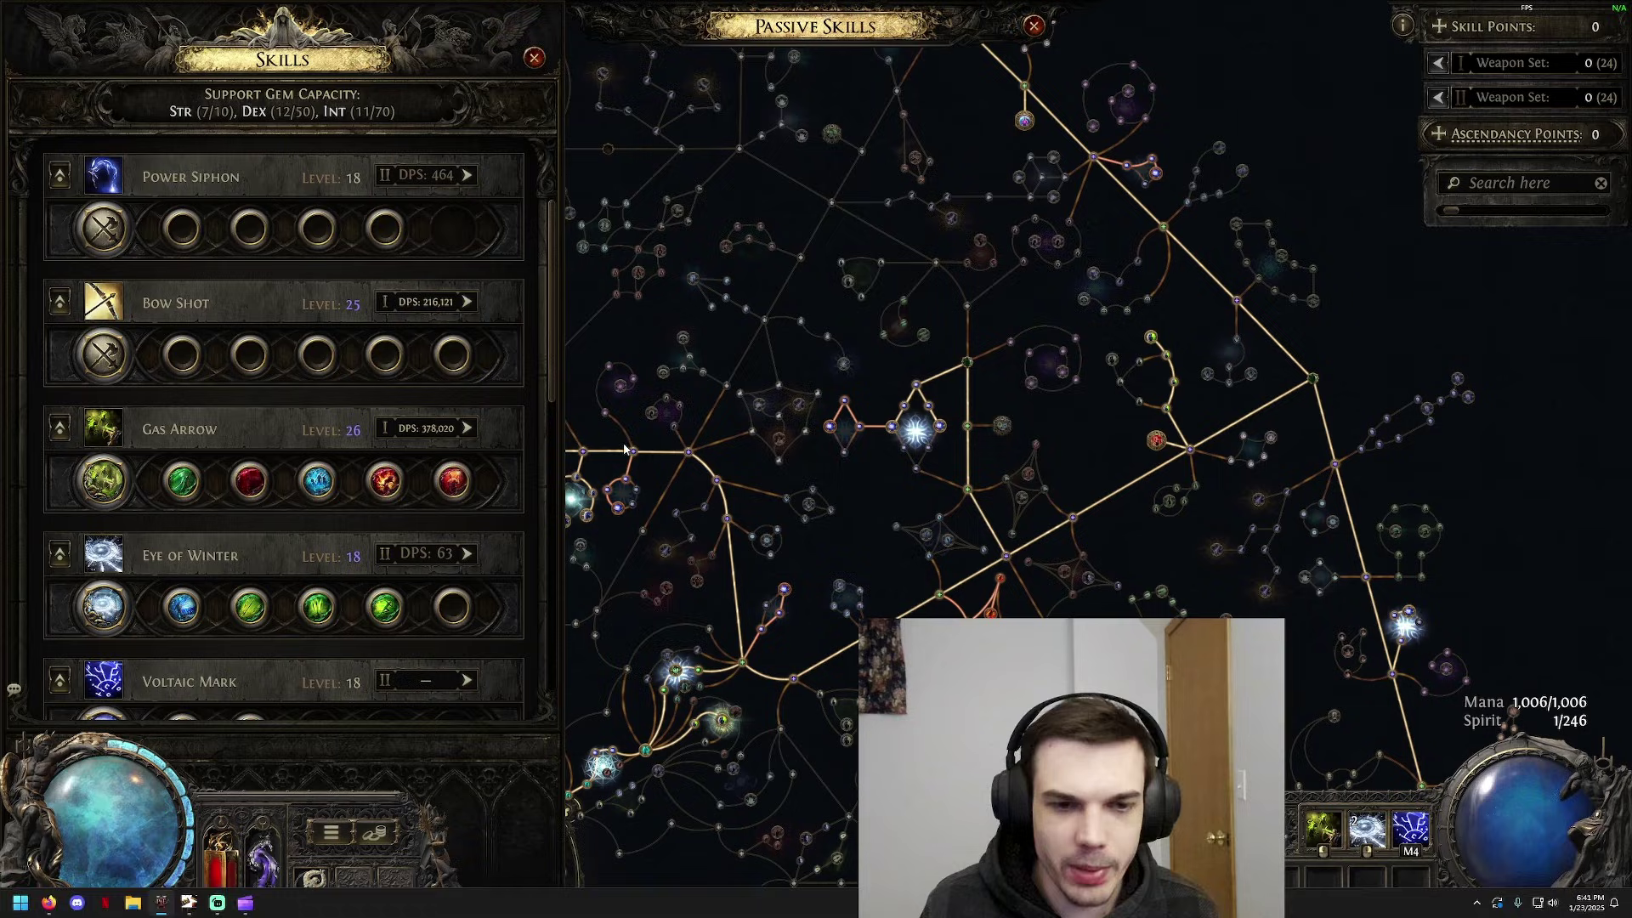
{"action": "key", "text": "i"}
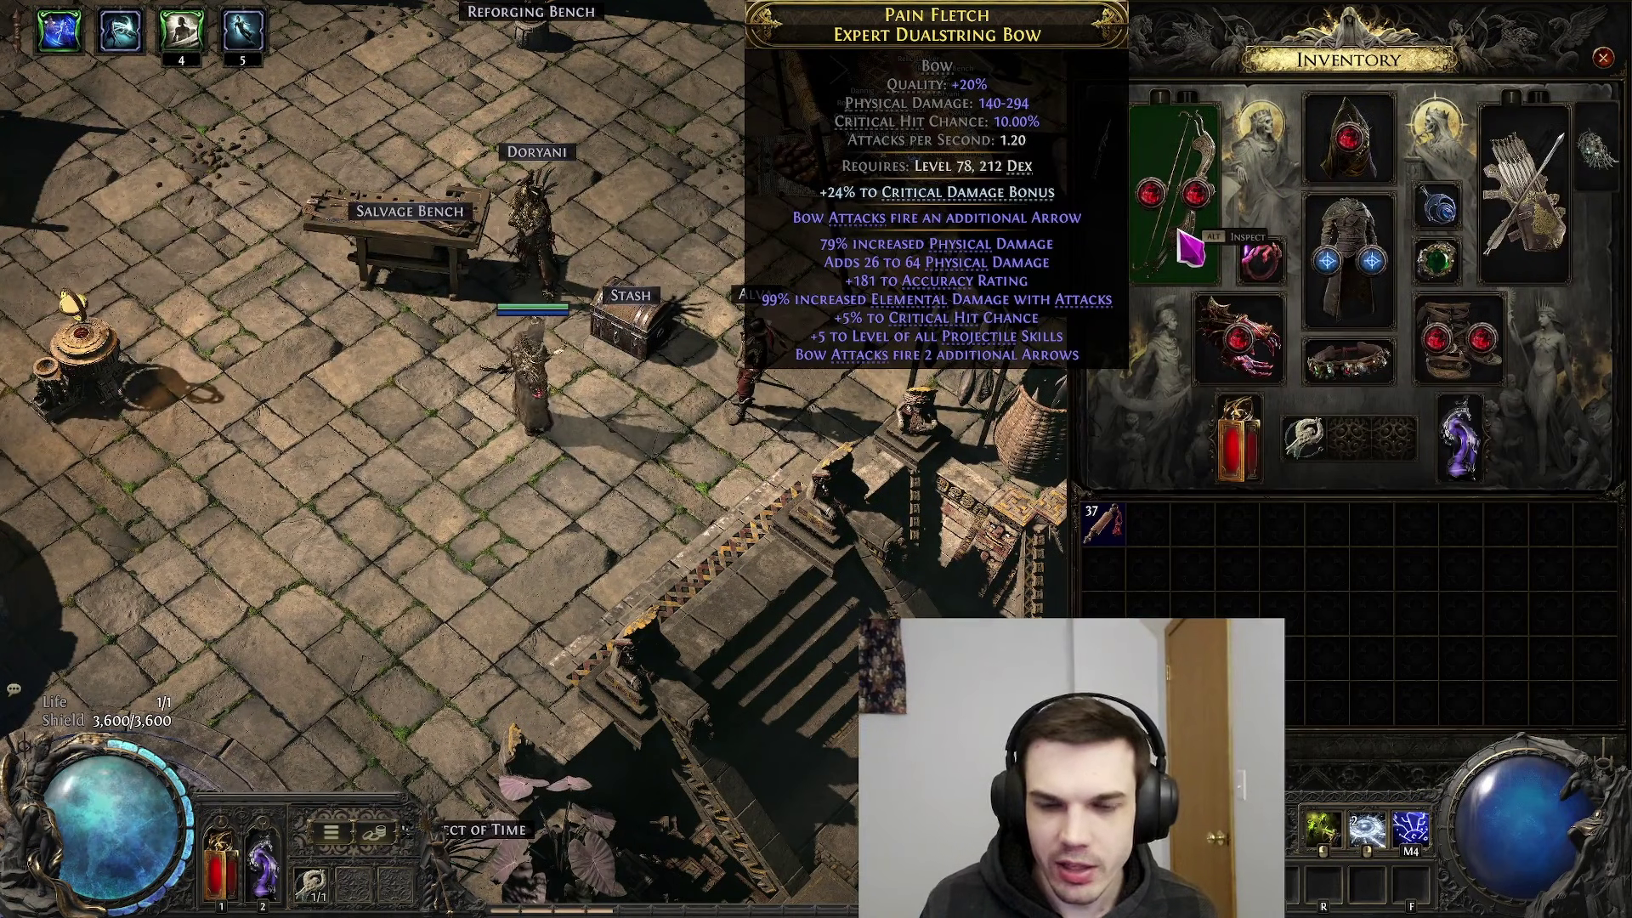
{"action": "key", "text": "alt+Tab"}
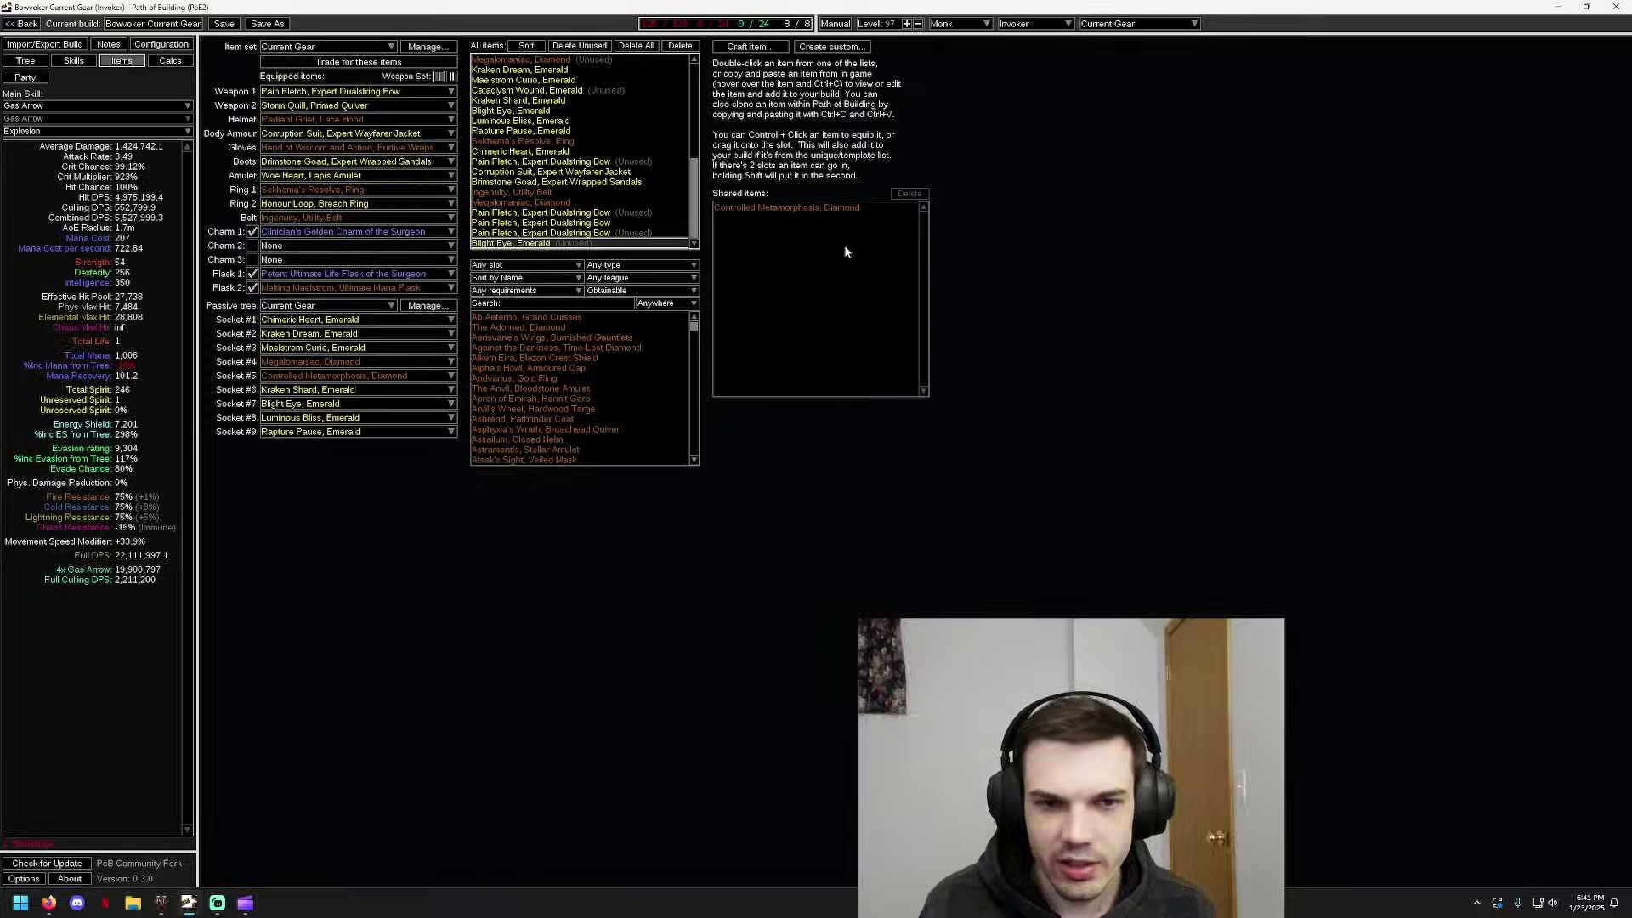
{"action": "key", "text": "ctrl+v"}
{"action": "left_click", "coordinate": [742, 47]}
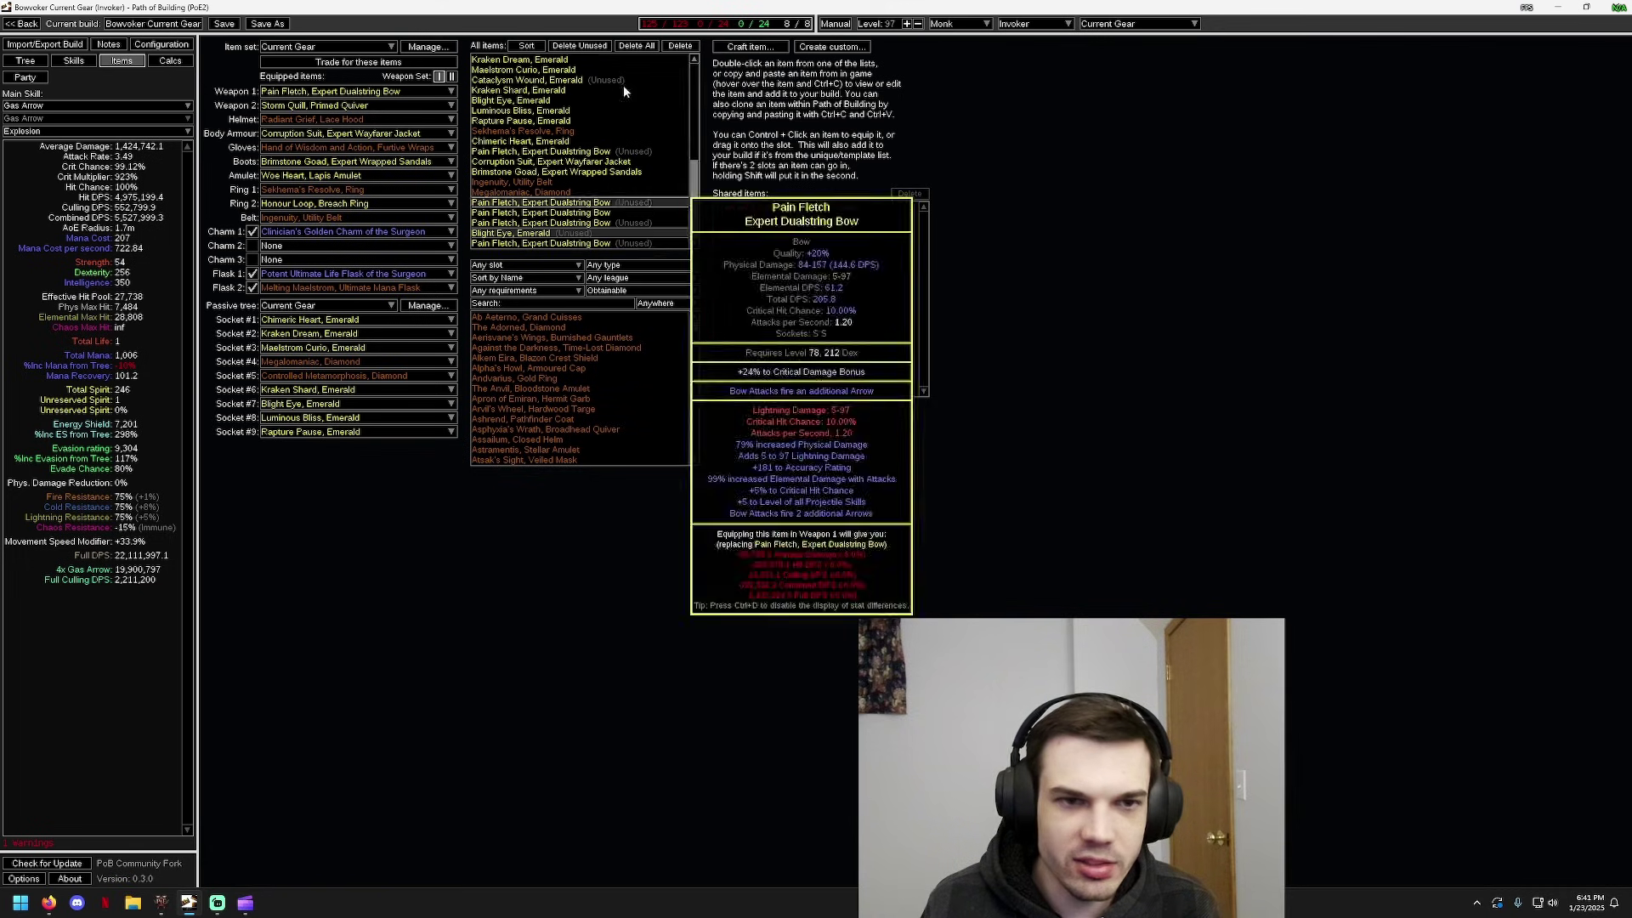
{"action": "left_click_drag", "start_coordinate": [633, 242], "coordinate": [298, 93]}
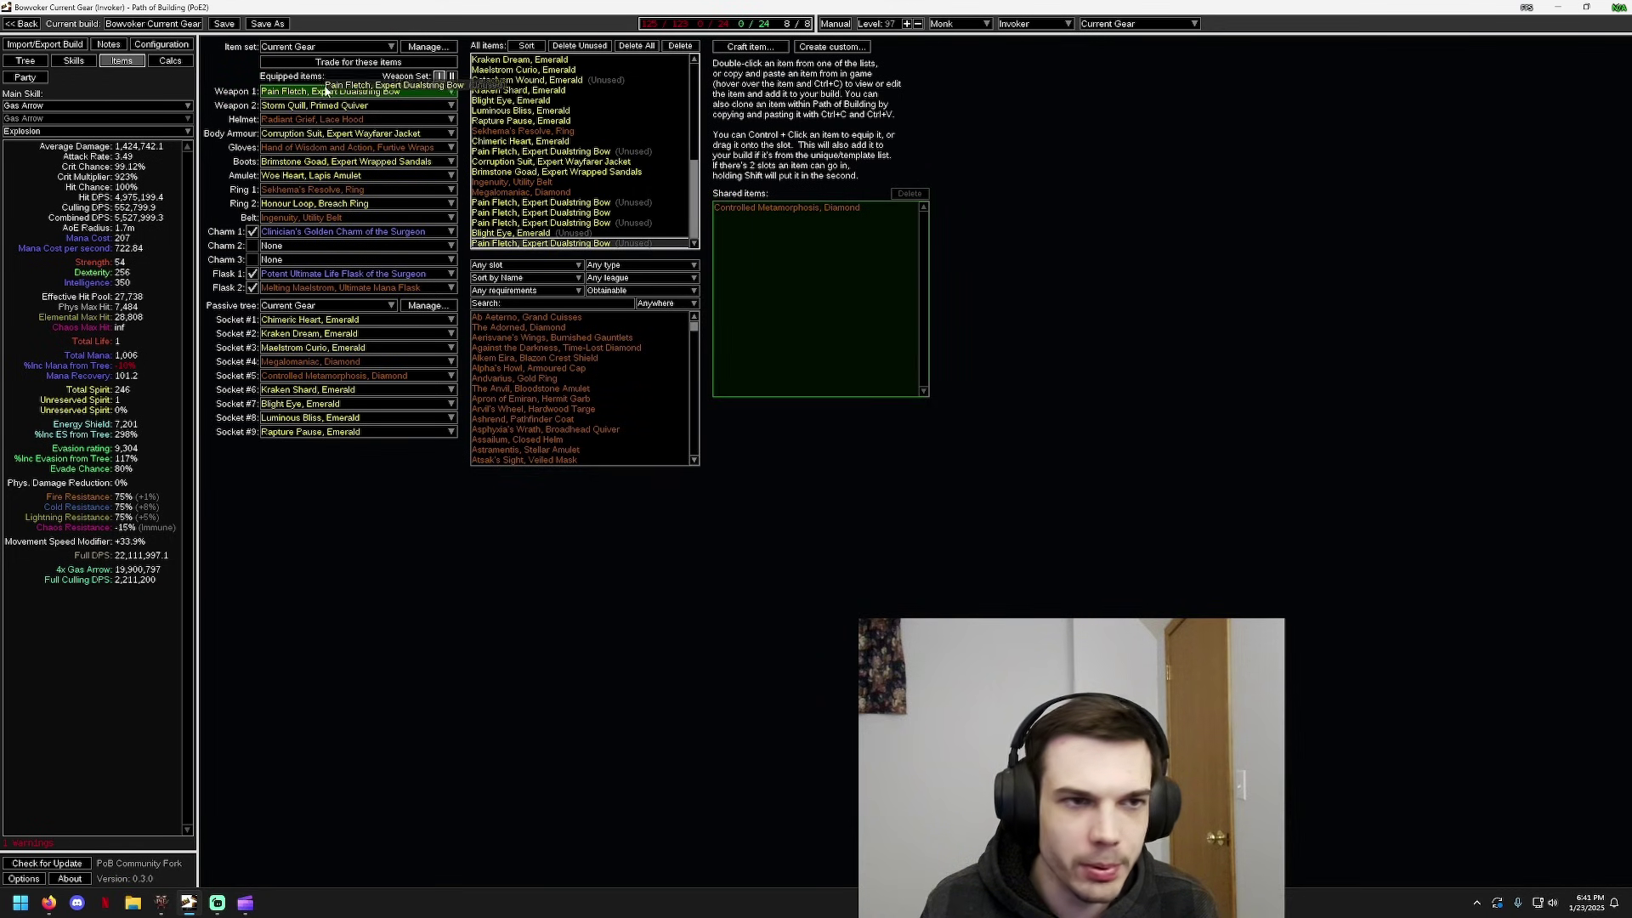
{"action": "left_click_drag", "start_coordinate": [325, 90], "coordinate": [327, 91]}
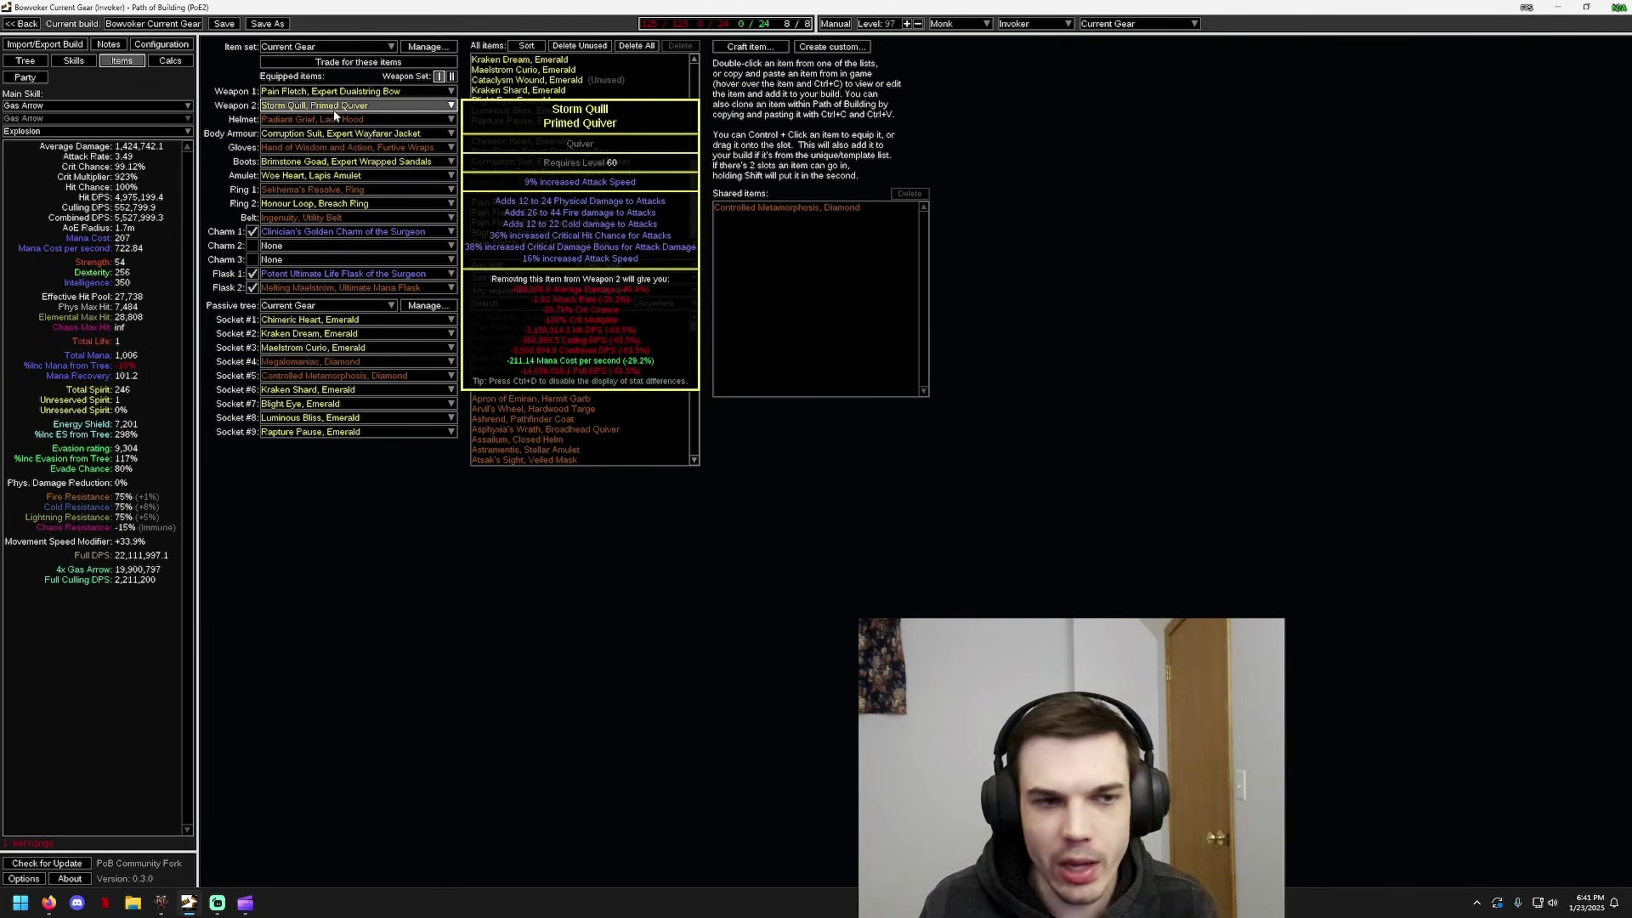
{"action": "left_click", "coordinate": [72, 61]}
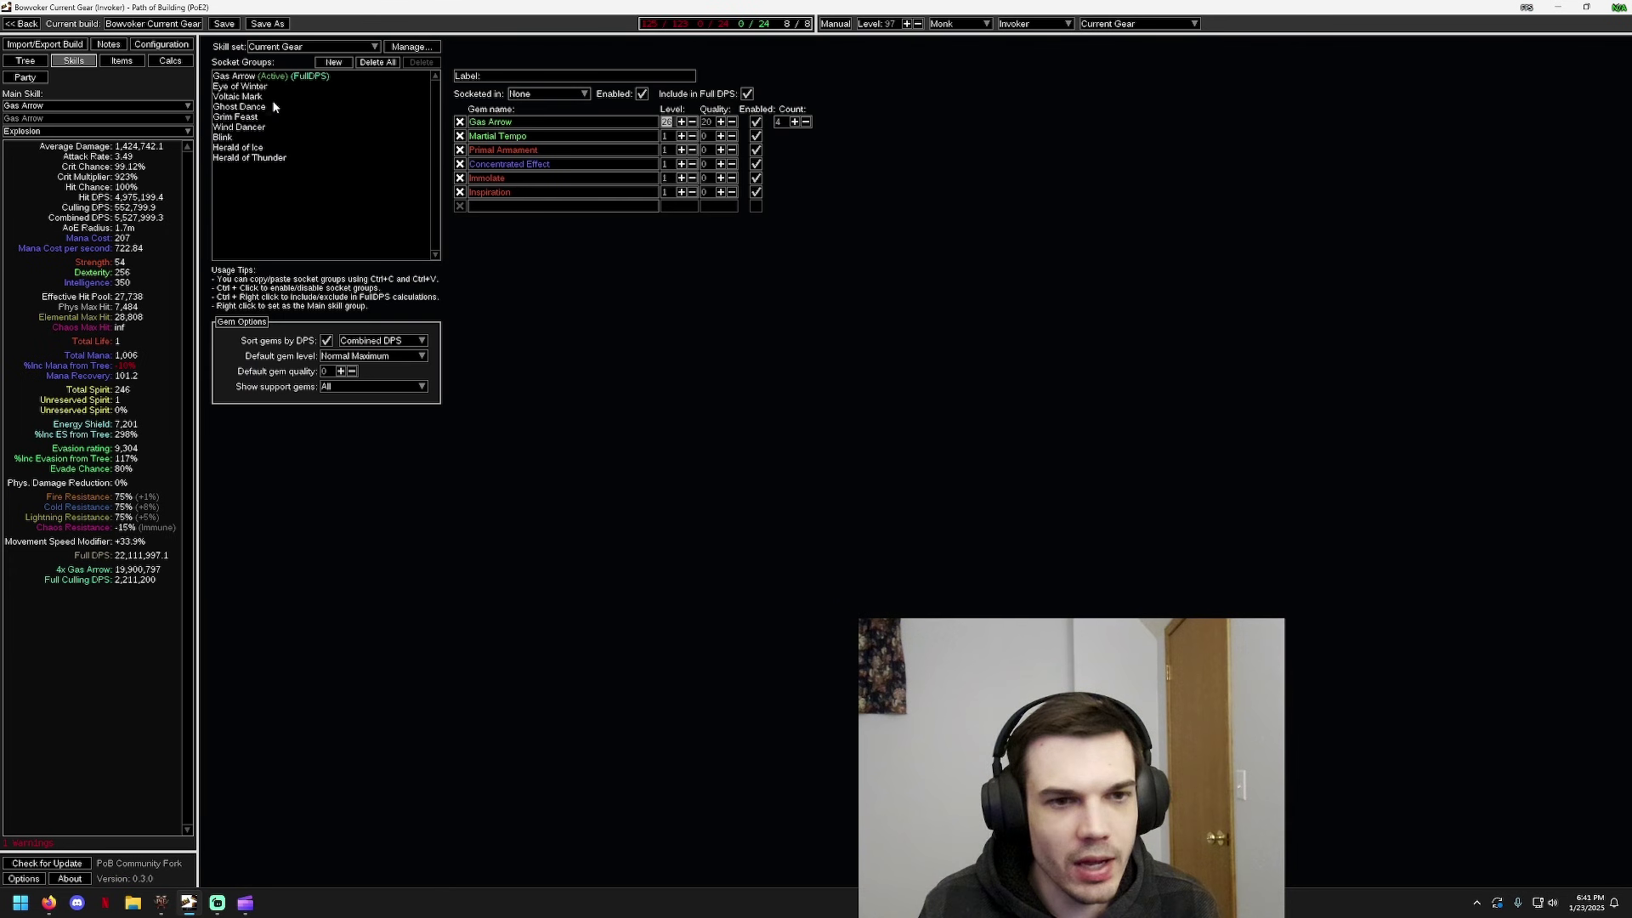
{"action": "left_click", "coordinate": [37, 63]}
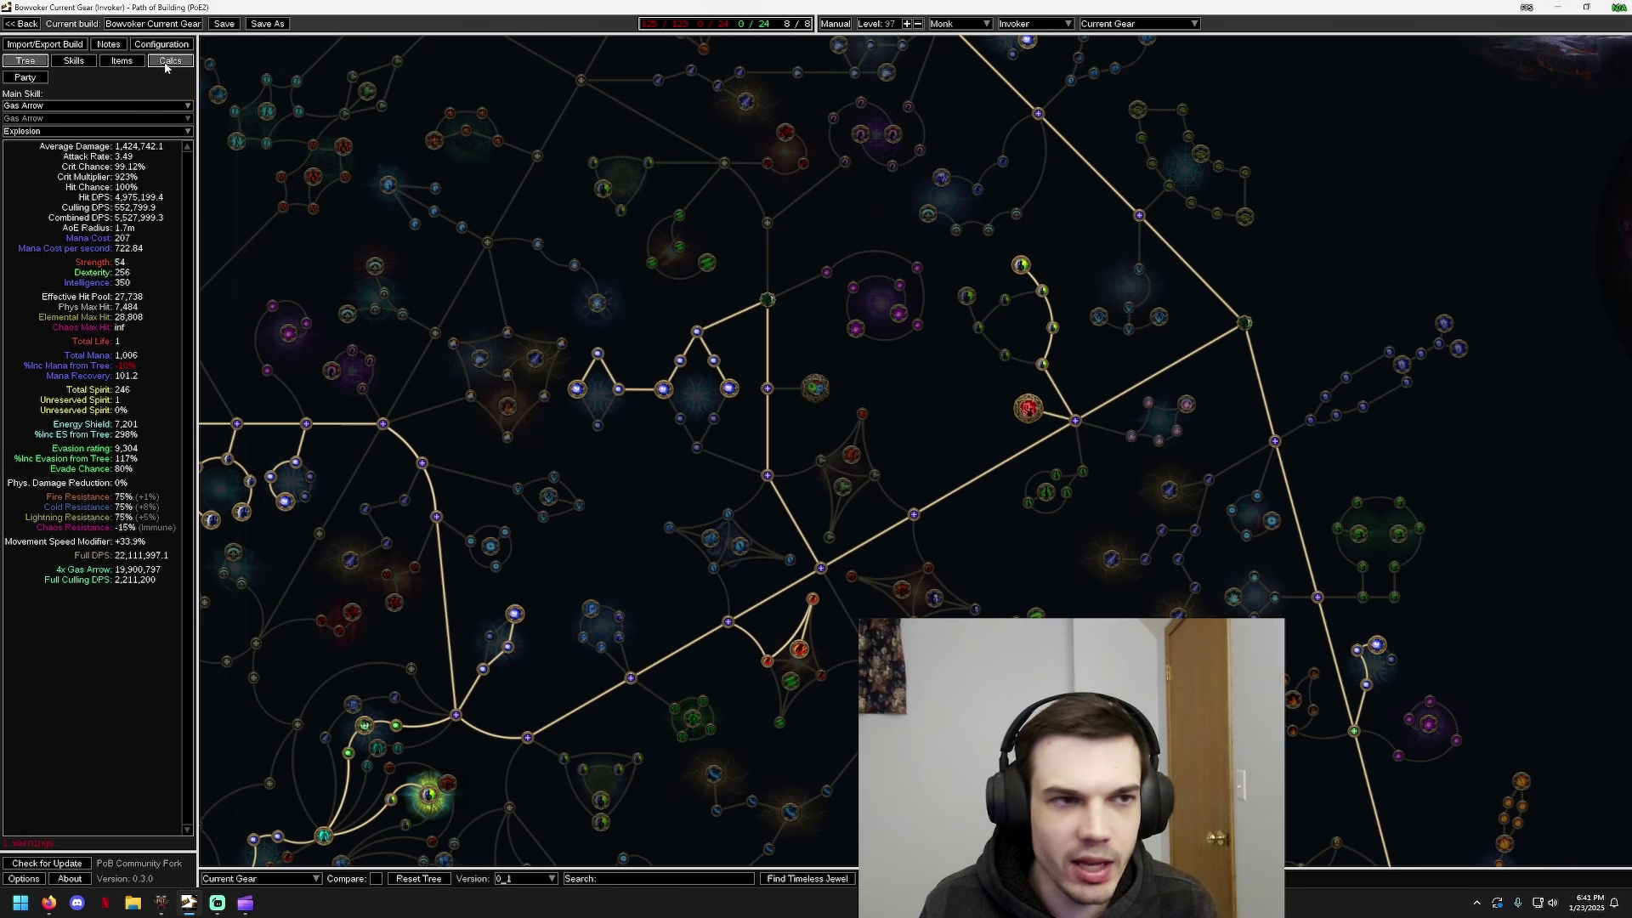
{"action": "left_click", "coordinate": [122, 61]}
Review the gems of each skill socket group from Eye of Winter through Herald of Thunder, ending on Gas Arrow
{"action": "left_click", "coordinate": [56, 63]}
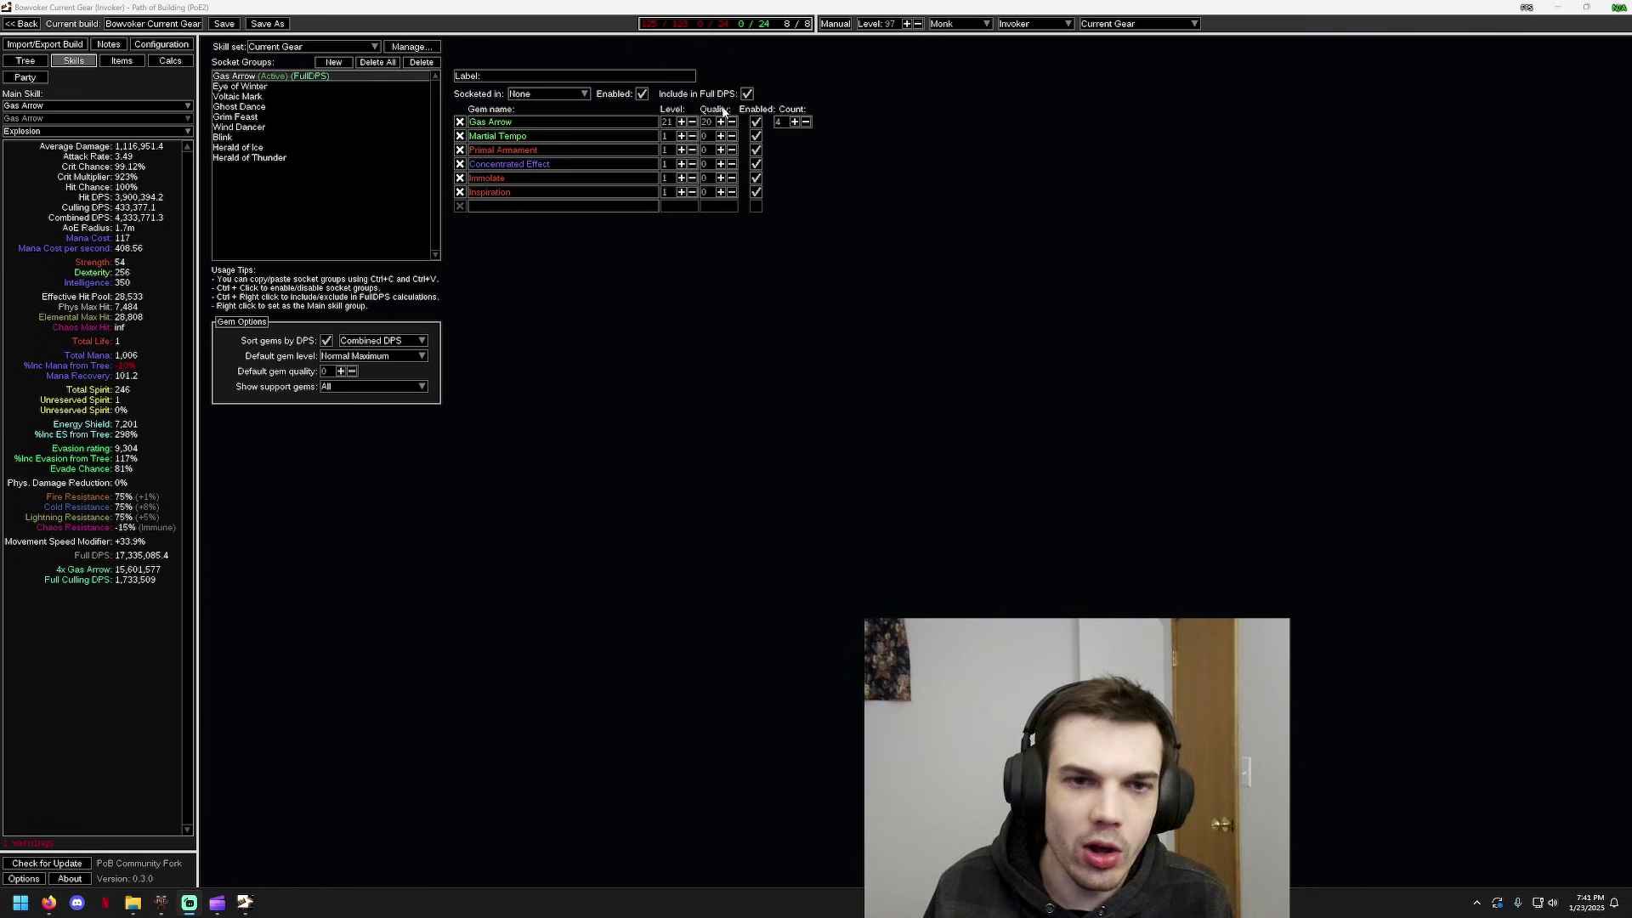
{"action": "left_click", "coordinate": [299, 87]}
{"action": "left_click", "coordinate": [303, 98]}
{"action": "left_click", "coordinate": [298, 107]}
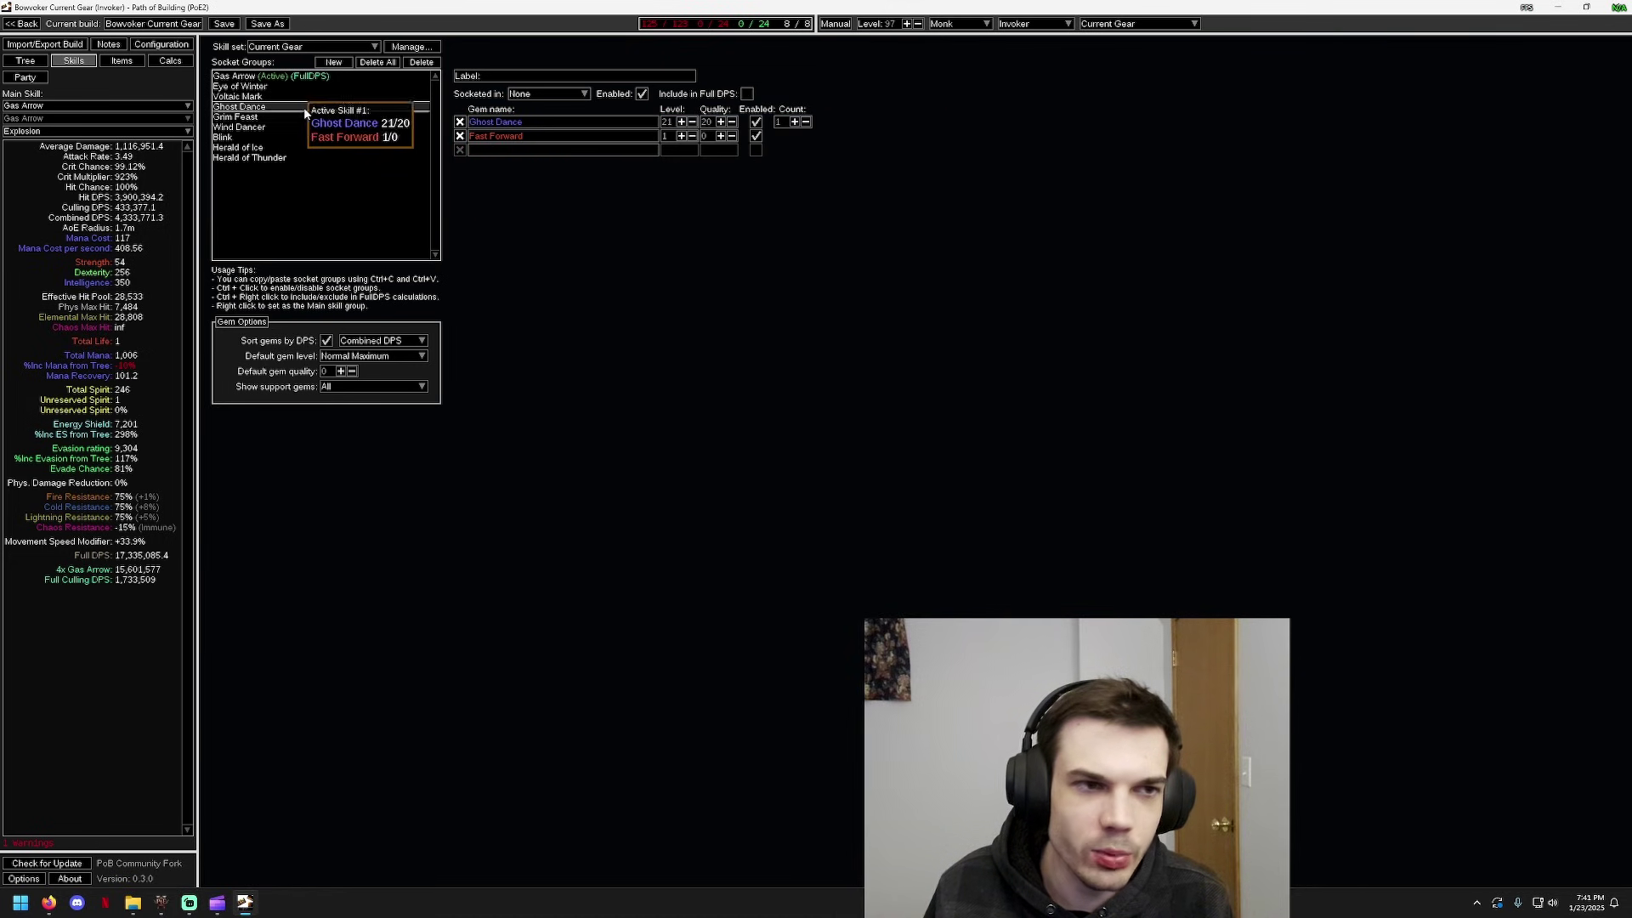
{"action": "left_click", "coordinate": [293, 117]}
{"action": "left_click", "coordinate": [285, 127]}
{"action": "left_click", "coordinate": [284, 138]}
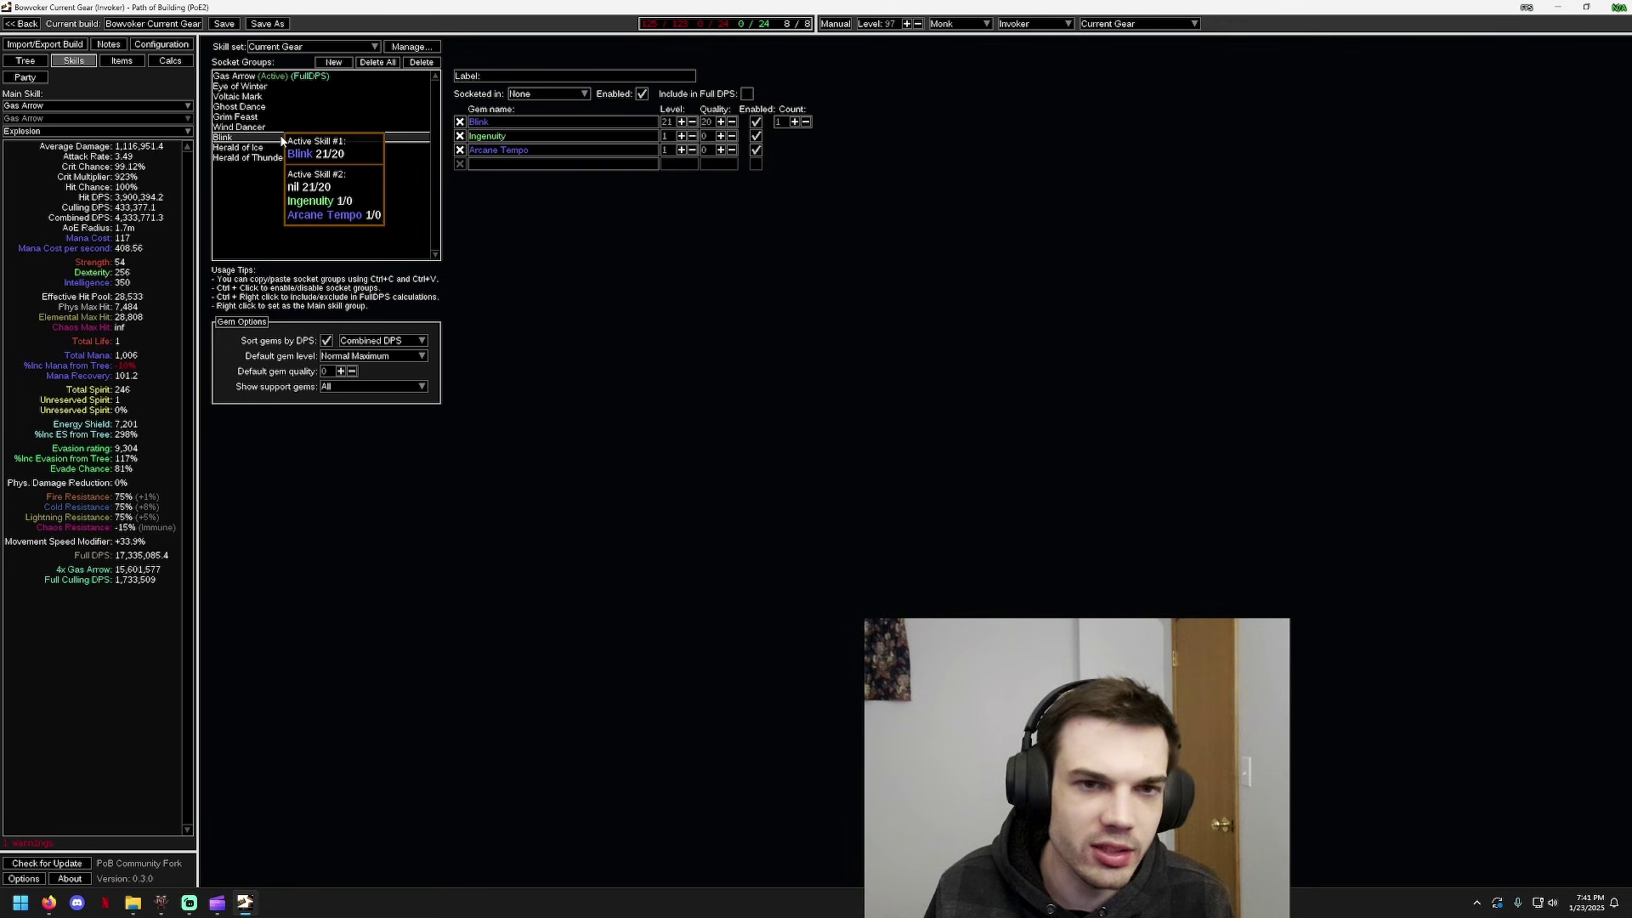
{"action": "left_click", "coordinate": [284, 148]}
{"action": "left_click", "coordinate": [282, 159]}
{"action": "left_click", "coordinate": [277, 78]}
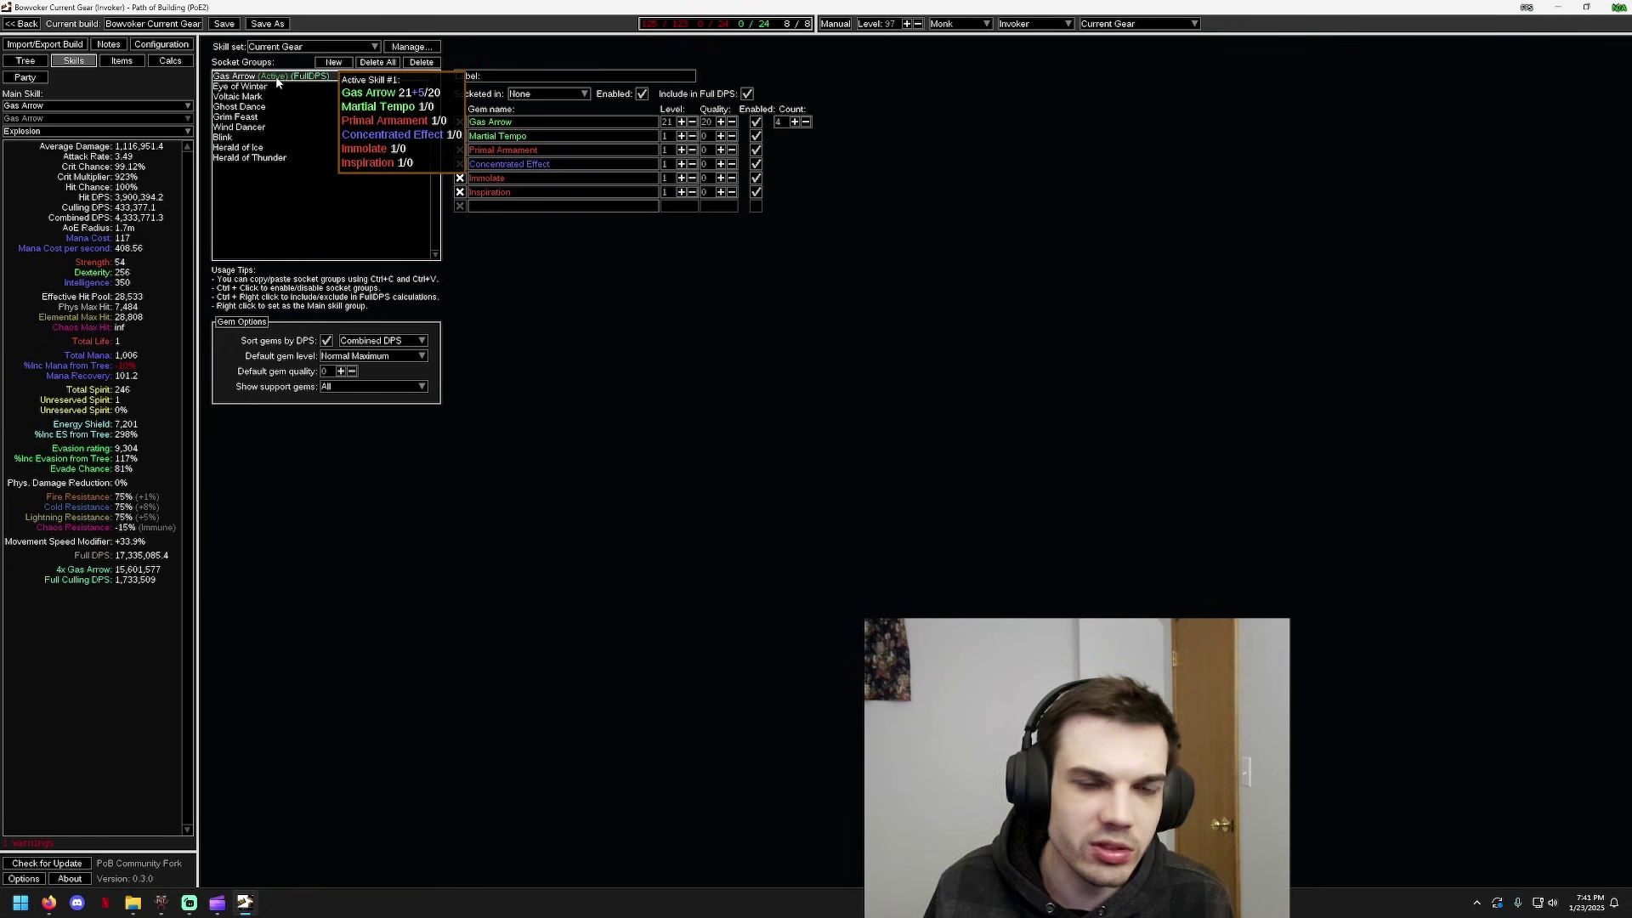
Recheck the gem setups of Eye of Winter, Voltaic Mark and Ghost Dance, and return to the Gas Arrow group
{"action": "left_click", "coordinate": [281, 88]}
{"action": "left_click", "coordinate": [281, 97]}
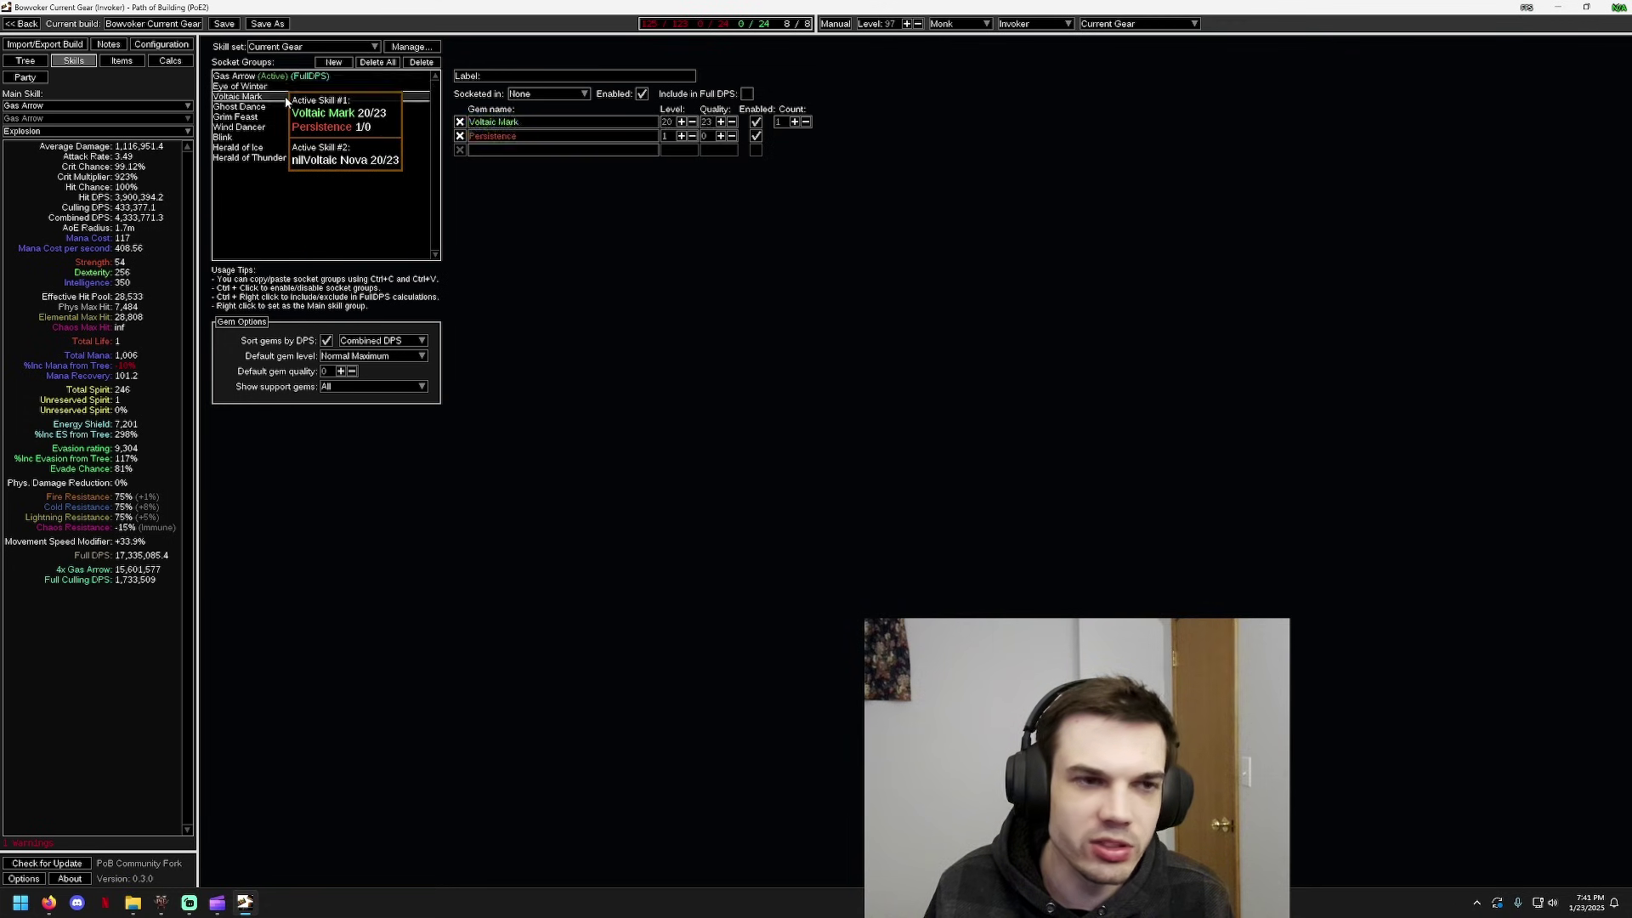
{"action": "left_click", "coordinate": [280, 106]}
{"action": "left_click", "coordinate": [280, 97]}
{"action": "left_click", "coordinate": [282, 87]}
{"action": "left_click", "coordinate": [278, 77]}
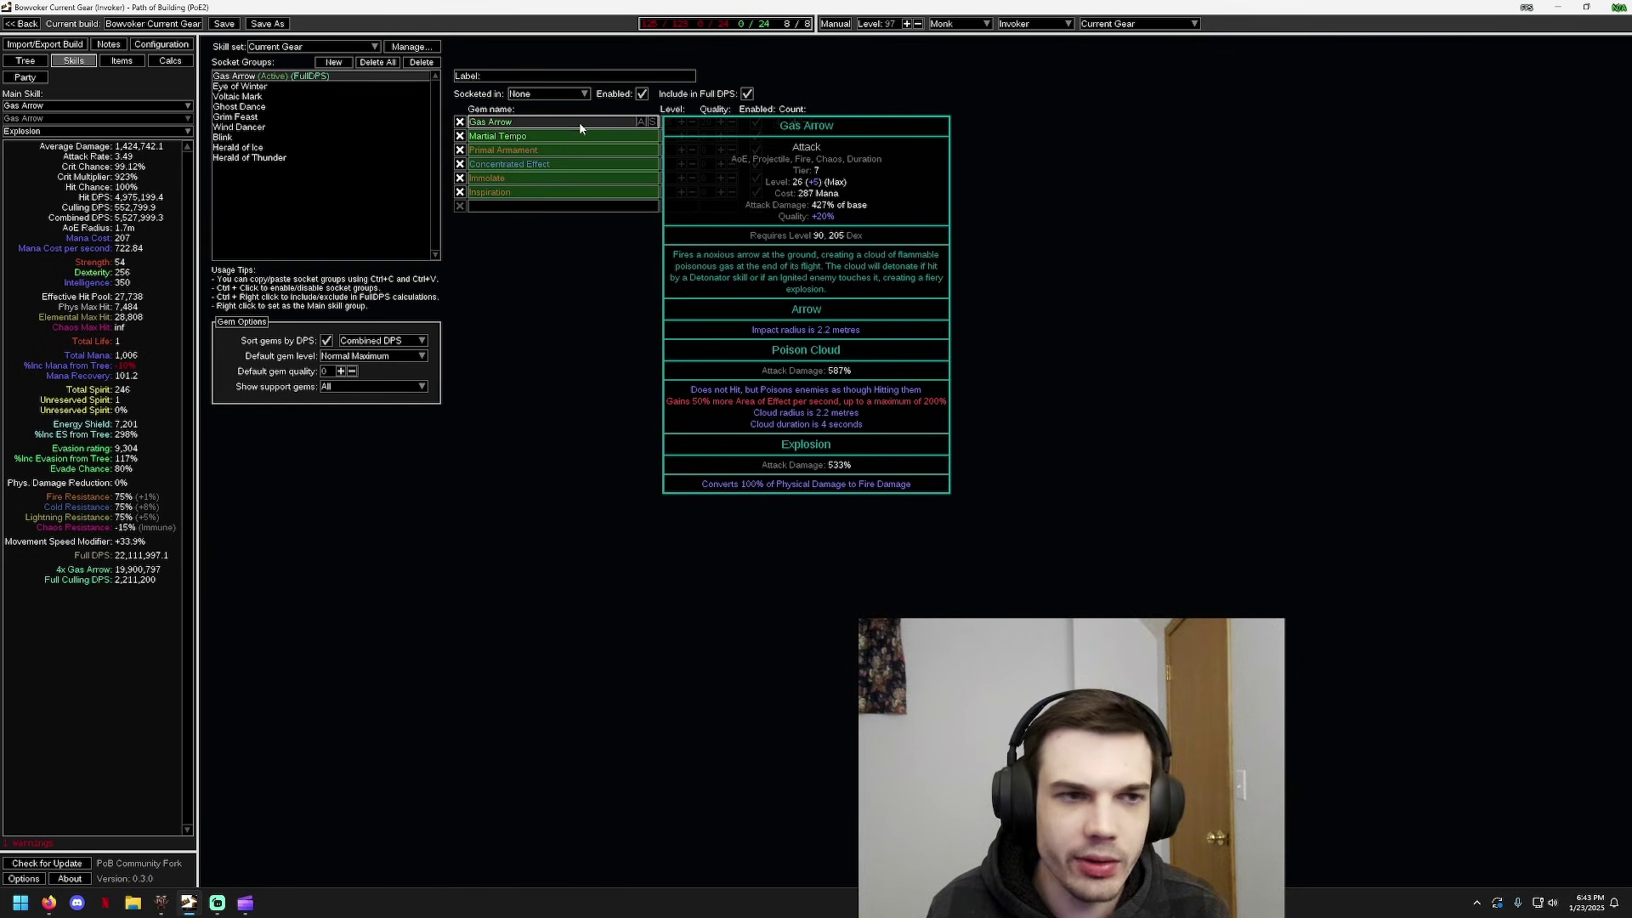
Compare the calculated damage of Gas Arrow's Arrow, Poison Cloud and Explosion parts, leaving Arrow as the selected part
{"action": "left_click", "coordinate": [38, 132]}
{"action": "left_click", "coordinate": [45, 143]}
{"action": "left_click", "coordinate": [46, 134]}
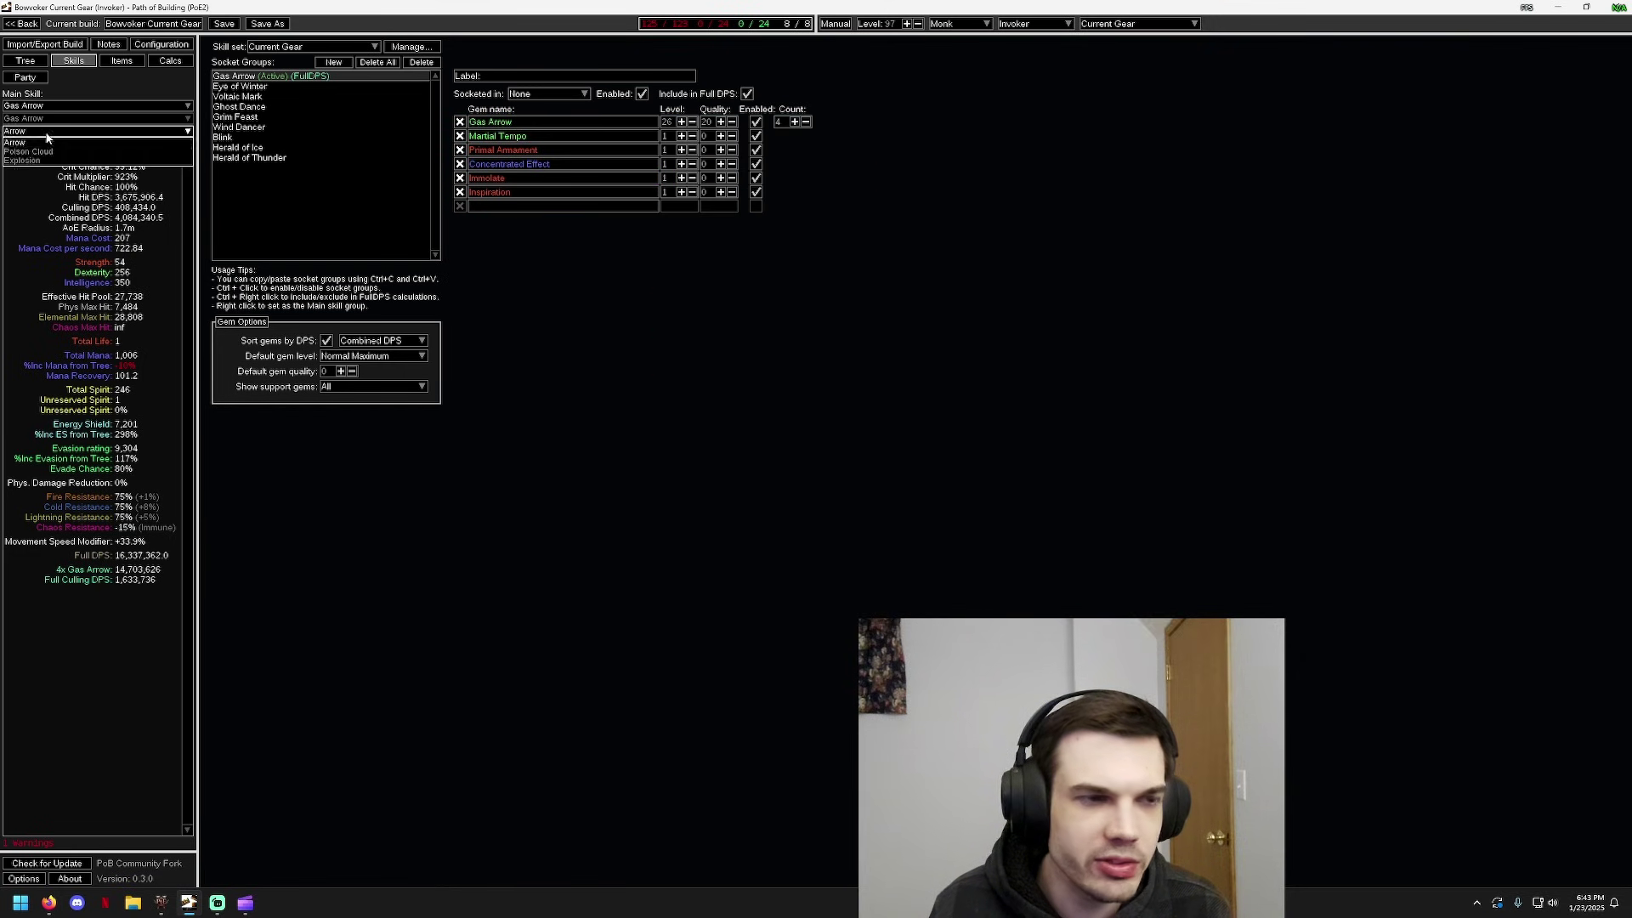
{"action": "left_click", "coordinate": [47, 151]}
{"action": "left_click", "coordinate": [47, 132]}
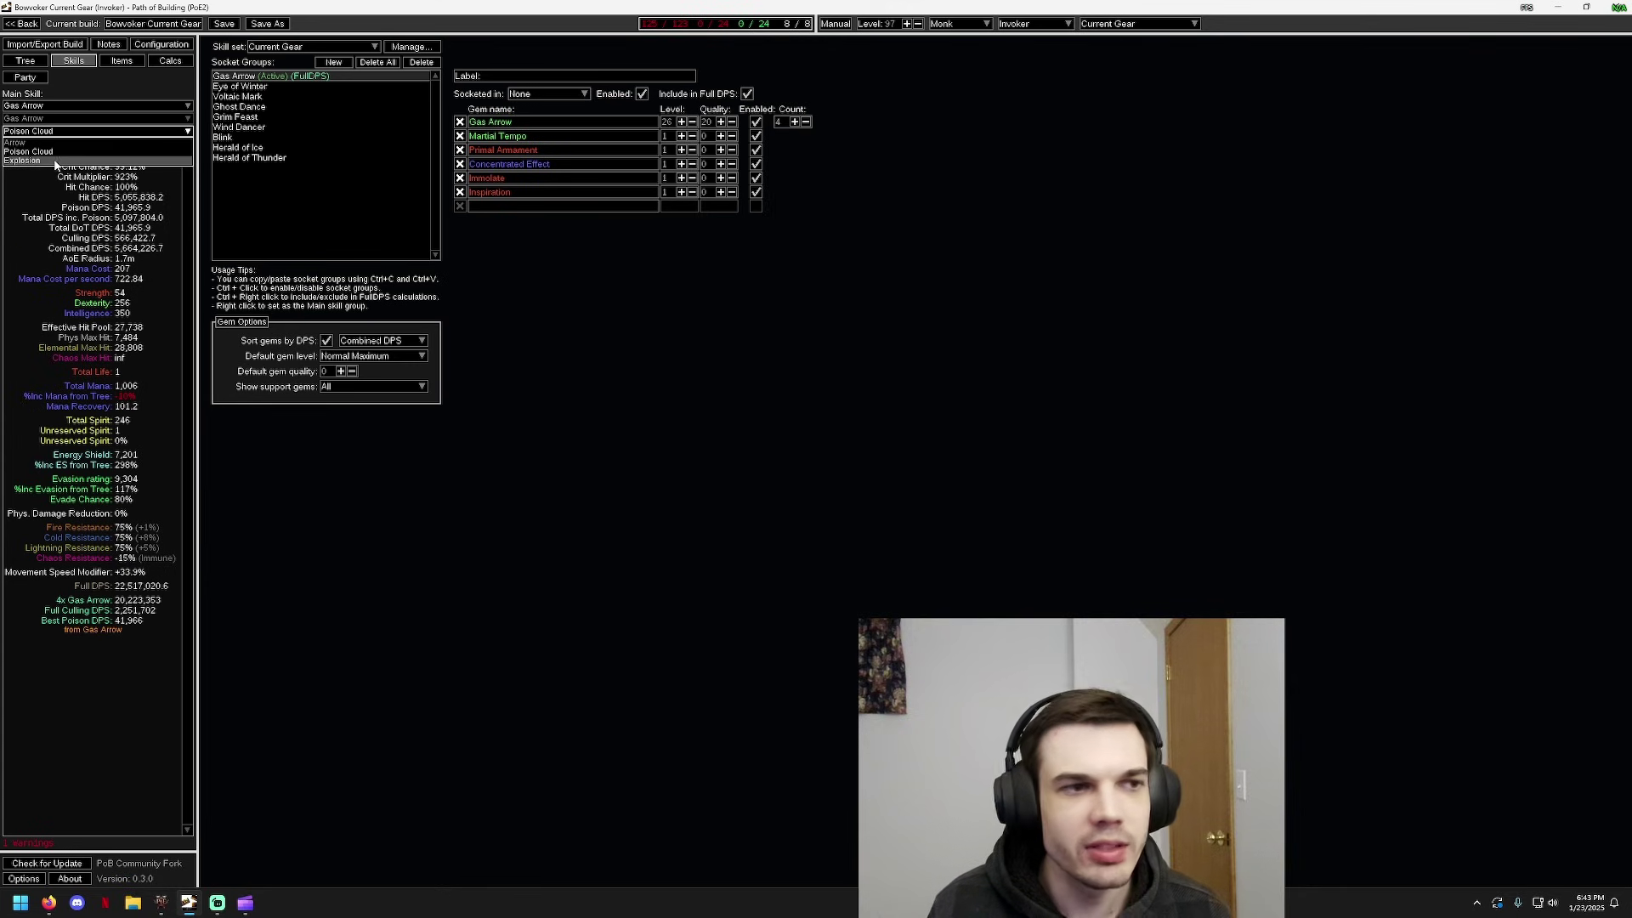
{"action": "left_click", "coordinate": [54, 161]}
{"action": "left_click", "coordinate": [56, 132]}
{"action": "left_click", "coordinate": [49, 143]}
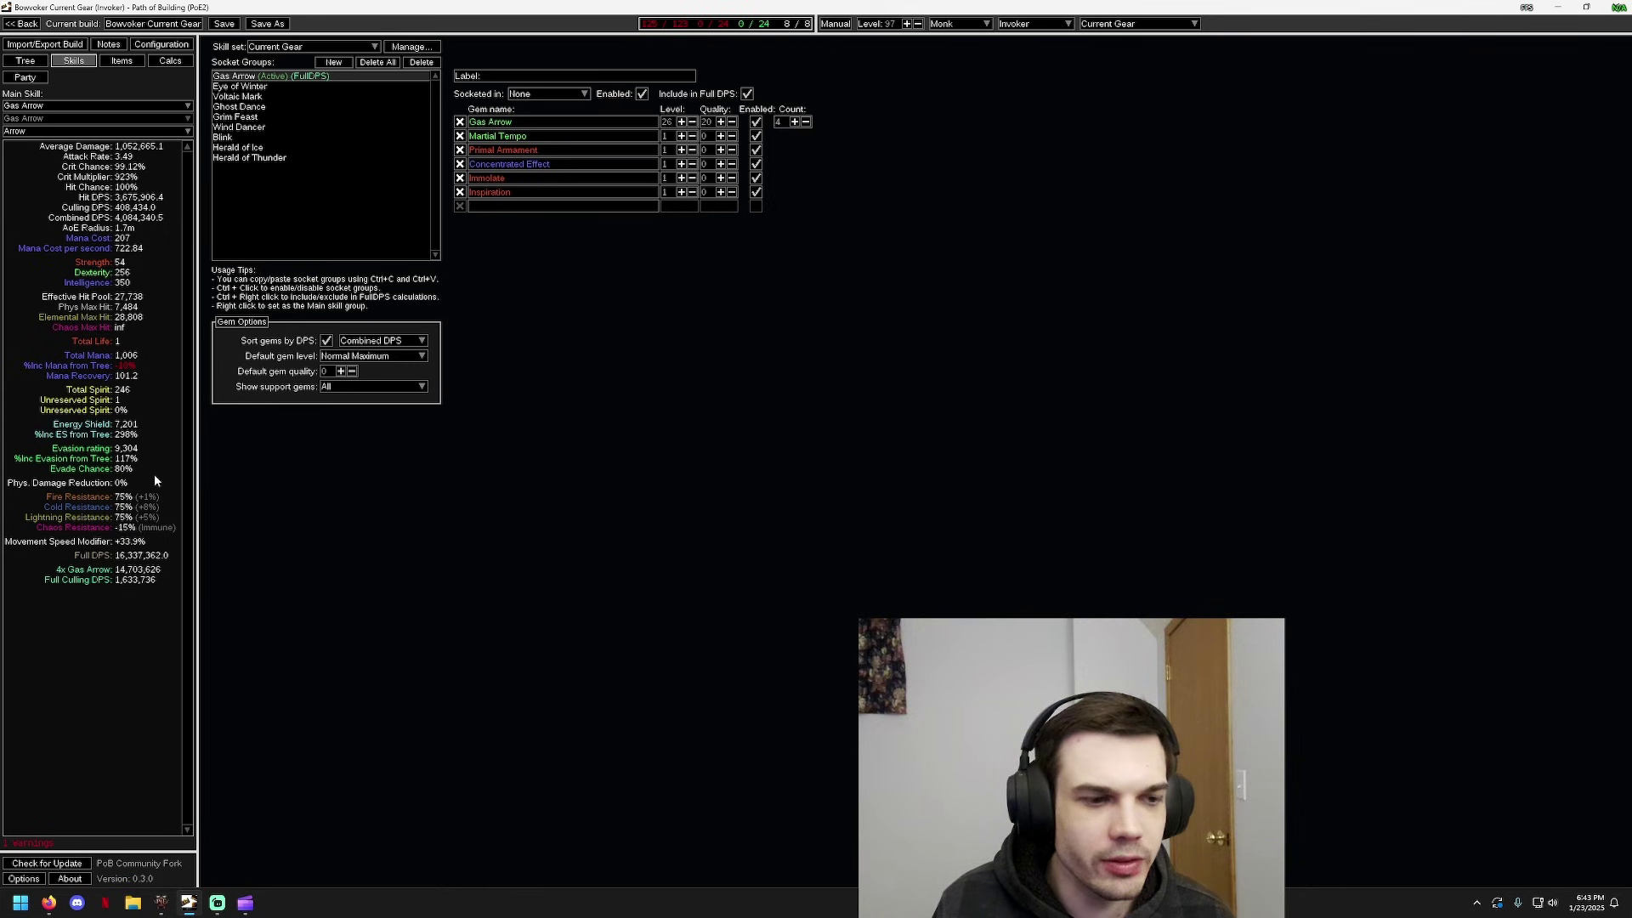
{"action": "left_click", "coordinate": [47, 132]}
Switch to Path of Exile 2 and examine Gas Arrow's in-game damage details for Arrow, Poison Cloud and Explosion
{"action": "key", "text": "alt+Tab"}
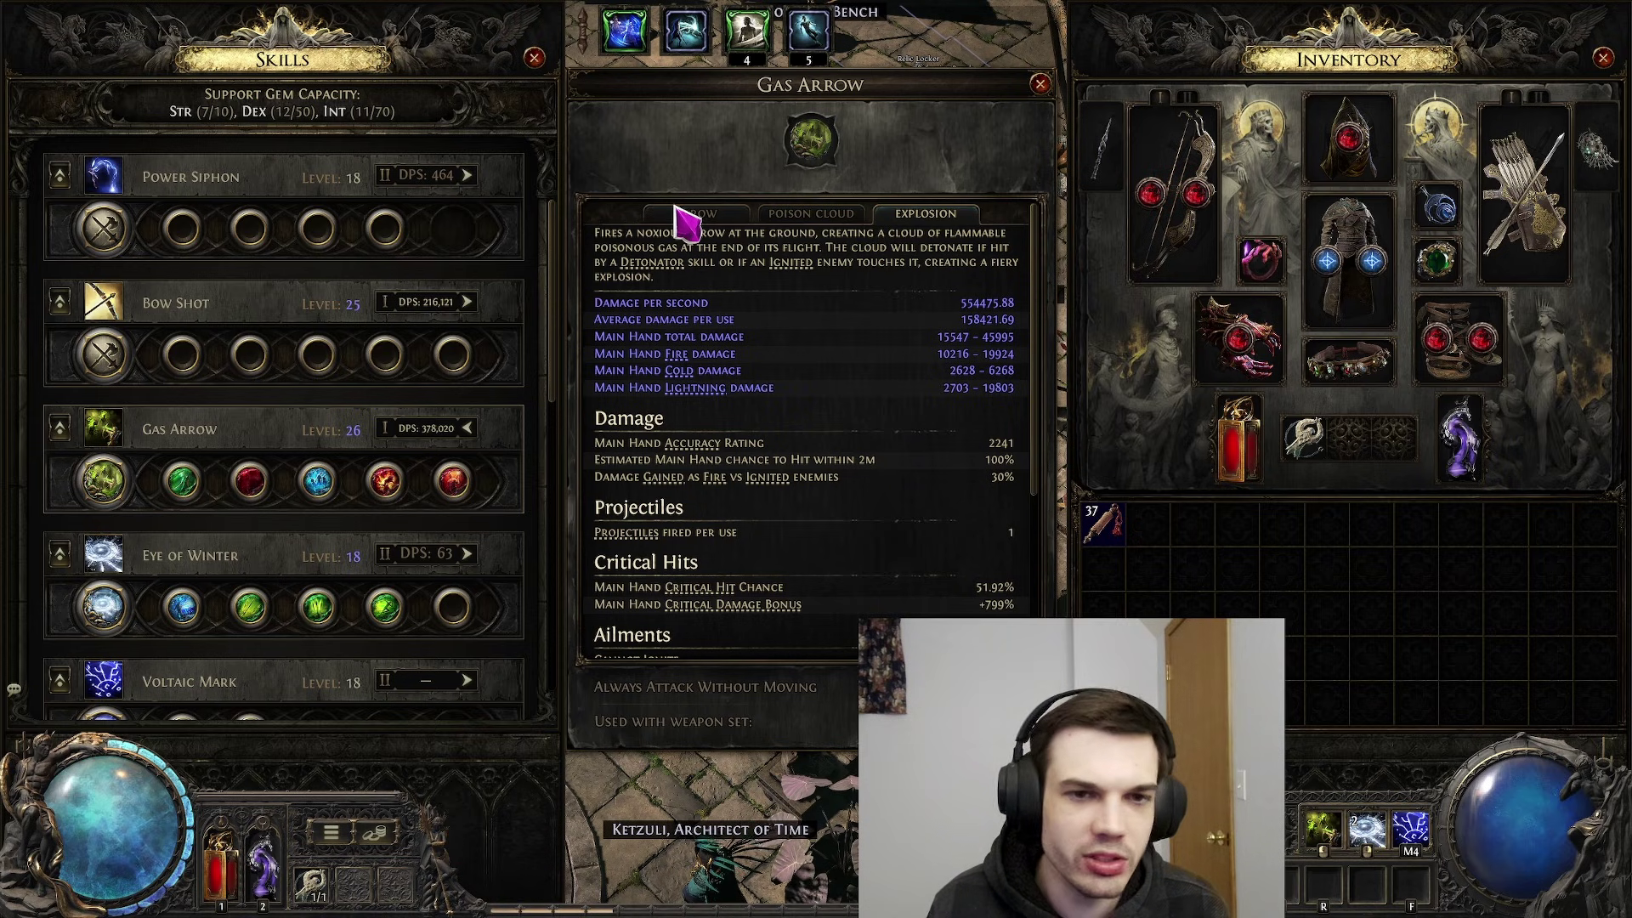
{"action": "left_click", "coordinate": [678, 210]}
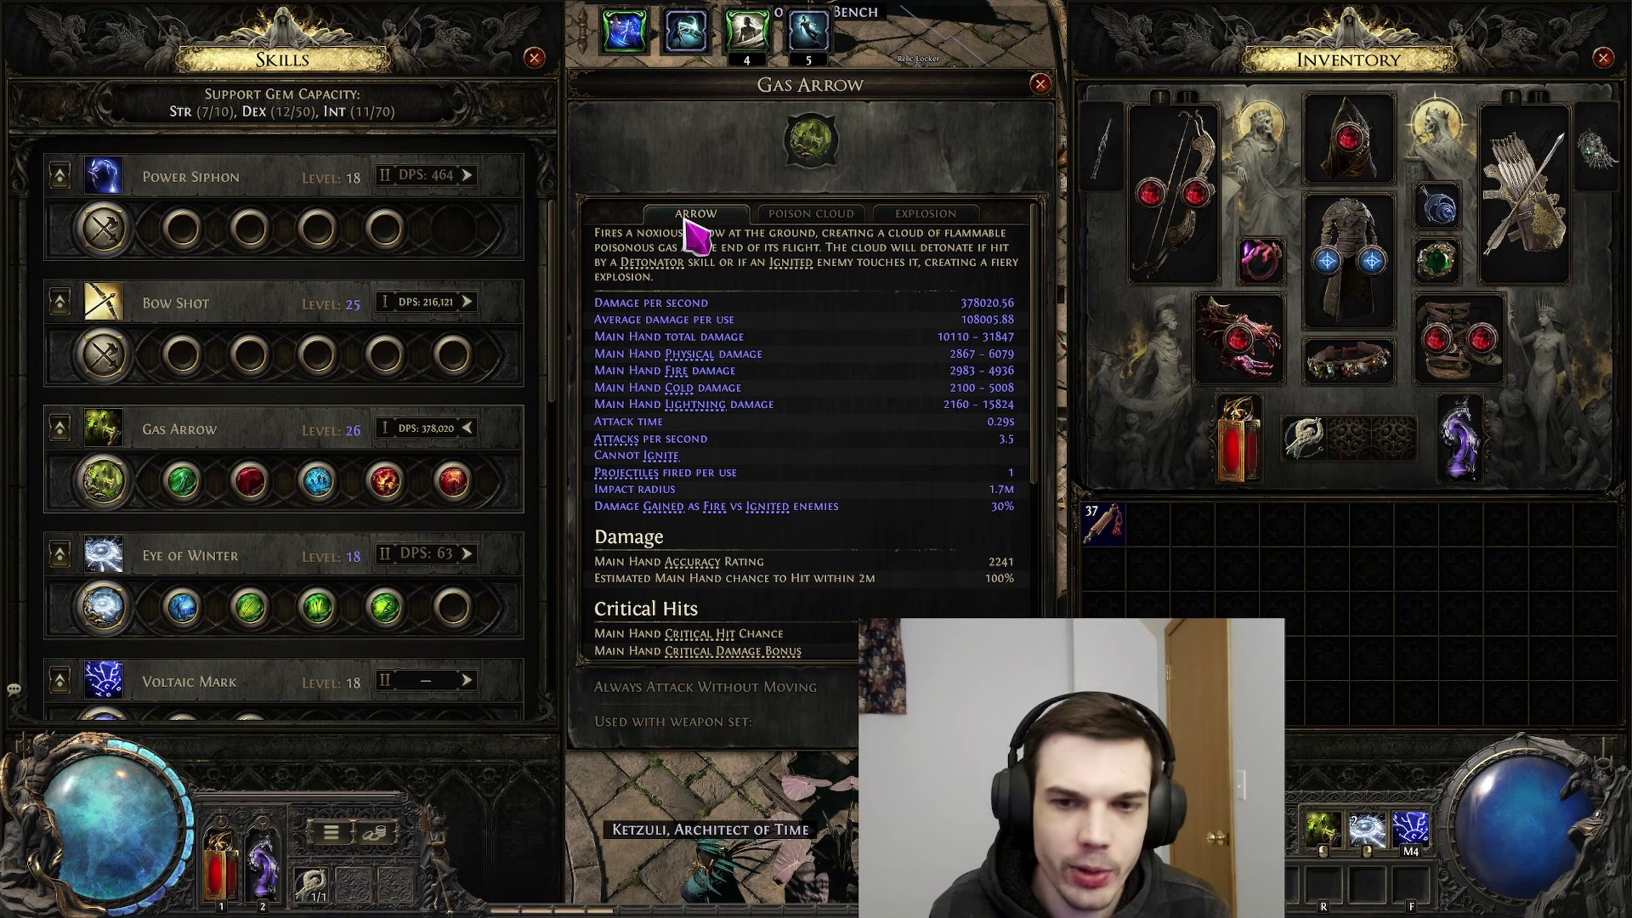
{"action": "left_click", "coordinate": [811, 216]}
{"action": "left_click", "coordinate": [953, 223]}
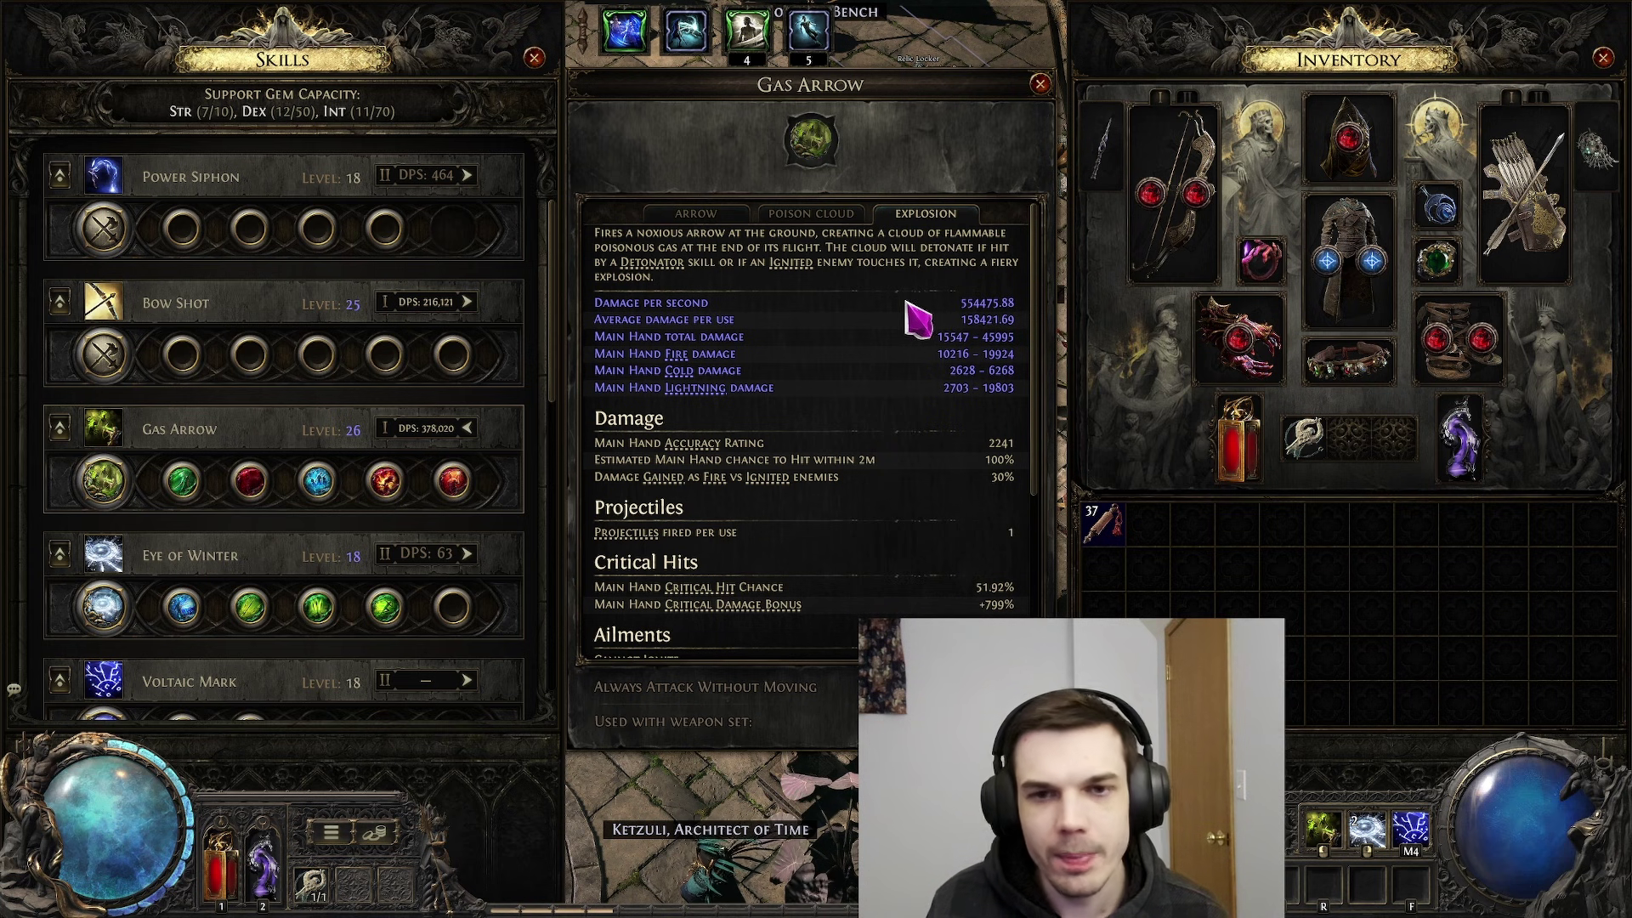
Switch back to Path of Building and set the main Gas Arrow skill part to Explosion
{"action": "key", "text": "alt+Tab"}
{"action": "left_click", "coordinate": [530, 463]}
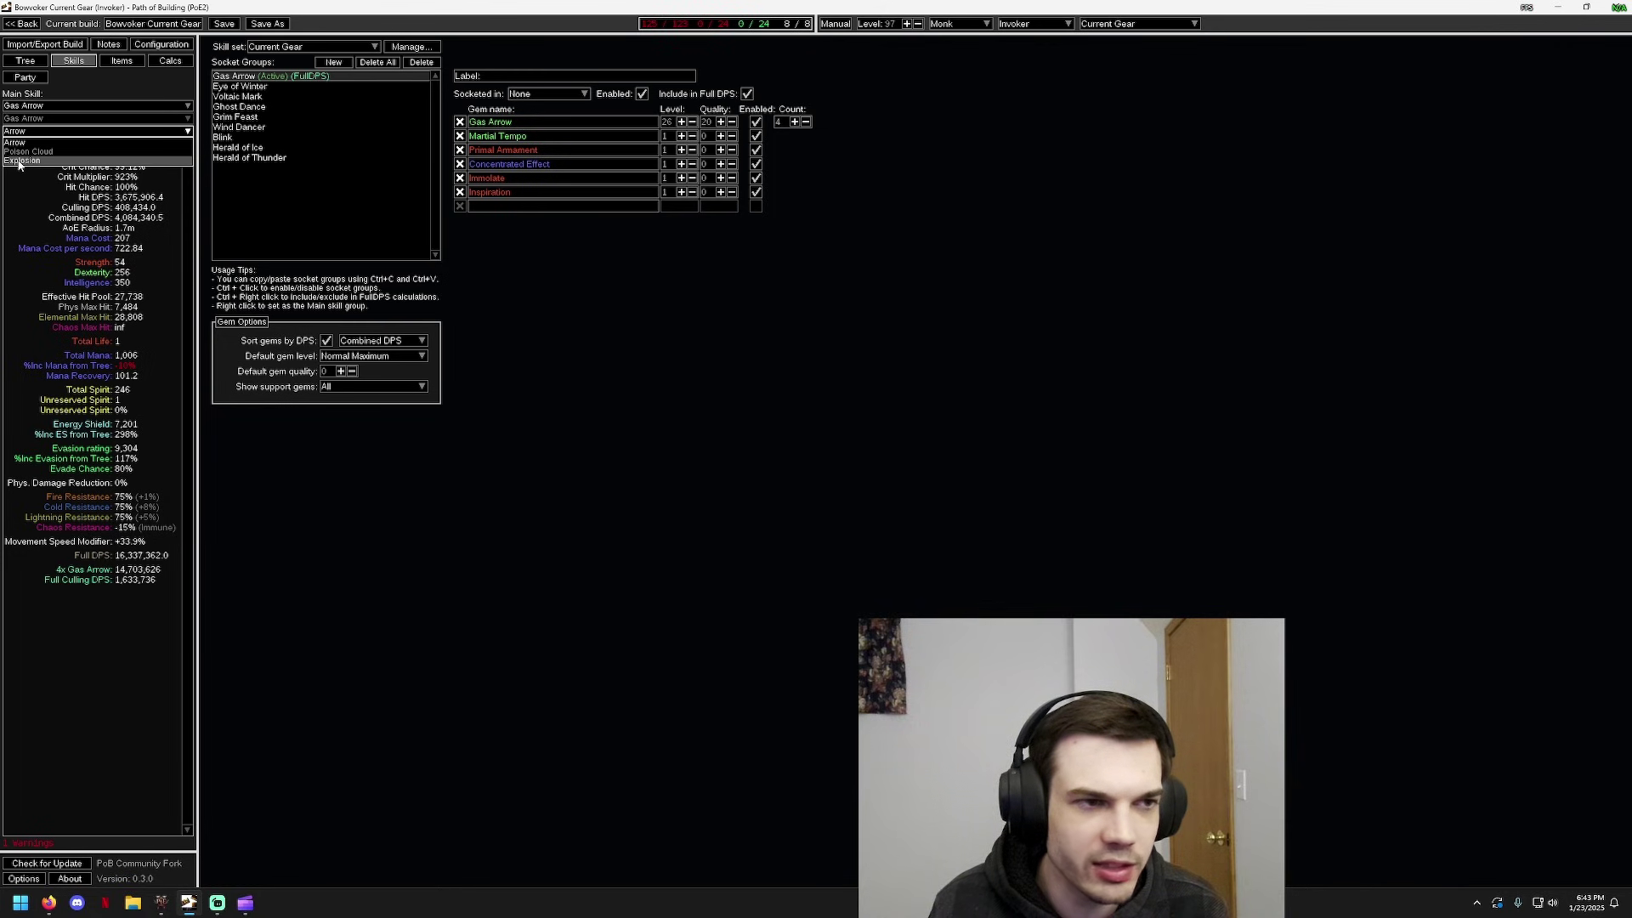
{"action": "left_click", "coordinate": [18, 161]}
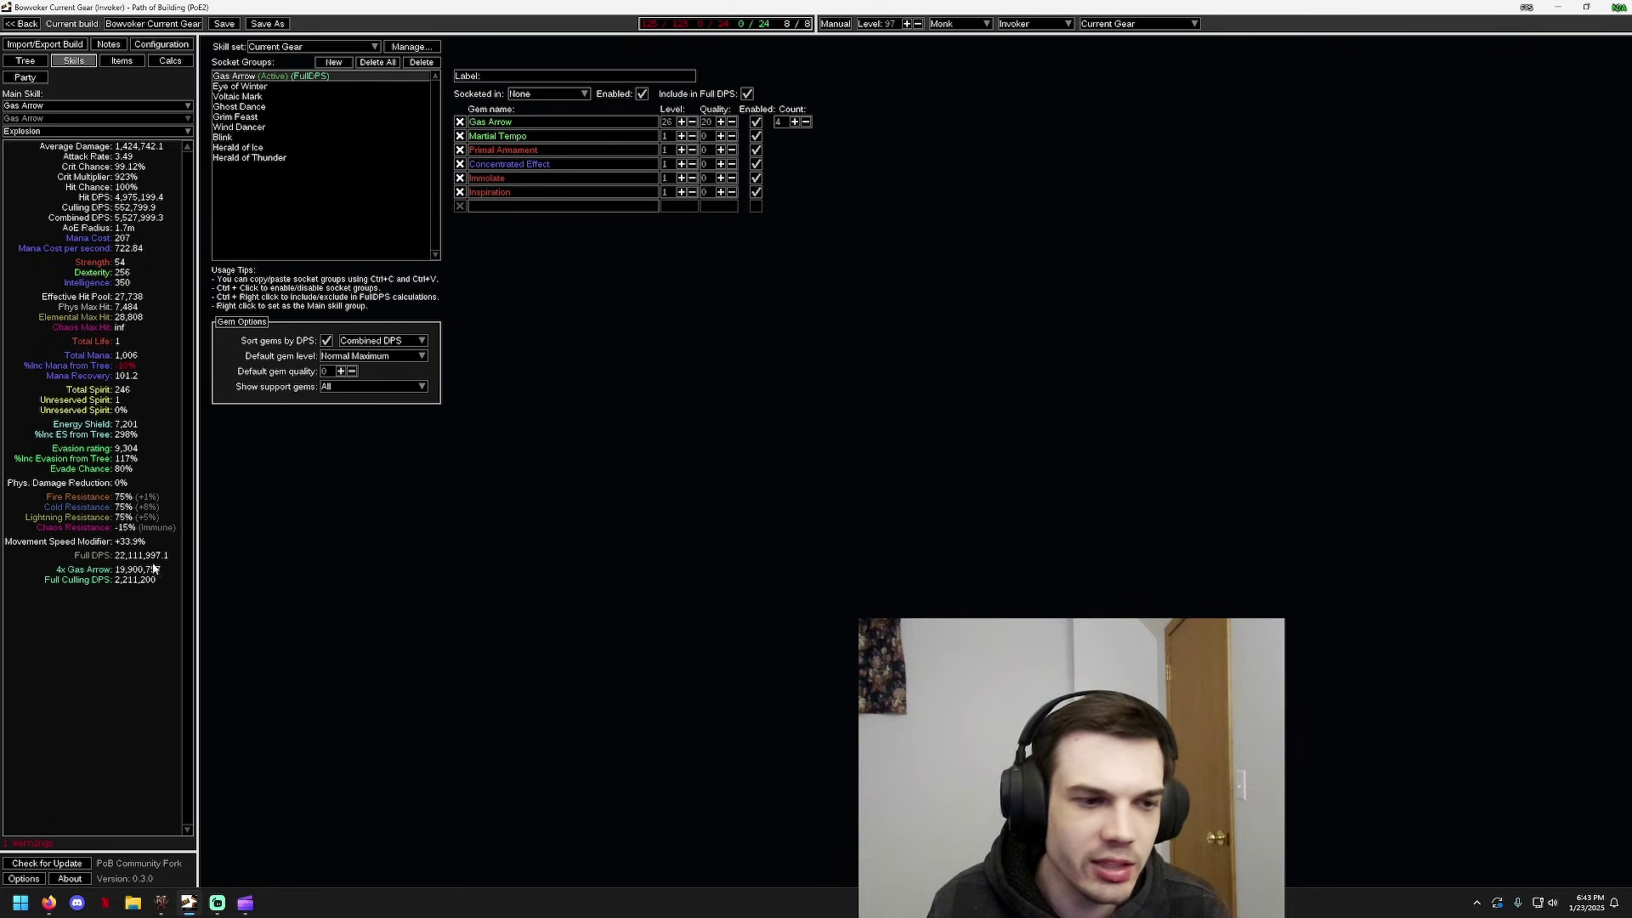
Review the gem setups of every socket group from Eye of Winter through Herald of Thunder
{"action": "left_click", "coordinate": [280, 85]}
{"action": "left_click", "coordinate": [280, 96]}
{"action": "left_click", "coordinate": [279, 107]}
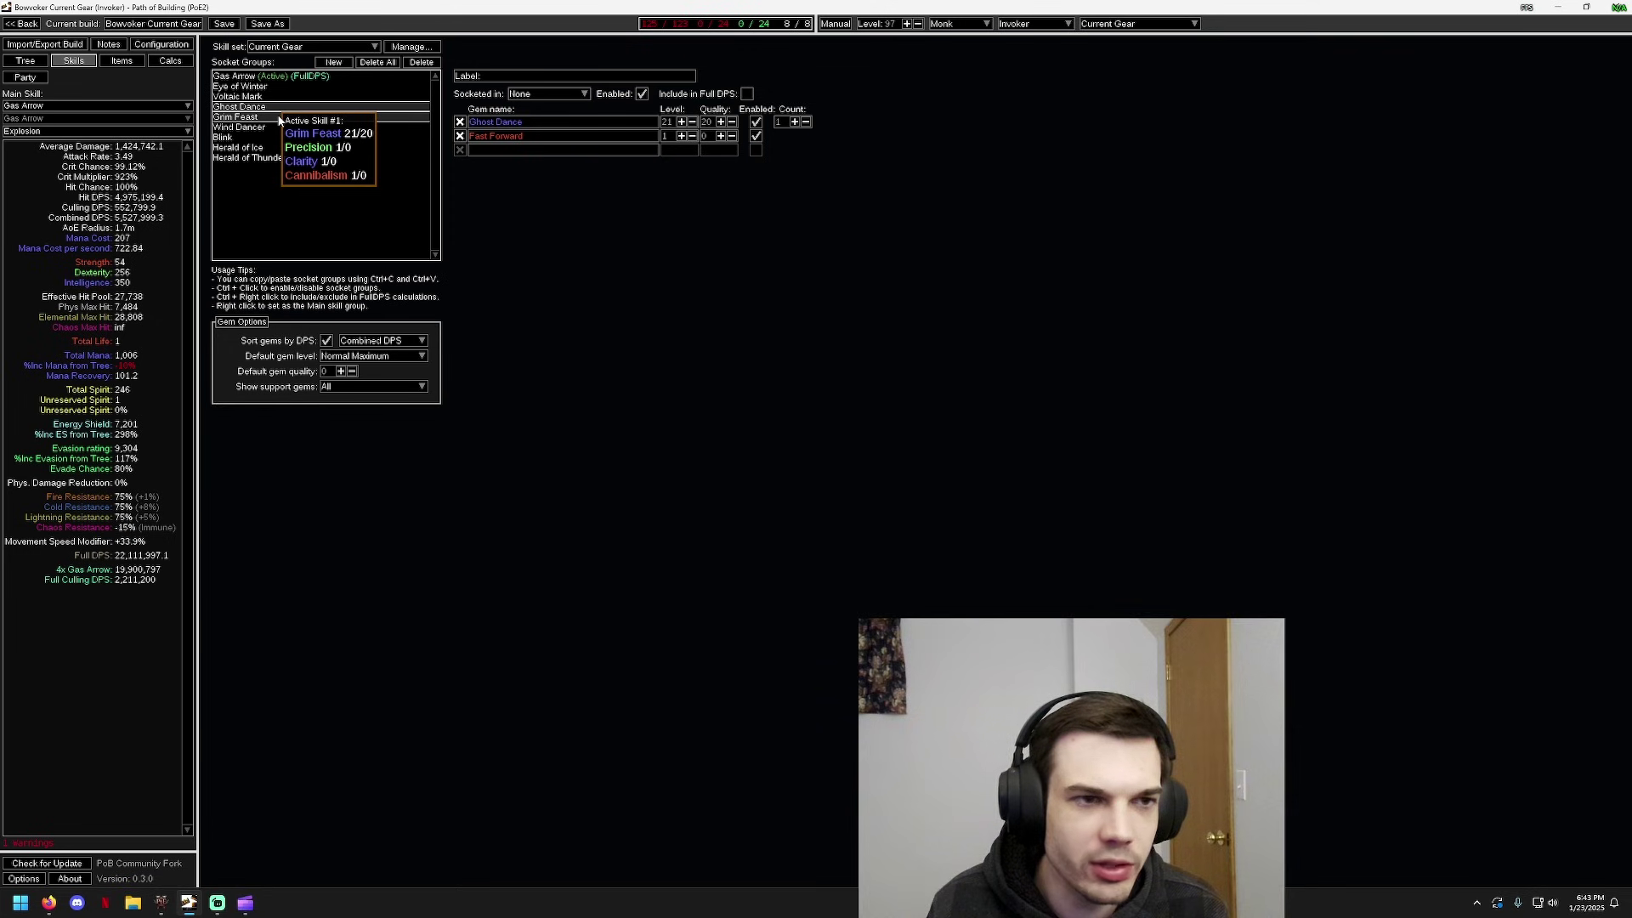
{"action": "left_click", "coordinate": [278, 118]}
{"action": "left_click", "coordinate": [276, 128]}
{"action": "left_click", "coordinate": [274, 137]}
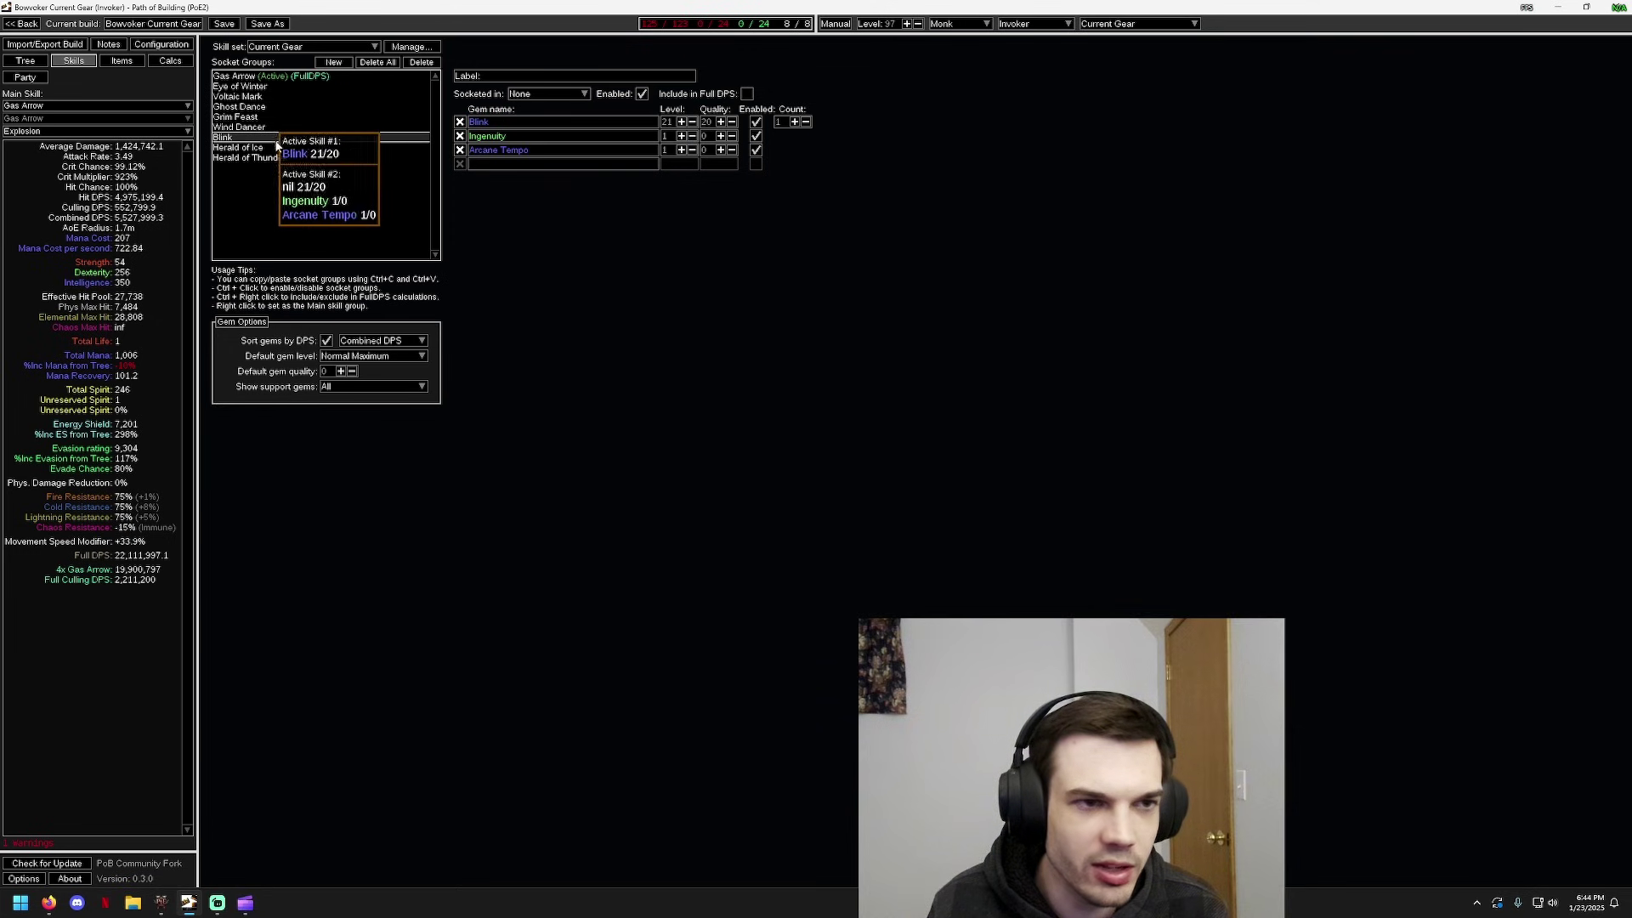
{"action": "left_click", "coordinate": [279, 147]}
{"action": "left_click", "coordinate": [283, 157]}
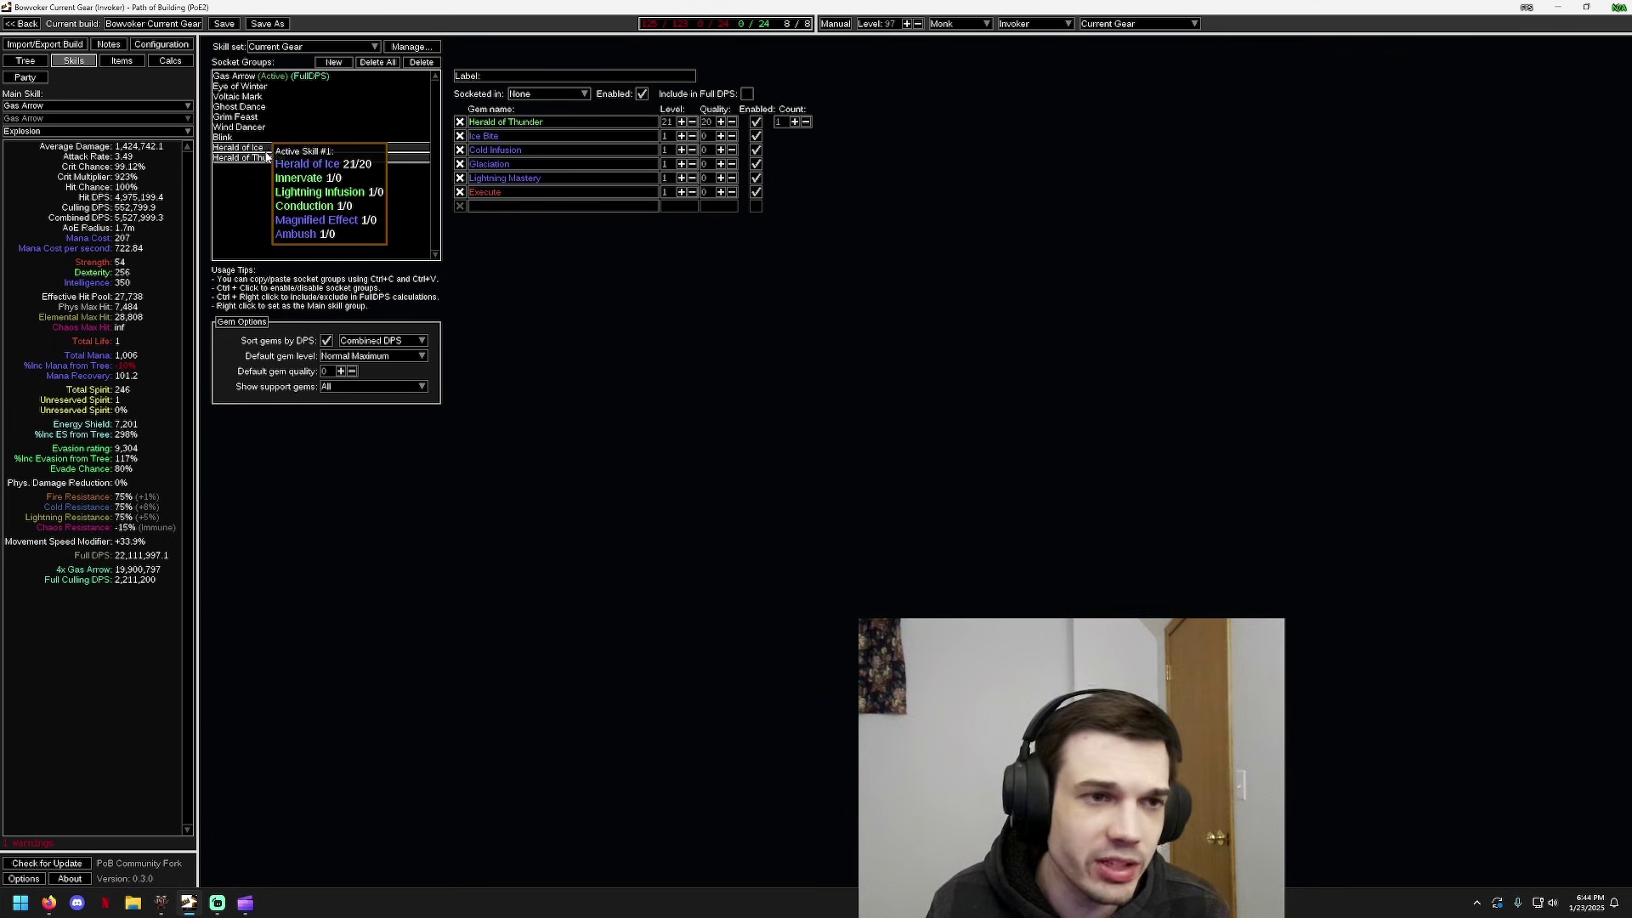
Recheck the Herald of Ice, Wind Dancer, Grim Feast and Ghost Dance groups, toggling the Ghost Dance gem off and back on
{"action": "left_click", "coordinate": [268, 150]}
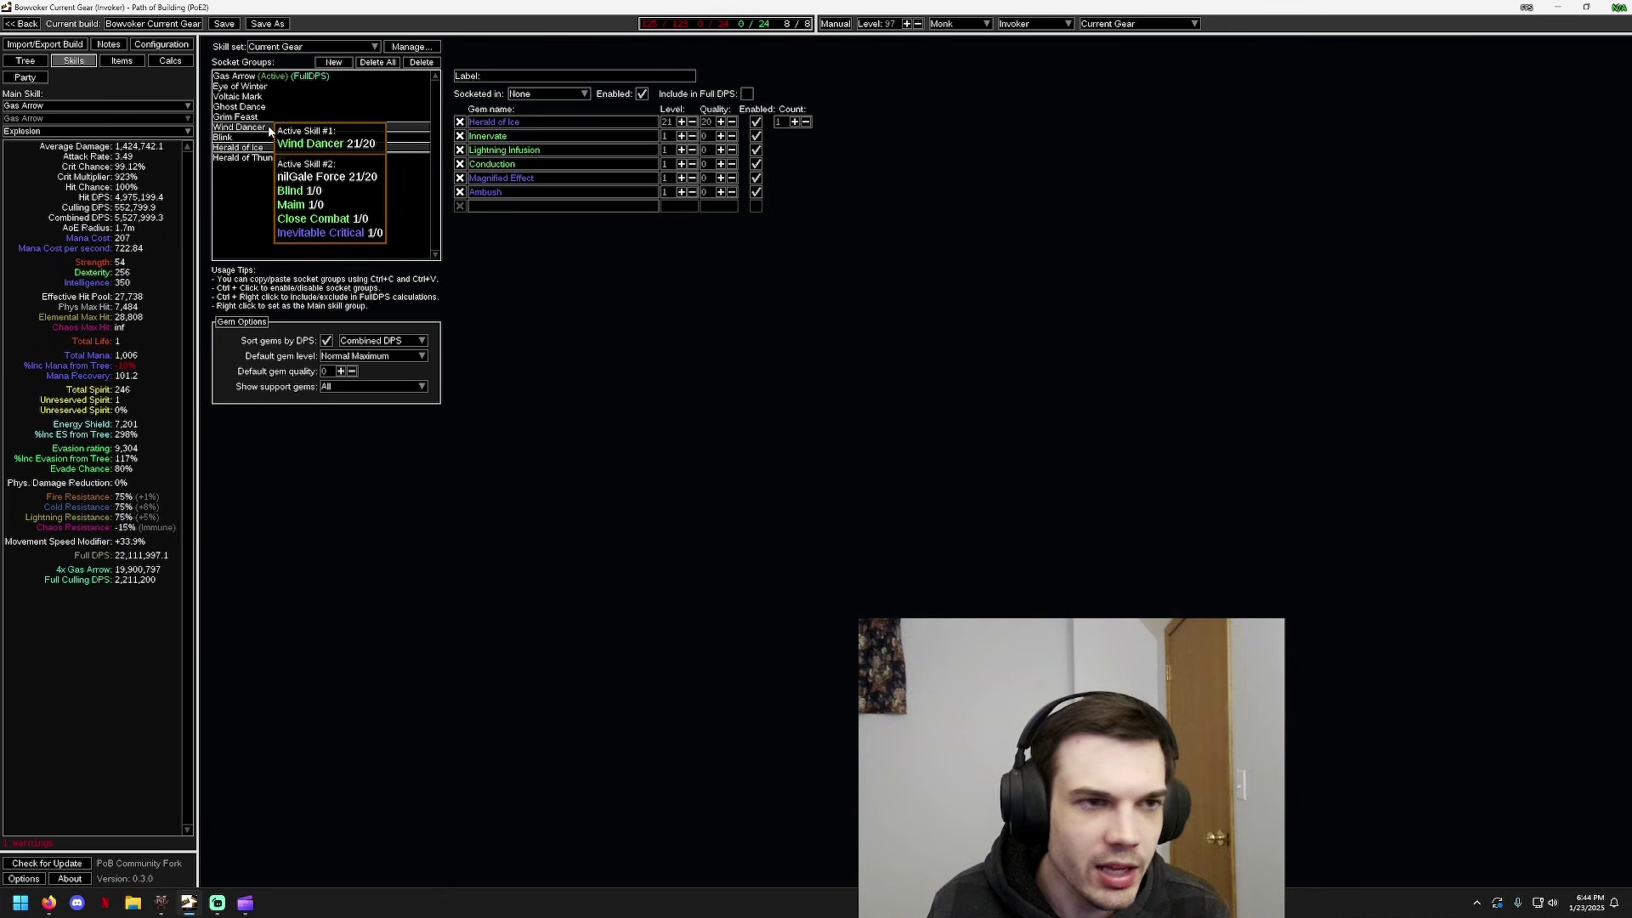
{"action": "left_click", "coordinate": [270, 127]}
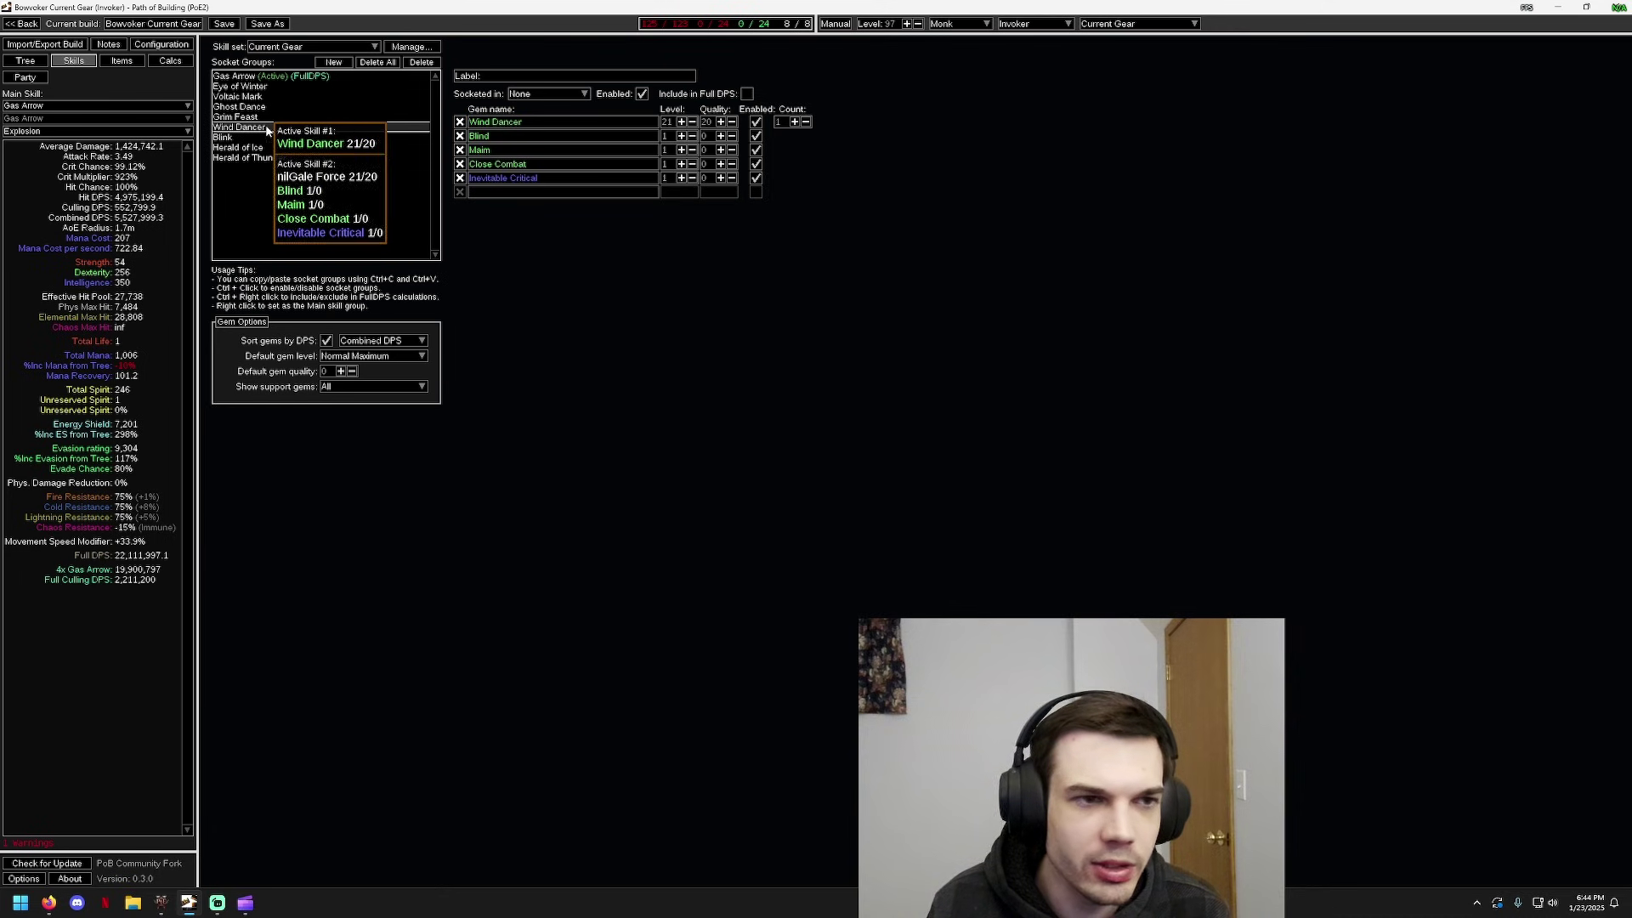
{"action": "left_click", "coordinate": [264, 118]}
{"action": "left_click", "coordinate": [247, 107]}
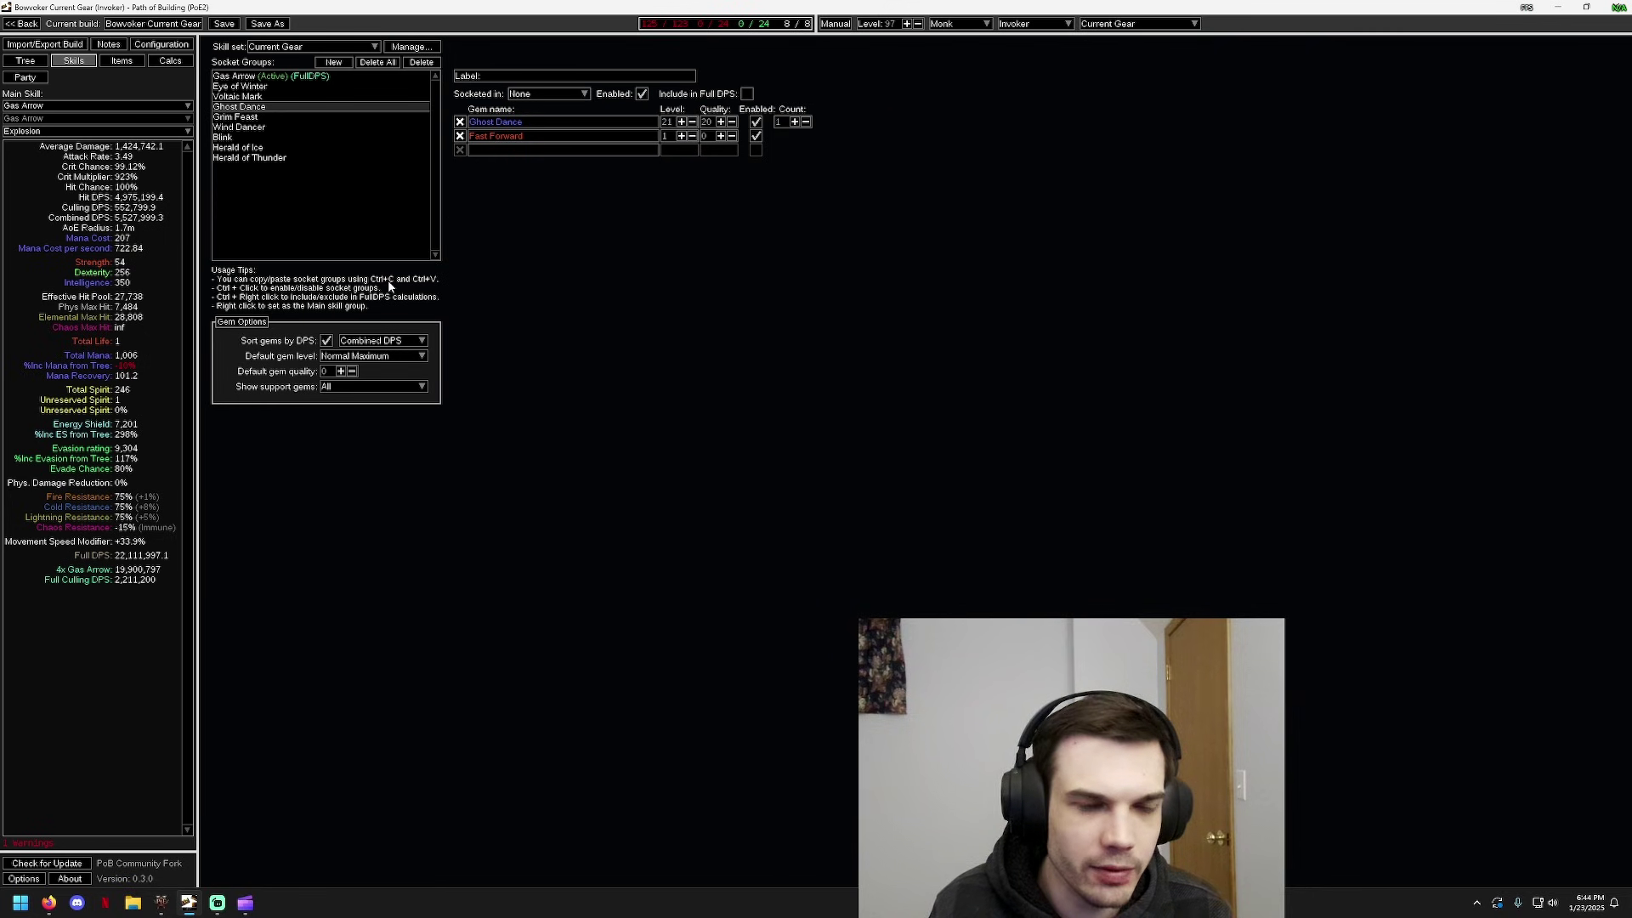
{"action": "left_click", "coordinate": [761, 126]}
{"action": "left_click", "coordinate": [760, 128]}
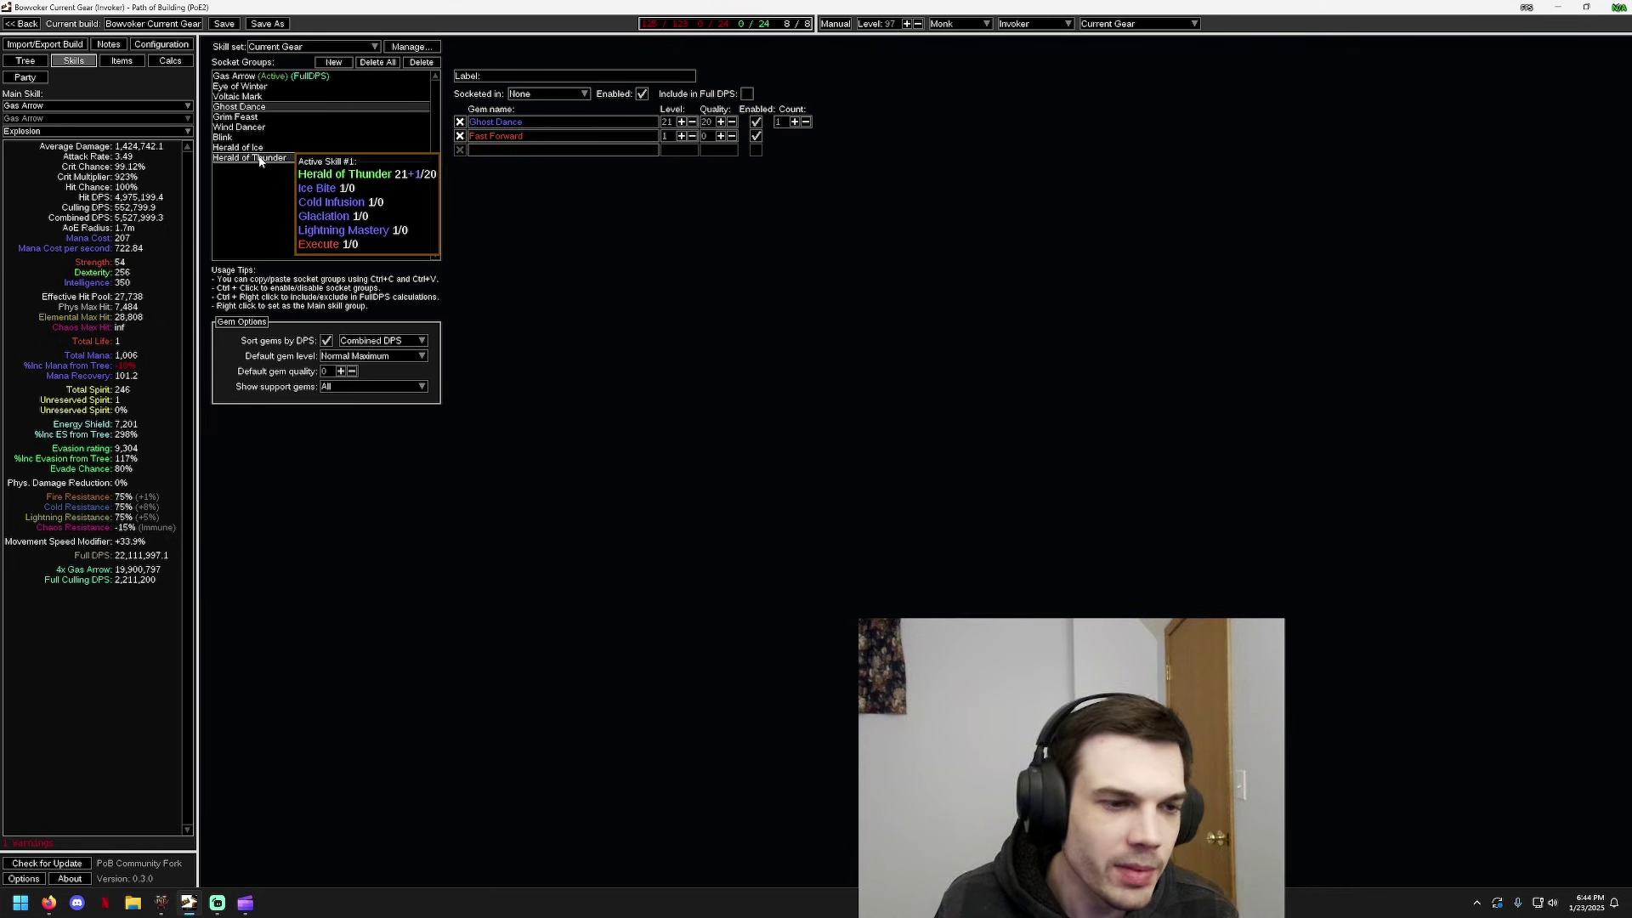
Look over the Gas Arrow gem group, the equipped items, the passive tree and the configuration options
{"action": "left_click", "coordinate": [270, 76]}
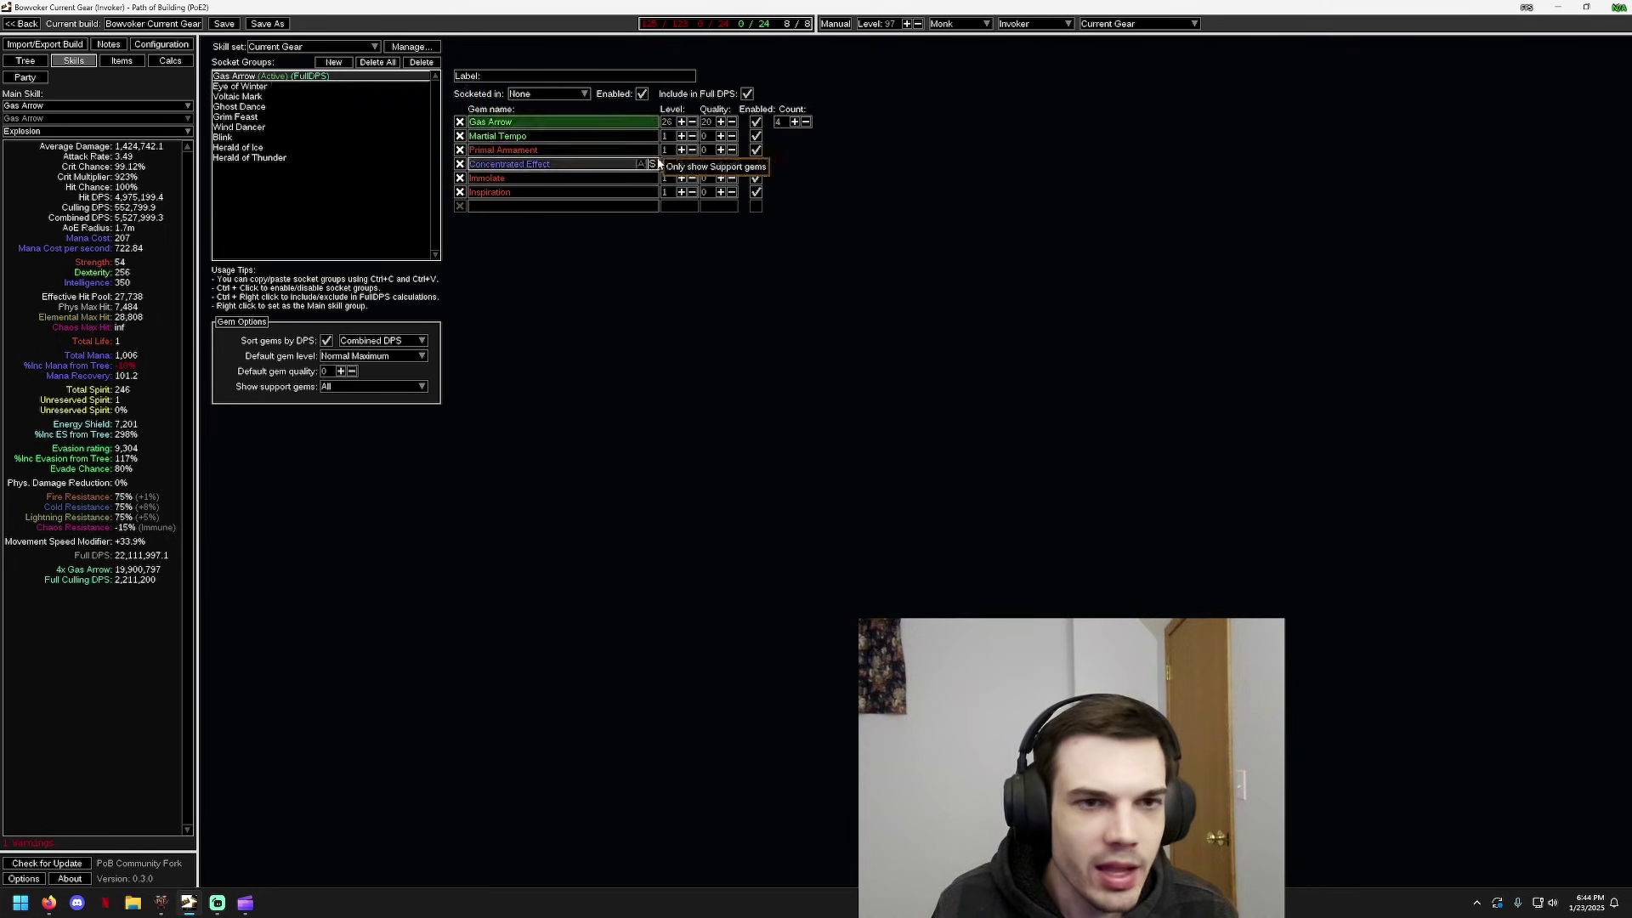
{"action": "left_click", "coordinate": [122, 61]}
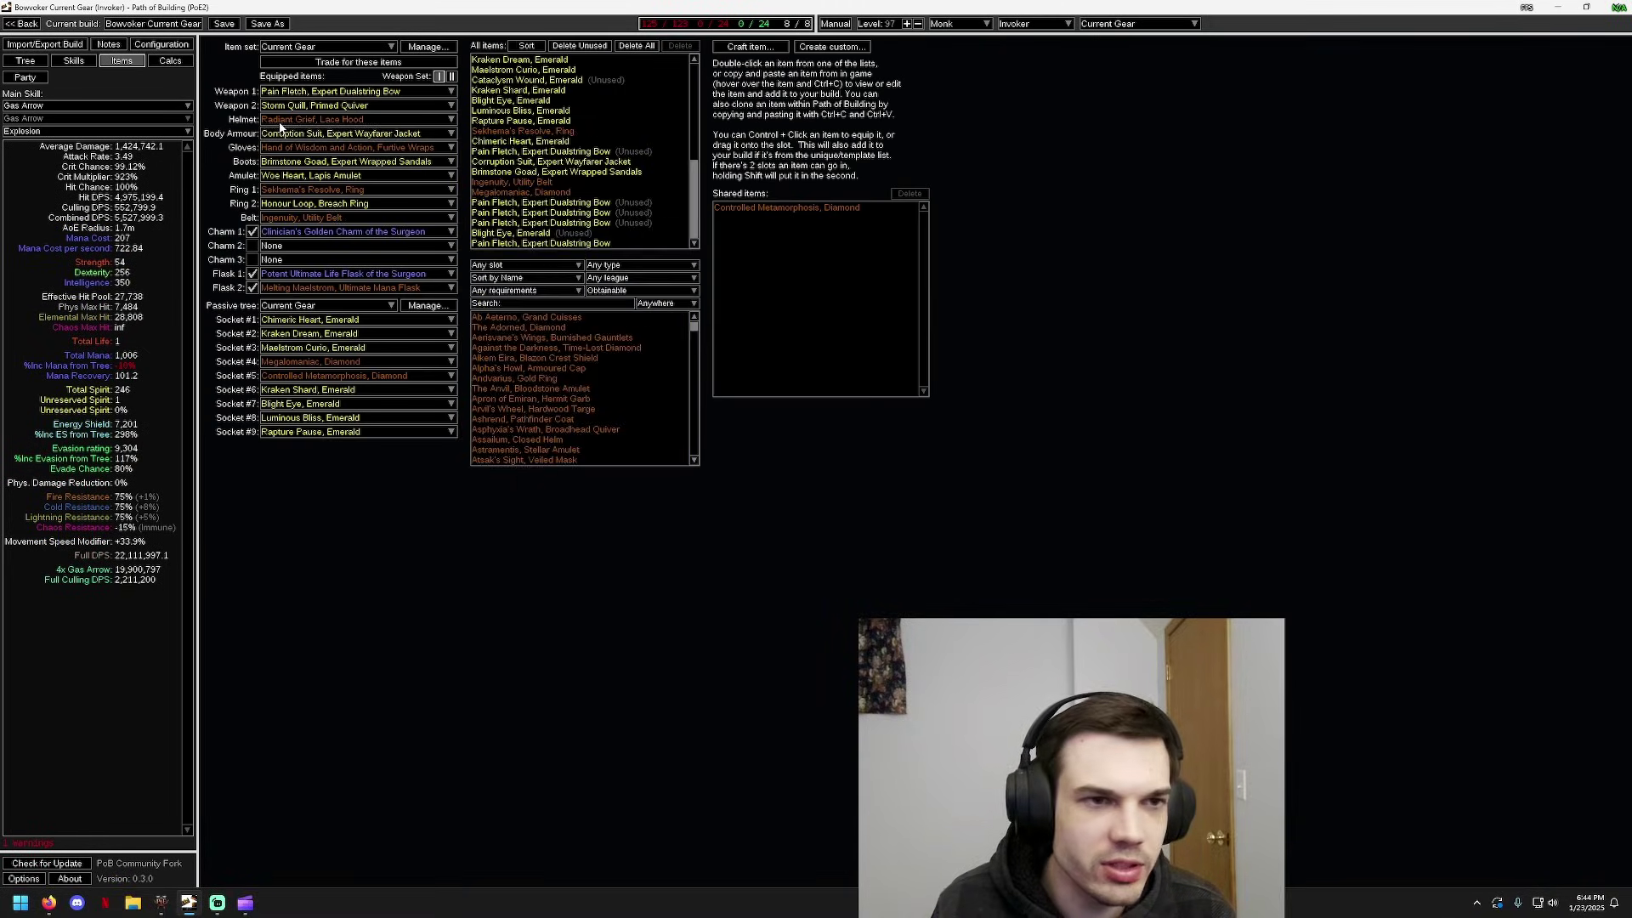
{"action": "left_click", "coordinate": [25, 60]}
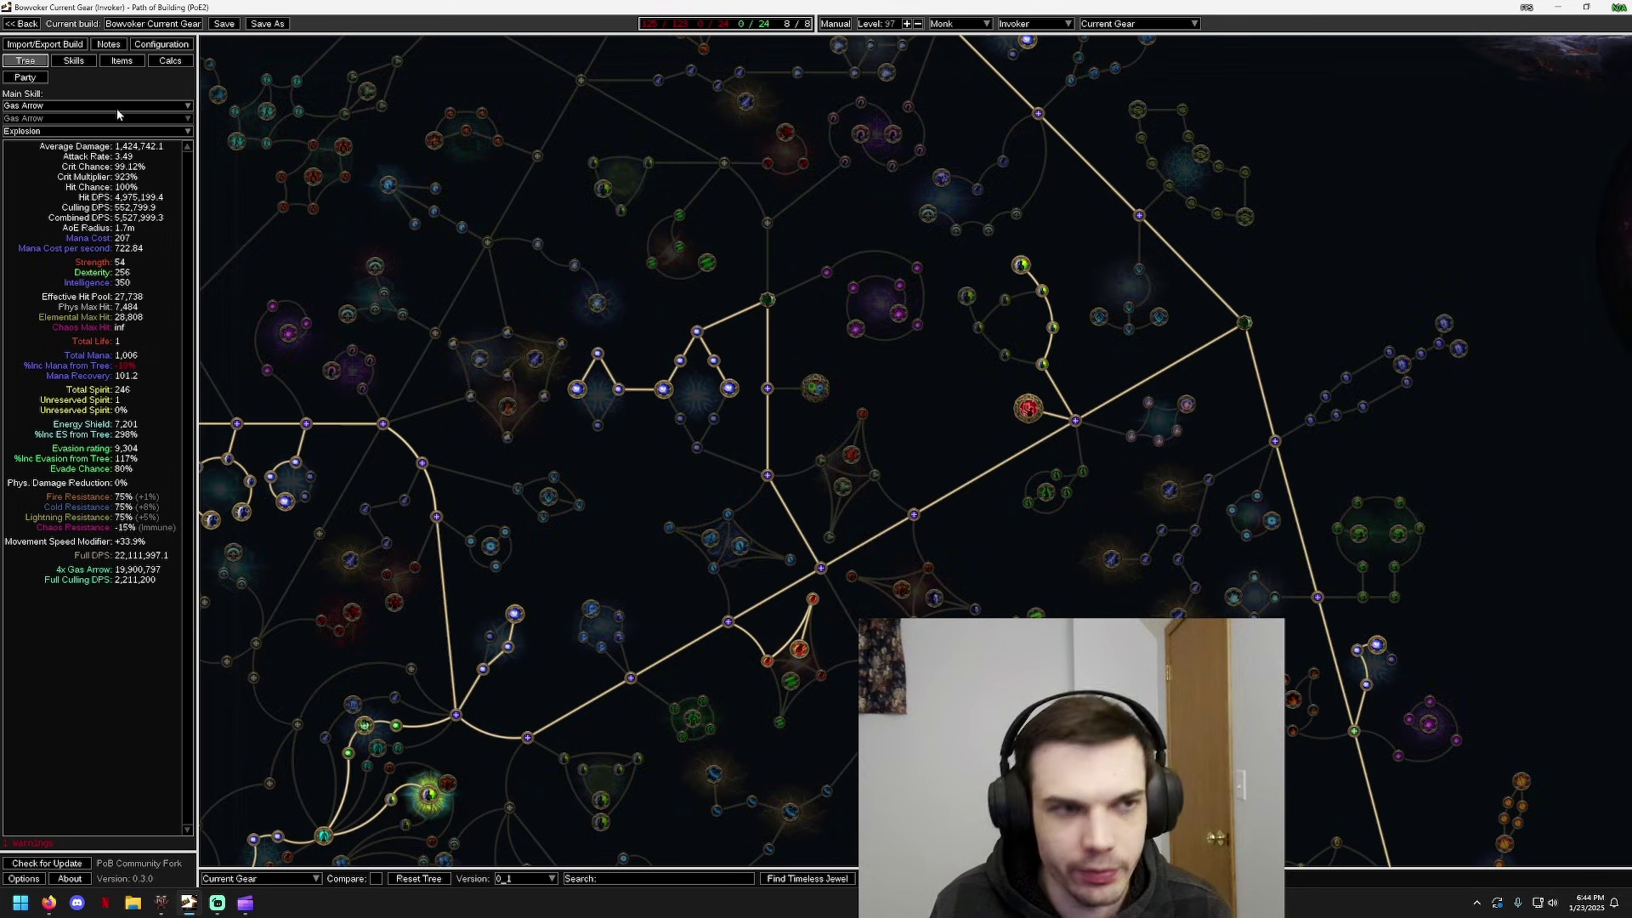
{"action": "left_click", "coordinate": [163, 49]}
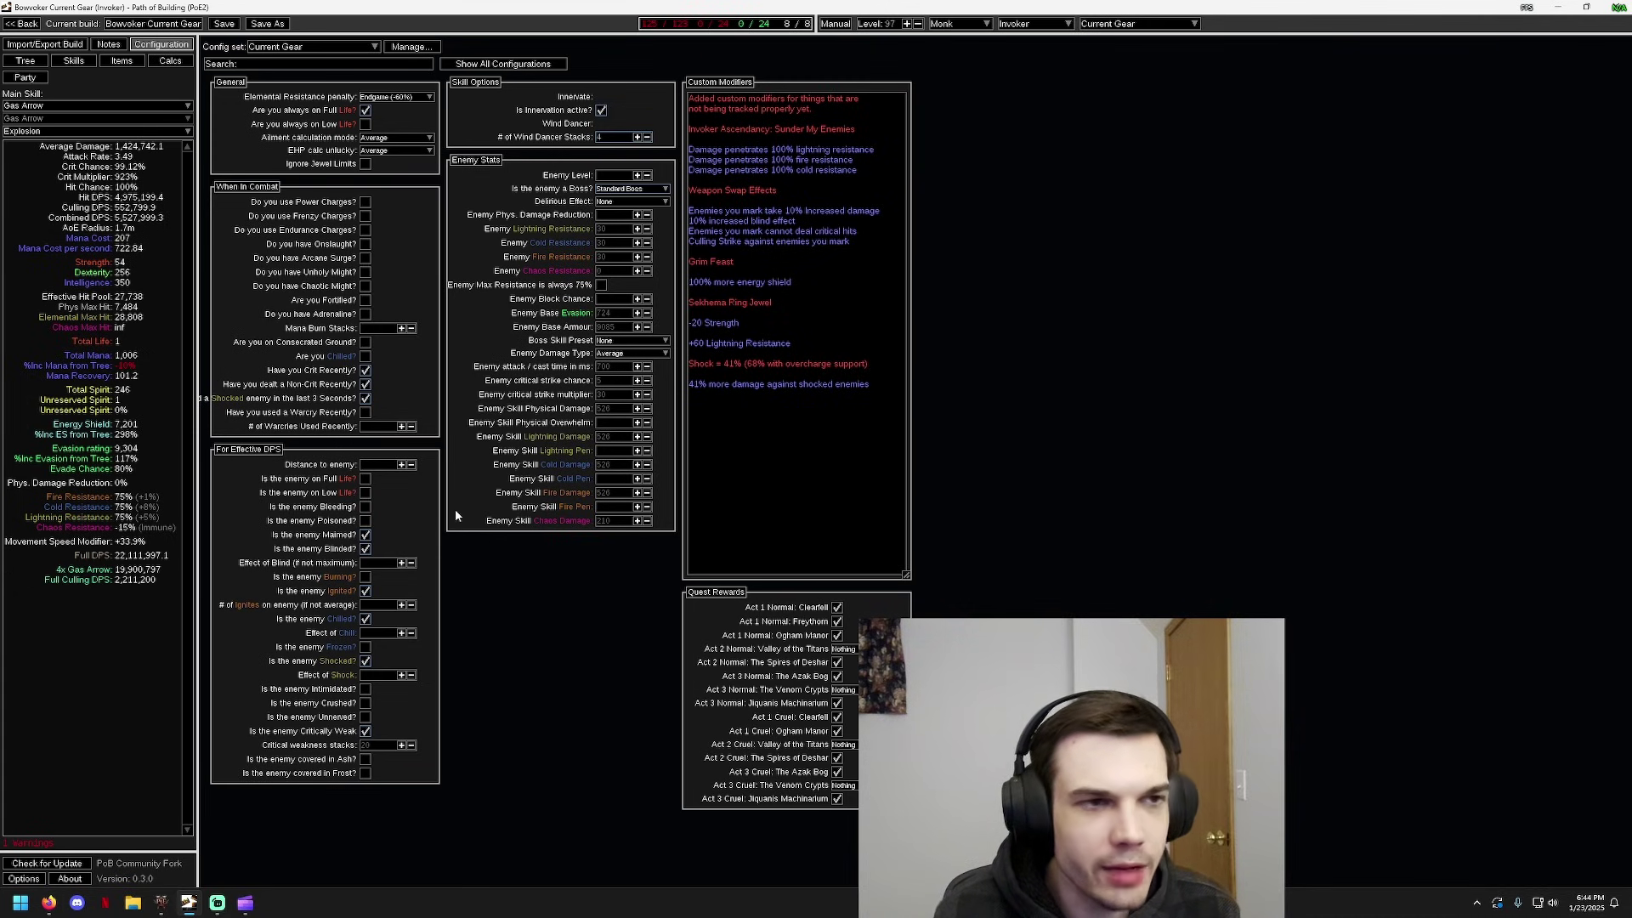
Return to the Gas Arrow gem setup and read the Immolate support's description
{"action": "left_click", "coordinate": [74, 61]}
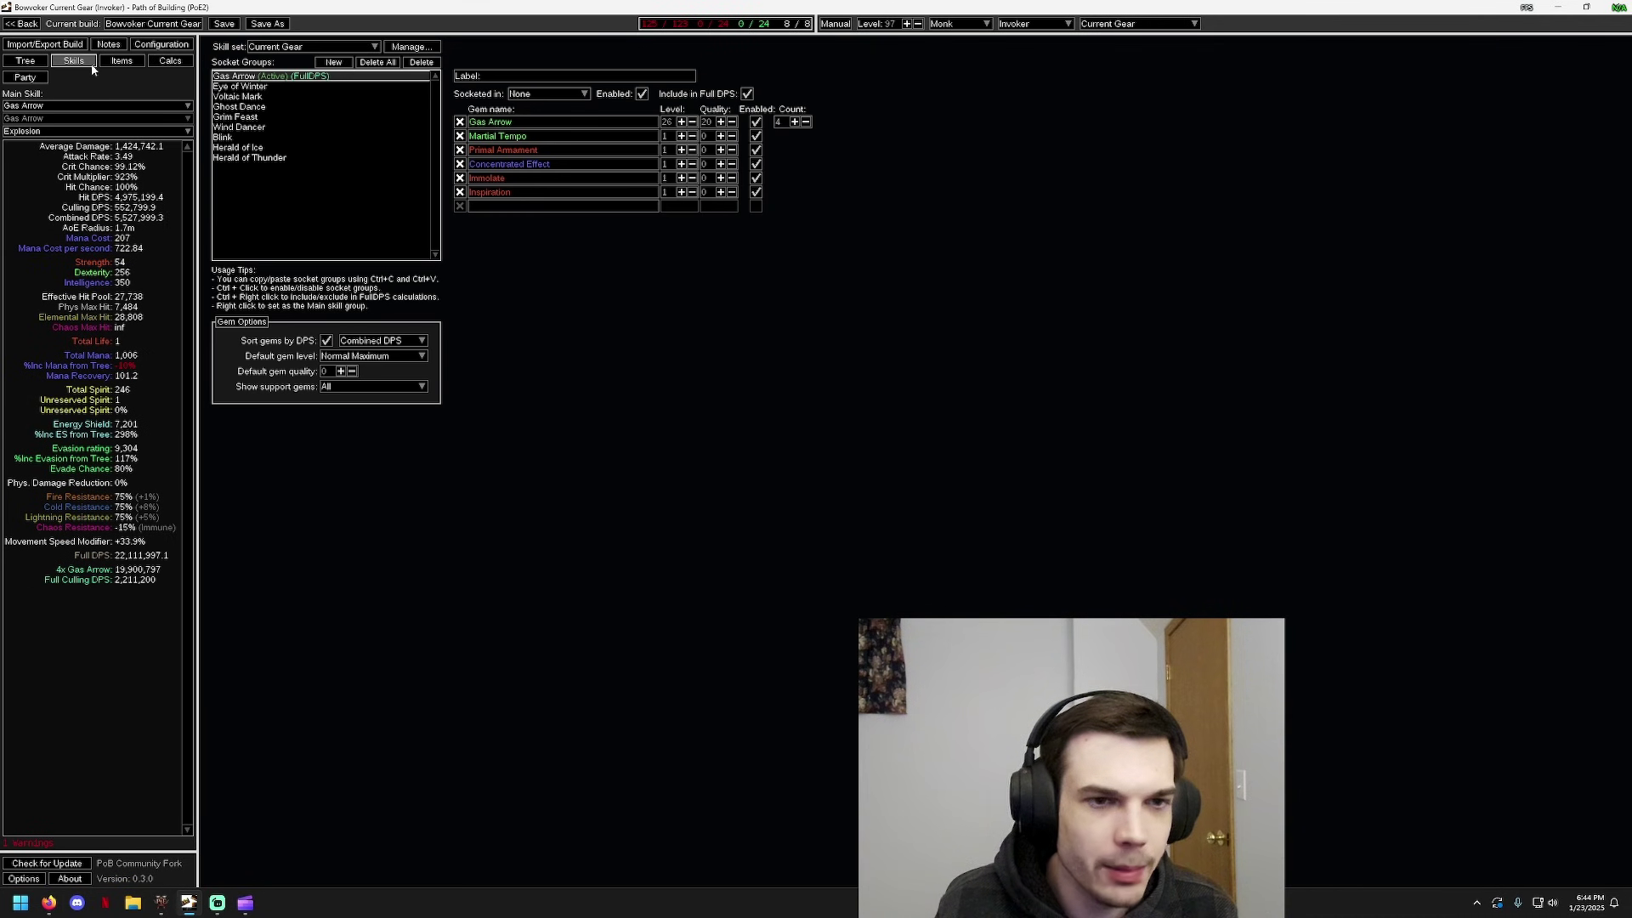
{"action": "left_click", "coordinate": [18, 61]}
{"action": "left_click", "coordinate": [74, 60]}
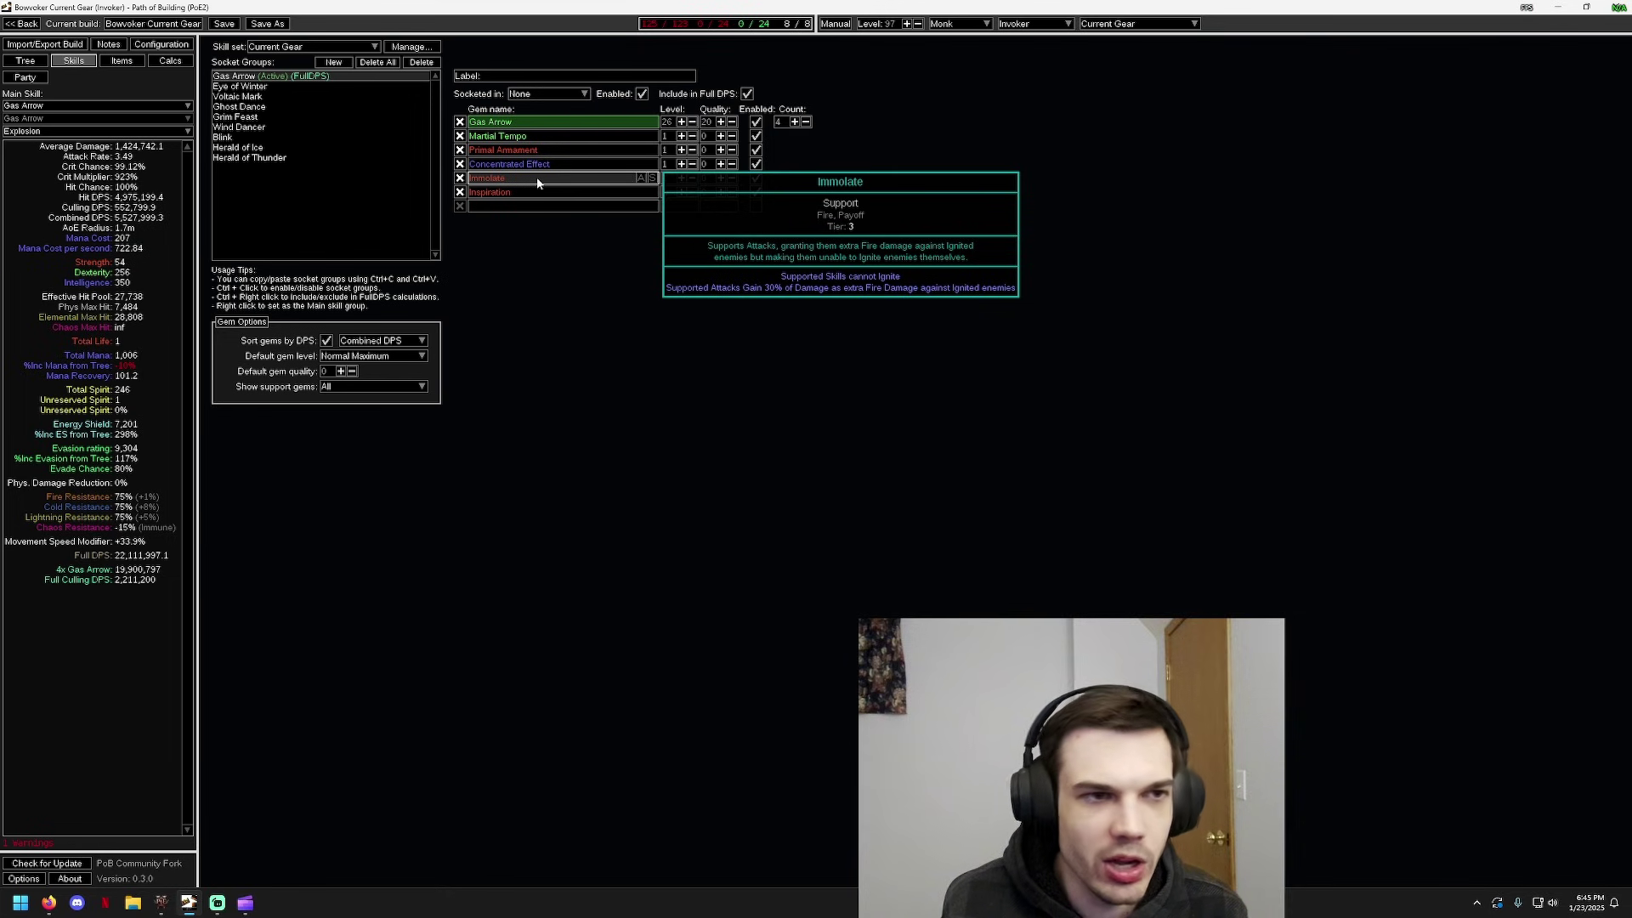
Review the configuration settings and read the equipped Radiant Grief helmet's modifiers, ending back in the configuration
{"action": "left_click", "coordinate": [168, 44]}
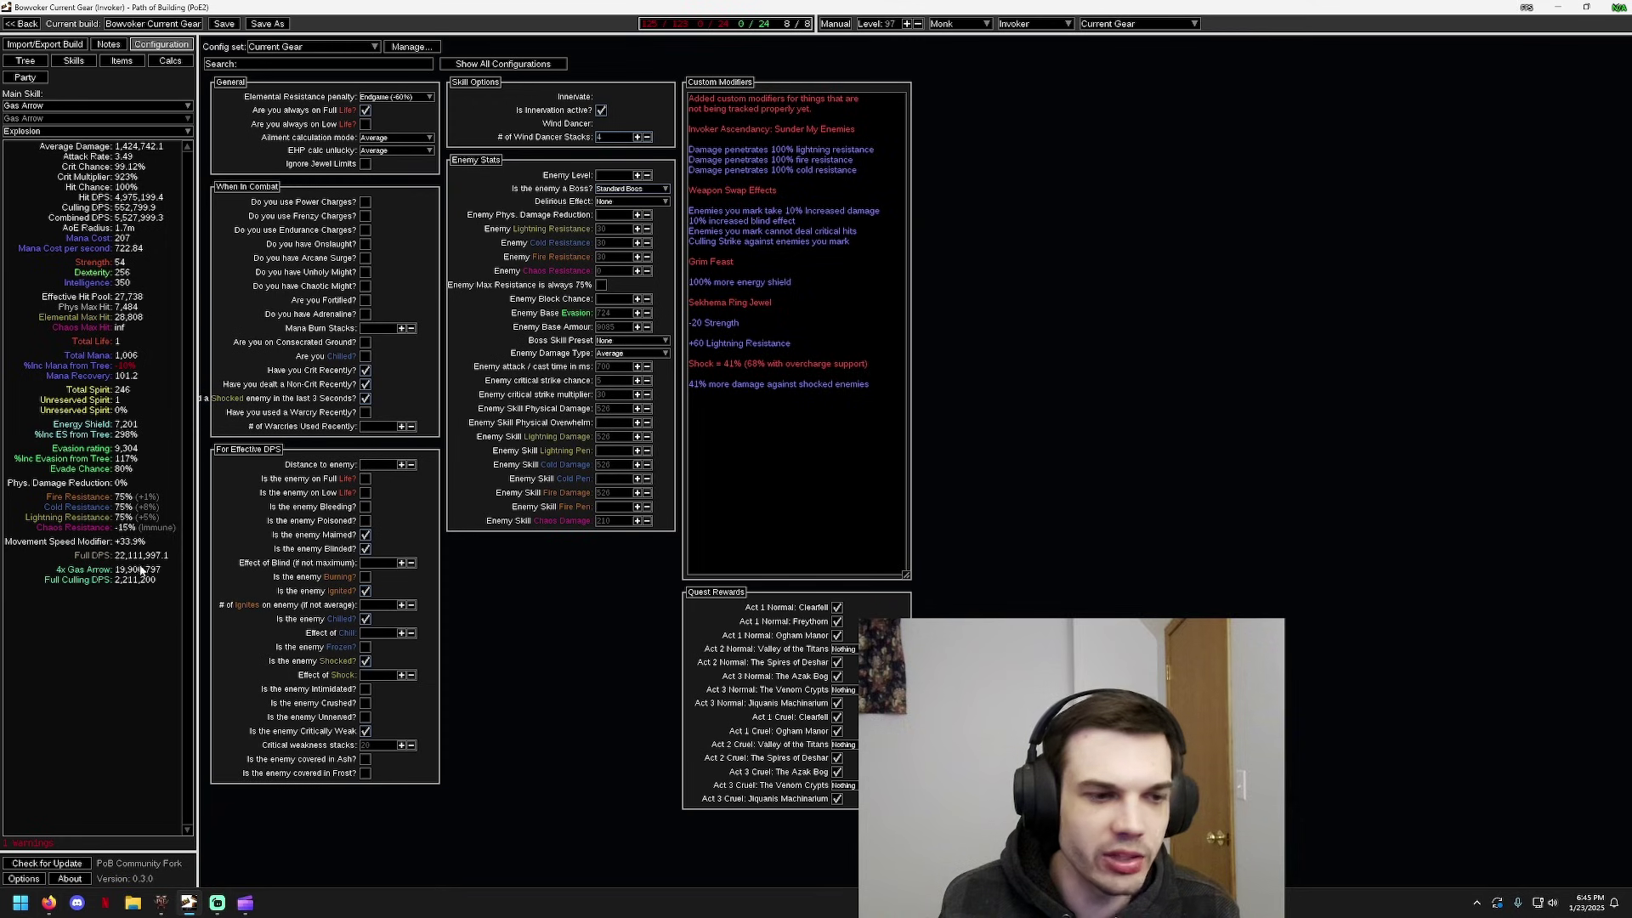
{"action": "left_click", "coordinate": [74, 60]}
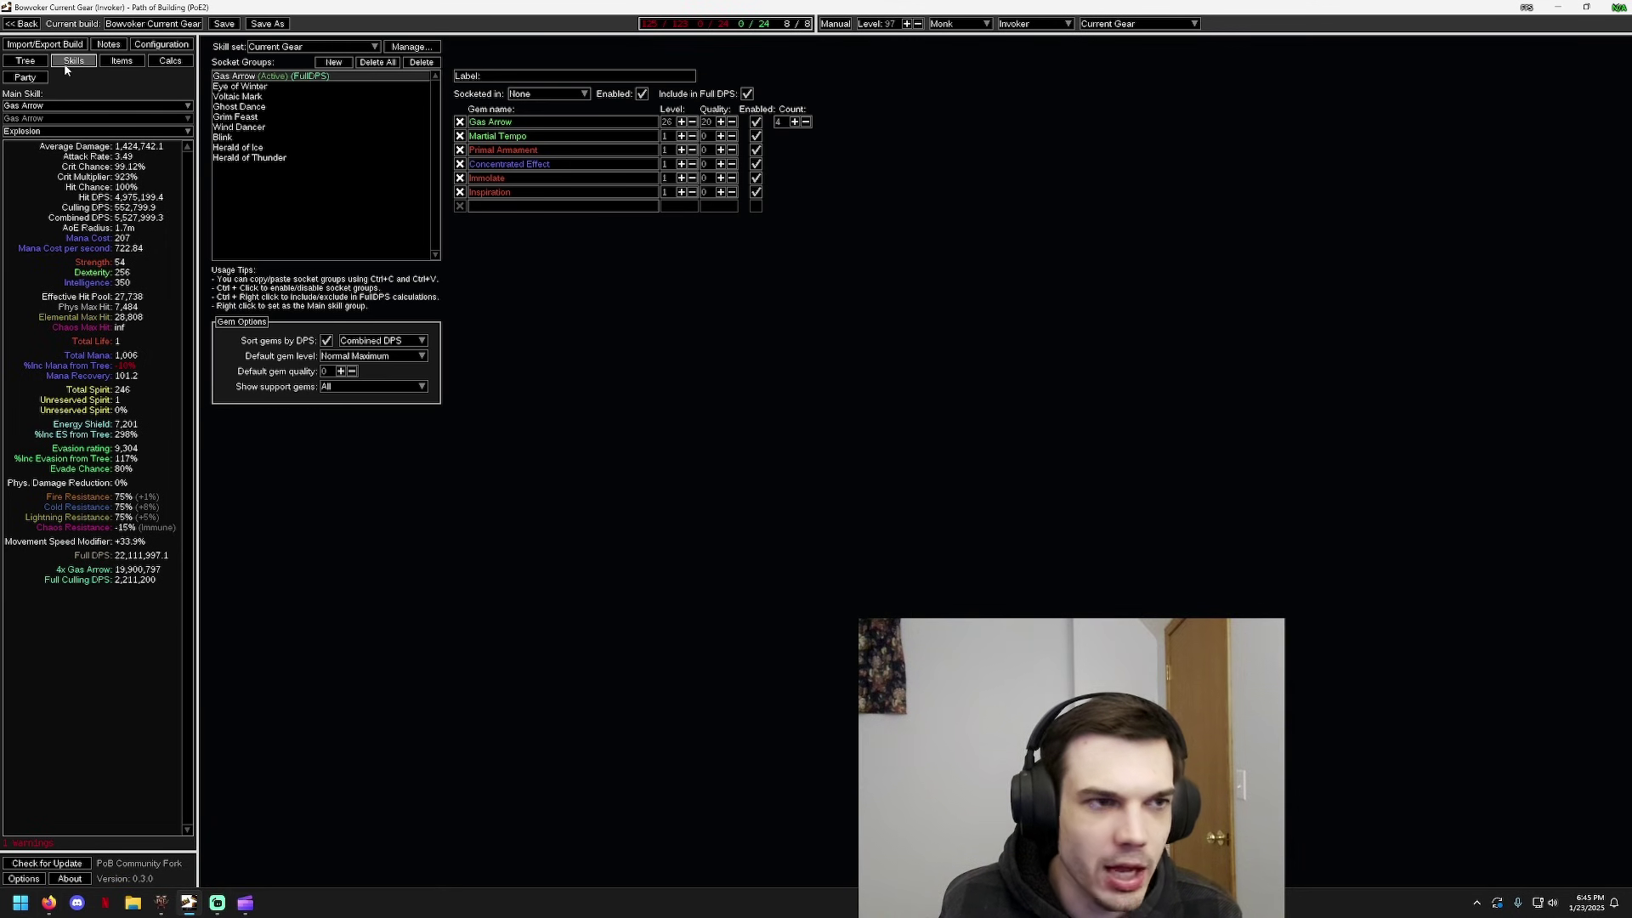
{"action": "left_click", "coordinate": [122, 60]}
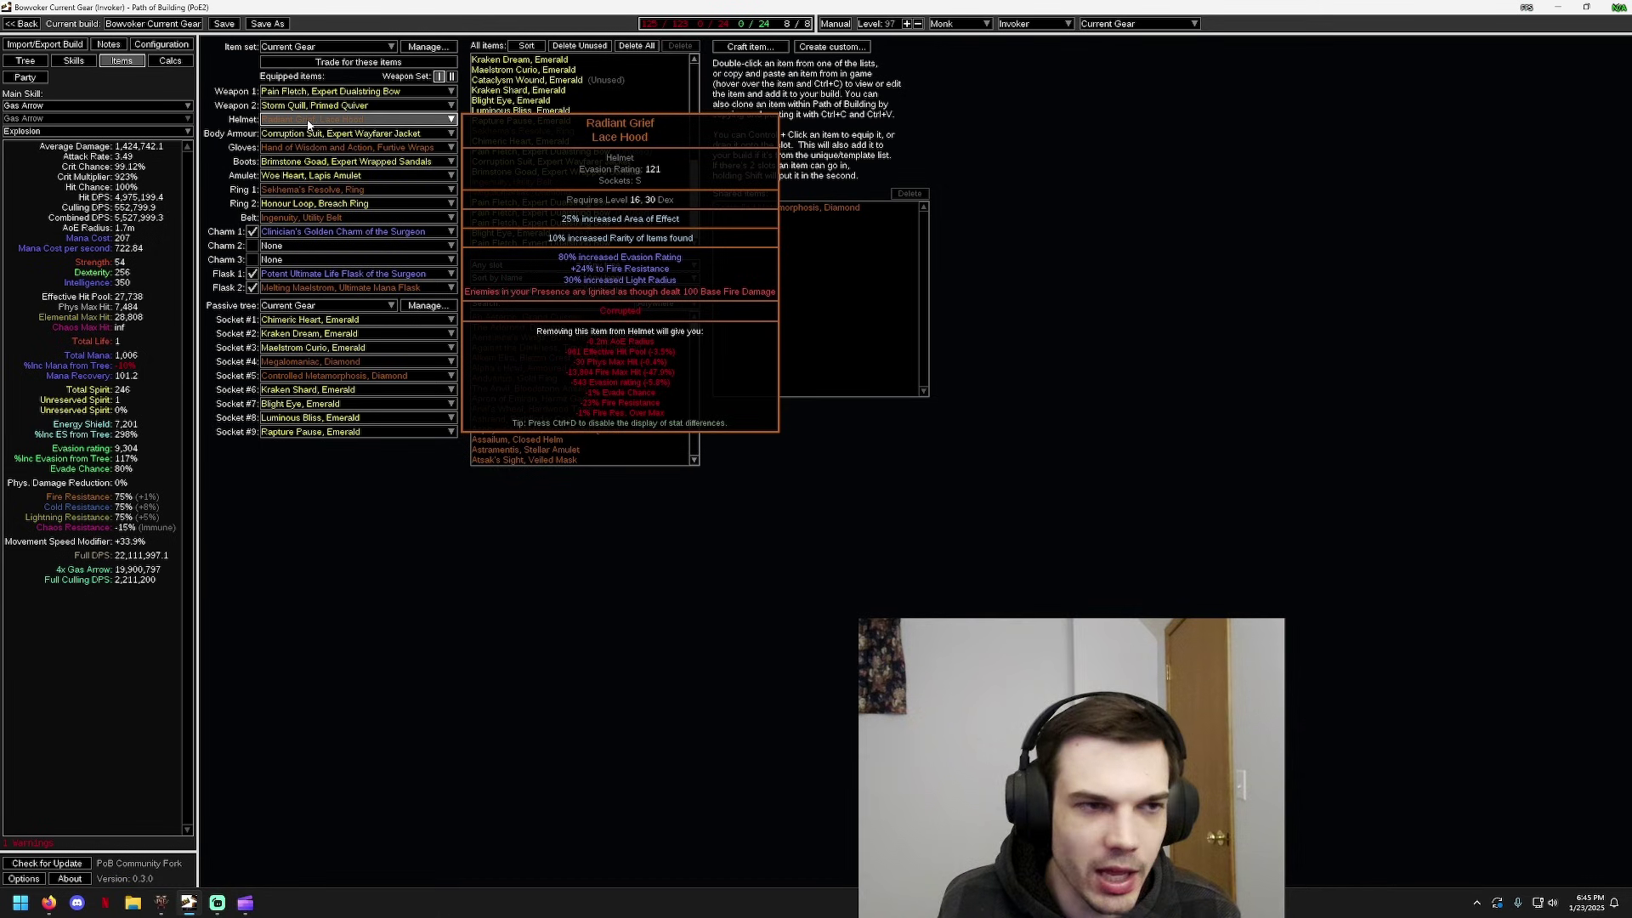
{"action": "left_click", "coordinate": [173, 61]}
{"action": "left_click", "coordinate": [161, 44]}
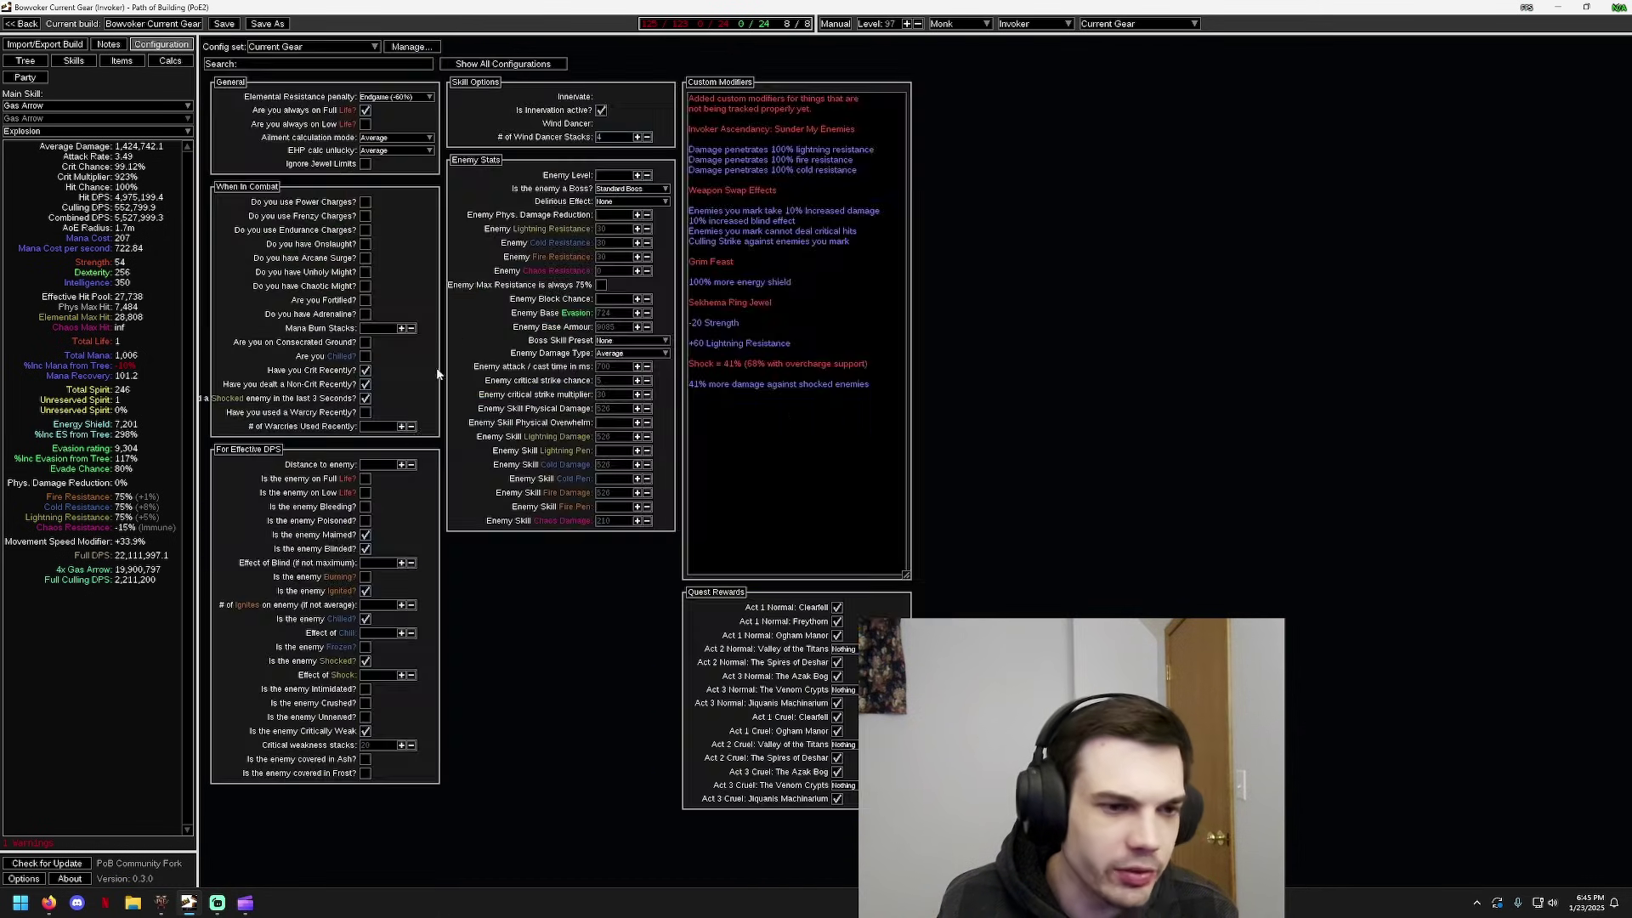
Inspect the Deadly Force notable on the passive tree for its critical-hit damage condition
{"action": "left_click", "coordinate": [73, 61]}
{"action": "left_click", "coordinate": [25, 60]}
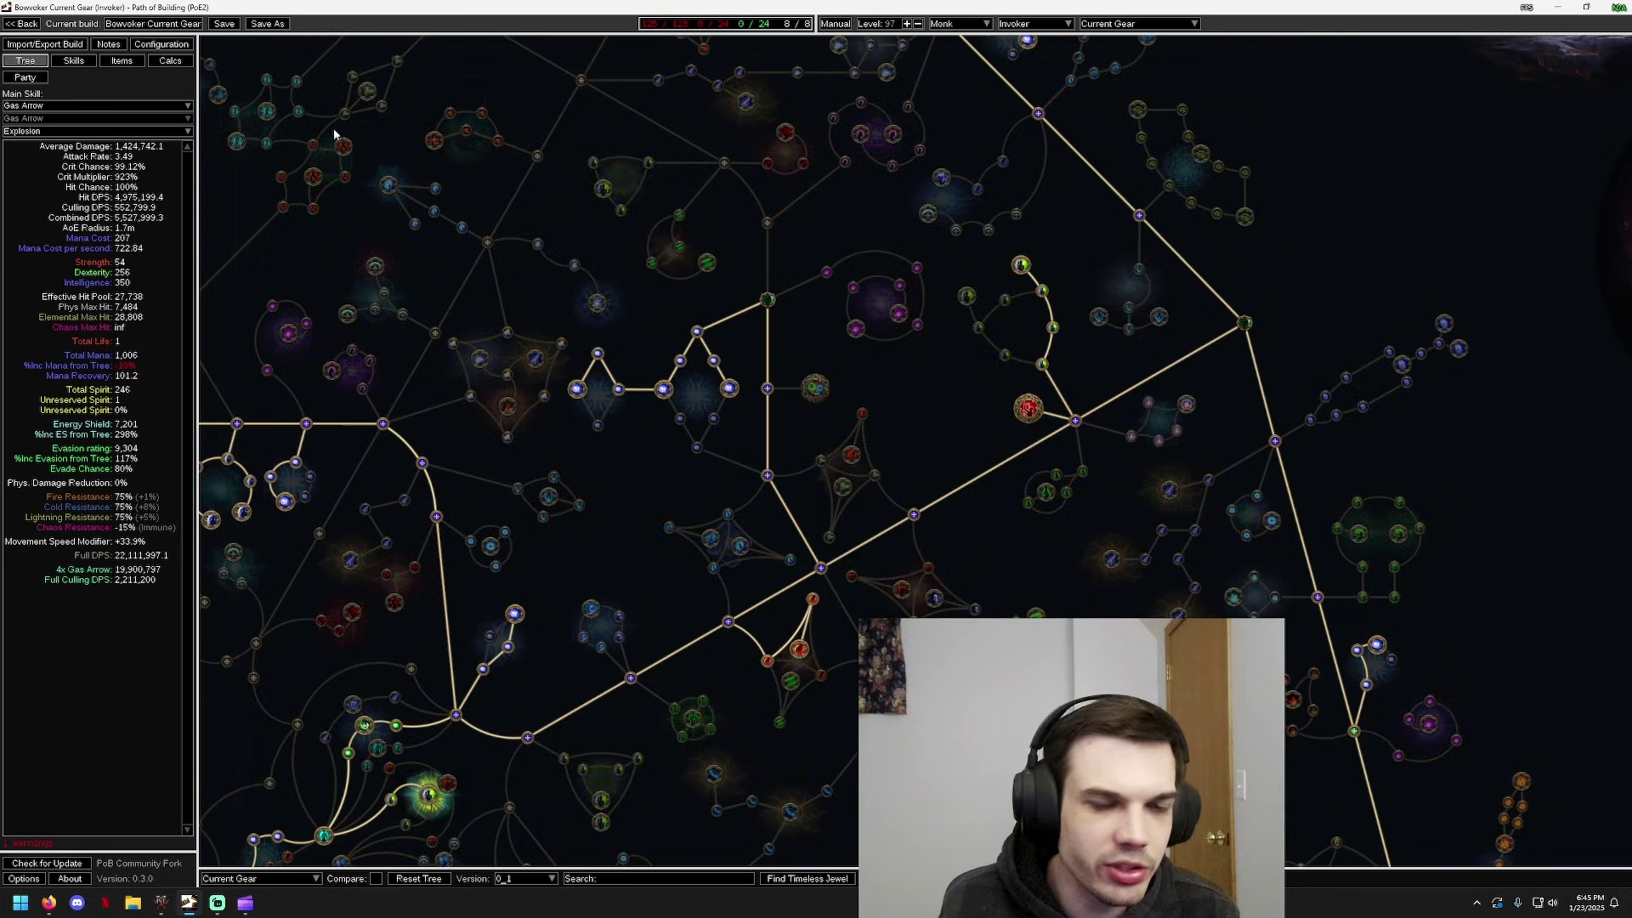
{"action": "scroll", "coordinate": [641, 474], "scroll_direction": "up", "scroll_amount": 2}
{"action": "left_click_drag", "start_coordinate": [640, 473], "coordinate": [792, 457]}
{"action": "mouse_move", "coordinate": [643, 329]}
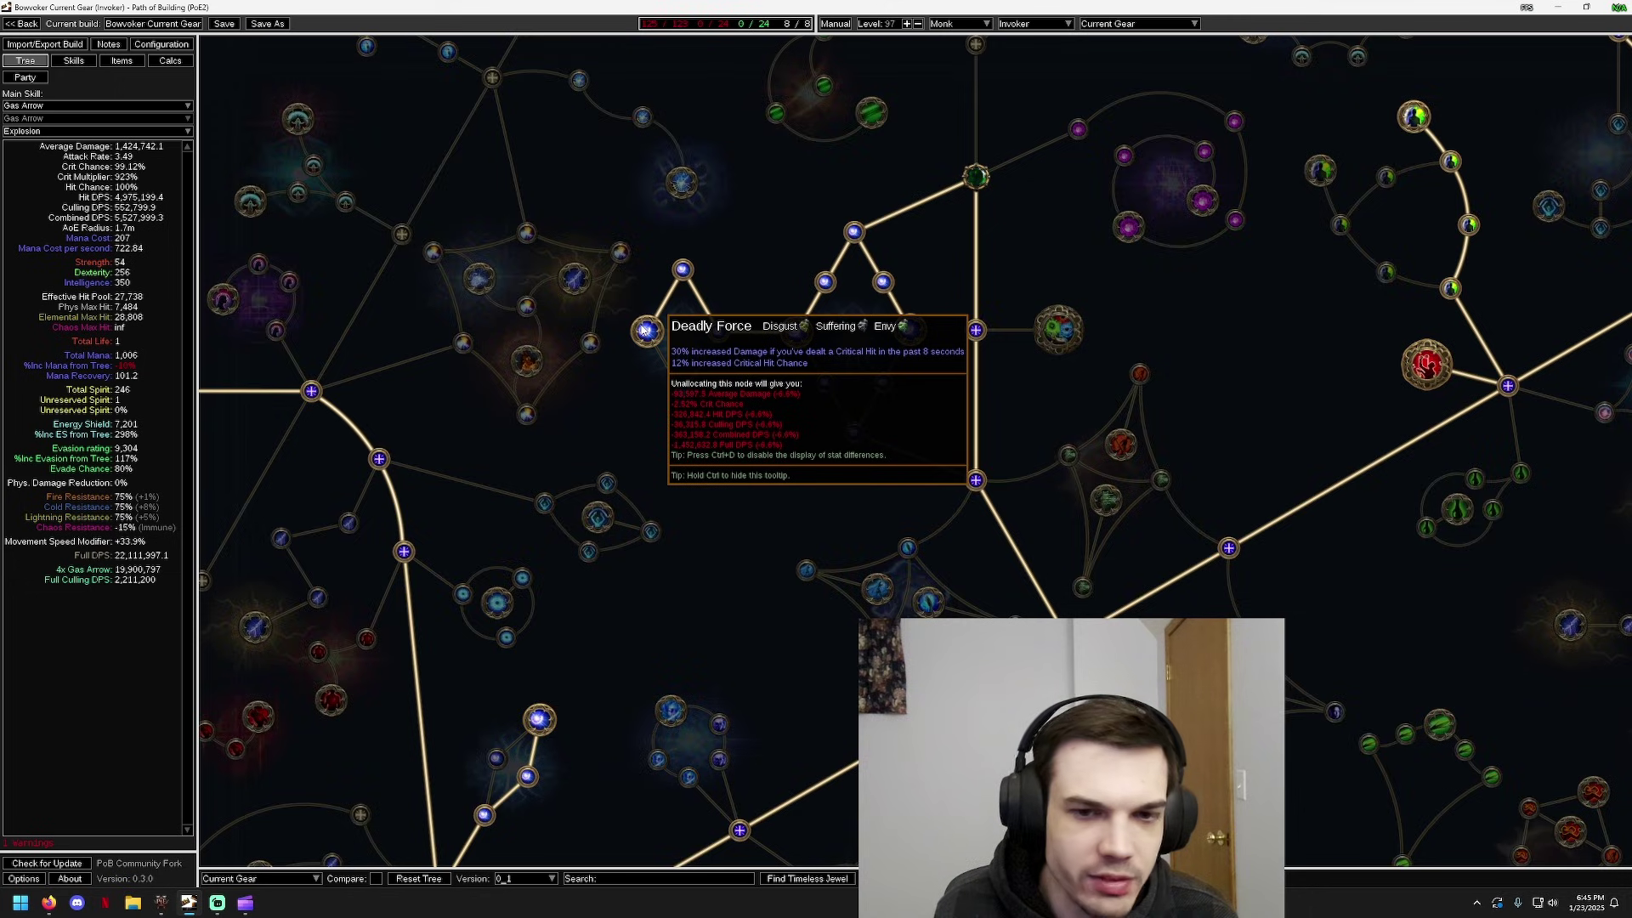
Check the combat conditions in the configuration, toggling the shocked-enemy option off and back on
{"action": "left_click", "coordinate": [161, 45]}
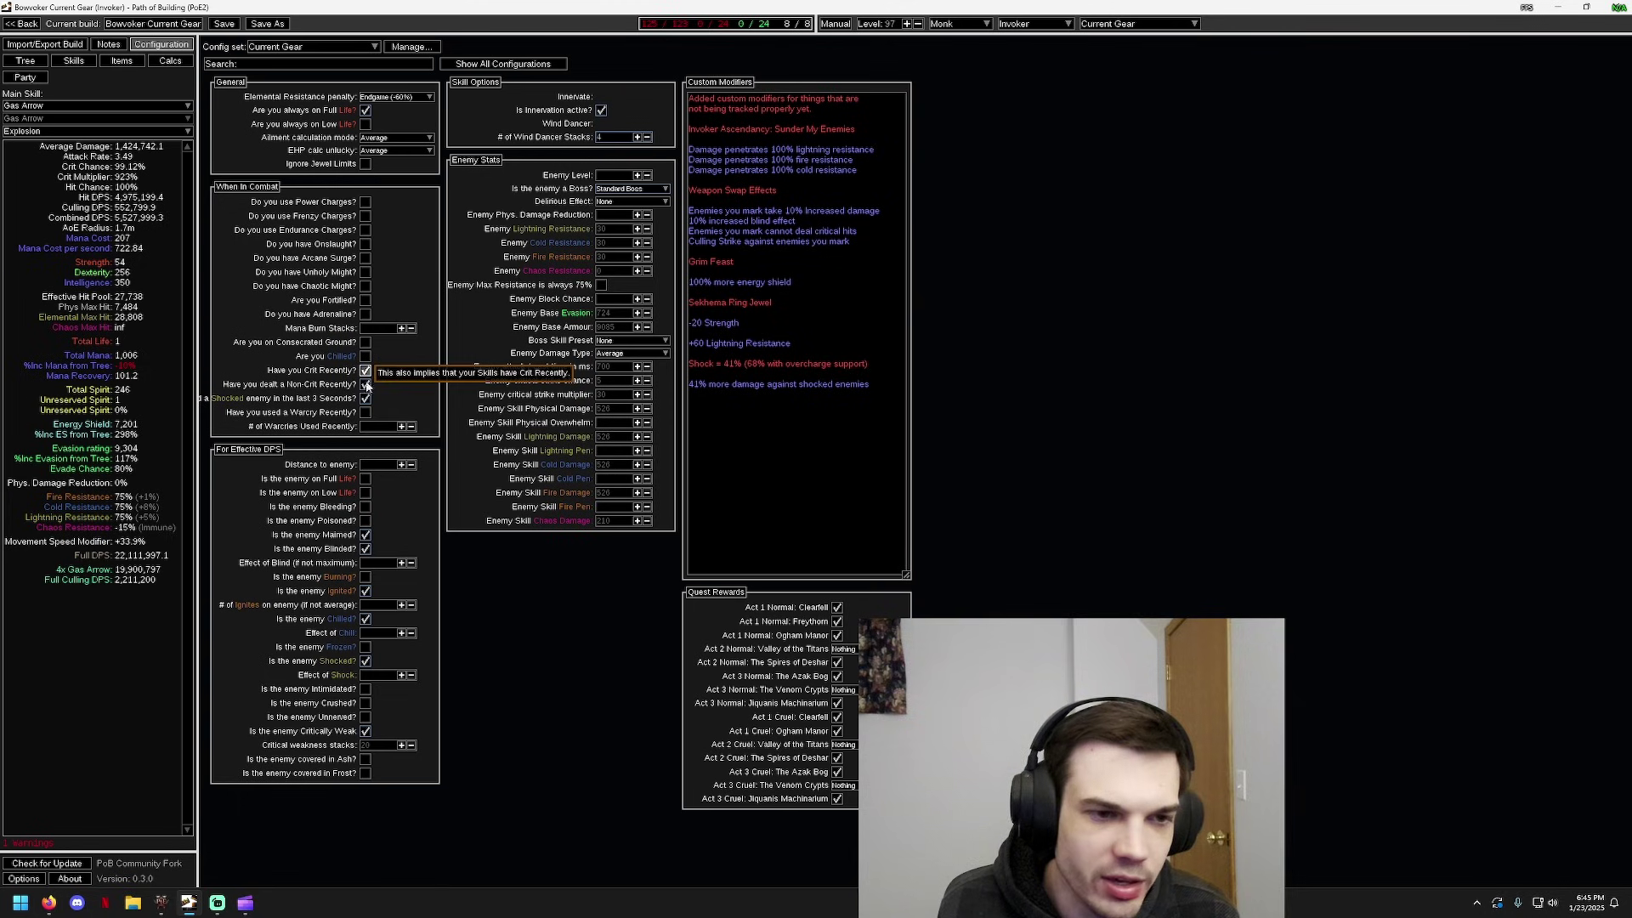
{"action": "left_click", "coordinate": [368, 663]}
{"action": "left_click", "coordinate": [367, 662]}
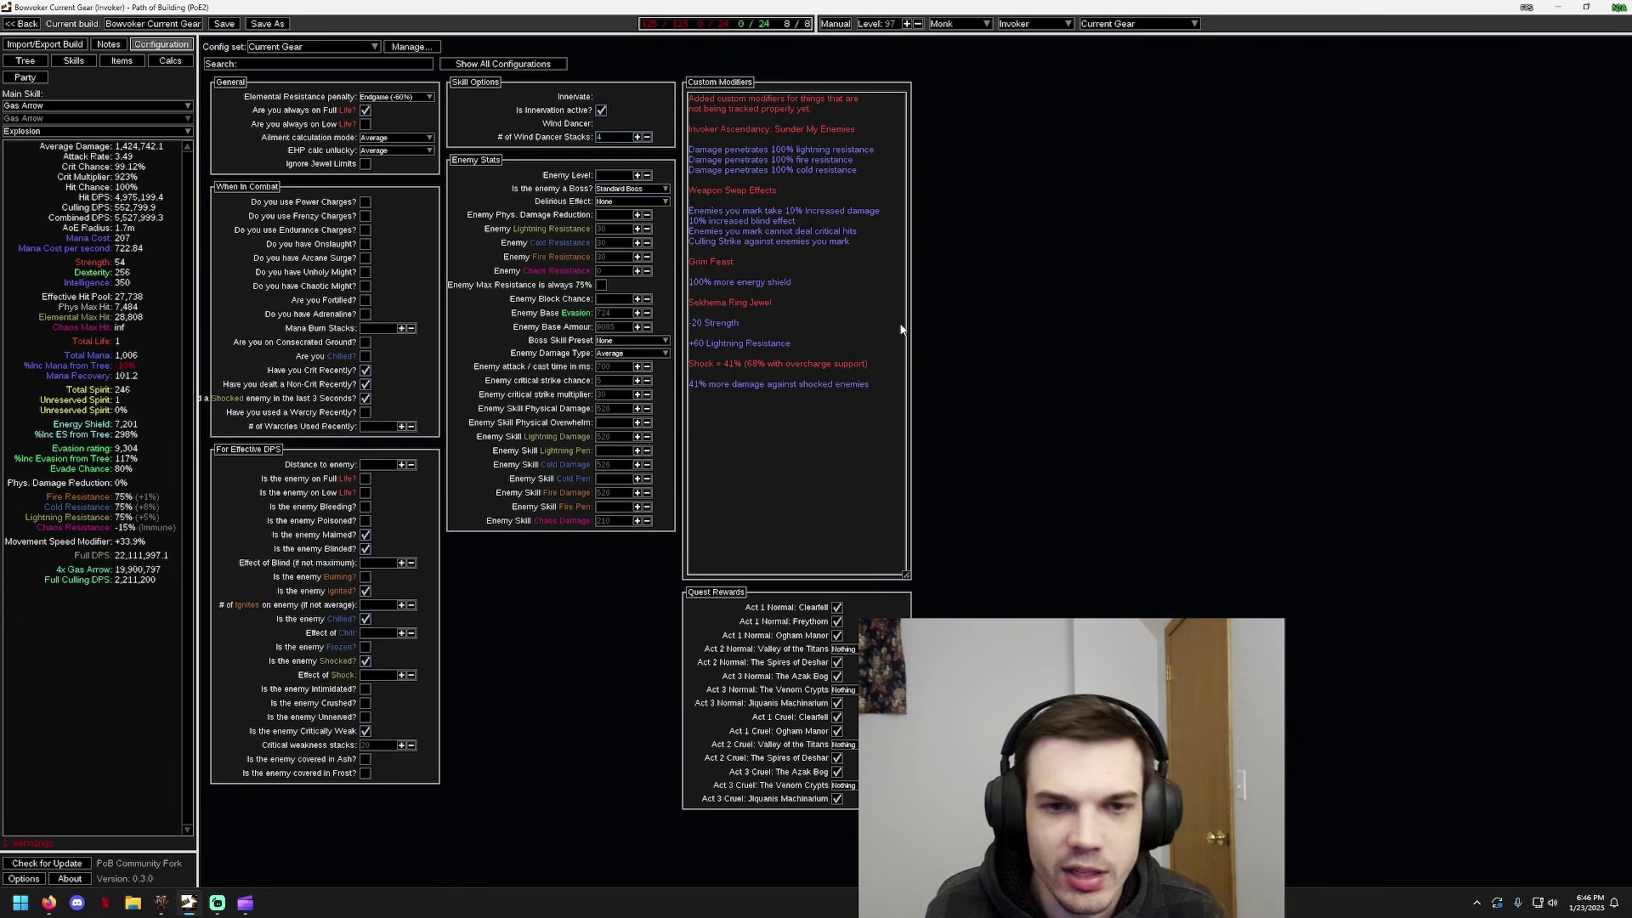
Point out the shock effect note in the custom modifiers, covering its 41% and 68% overcharge values
{"action": "left_click_drag", "start_coordinate": [885, 385], "coordinate": [737, 423]}
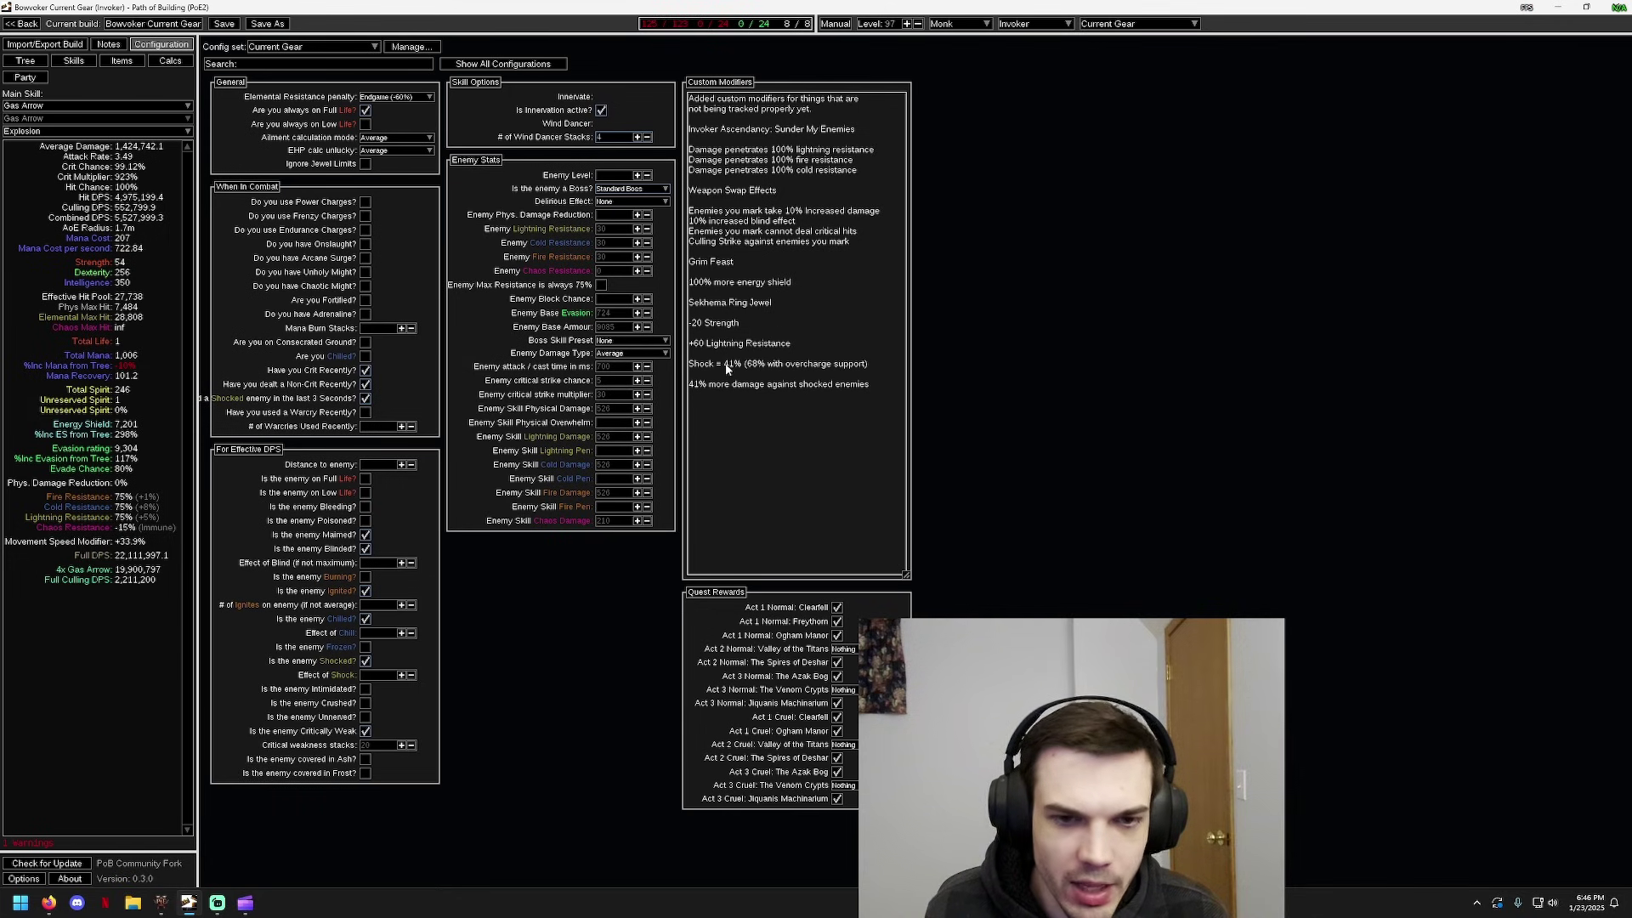
{"action": "left_click_drag", "start_coordinate": [724, 366], "coordinate": [738, 370]}
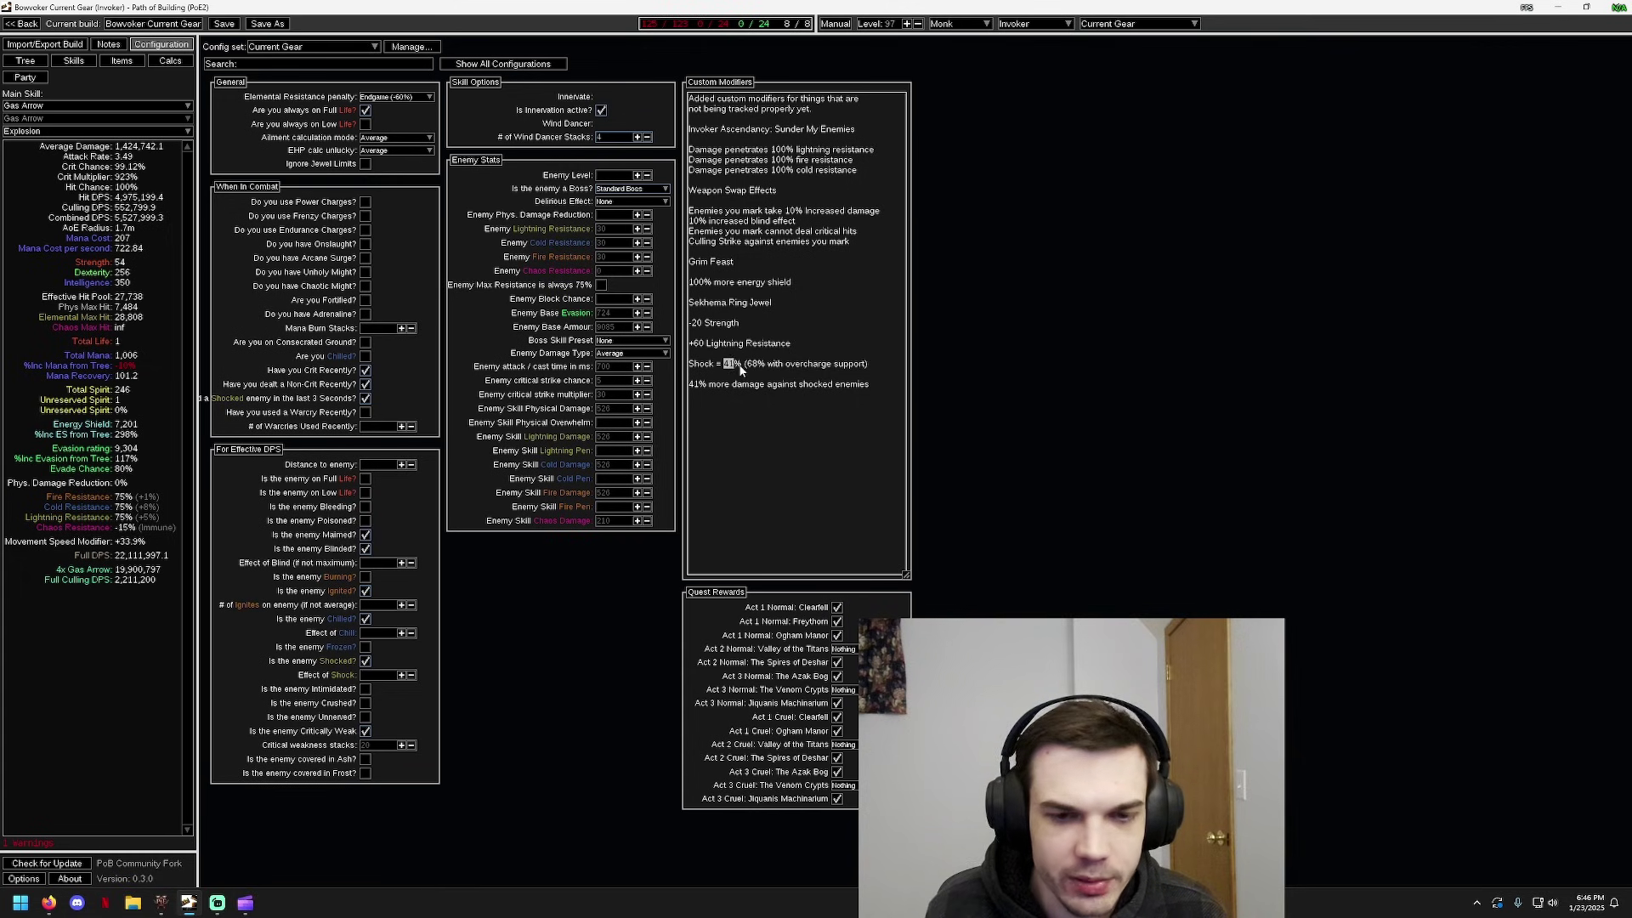
{"action": "left_click", "coordinate": [738, 366]}
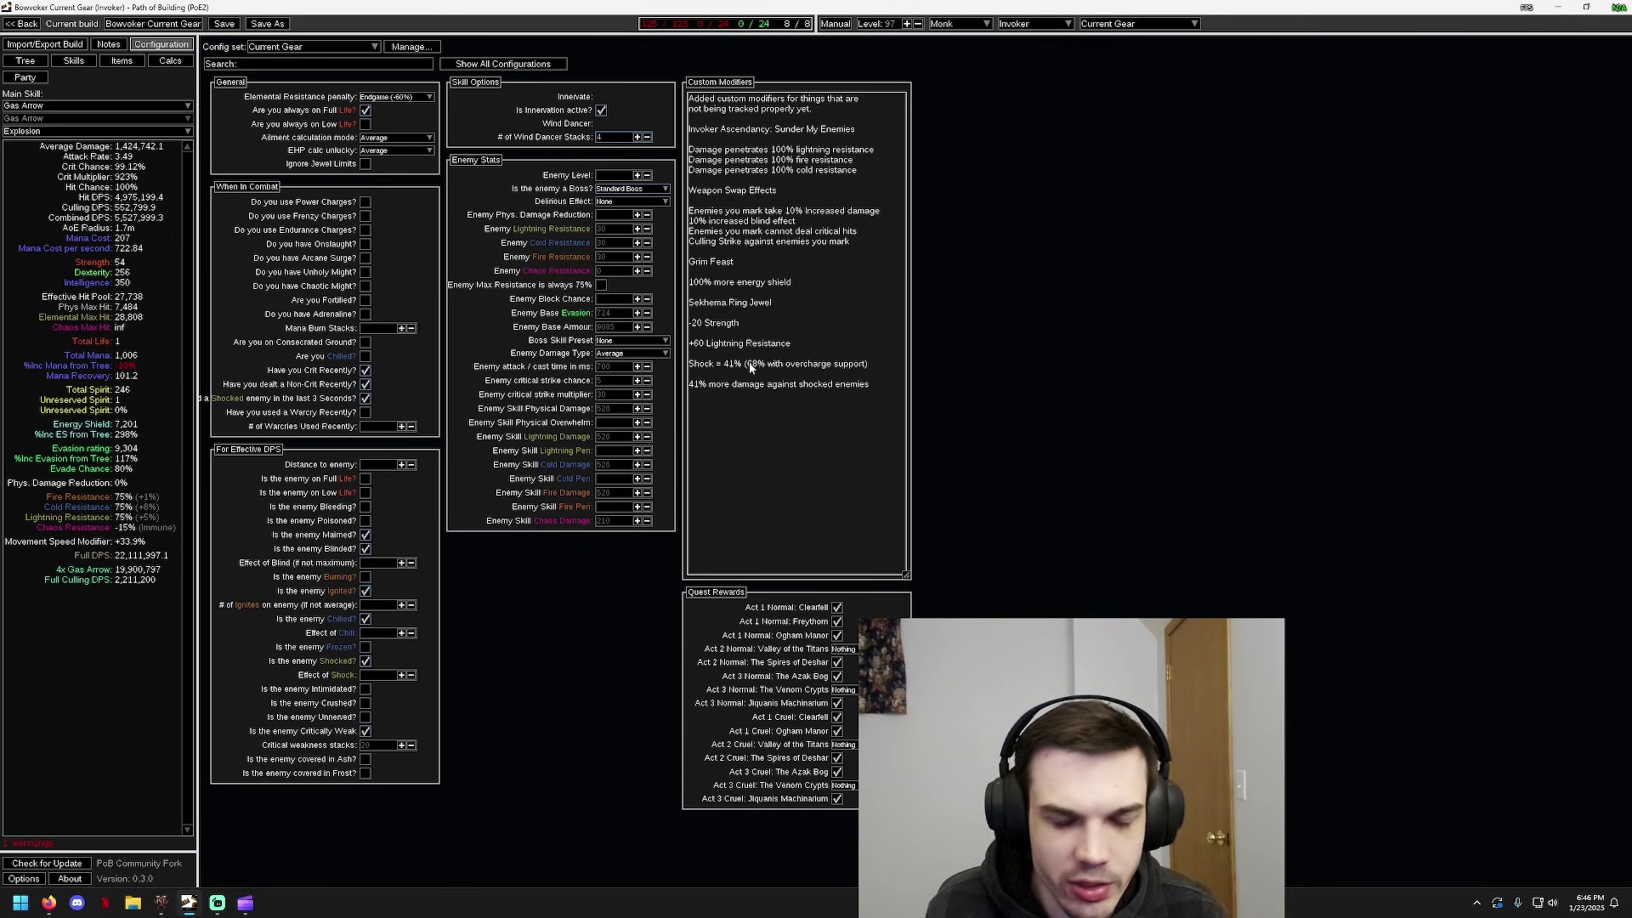
{"action": "left_click", "coordinate": [764, 364]}
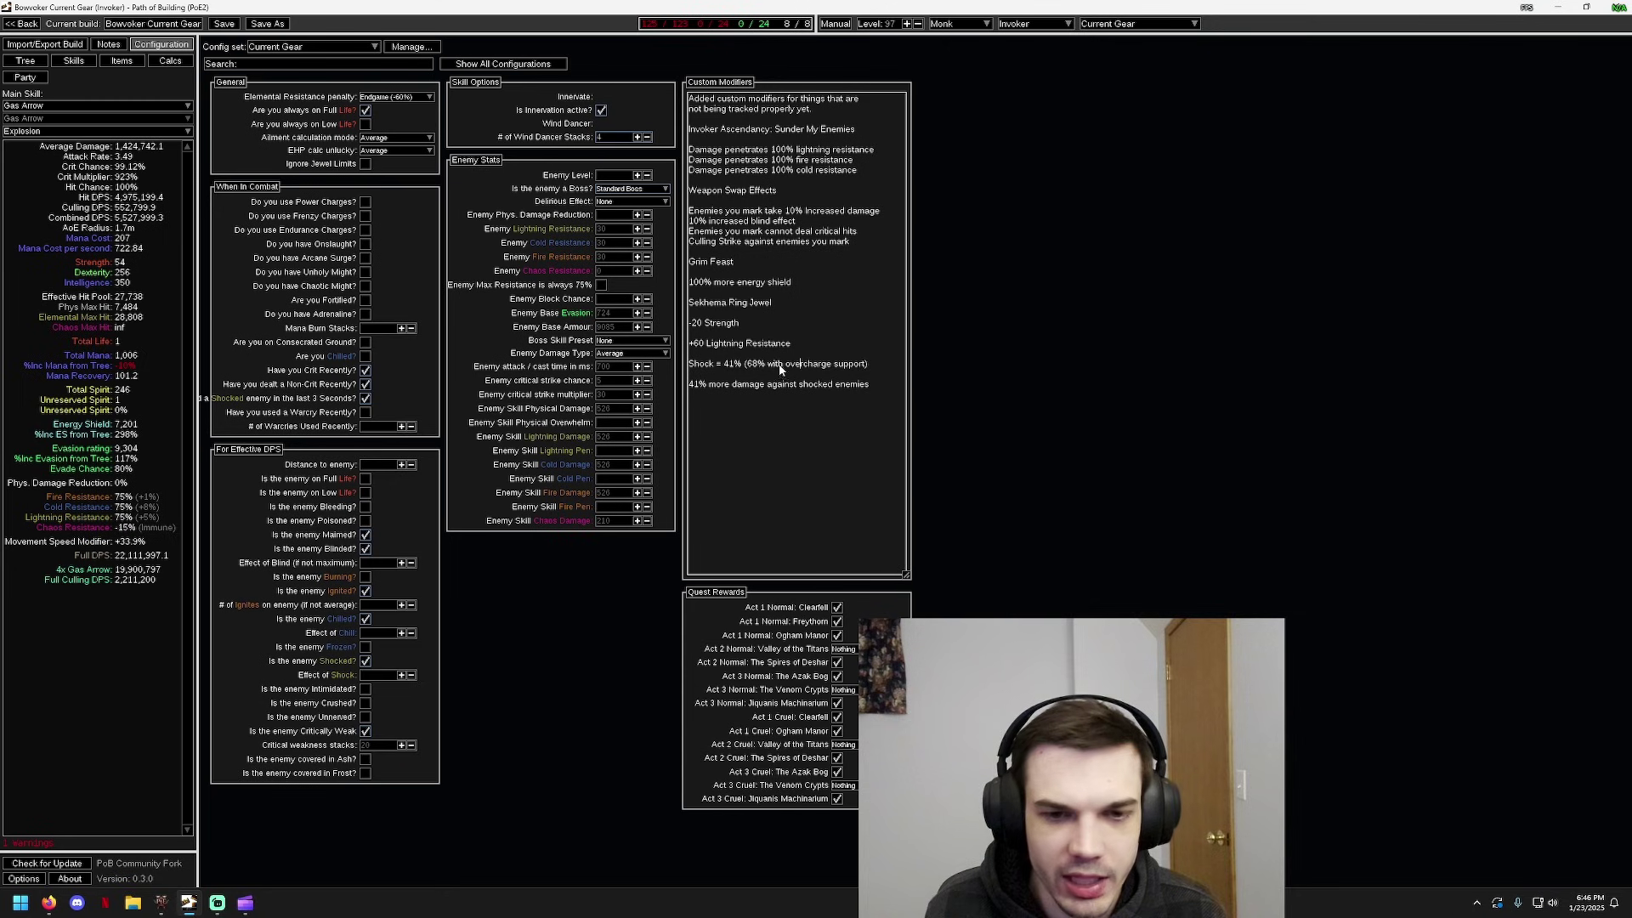
{"action": "left_click", "coordinate": [967, 395]}
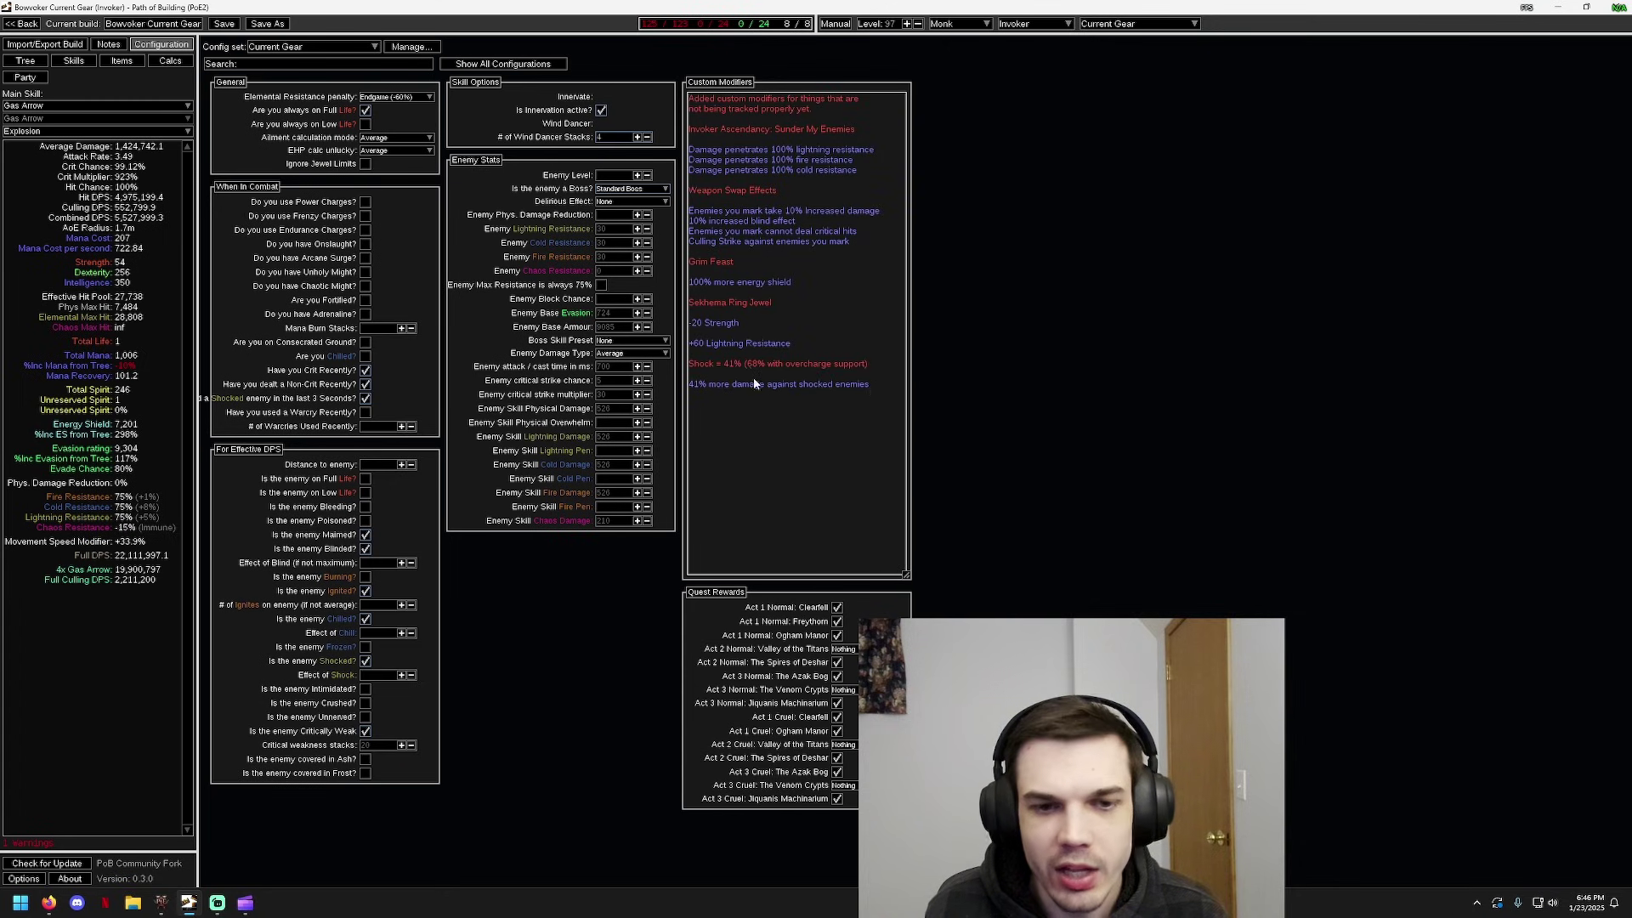
Highlight the custom modifier line "41% more damage against shocked enemies" and leave its text as it is
{"action": "left_click", "coordinate": [704, 388]}
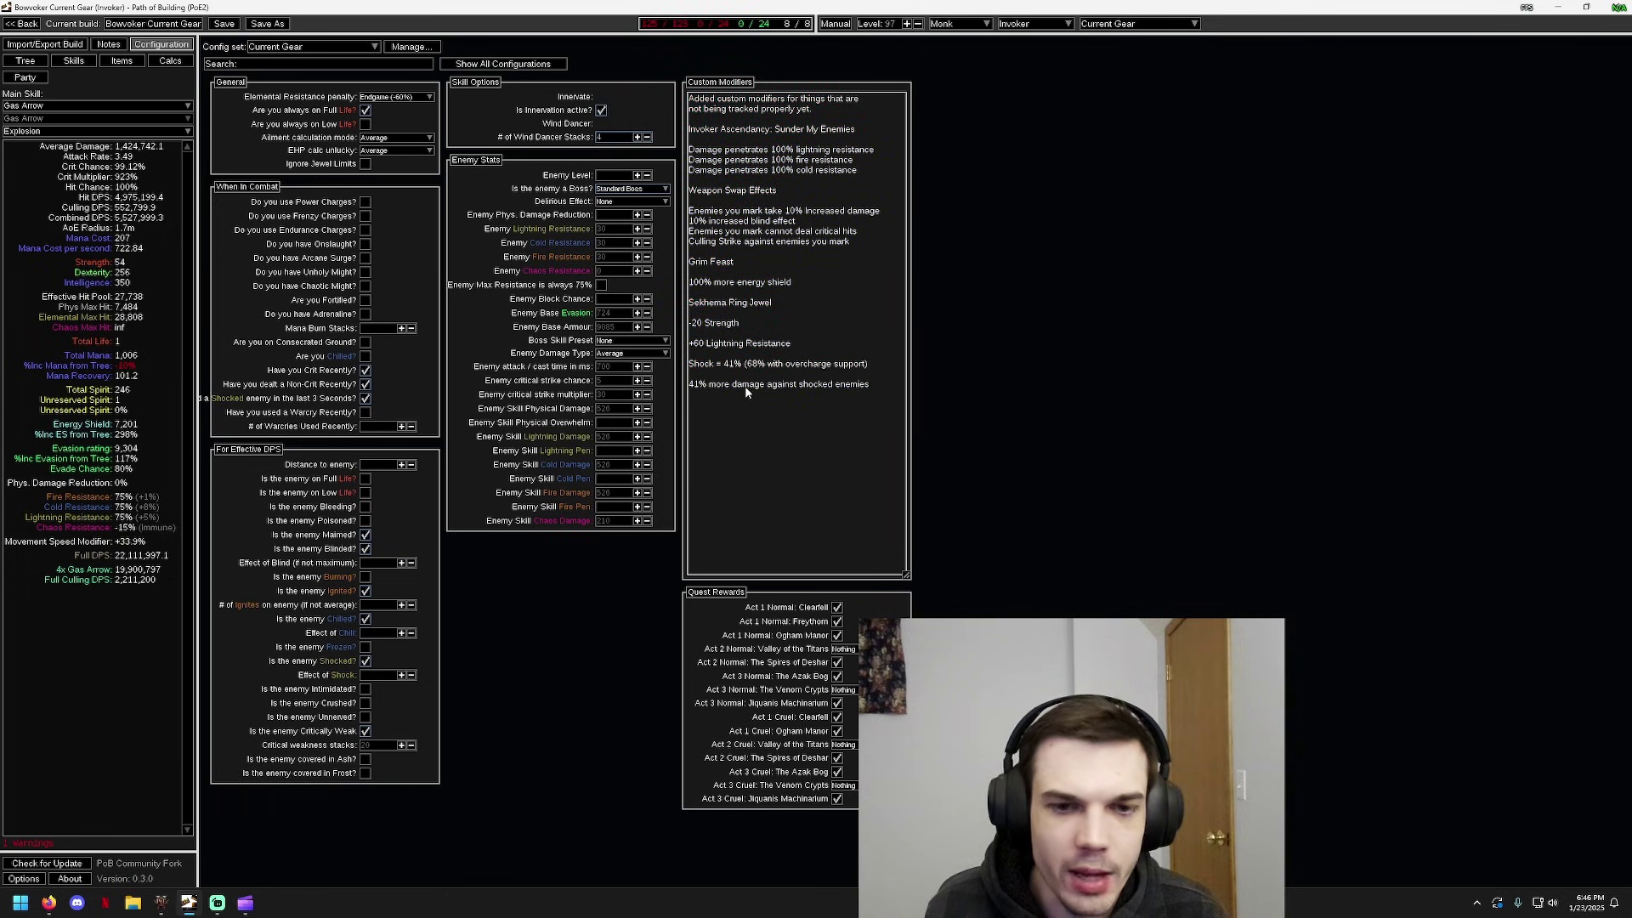
{"action": "left_click_drag", "start_coordinate": [872, 385], "coordinate": [687, 384]}
{"action": "left_click", "coordinate": [947, 408]}
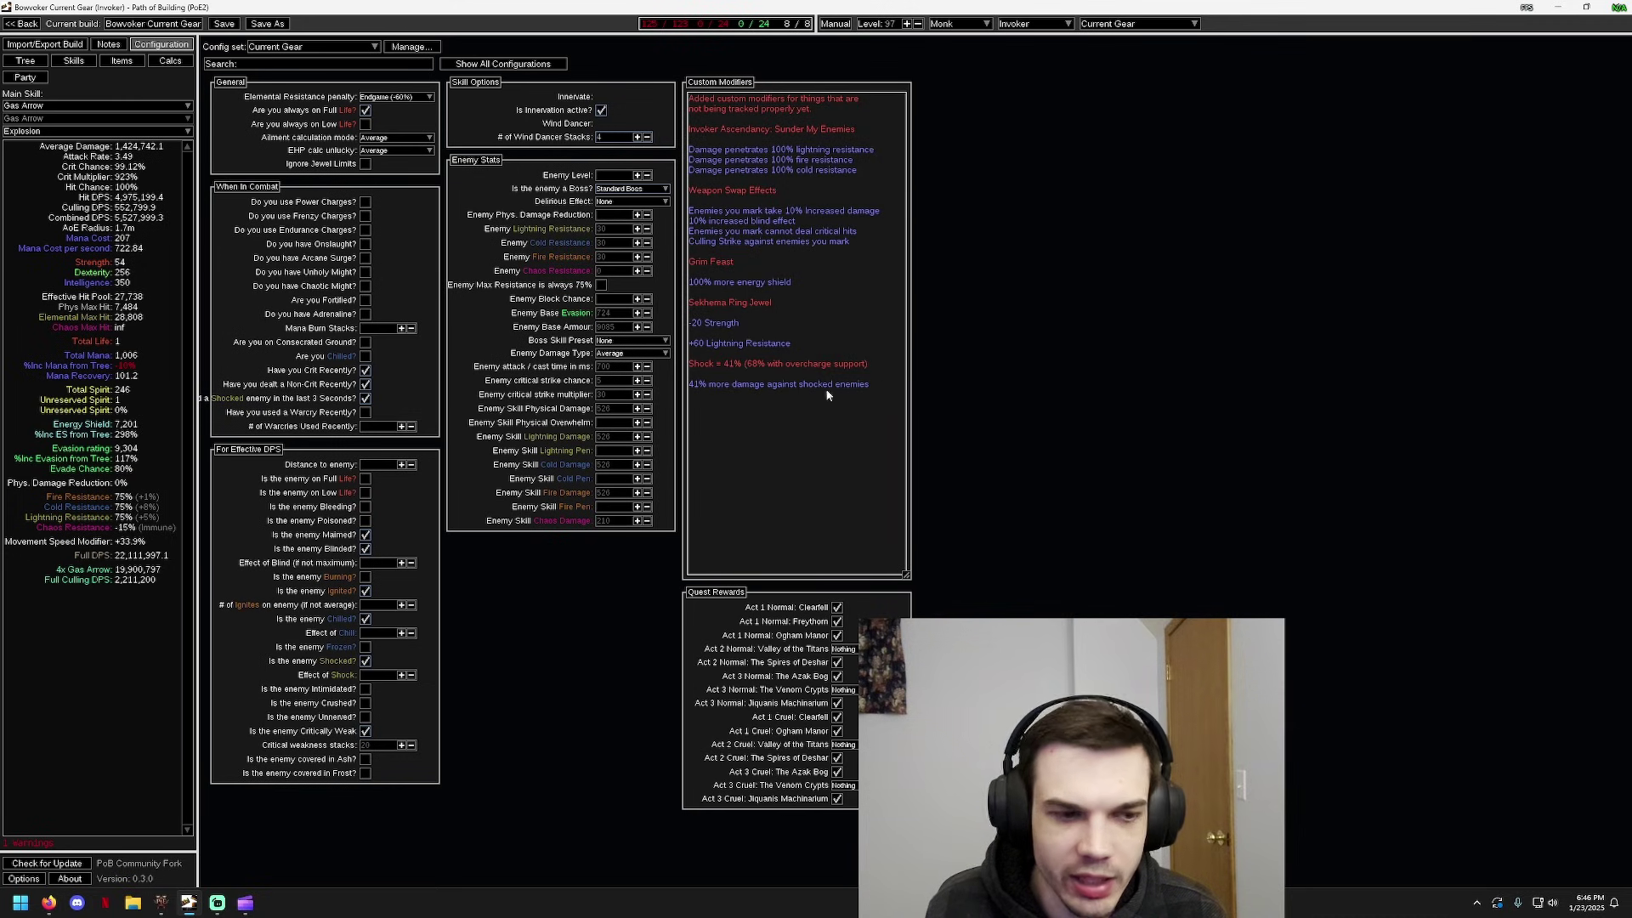
{"action": "left_click", "coordinate": [700, 385]}
{"action": "left_click_drag", "start_coordinate": [874, 384], "coordinate": [723, 388]}
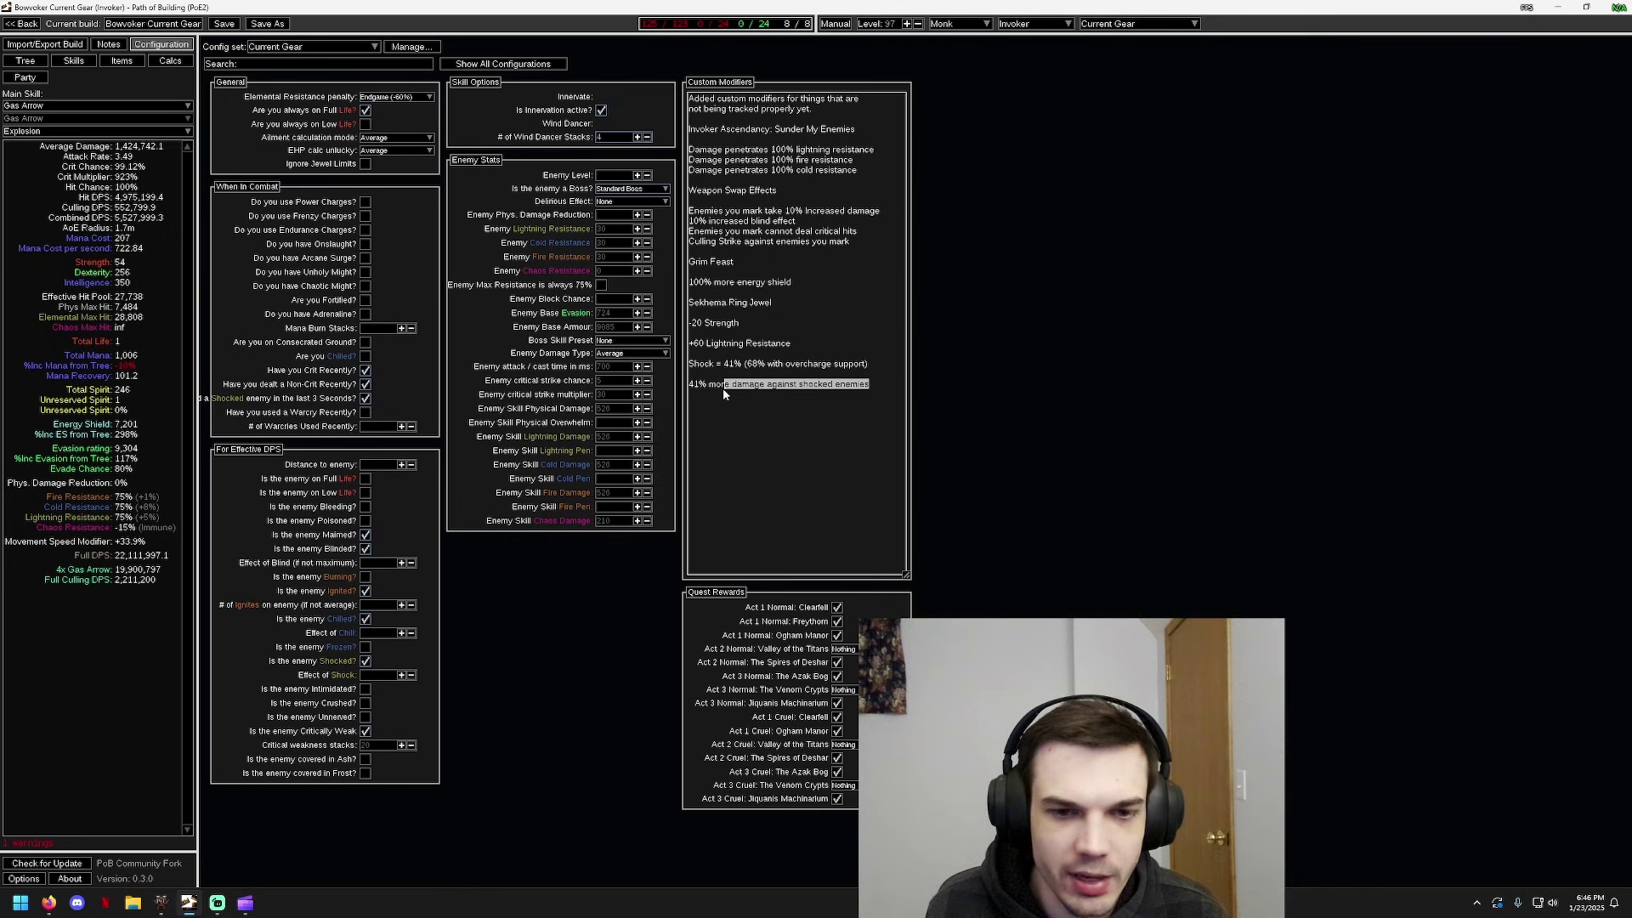
{"action": "left_click", "coordinate": [698, 387]}
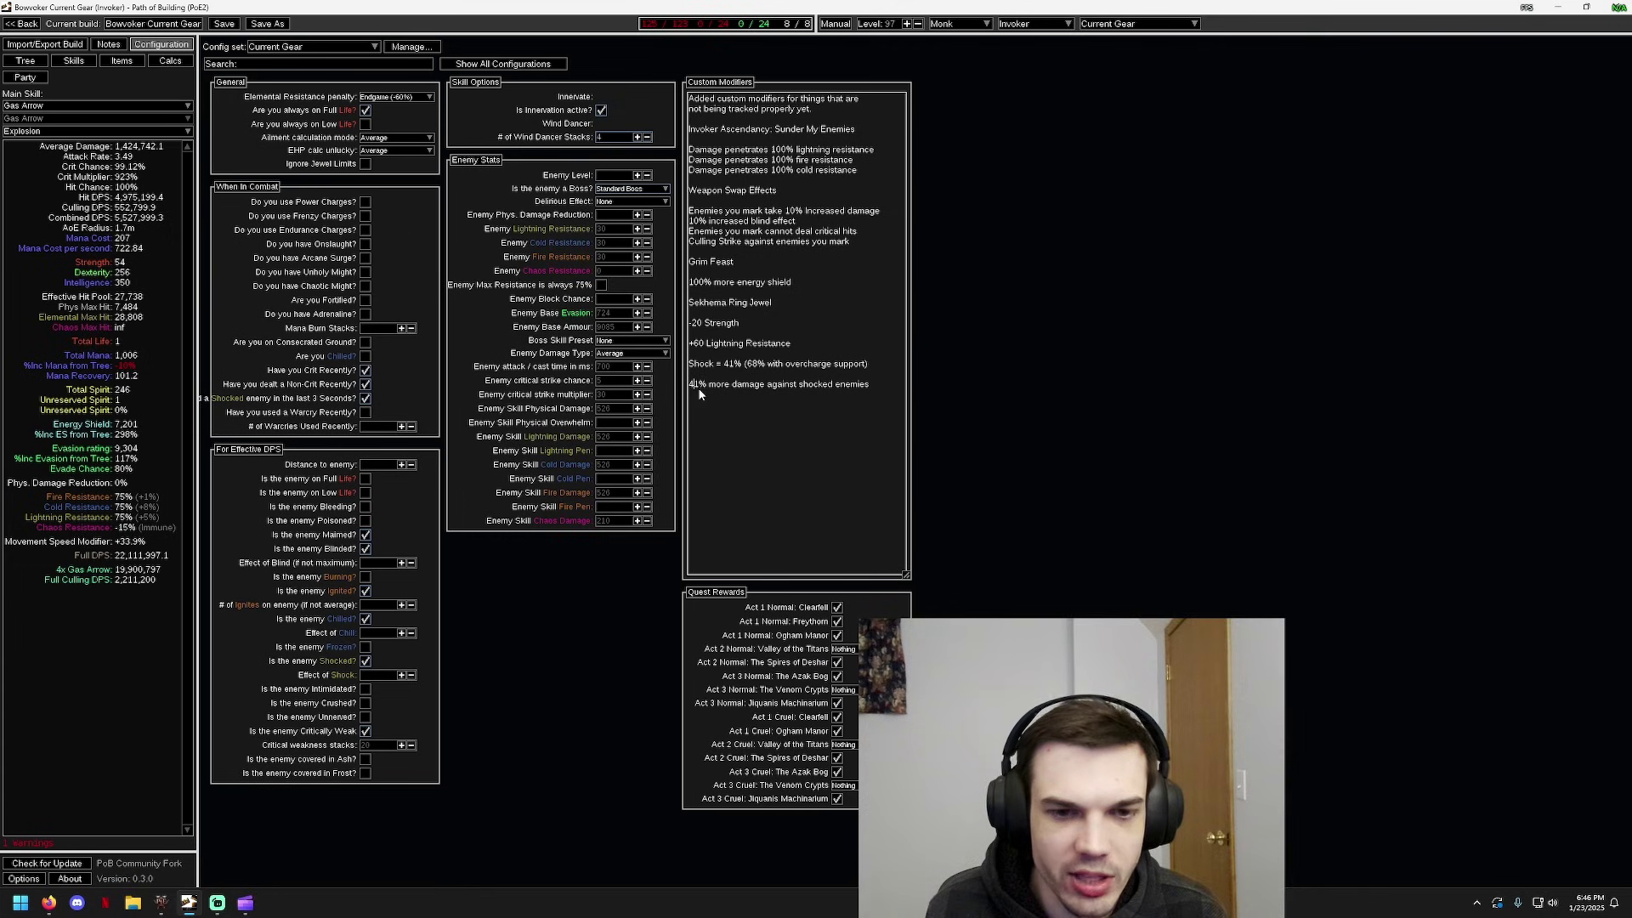
{"action": "double_click", "coordinate": [876, 385]}
{"action": "left_click_drag", "start_coordinate": [736, 388], "coordinate": [710, 386]}
{"action": "left_click", "coordinate": [789, 391]}
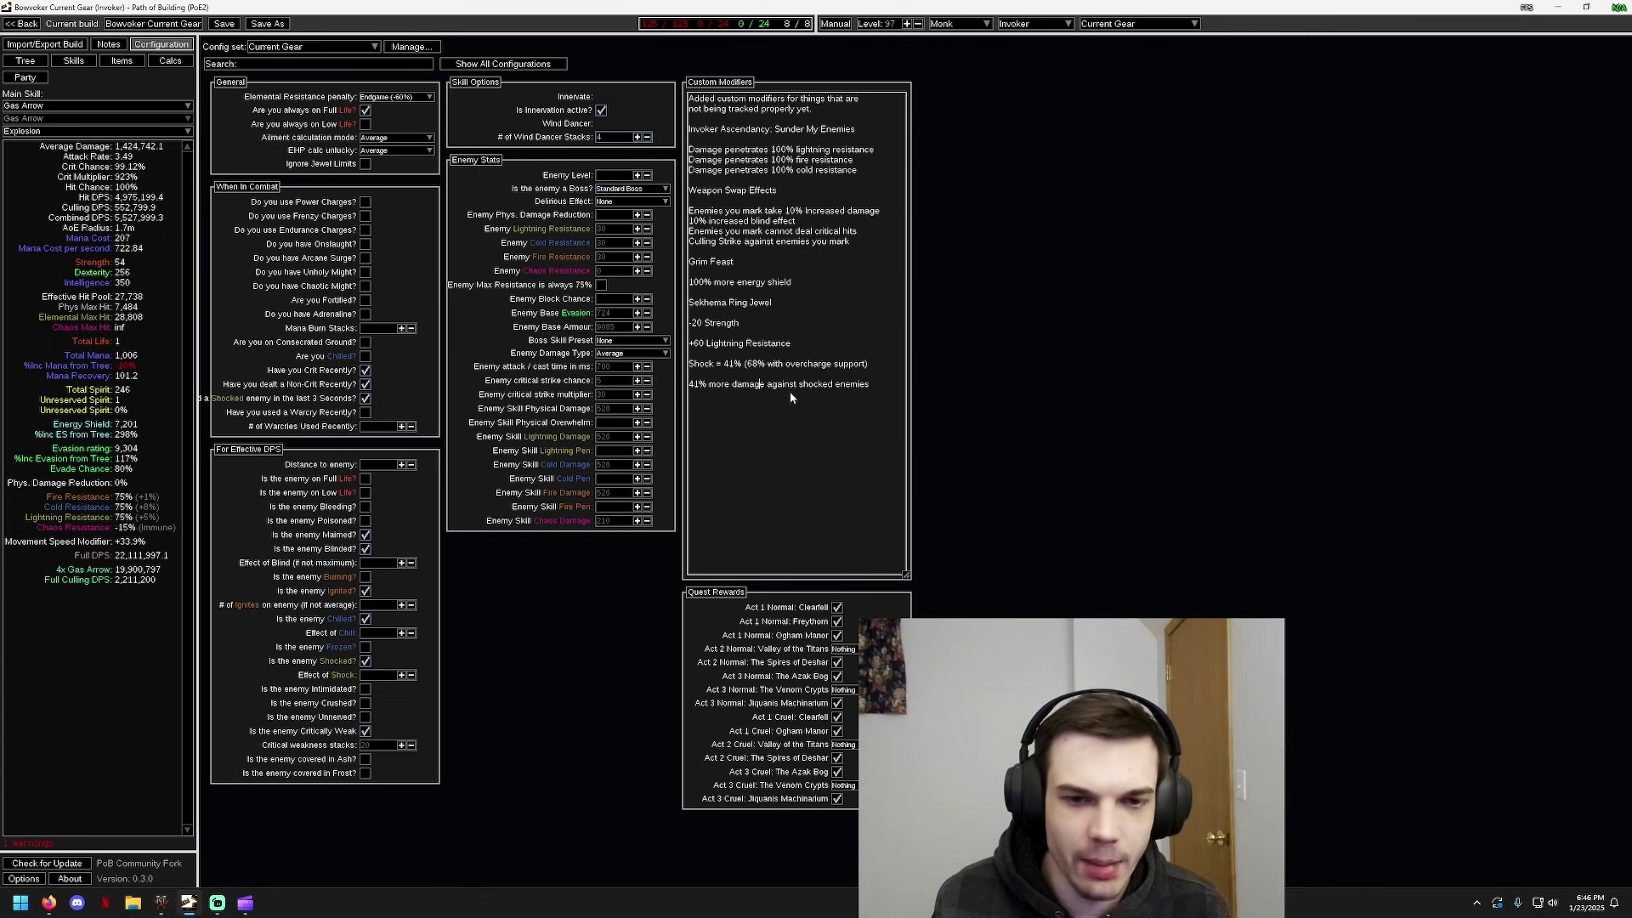
{"action": "left_click_drag", "start_coordinate": [835, 386], "coordinate": [690, 382]}
{"action": "left_click", "coordinate": [773, 412]}
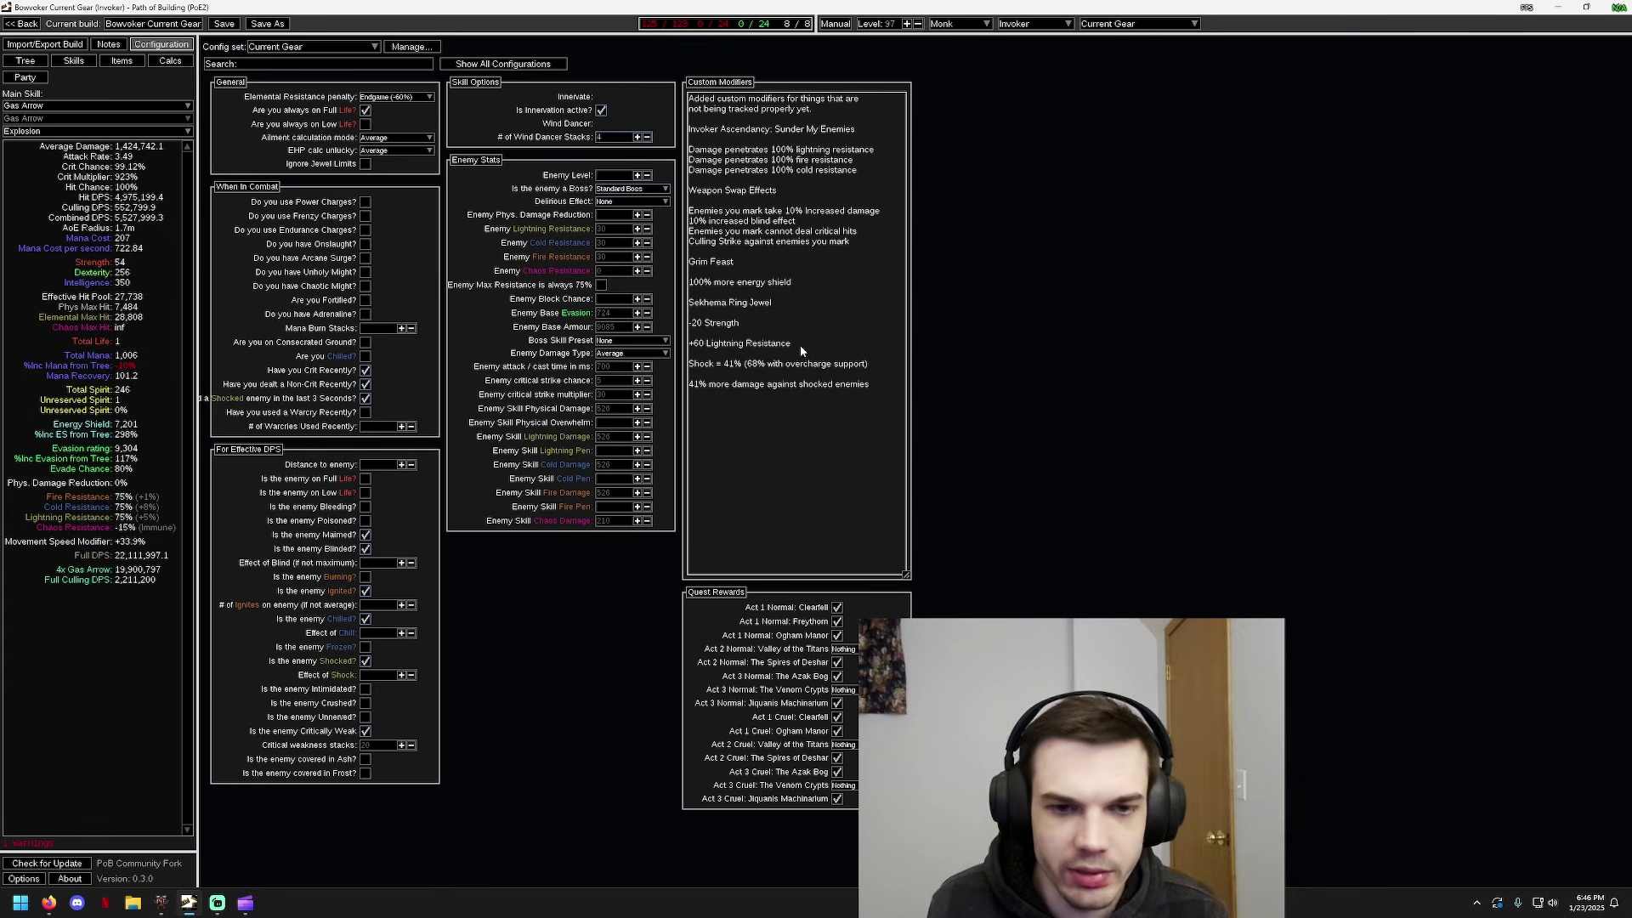
{"action": "left_click", "coordinate": [958, 335]}
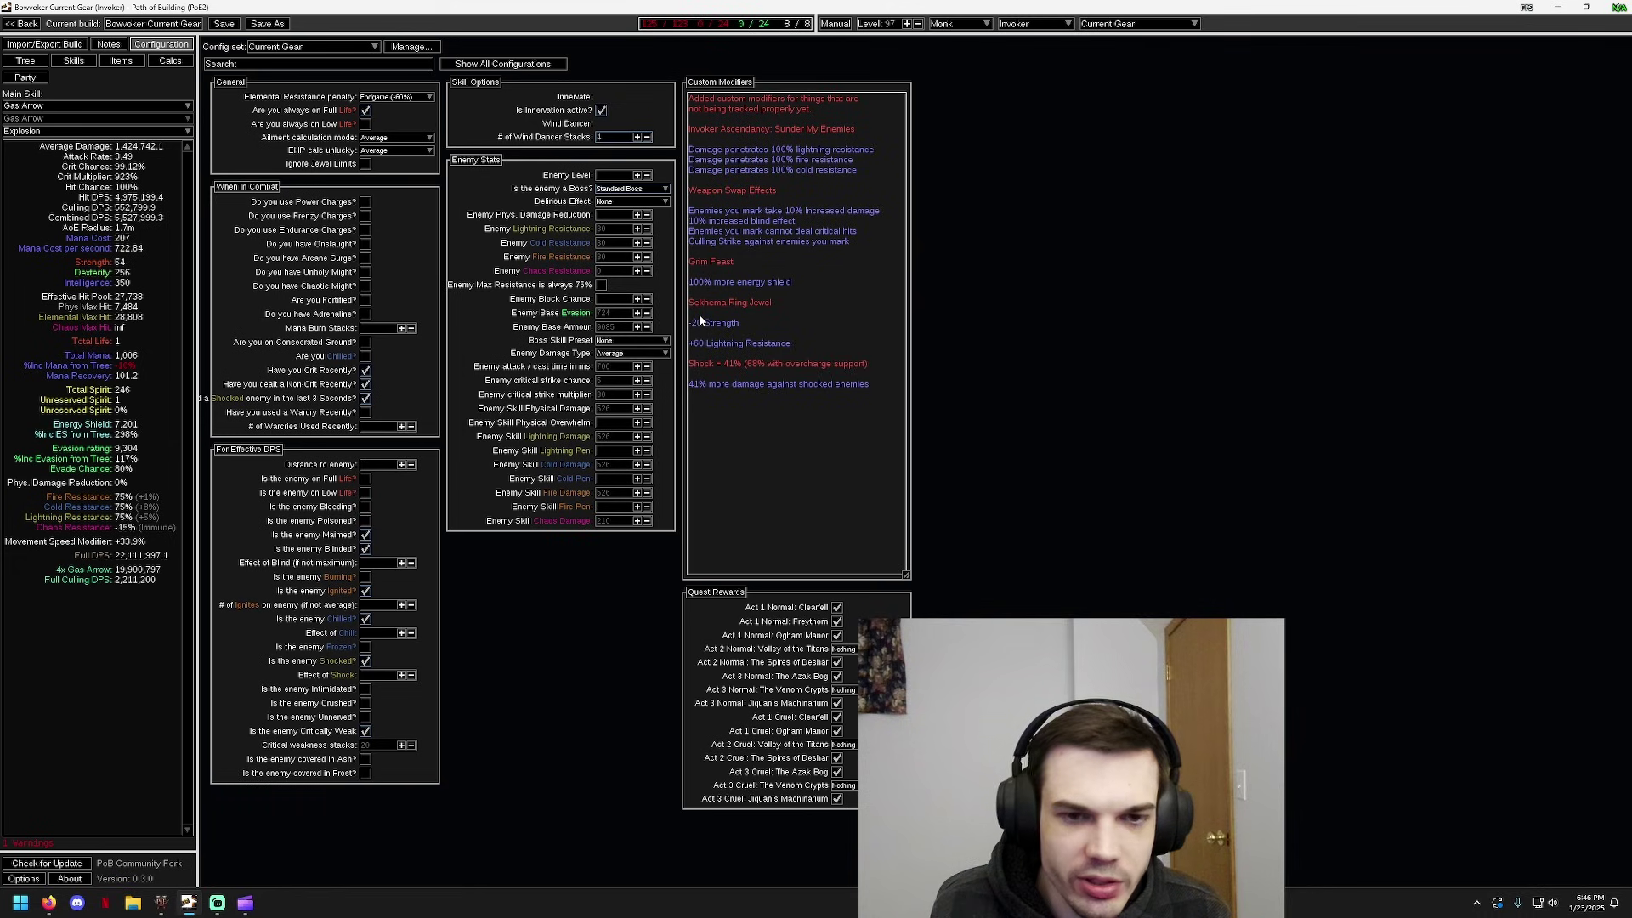
Inspect the modifiers of the equipped Sekhema's Resolve ring
{"action": "left_click", "coordinate": [73, 60]}
{"action": "left_click", "coordinate": [121, 60]}
{"action": "mouse_move", "coordinate": [347, 181]}
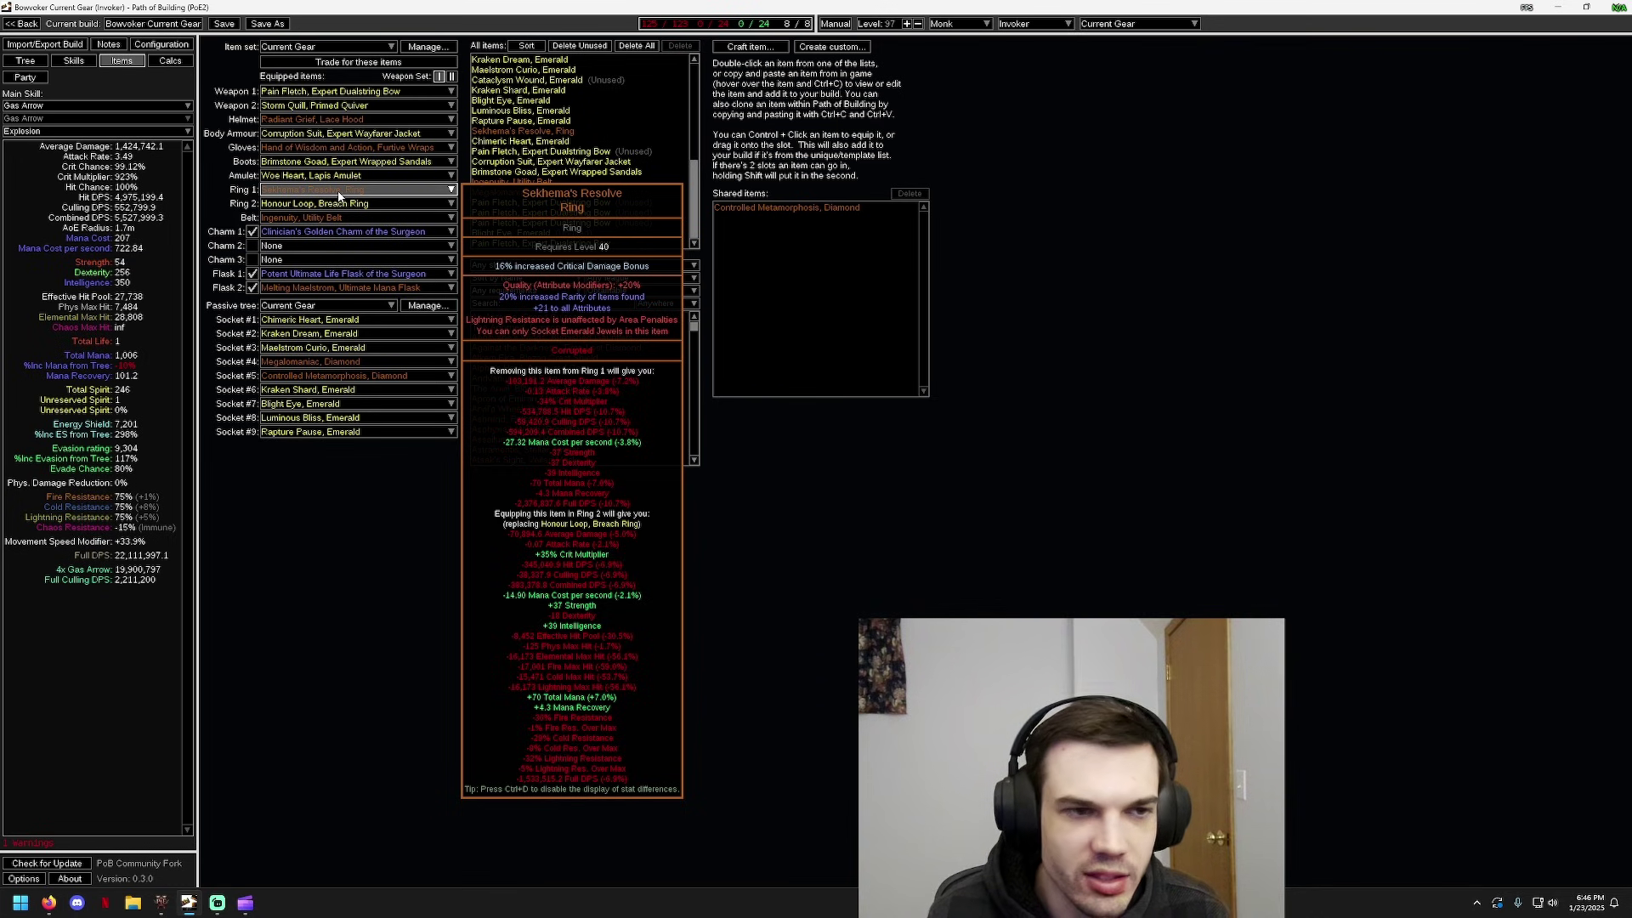
Examine the allocated path and unallocated clusters along the upper part of the passive tree
{"action": "left_click", "coordinate": [26, 60]}
{"action": "scroll", "coordinate": [858, 323], "scroll_direction": "down", "scroll_amount": 3}
{"action": "scroll", "coordinate": [1125, 575], "scroll_direction": "up", "scroll_amount": 2}
{"action": "left_click_drag", "start_coordinate": [592, 354], "coordinate": [908, 335]}
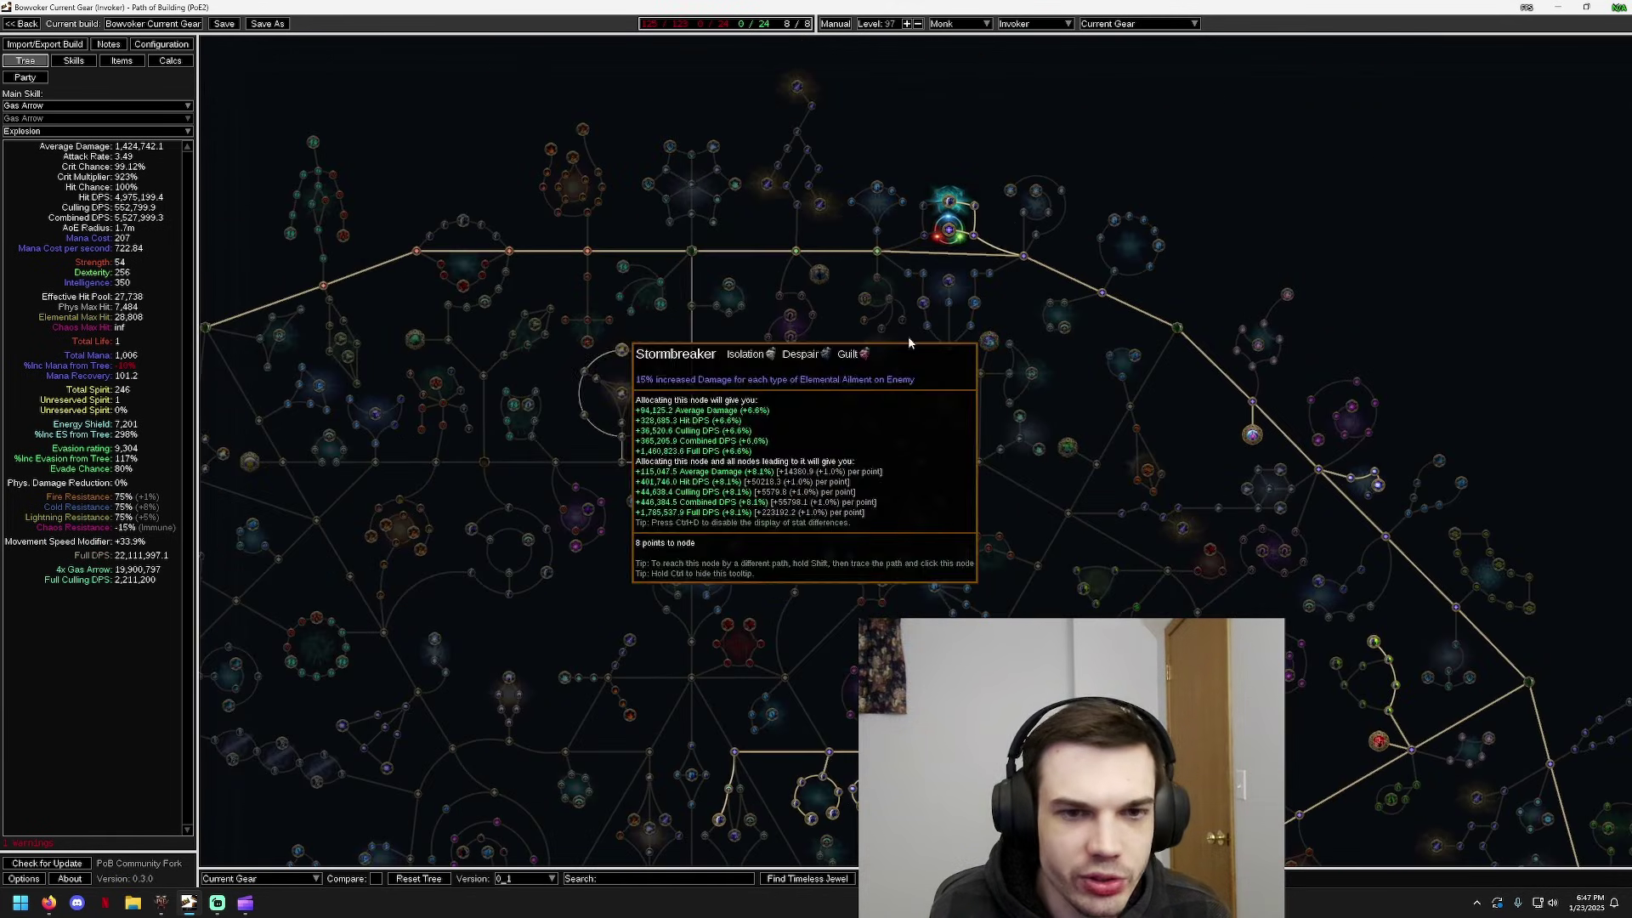
{"action": "mouse_move", "coordinate": [524, 310]}
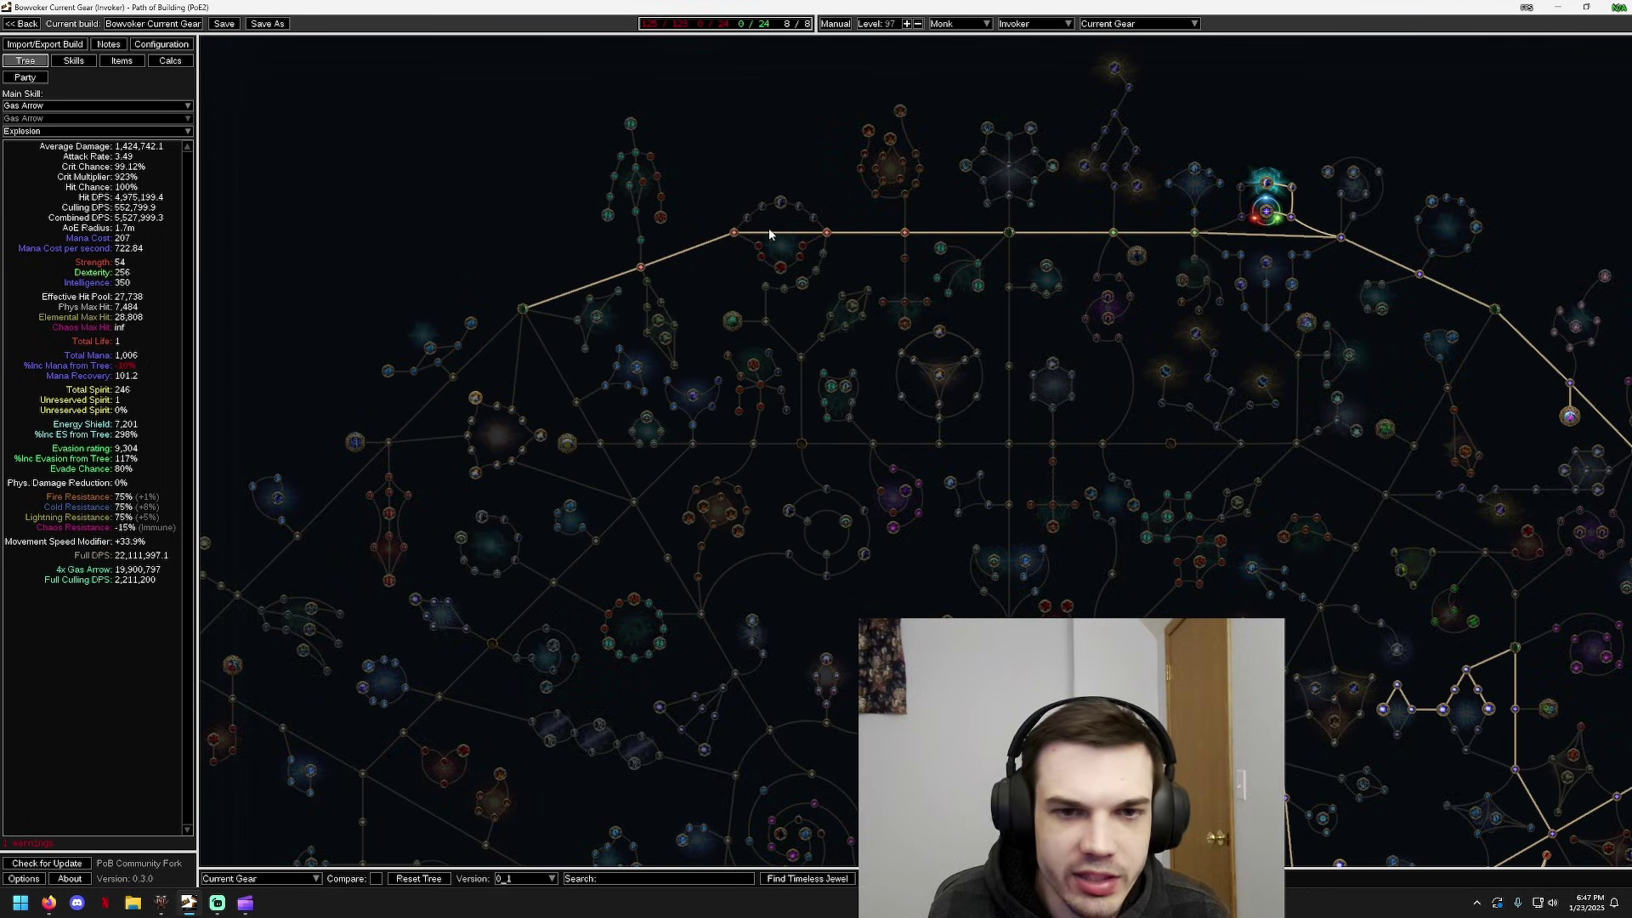
Highlight the "-20 Strength" custom modifier and compare it with the modifiers of the equipped Sekhema's Resolve ring
{"action": "left_click", "coordinate": [161, 44]}
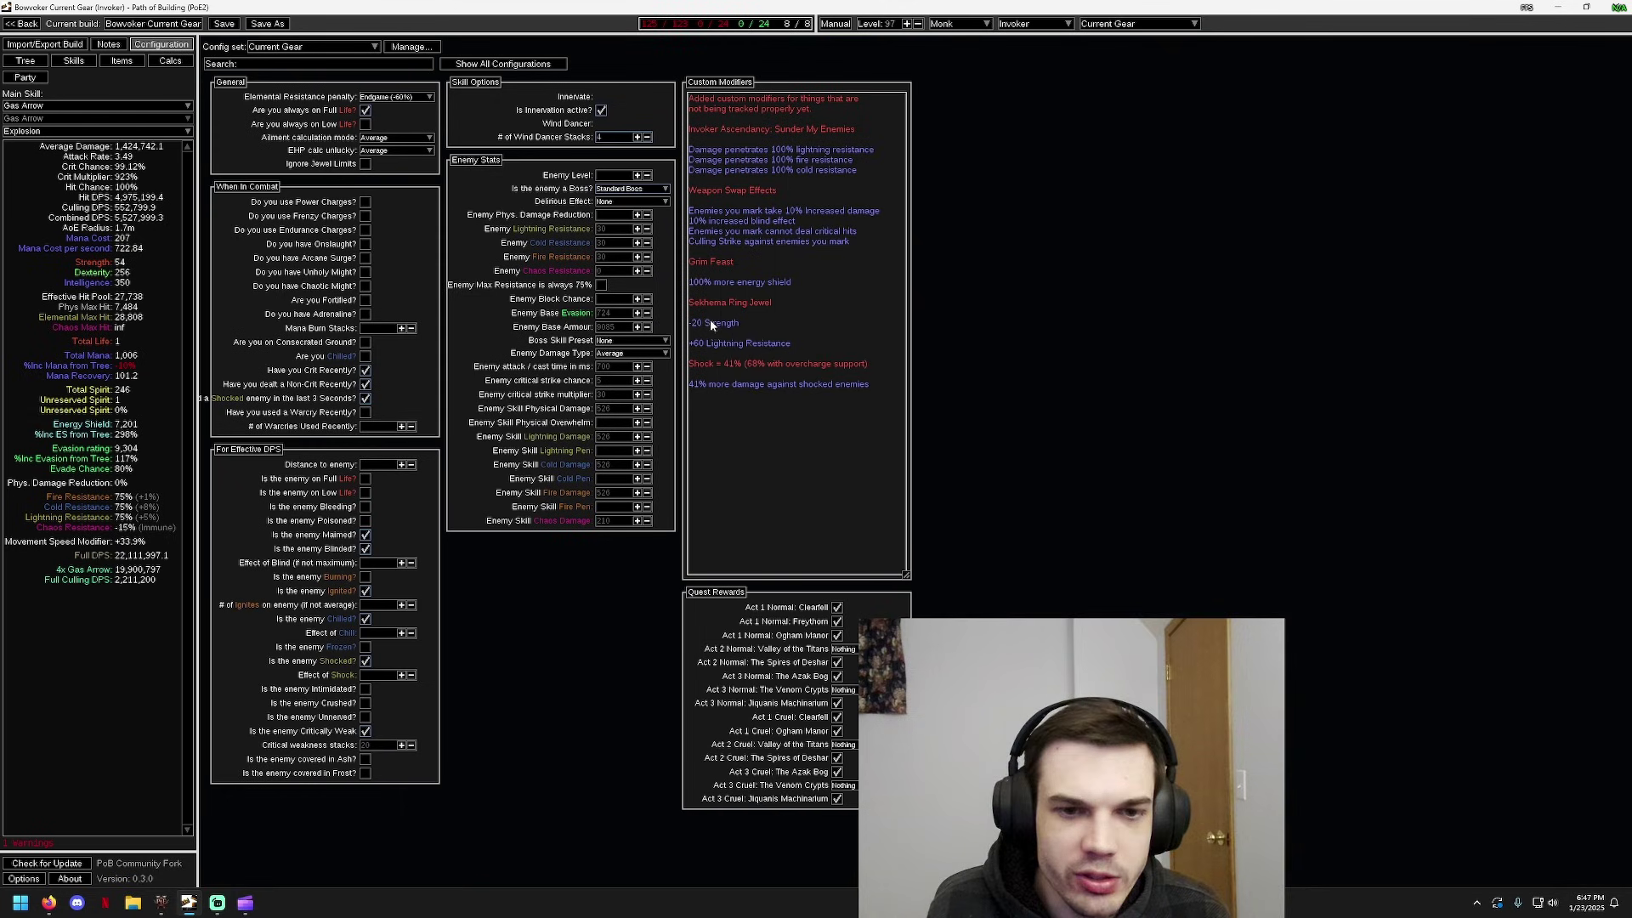
{"action": "left_click", "coordinate": [745, 324]}
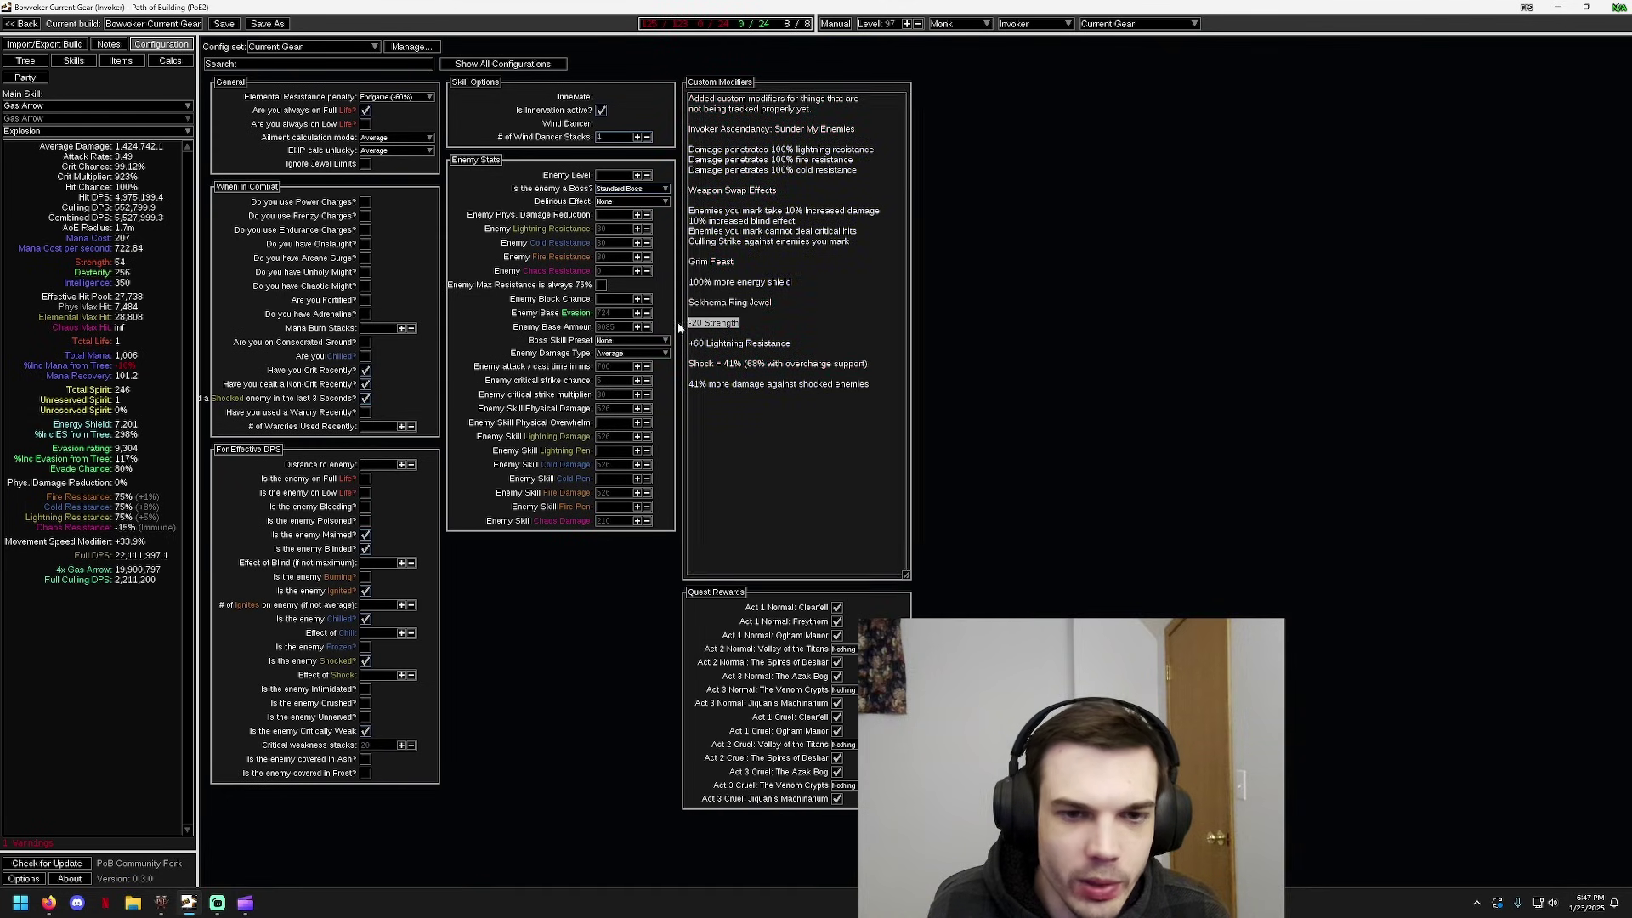
{"action": "left_click_drag", "start_coordinate": [739, 323], "coordinate": [706, 332]}
{"action": "left_click", "coordinate": [122, 61]}
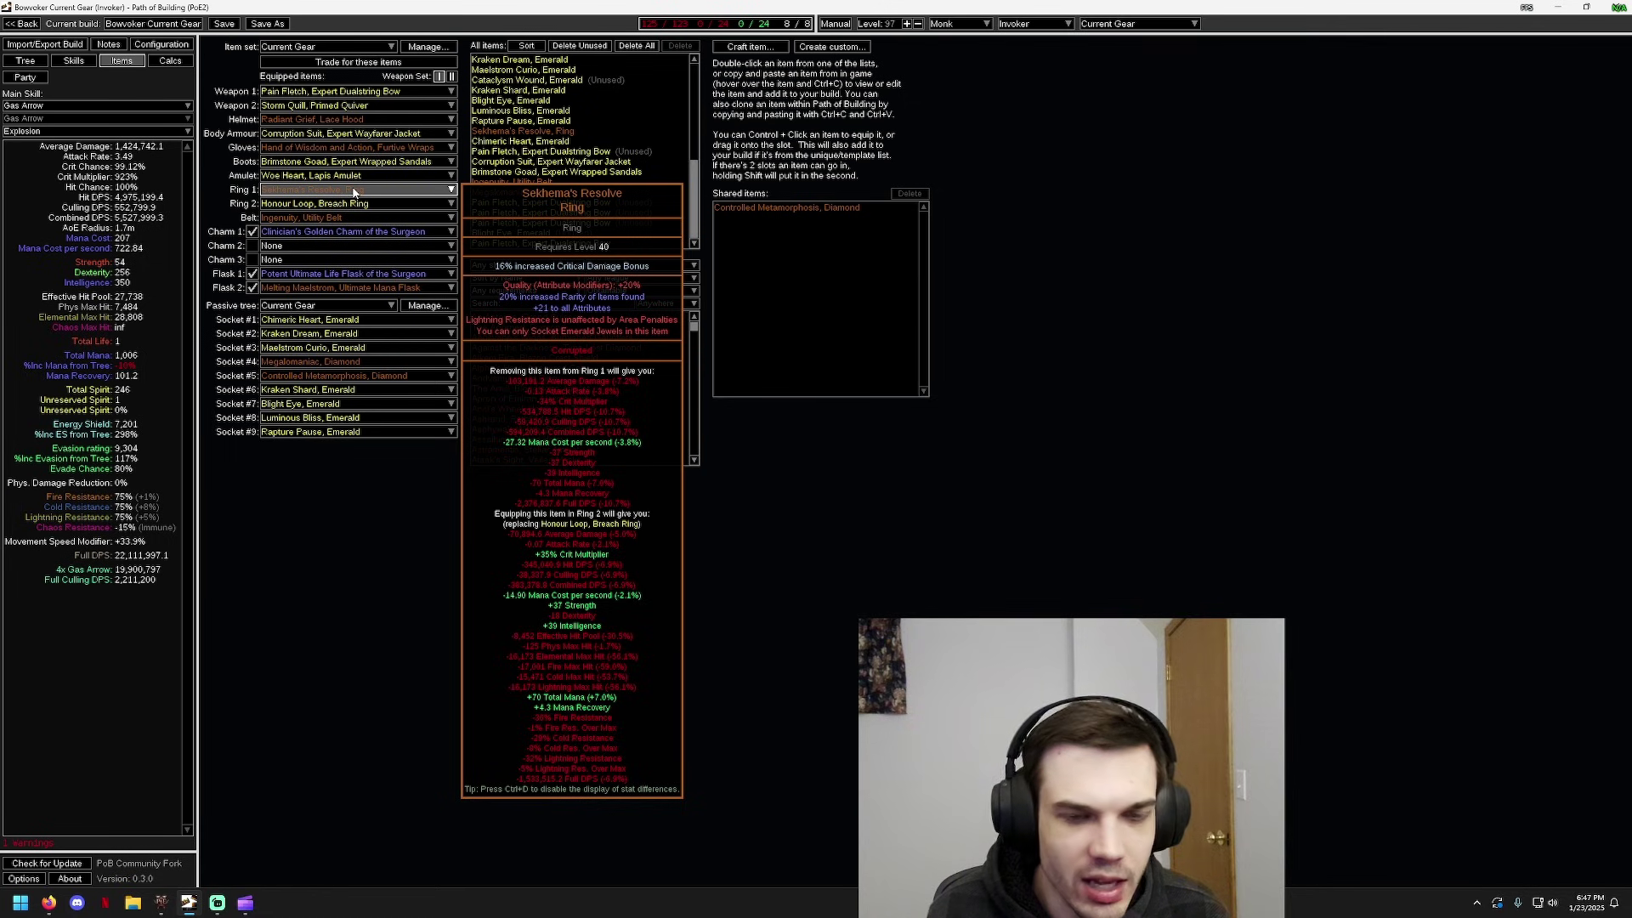
Highlight the "-20 Strength" and "+60 Lightning Resistance" lines under the Sekhema Ring Jewel heading in the custom modifiers
{"action": "left_click", "coordinate": [161, 45]}
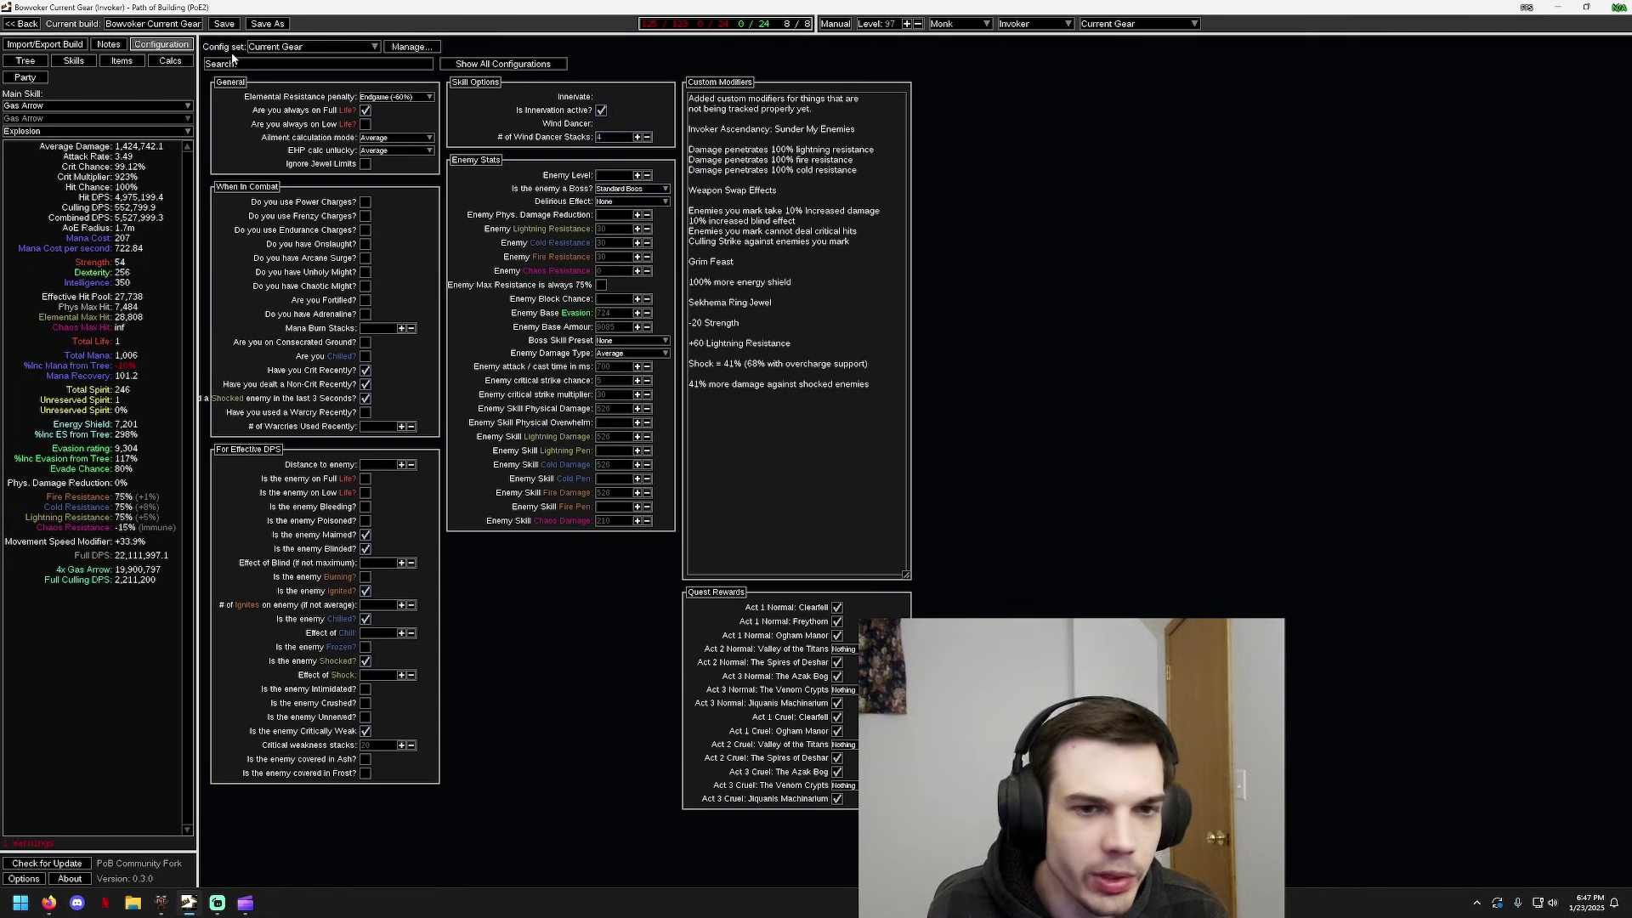
{"action": "left_click", "coordinate": [798, 345]}
{"action": "left_click_drag", "start_coordinate": [797, 346], "coordinate": [684, 325]}
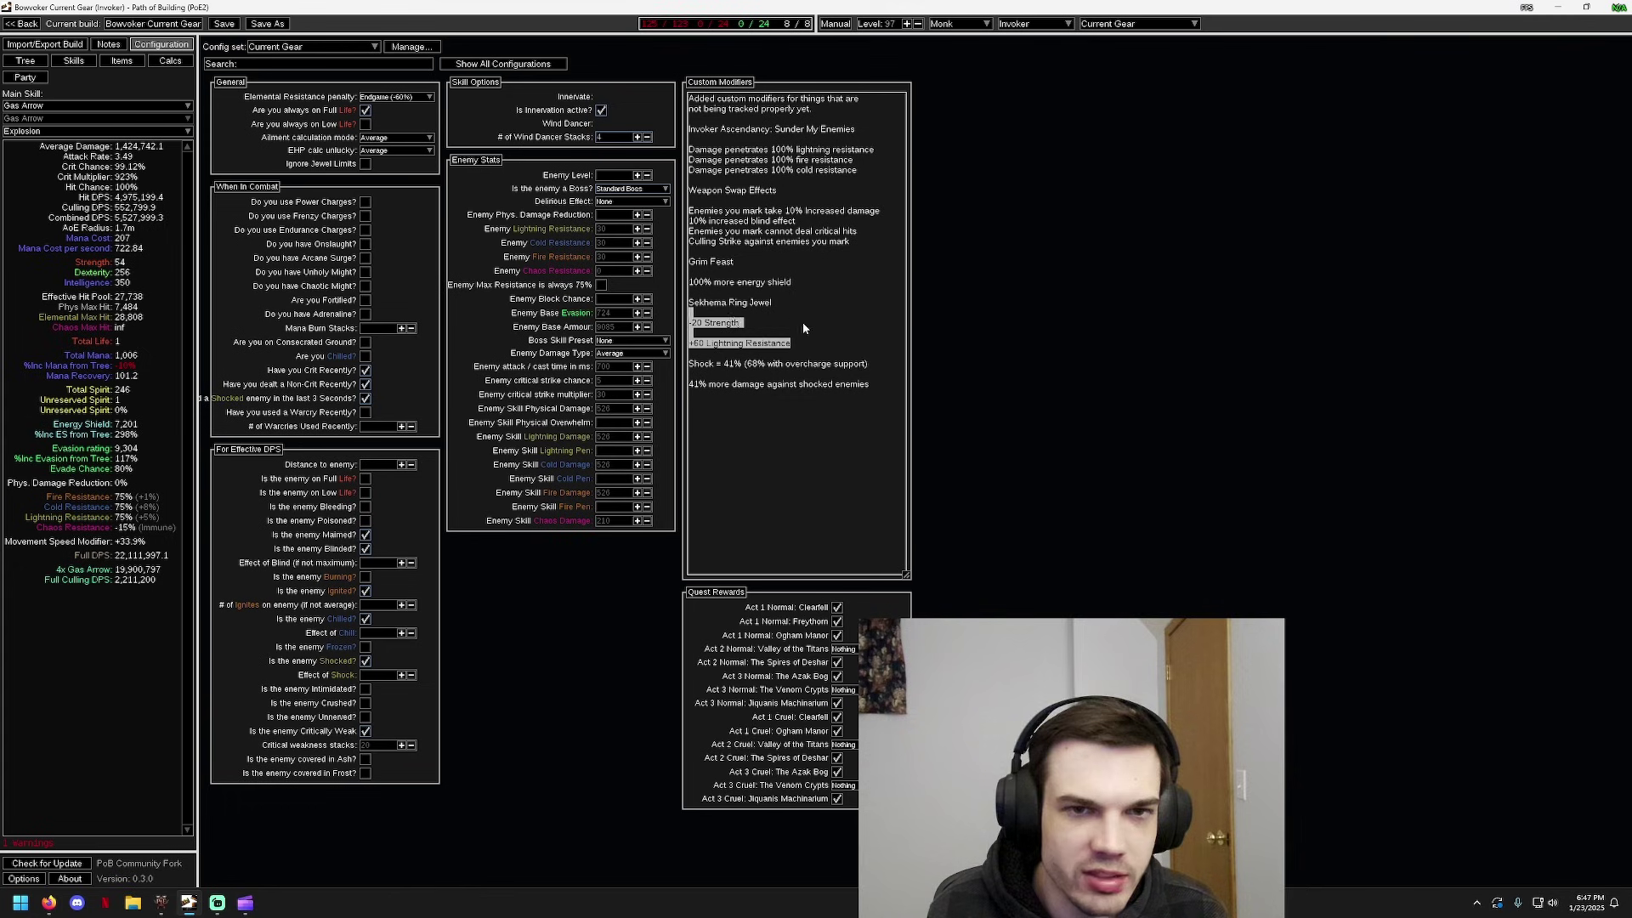
{"action": "left_click", "coordinate": [803, 323]}
{"action": "mouse_move", "coordinate": [807, 344]}
{"action": "left_mouse_down"}
{"action": "mouse_move", "coordinate": [685, 340]}
{"action": "mouse_move", "coordinate": [690, 325]}
{"action": "mouse_move", "coordinate": [812, 329]}
{"action": "left_mouse_up"}
{"action": "left_click", "coordinate": [829, 325]}
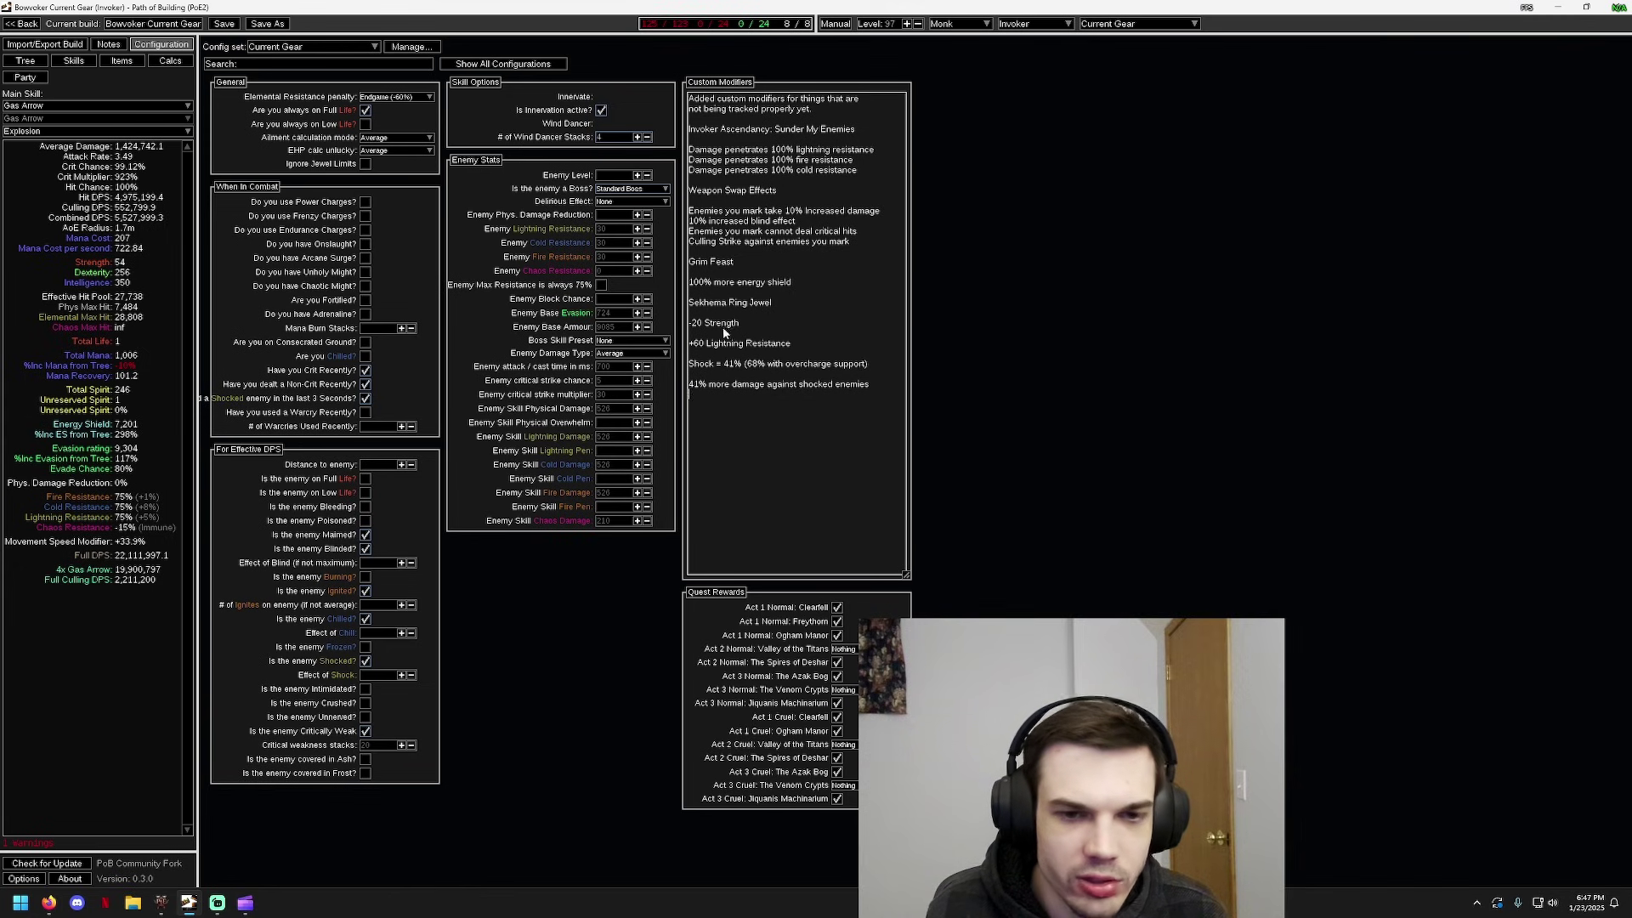
Point out the Grim Feast custom modifier "100% more energy shield" and check the character's stats
{"action": "left_click", "coordinate": [794, 487]}
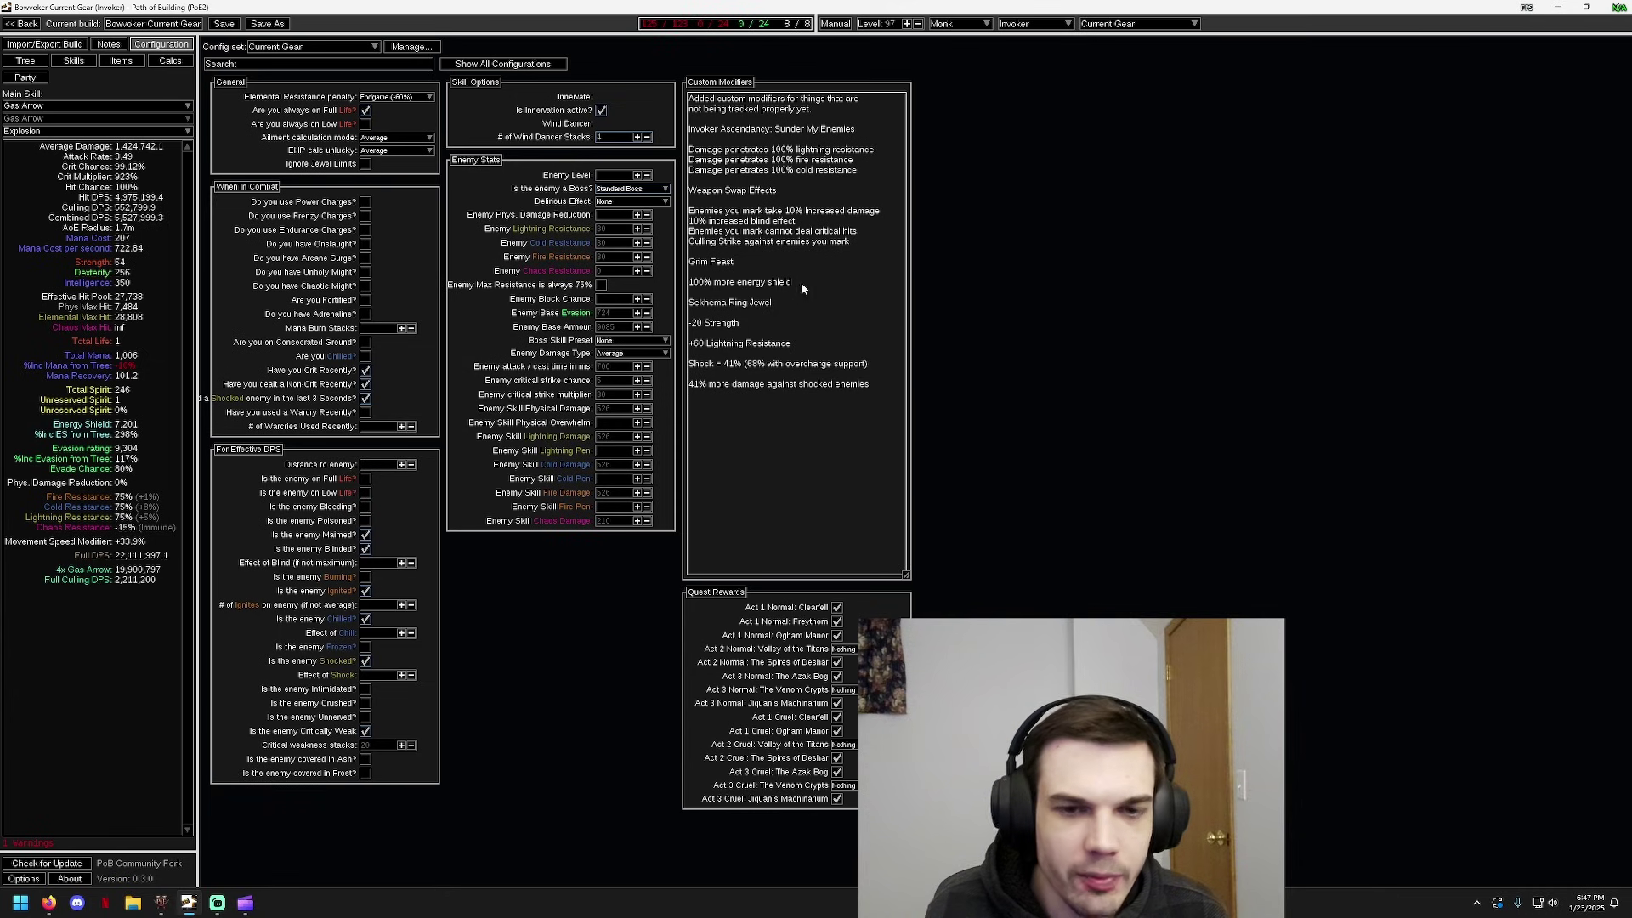
{"action": "left_click_drag", "start_coordinate": [792, 283], "coordinate": [690, 284]}
{"action": "left_click", "coordinate": [720, 285]}
{"action": "left_click", "coordinate": [706, 297]}
{"action": "left_click", "coordinate": [1019, 363]}
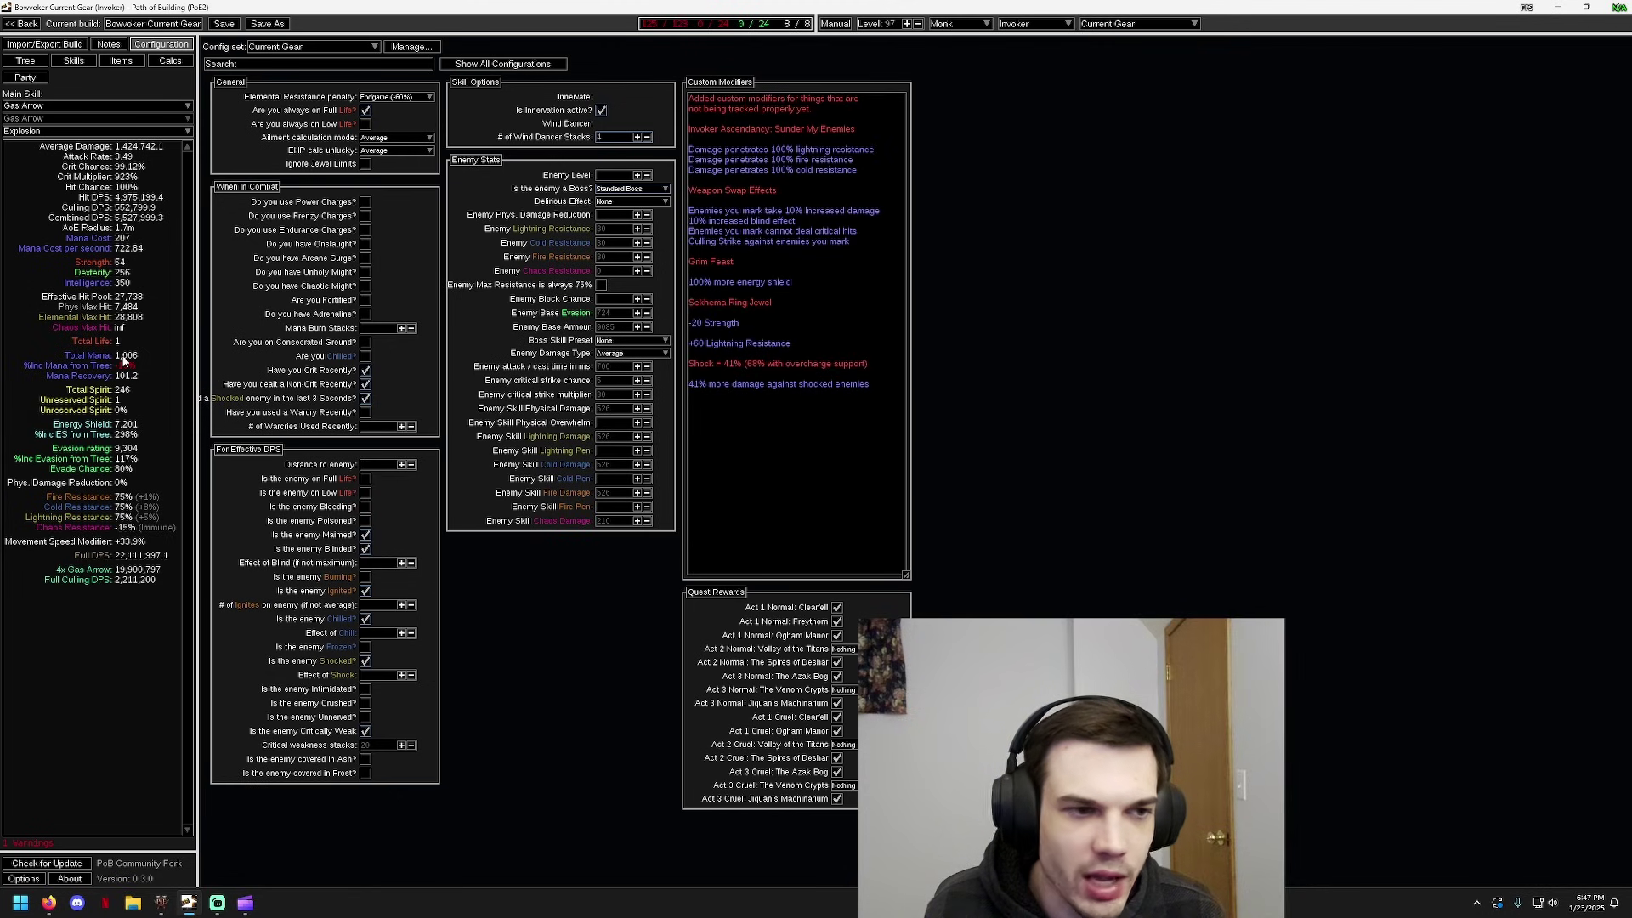
{"action": "left_click_drag", "start_coordinate": [712, 283], "coordinate": [687, 282]}
{"action": "left_click", "coordinate": [966, 278]}
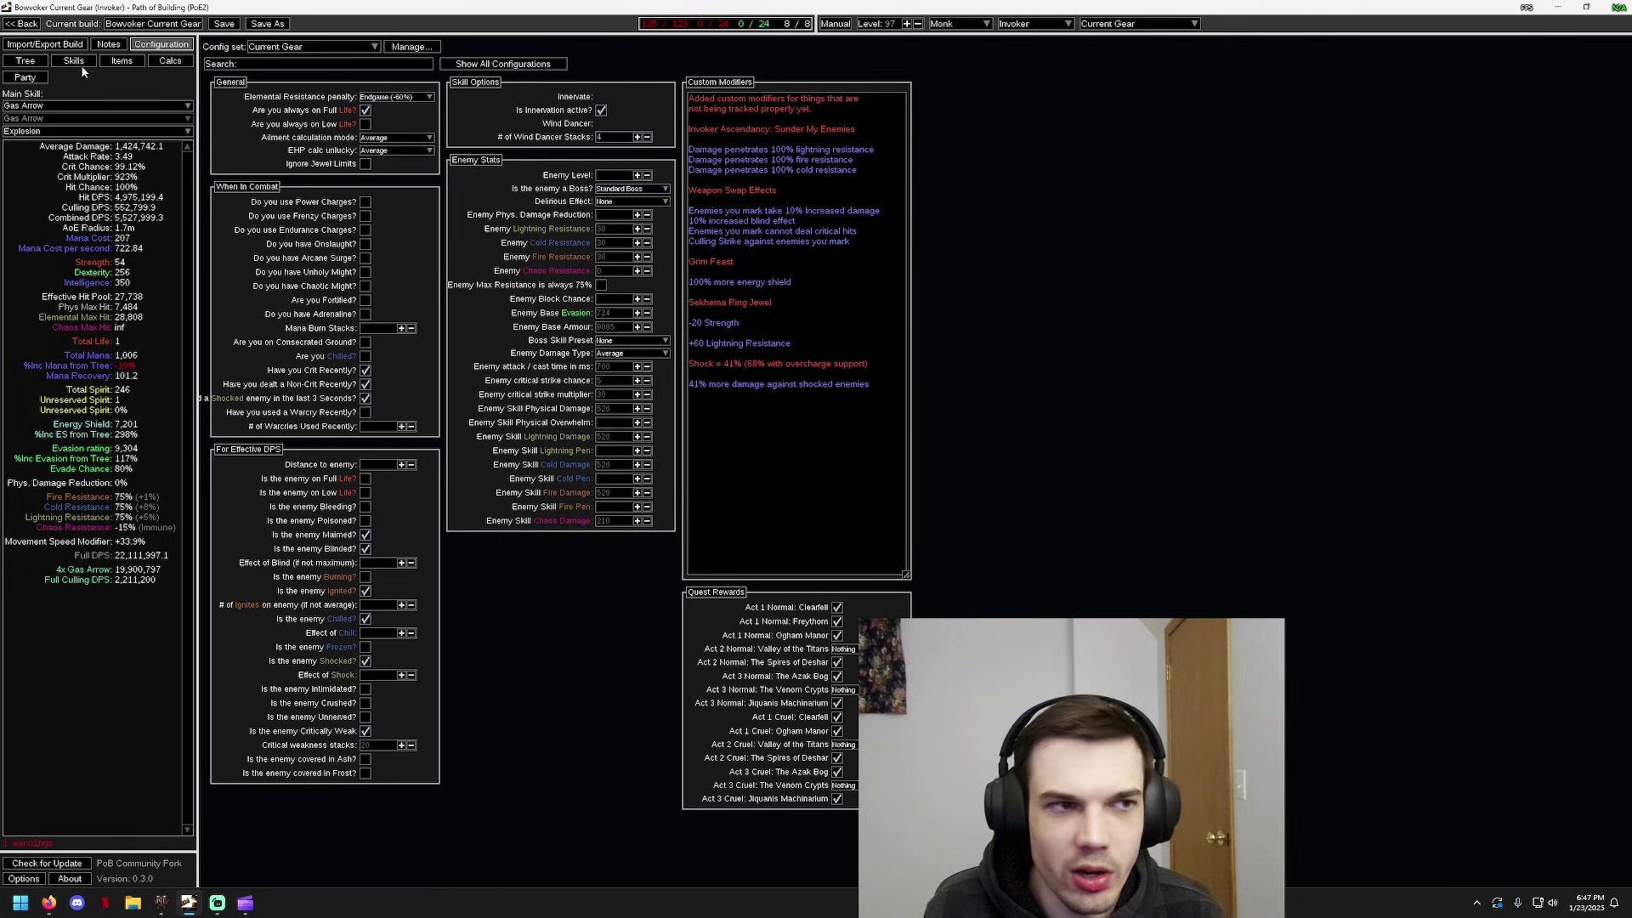
Look over the allocated branches on the eastern side of the passive tree, down to the jewel radius ring
{"action": "left_click", "coordinate": [25, 61]}
{"action": "left_click_drag", "start_coordinate": [1212, 423], "coordinate": [782, 161]}
{"action": "scroll", "coordinate": [782, 160], "scroll_direction": "down", "scroll_amount": 2}
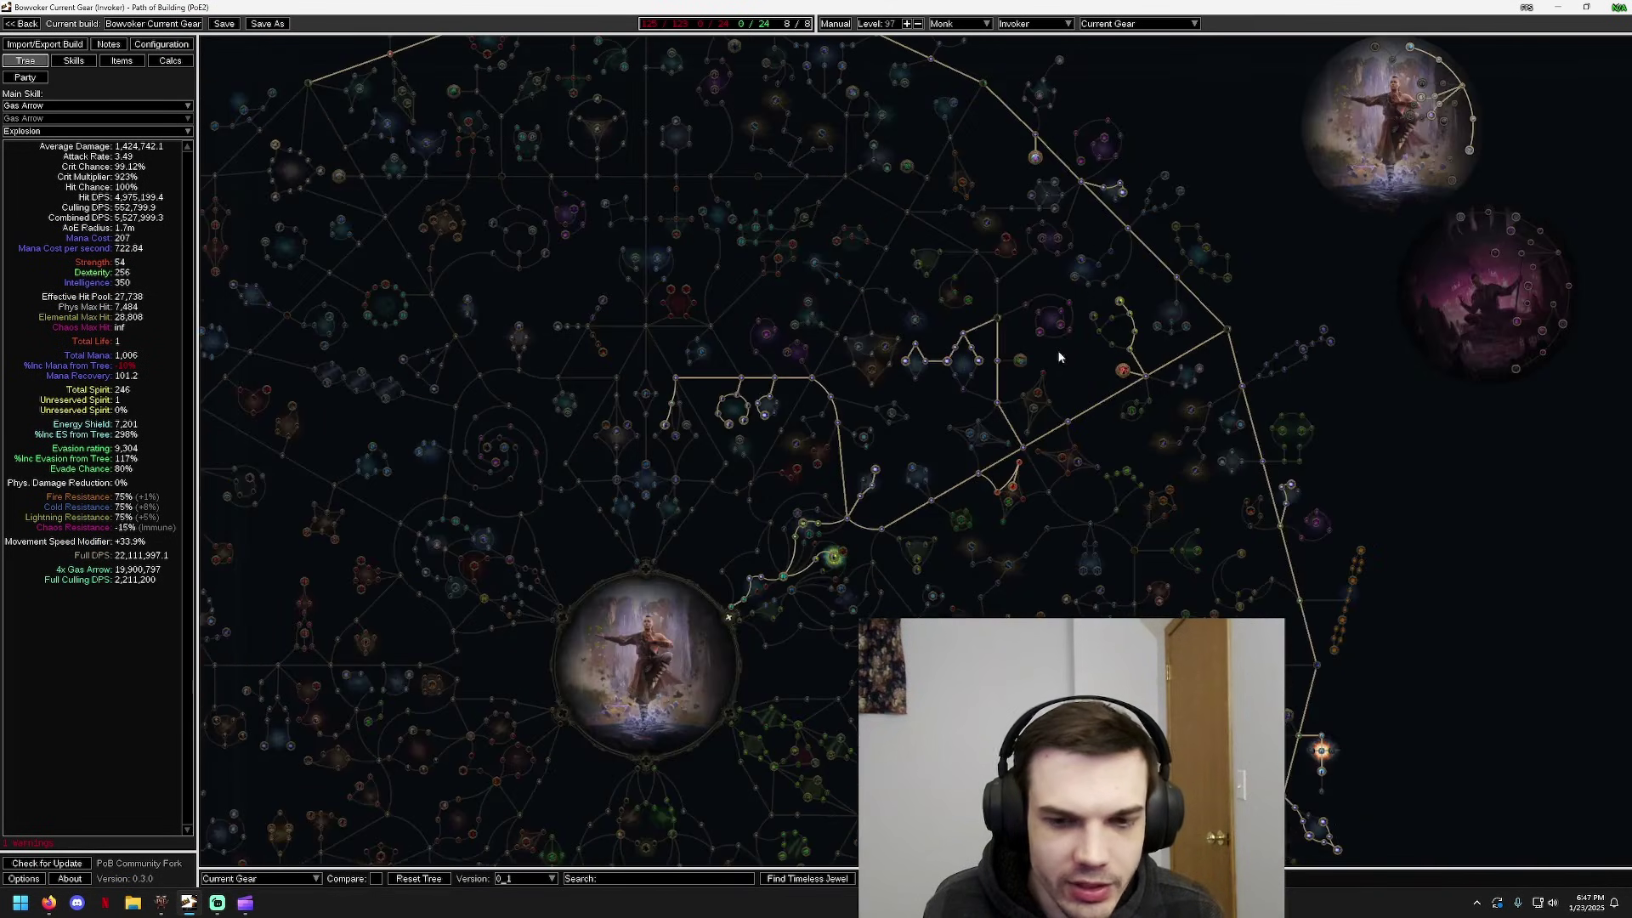
{"action": "left_click_drag", "start_coordinate": [1114, 472], "coordinate": [869, 223]}
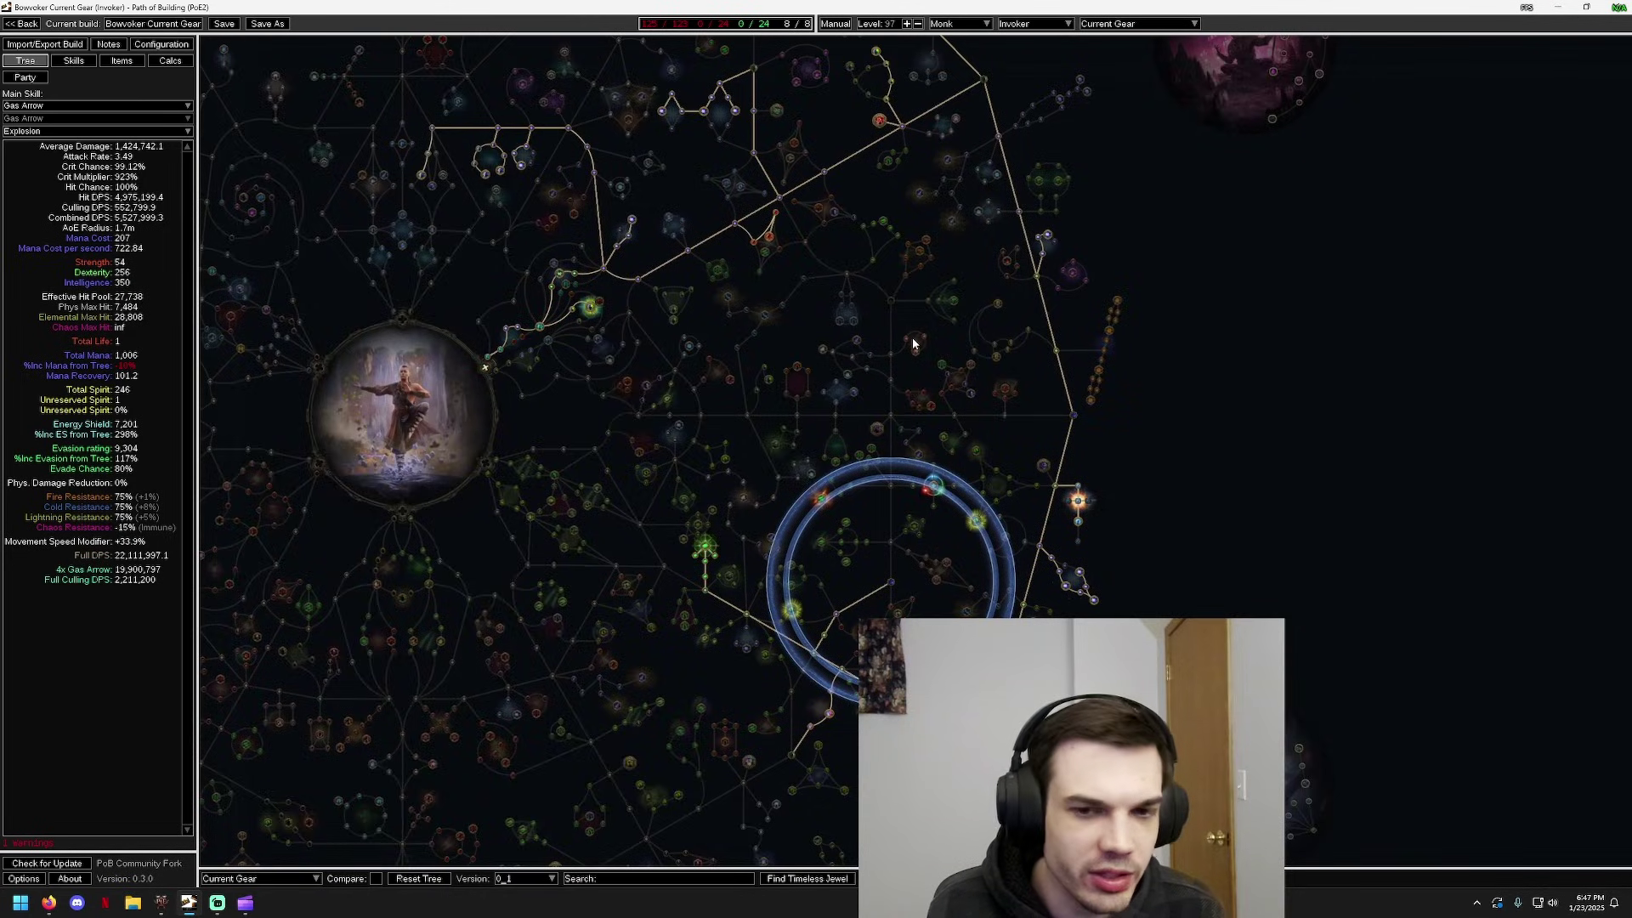
Highlight the Weapon Swap Effects modifiers one by one, covering 10% increased damage on marked enemies and 10% increased blind effect
{"action": "left_click", "coordinate": [161, 45]}
{"action": "mouse_move", "coordinate": [870, 240]}
{"action": "left_mouse_down"}
{"action": "mouse_move", "coordinate": [688, 211]}
{"action": "mouse_move", "coordinate": [883, 215]}
{"action": "left_mouse_up"}
{"action": "left_click", "coordinate": [840, 240]}
{"action": "left_click", "coordinate": [731, 250]}
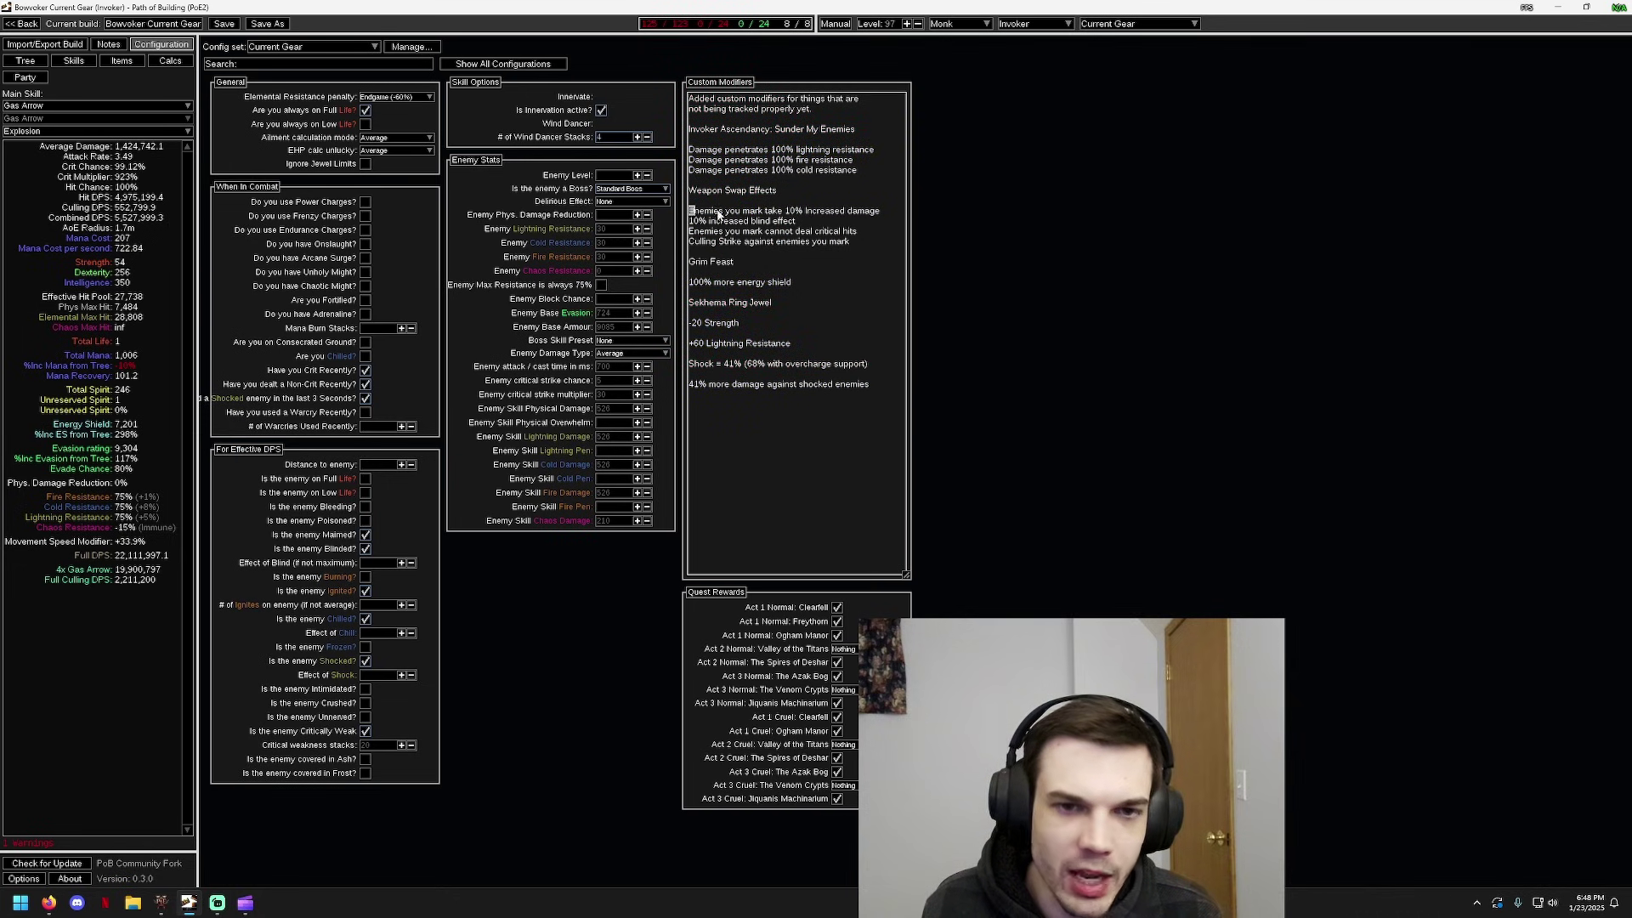
{"action": "left_click_drag", "start_coordinate": [690, 212], "coordinate": [874, 217]}
{"action": "left_click", "coordinate": [692, 219]}
{"action": "left_click_drag", "start_coordinate": [691, 220], "coordinate": [817, 226]}
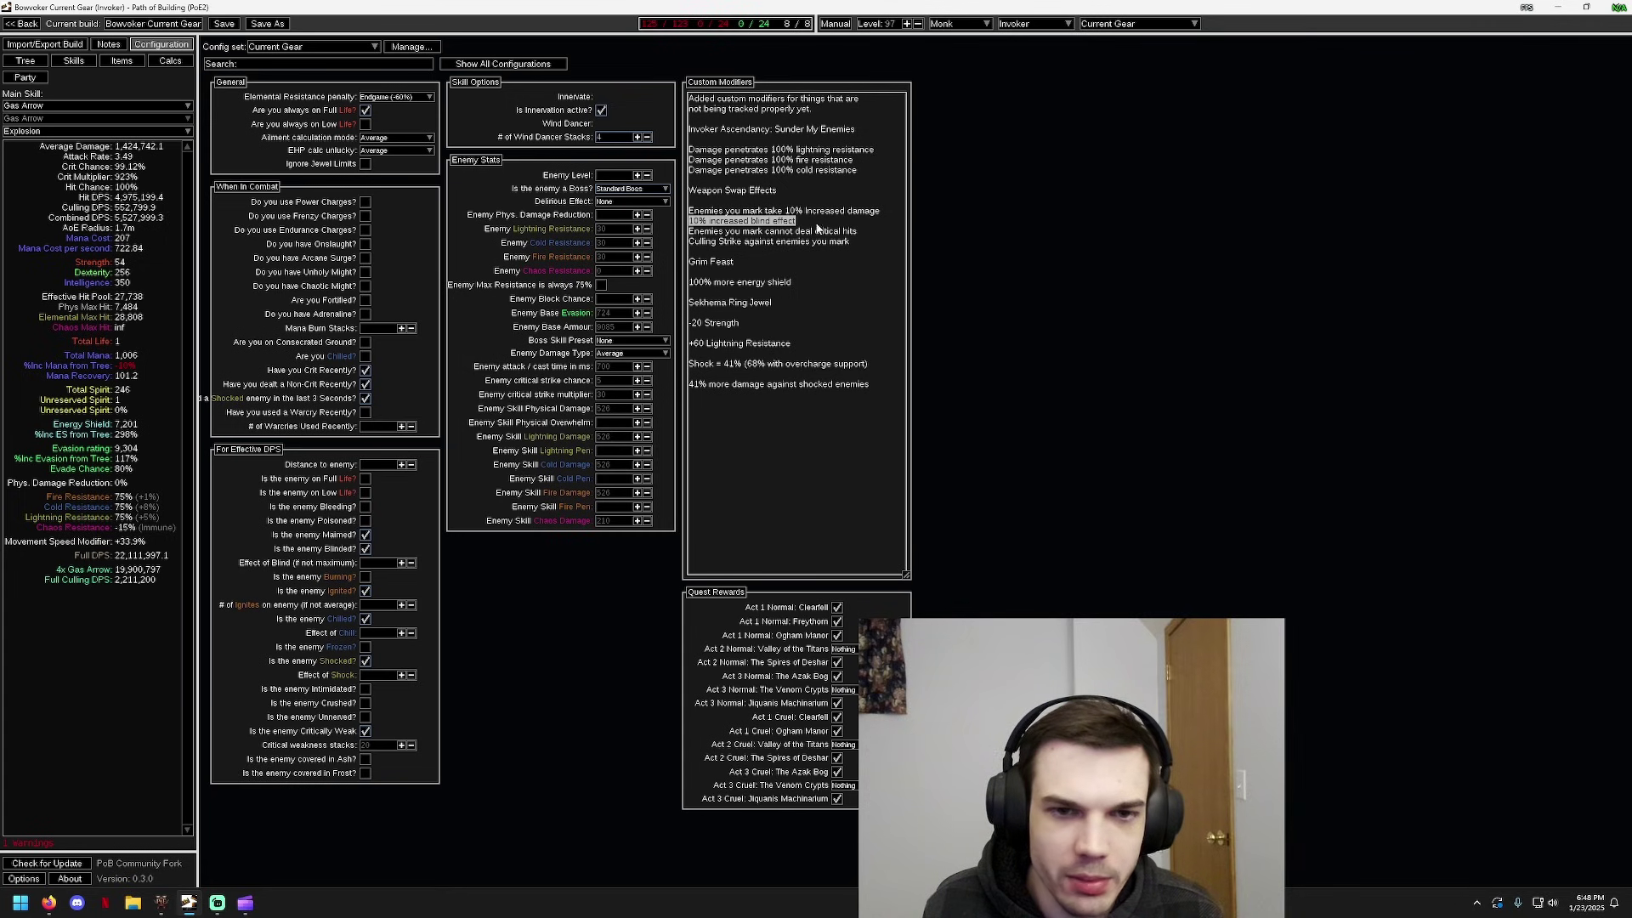
{"action": "left_click", "coordinate": [702, 234]}
{"action": "left_click", "coordinate": [687, 234]}
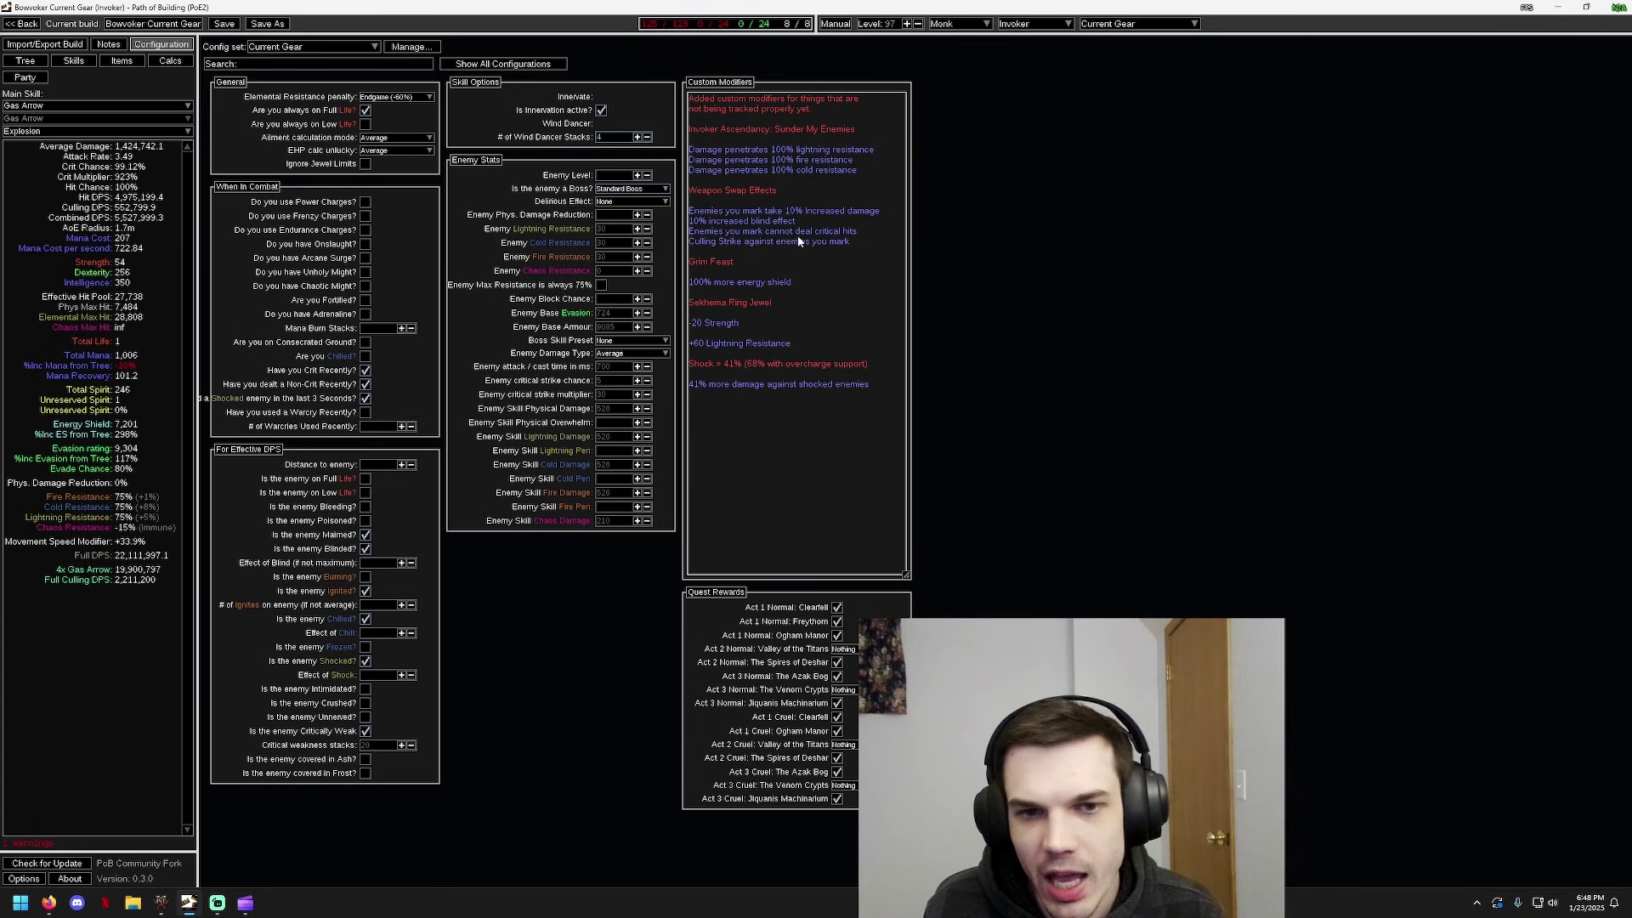
Highlight all four Weapon Swap Effects lines as one block in the custom modifiers without editing them
{"action": "left_click", "coordinate": [865, 236]}
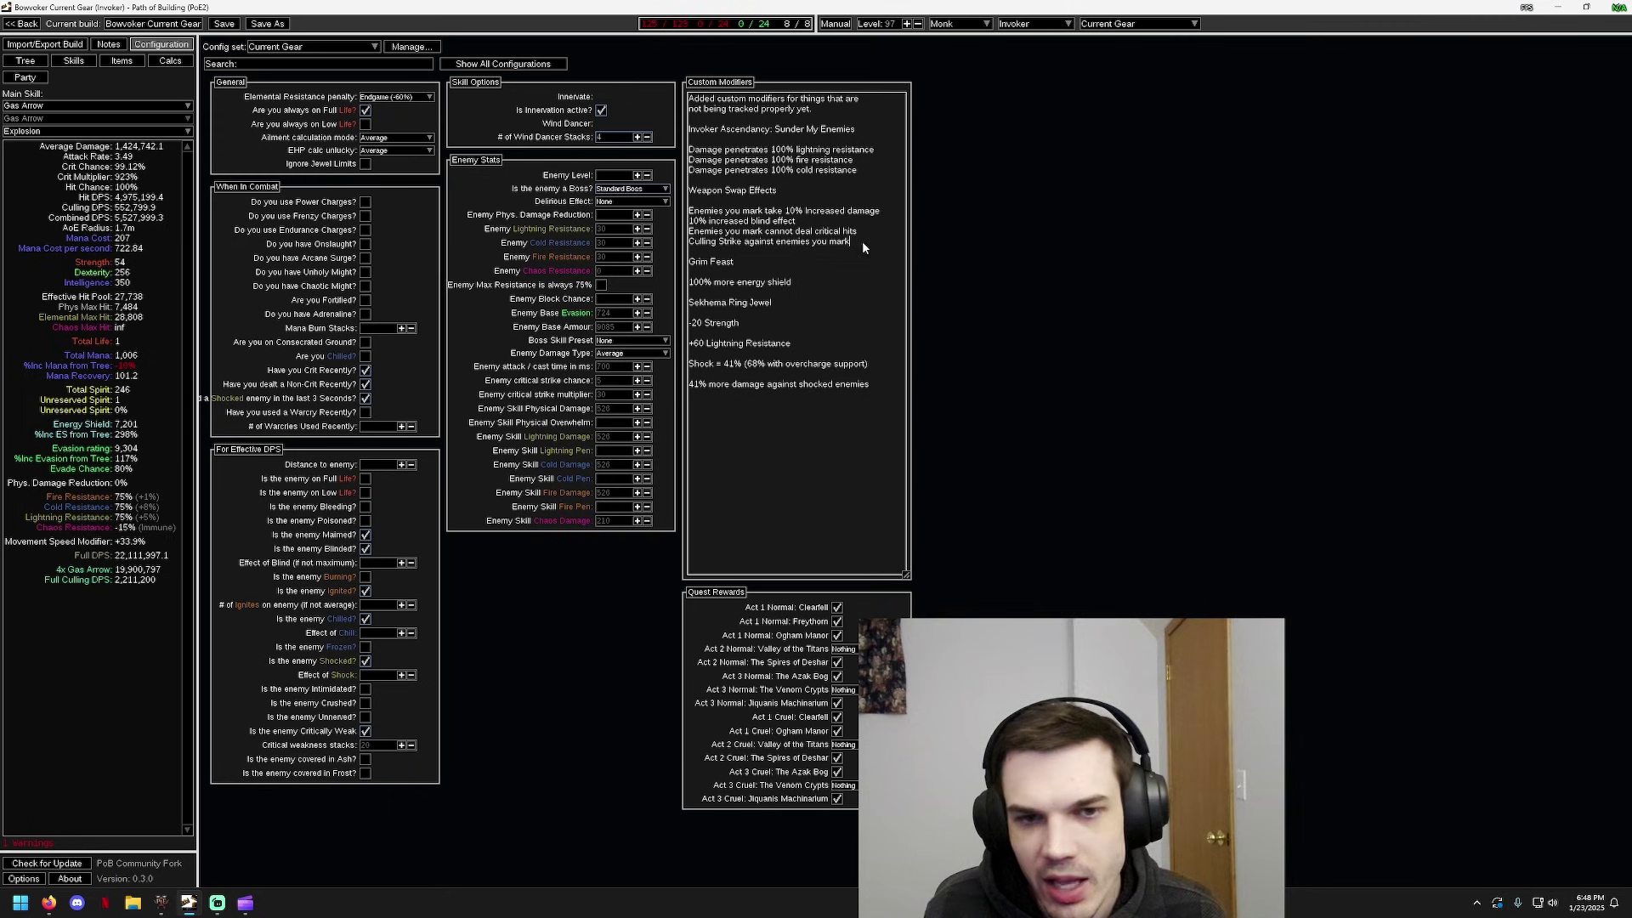
{"action": "left_click_drag", "start_coordinate": [862, 241], "coordinate": [687, 209]}
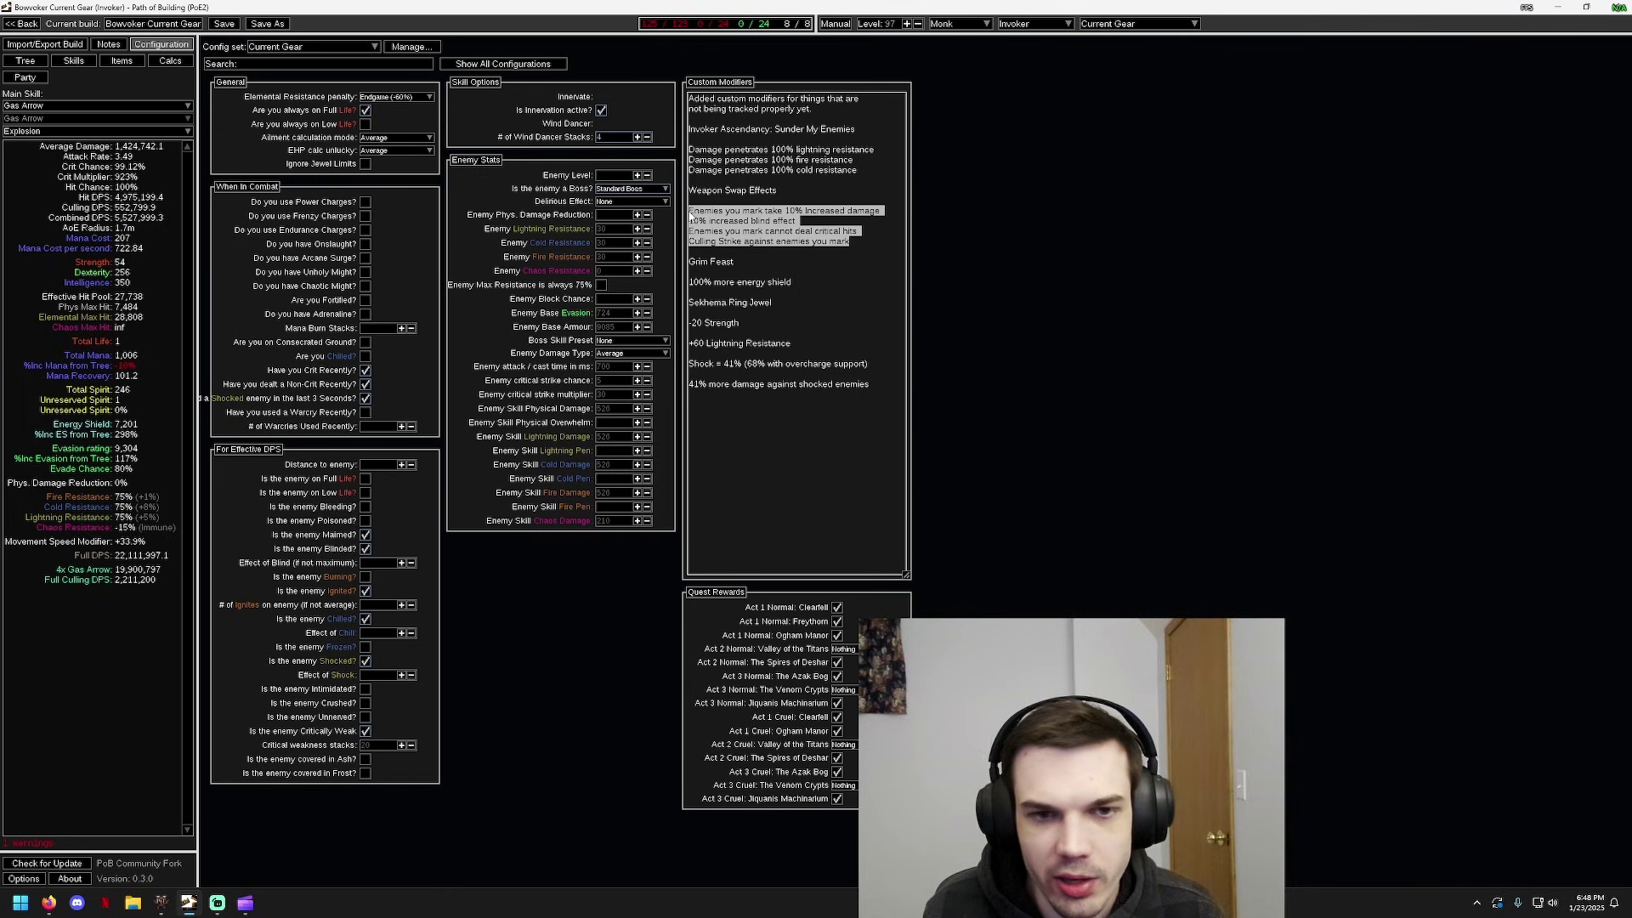
{"action": "left_click", "coordinate": [795, 262]}
{"action": "left_click_drag", "start_coordinate": [849, 242], "coordinate": [688, 211]}
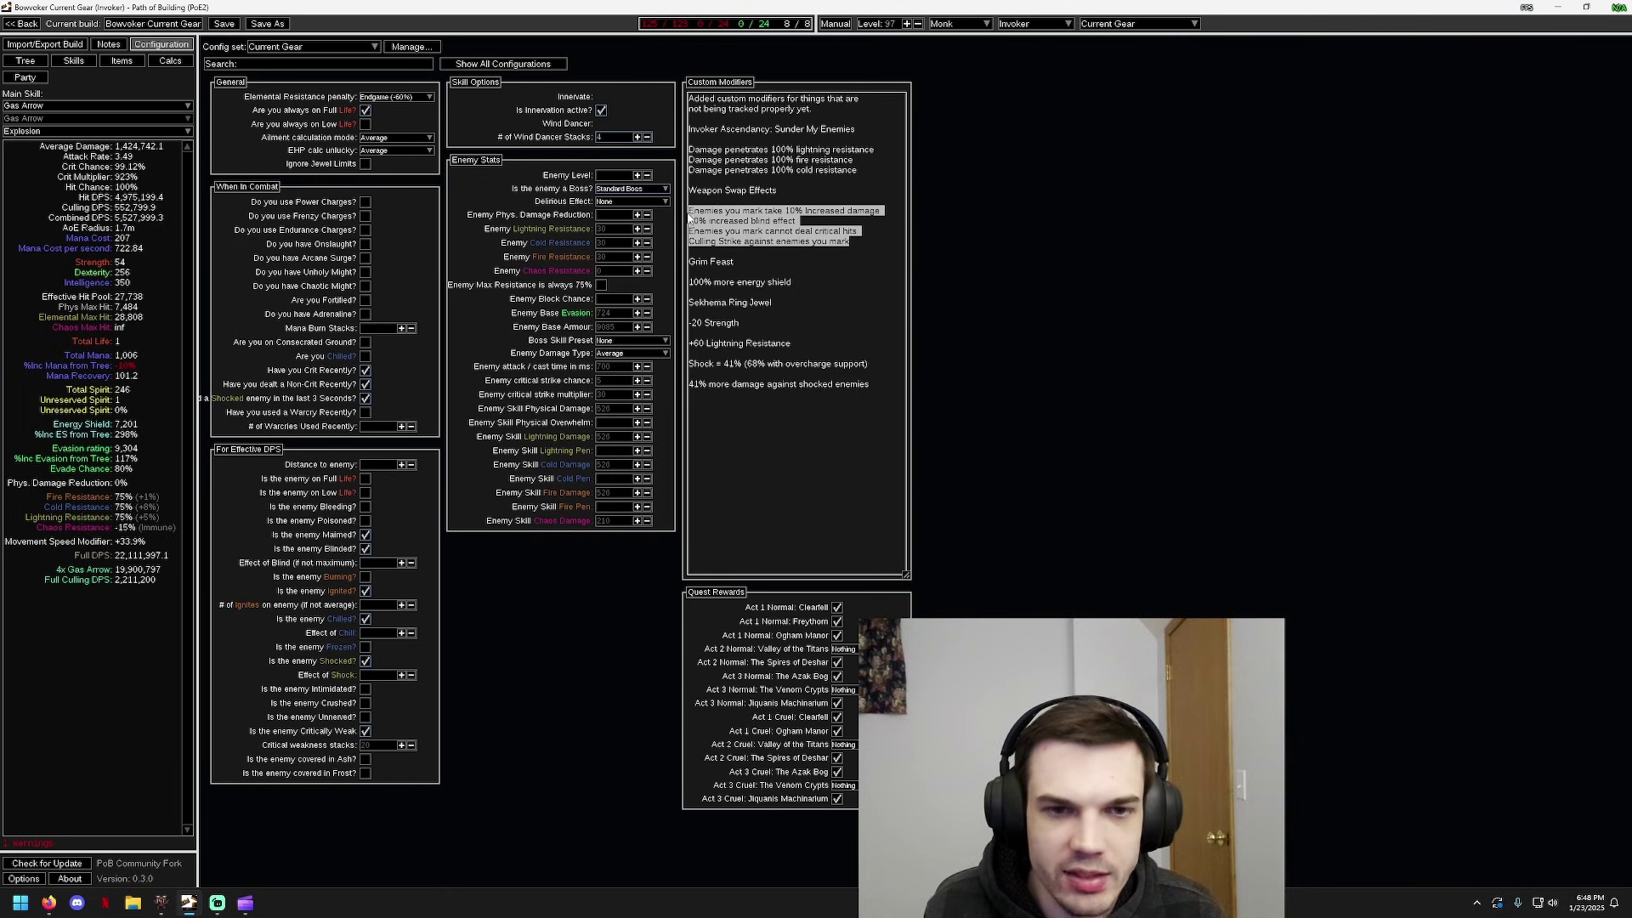
{"action": "left_click", "coordinate": [803, 249]}
{"action": "left_click", "coordinate": [1048, 281]}
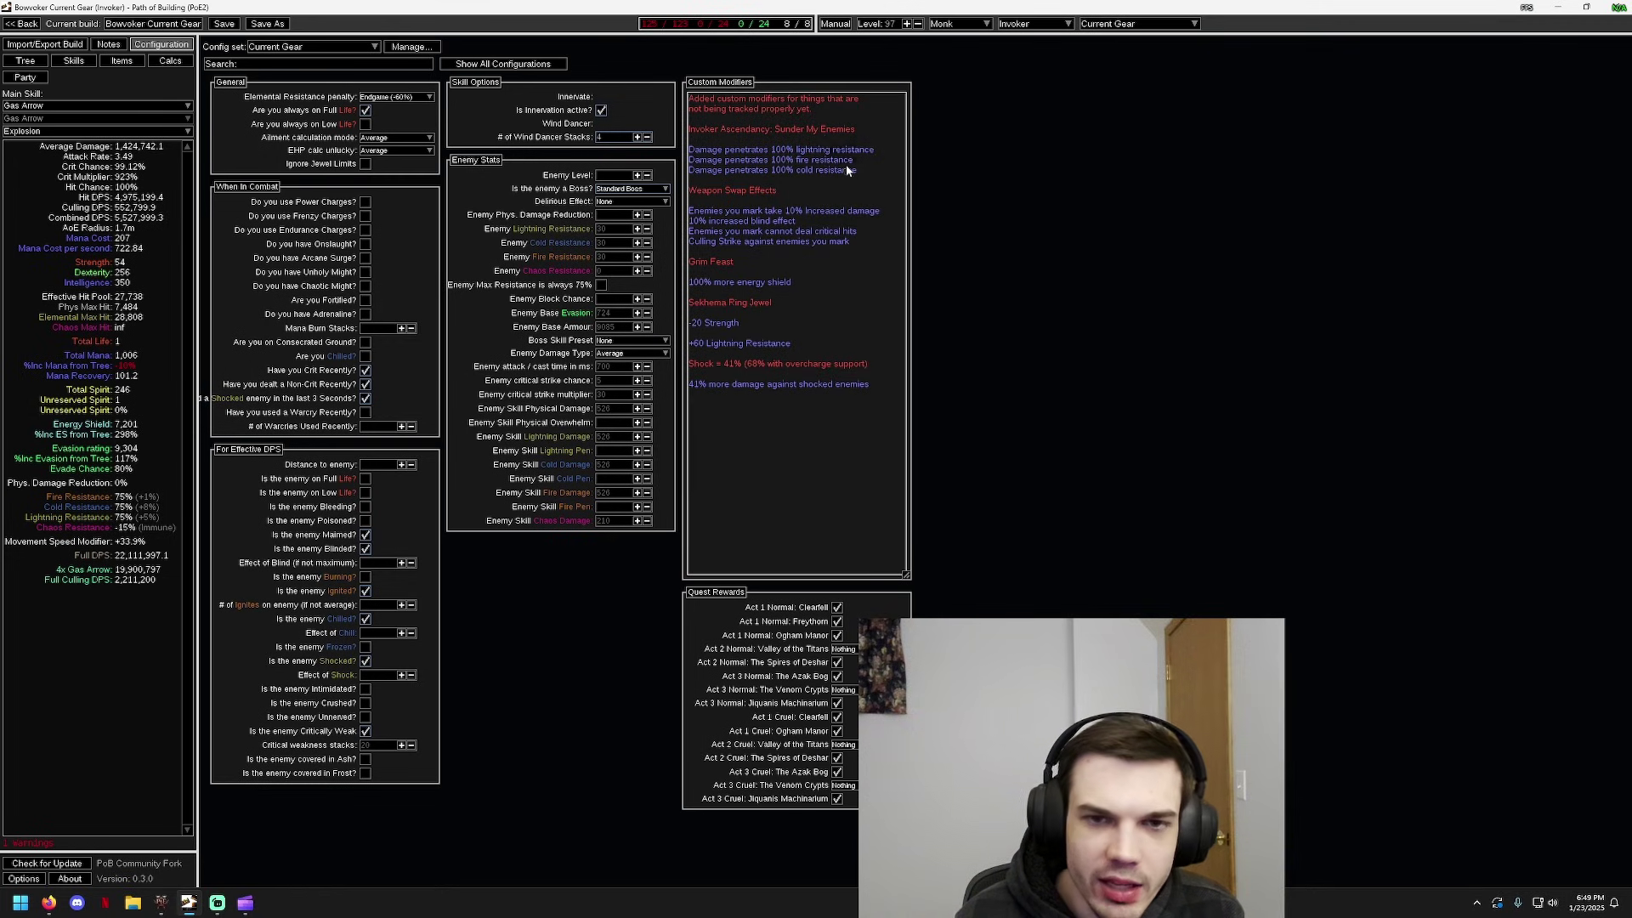
Inspect the Sunder my Enemies node in the Invoker ascendancy and compare it with the crit stats
{"action": "left_click", "coordinate": [27, 61]}
{"action": "scroll", "coordinate": [860, 226], "scroll_direction": "down", "scroll_amount": 3}
{"action": "left_click_drag", "start_coordinate": [1140, 161], "coordinate": [697, 732]}
{"action": "left_click_drag", "start_coordinate": [1273, 53], "coordinate": [1201, 282]}
{"action": "scroll", "coordinate": [1200, 282], "scroll_direction": "up", "scroll_amount": 5}
{"action": "mouse_move", "coordinate": [1089, 401]}
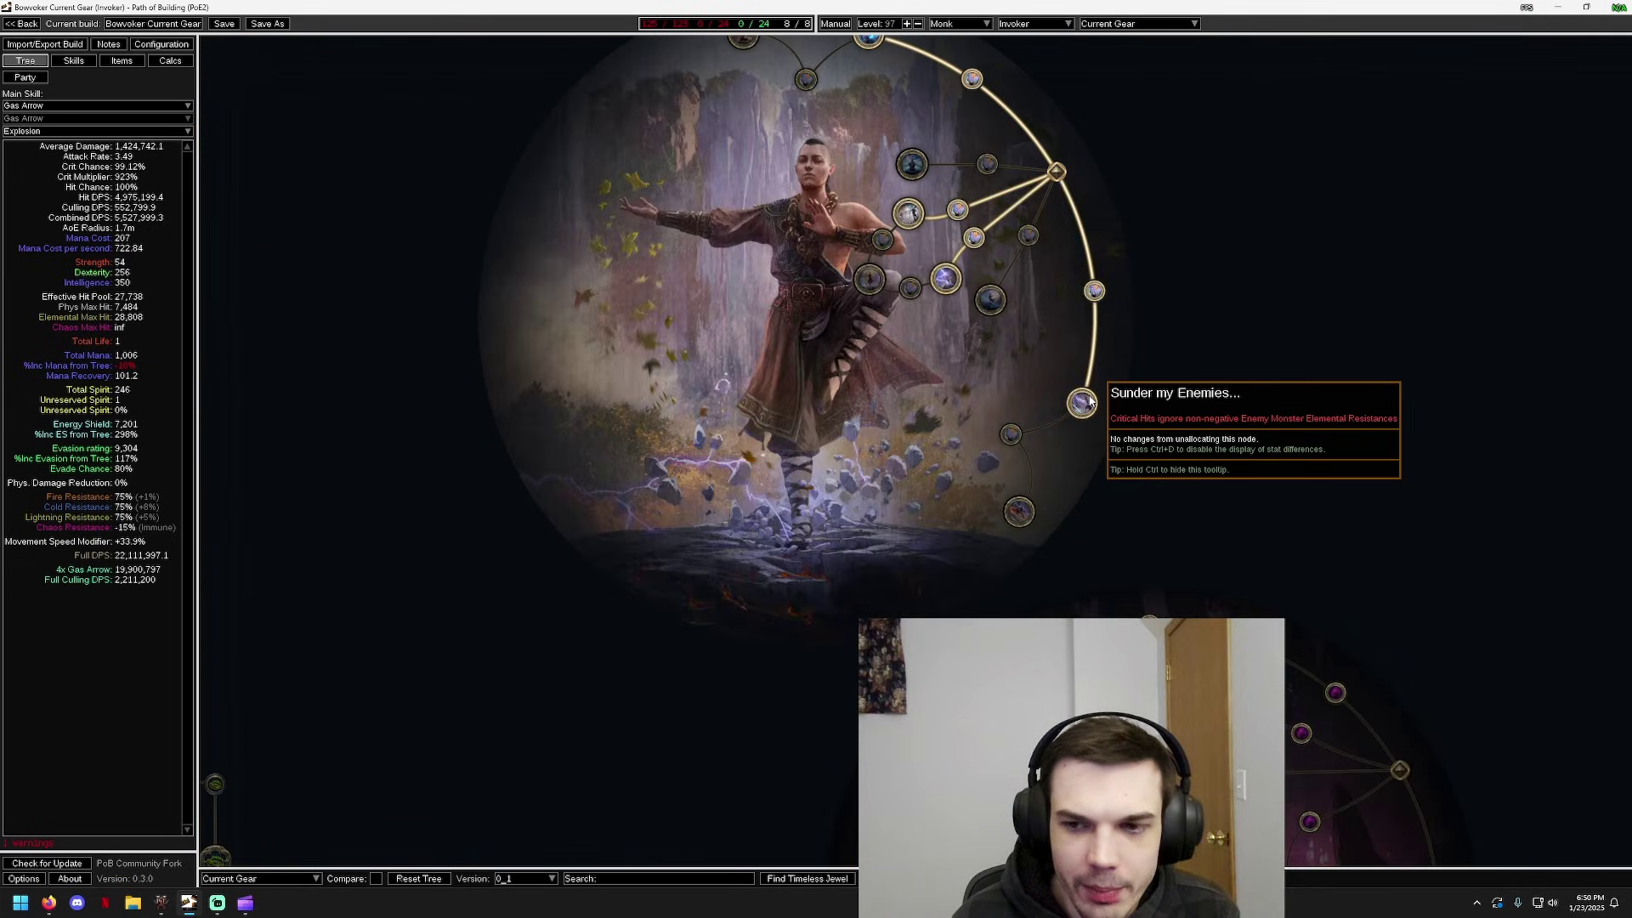
{"action": "left_click_drag", "start_coordinate": [1132, 376], "coordinate": [891, 374]}
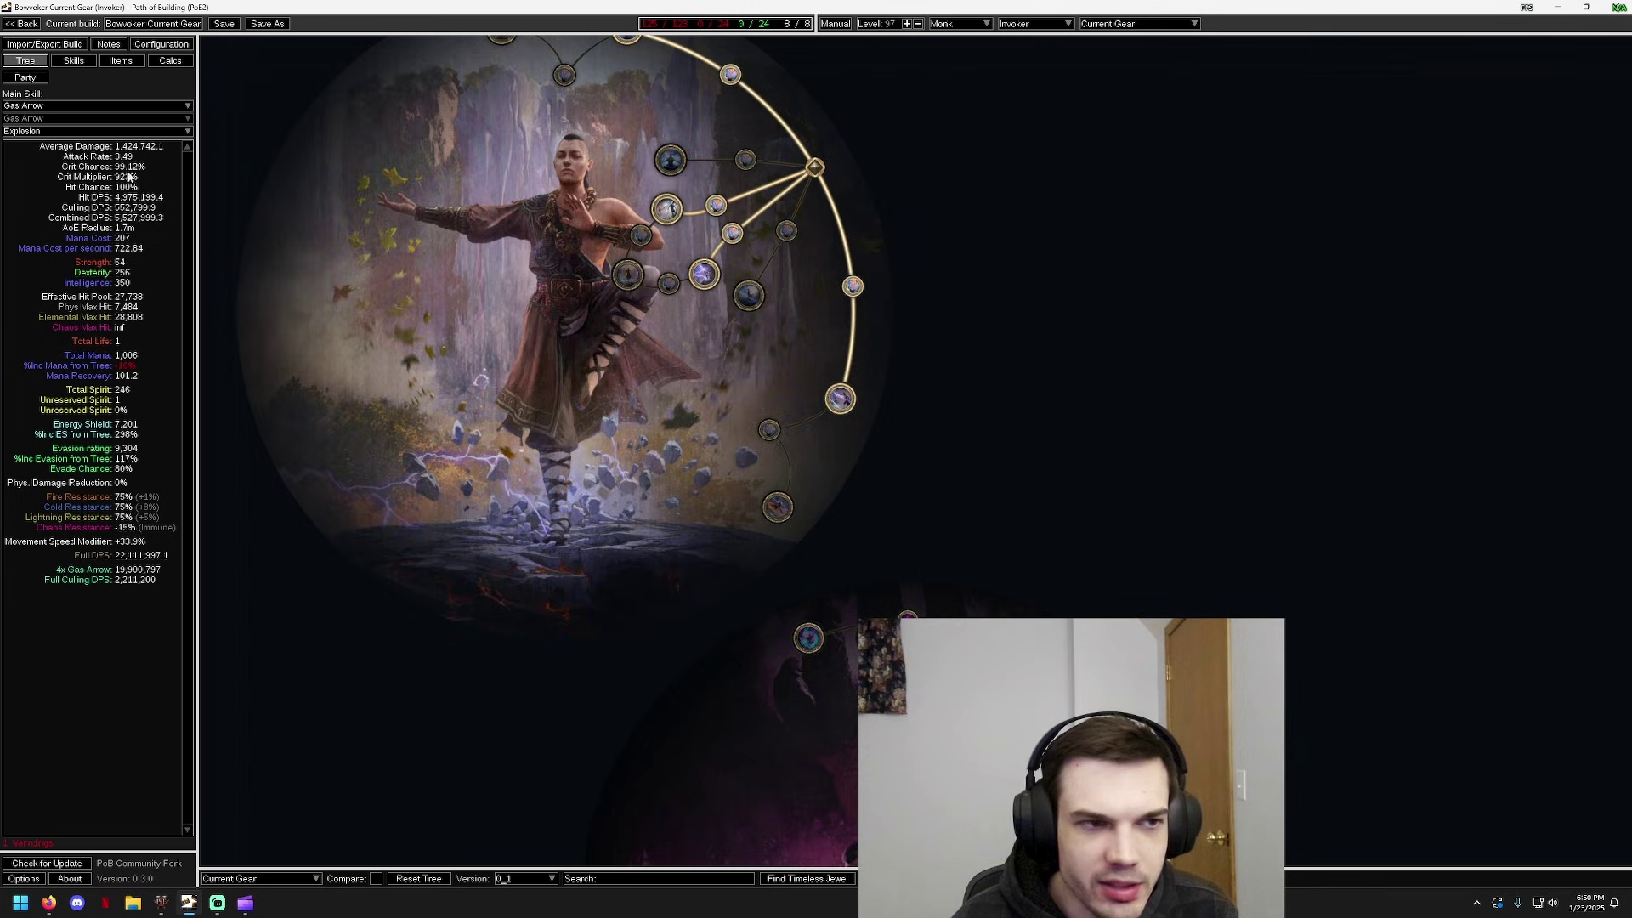
{"action": "mouse_move", "coordinate": [840, 395]}
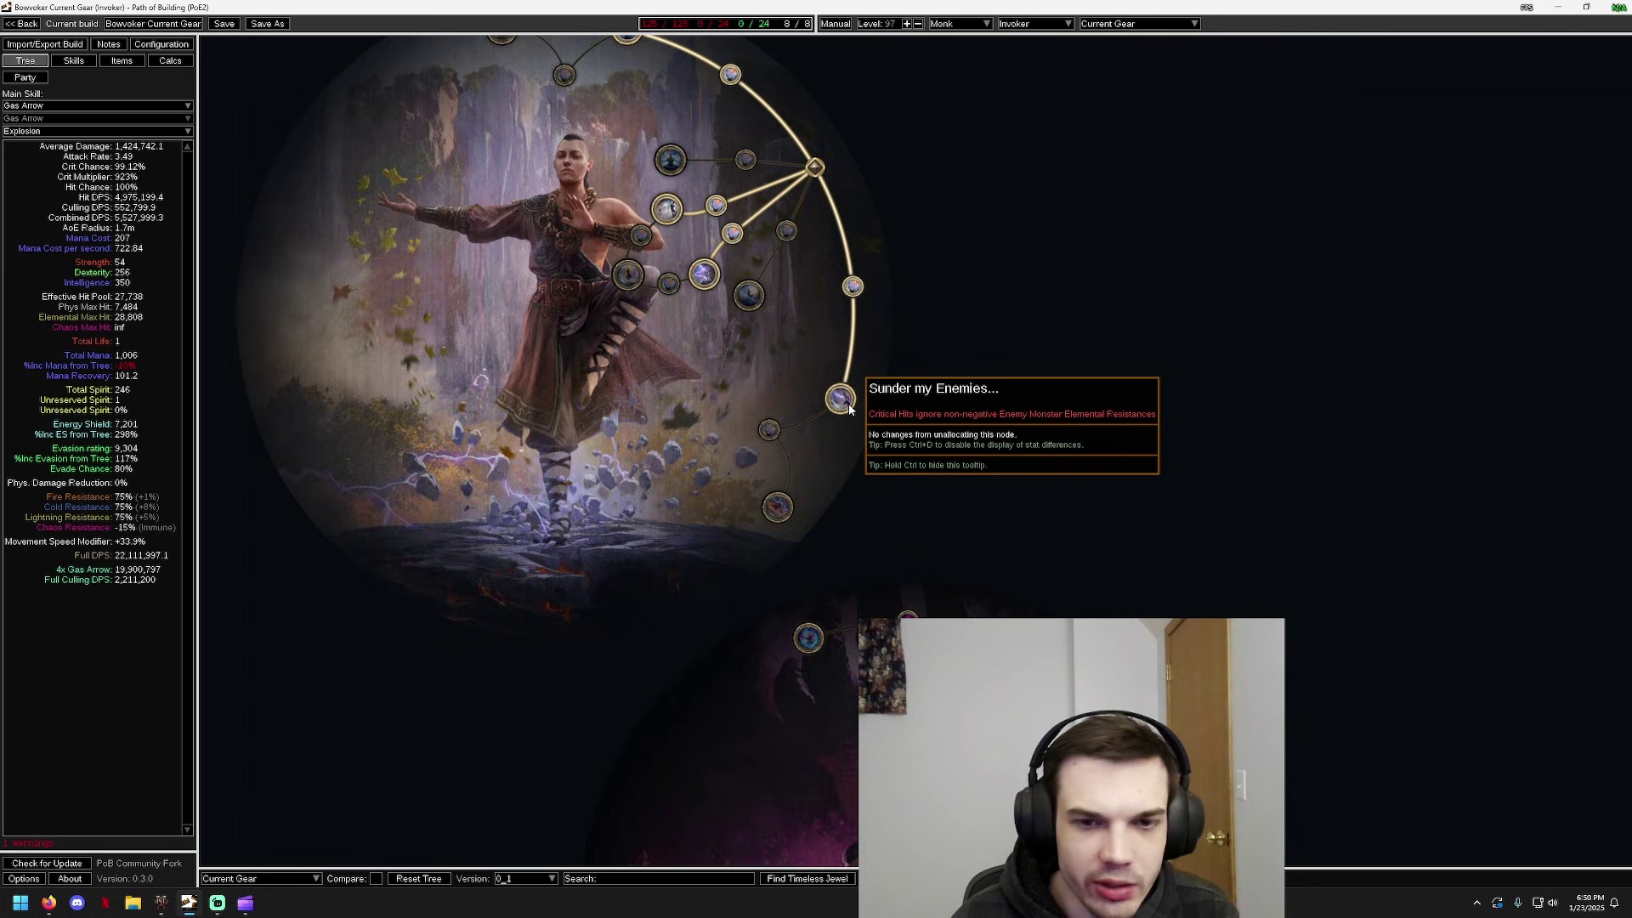
Highlight the three custom modifiers for 100% lightning, fire and cold penetration that stand in for Sunder My Enemies
{"action": "left_click", "coordinate": [161, 43]}
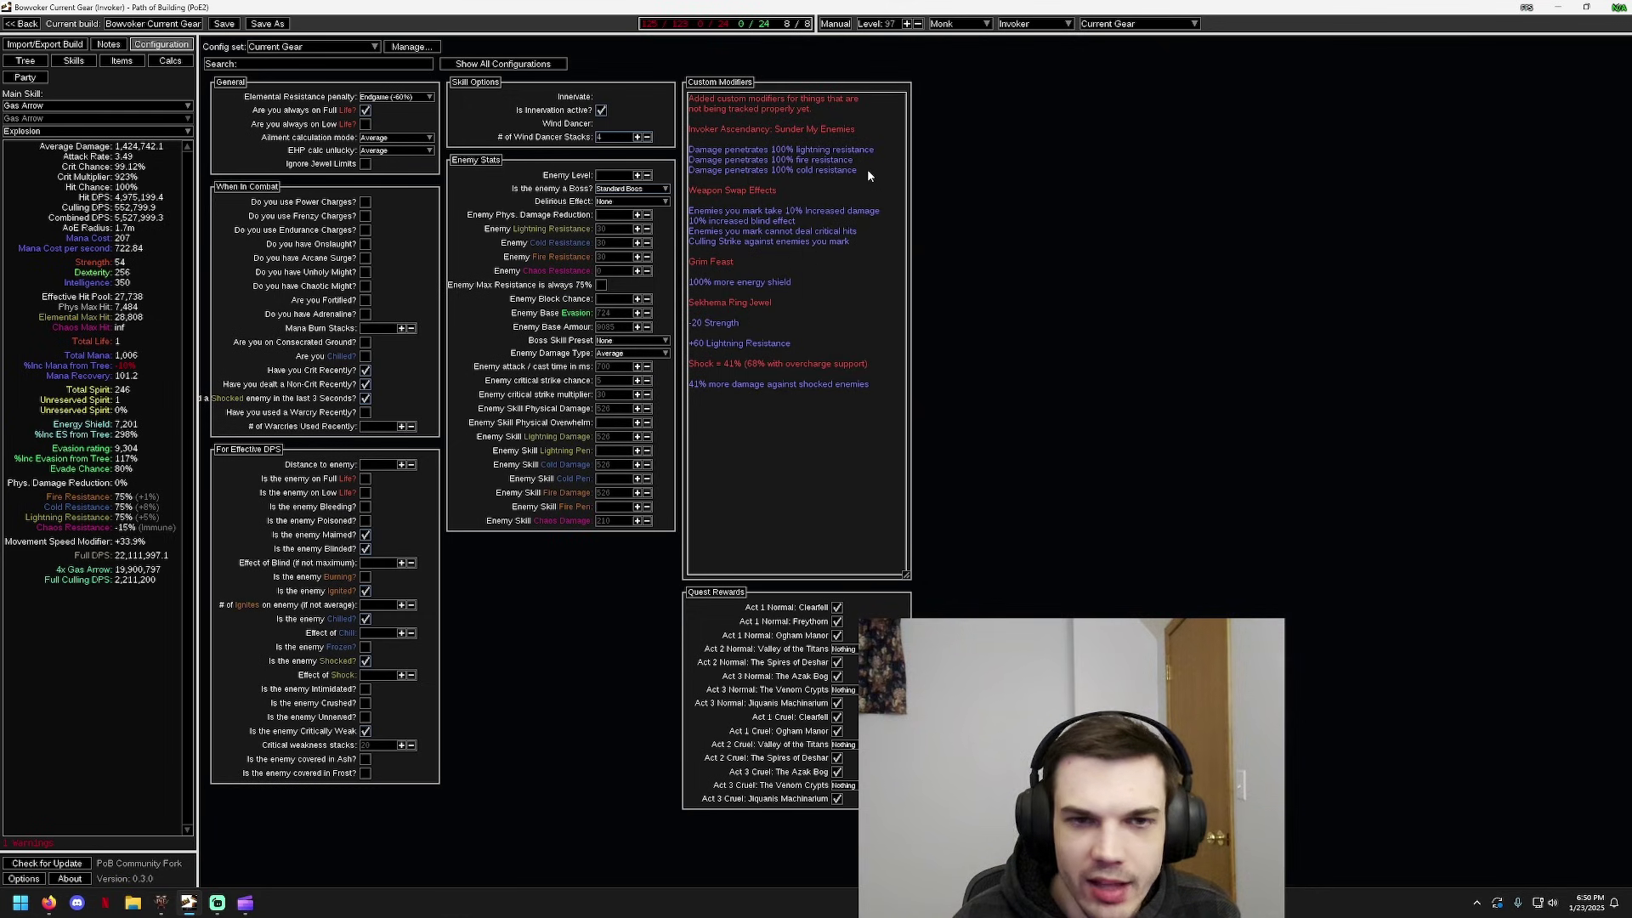
{"action": "left_click_drag", "start_coordinate": [867, 172], "coordinate": [814, 151]}
{"action": "left_click", "coordinate": [731, 156]}
{"action": "left_click_drag", "start_coordinate": [818, 158], "coordinate": [690, 149]}
{"action": "left_click", "coordinate": [824, 170]}
{"action": "left_click", "coordinate": [815, 189]}
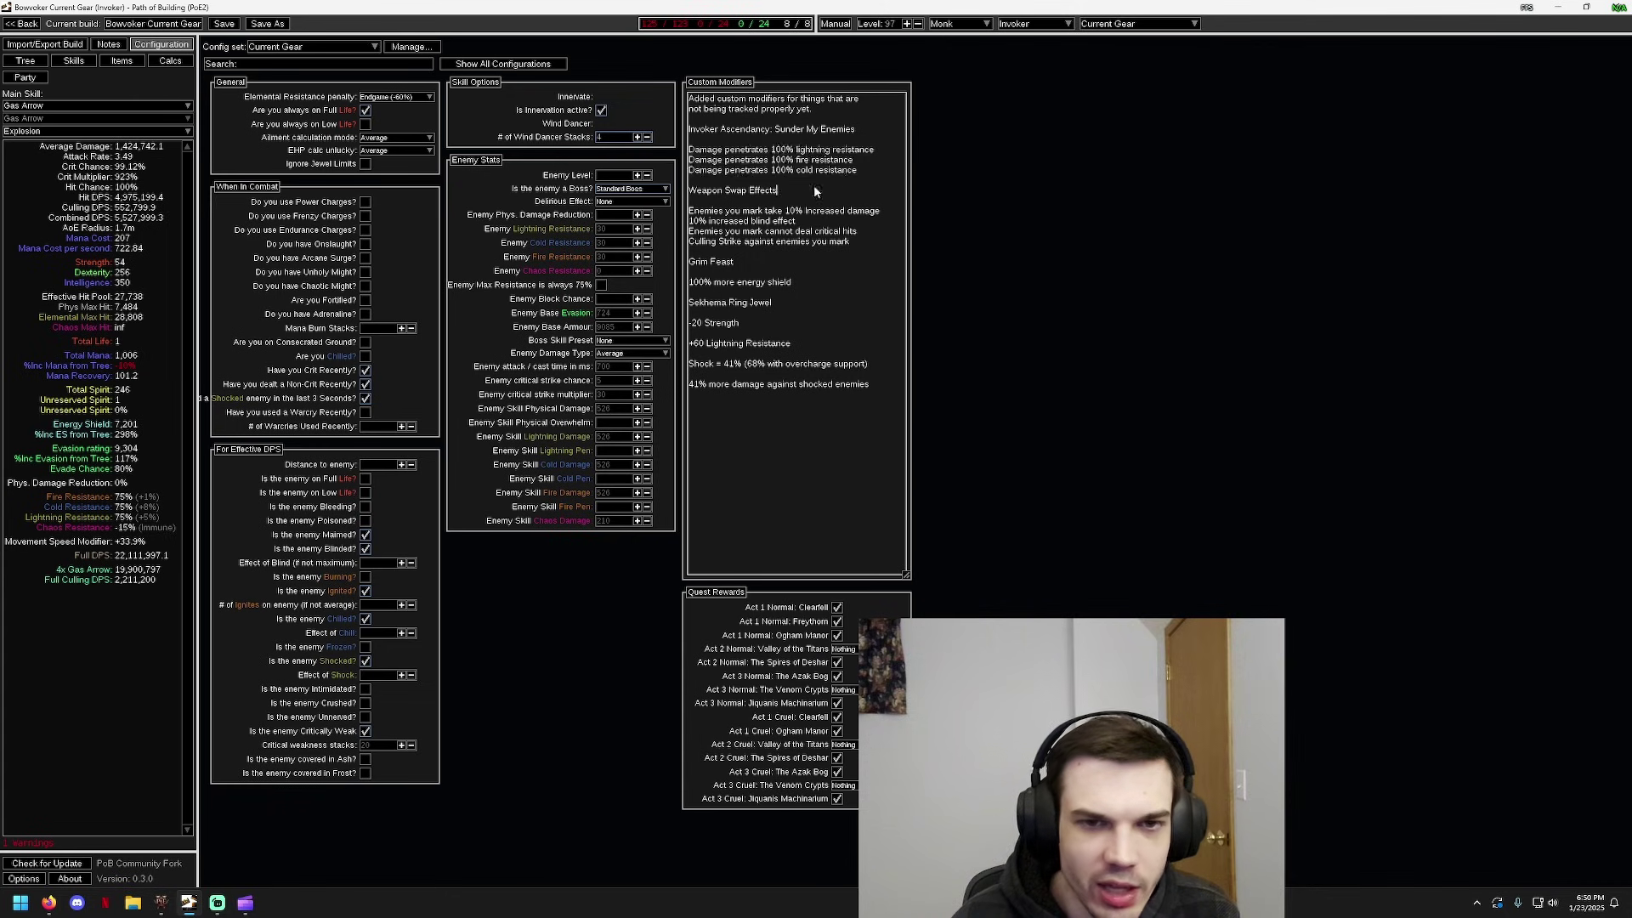
{"action": "left_click", "coordinate": [872, 177]}
{"action": "left_click", "coordinate": [1018, 362]}
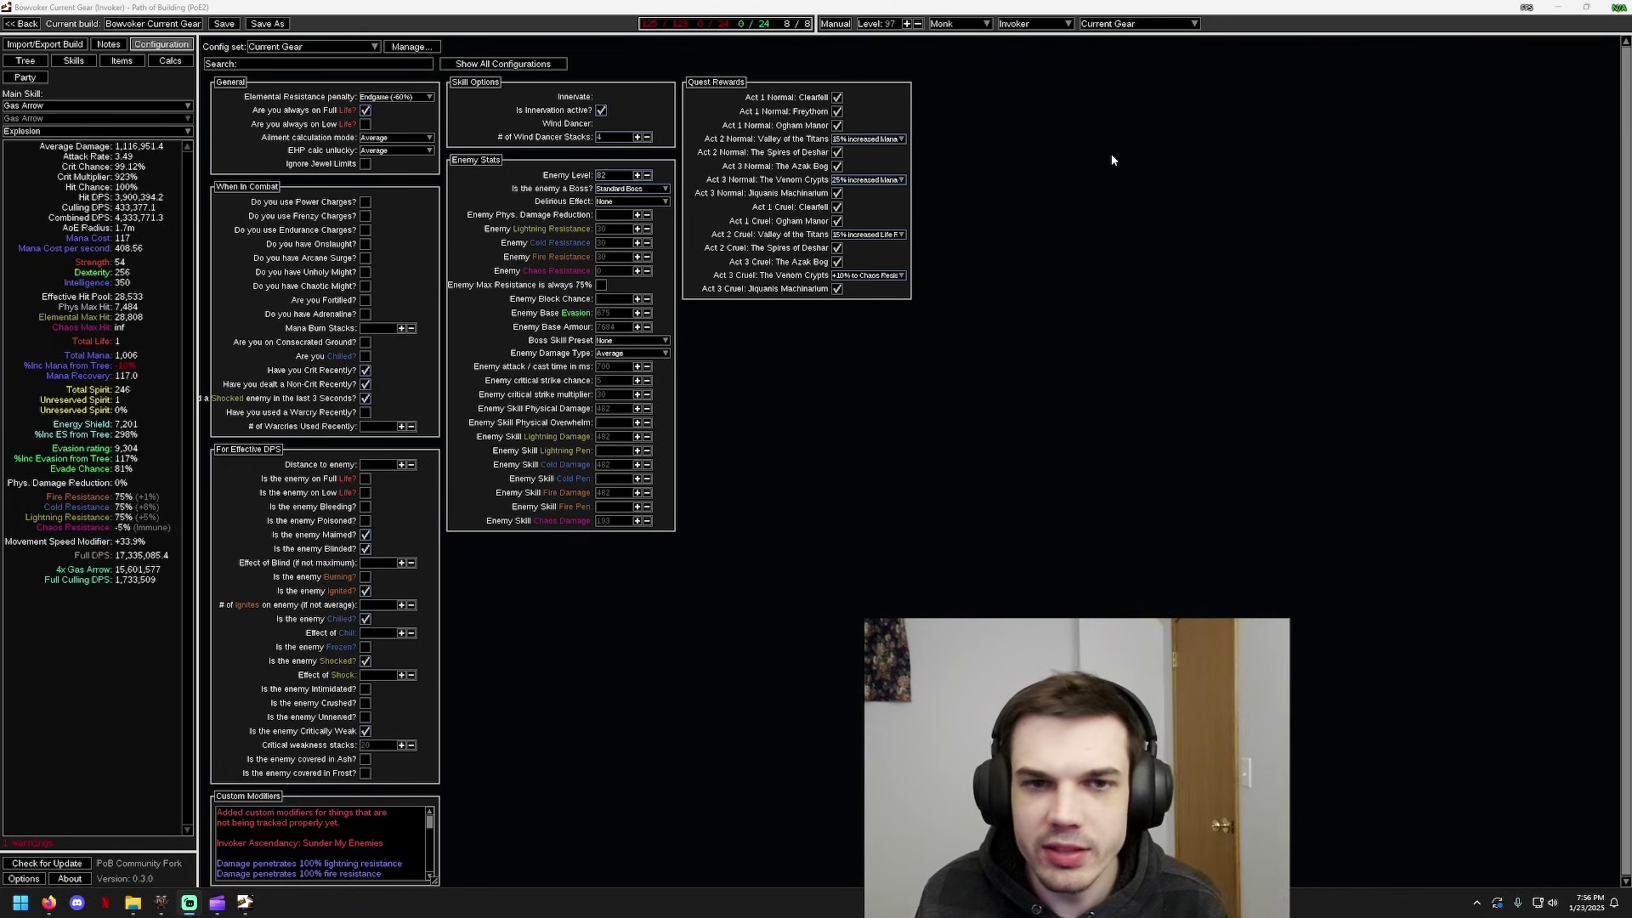
Choose 15% mana recovery from flasks for Act 2 Normal Valley of the Titans and 25% mana regeneration for Act 3 Normal Venom Crypts
{"action": "left_click", "coordinate": [879, 142]}
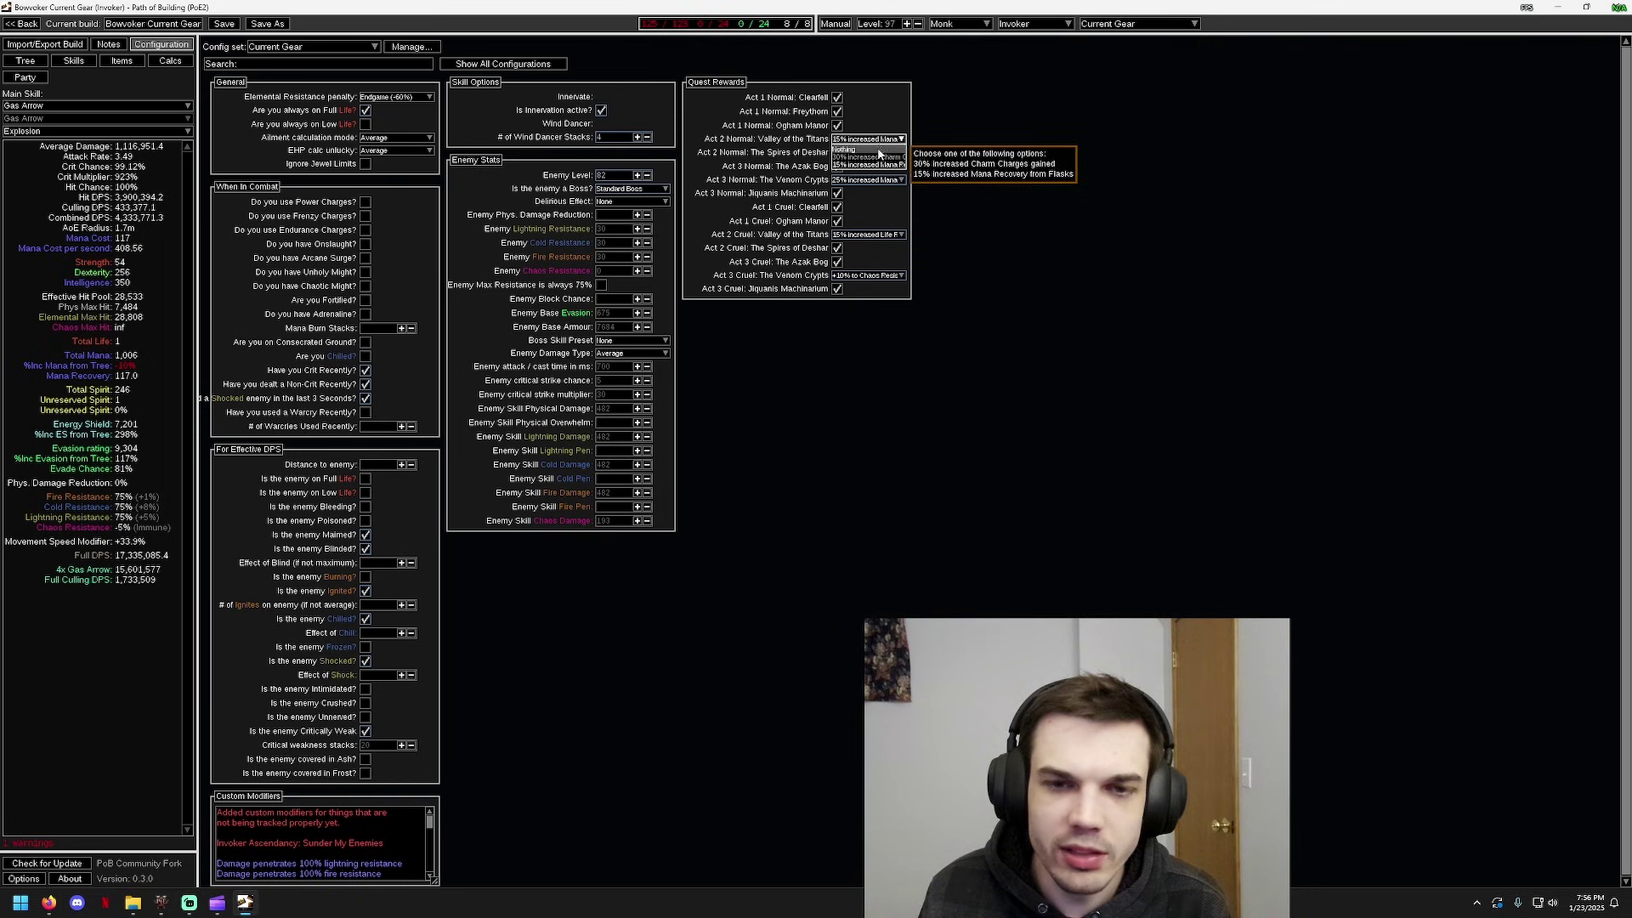
{"action": "left_click", "coordinate": [876, 164]}
{"action": "left_click", "coordinate": [893, 181]}
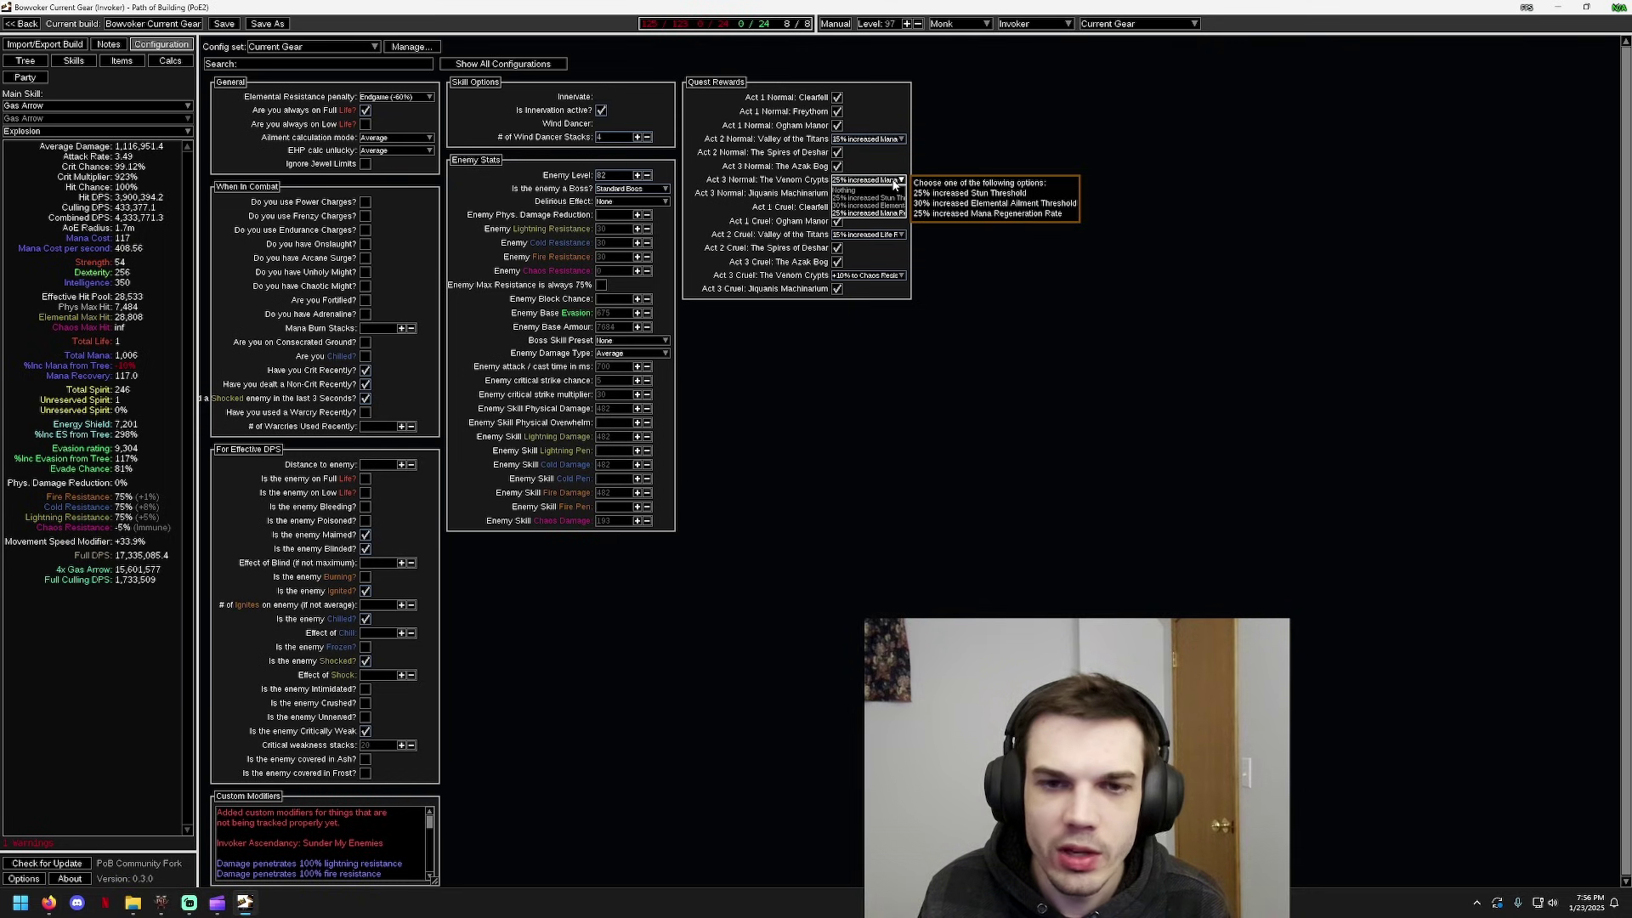
{"action": "left_click", "coordinate": [893, 216]}
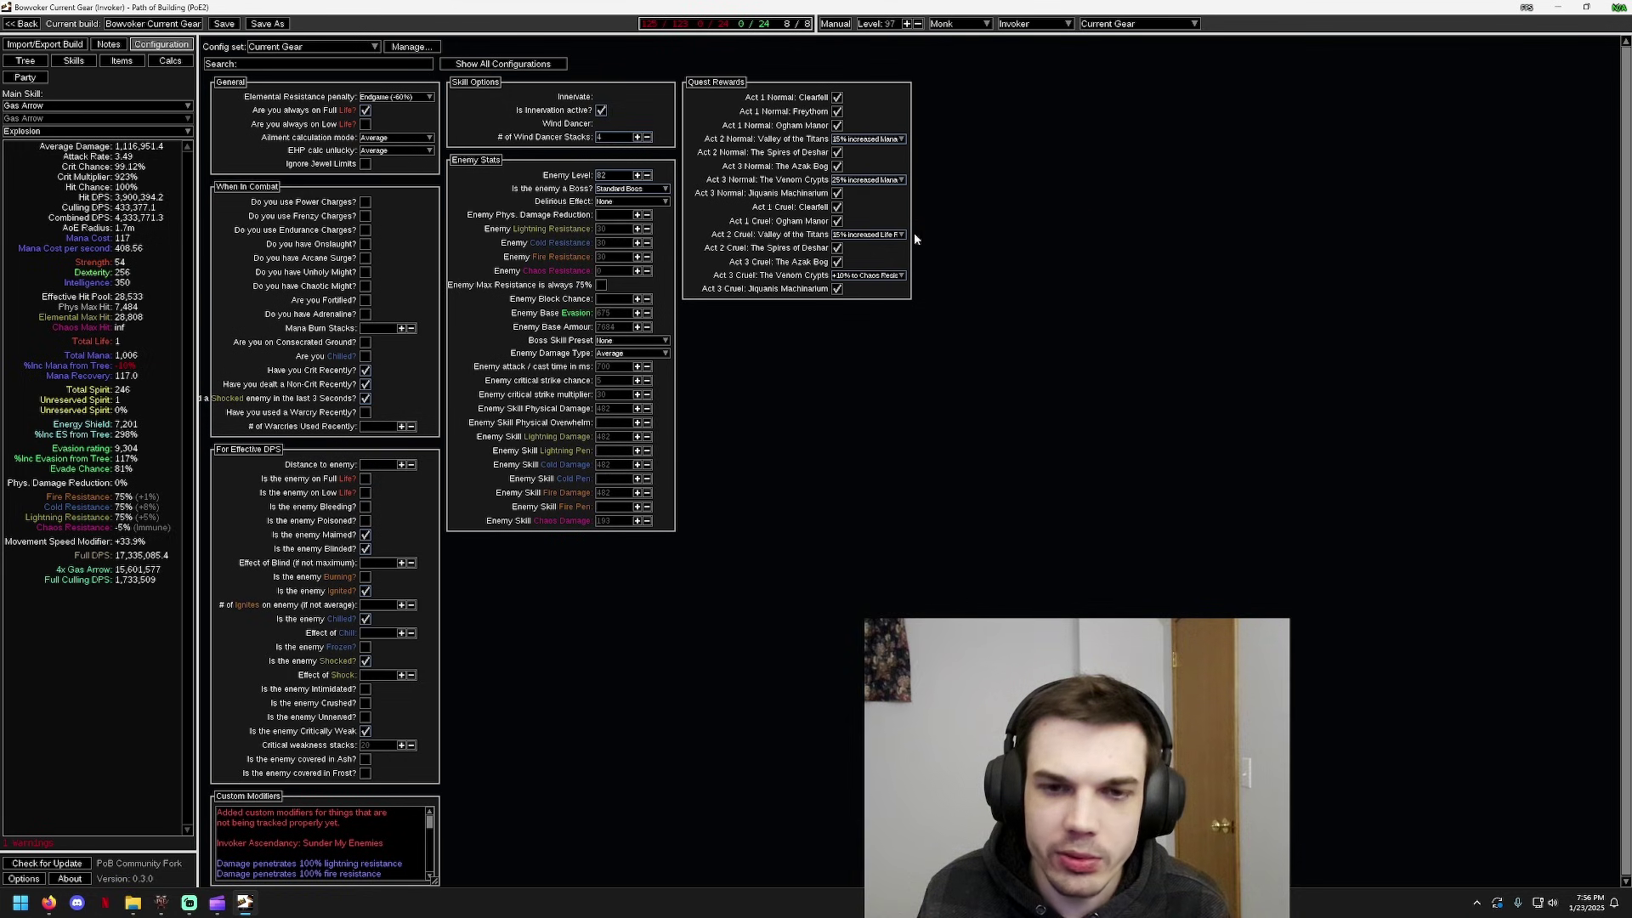
Choose 15% life recovery from flasks for Act 2 Cruel Valley of the Titans and +10% chaos resistance for Act 3 Cruel Venom Crypts
{"action": "left_click", "coordinate": [881, 235]}
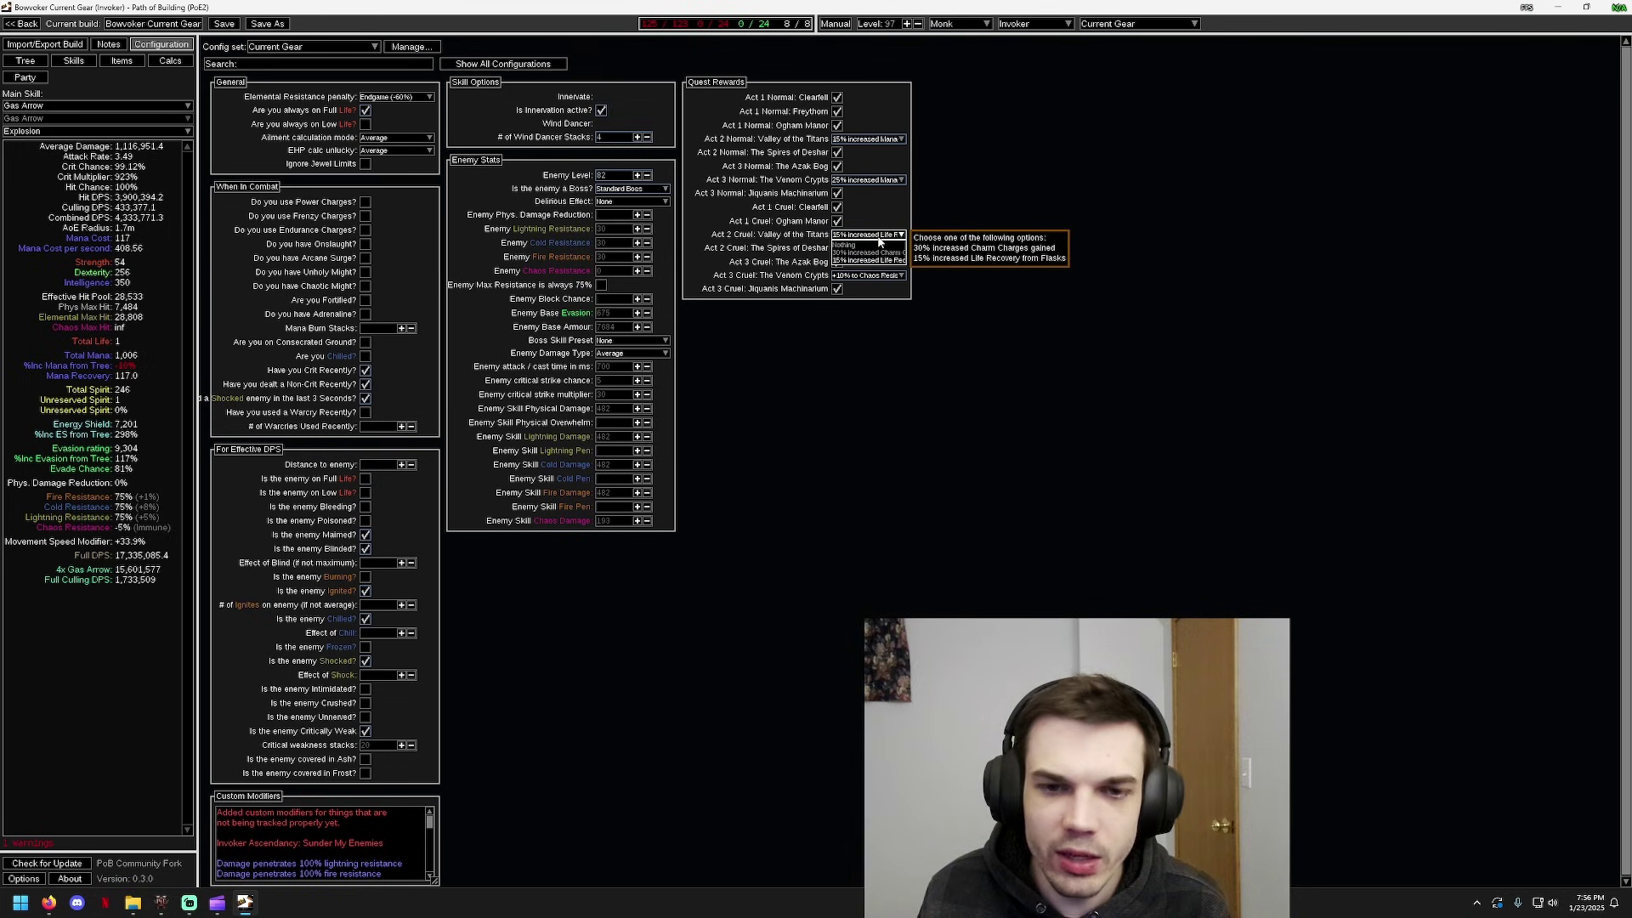
{"action": "left_click", "coordinate": [885, 260]}
{"action": "left_click", "coordinate": [892, 276]}
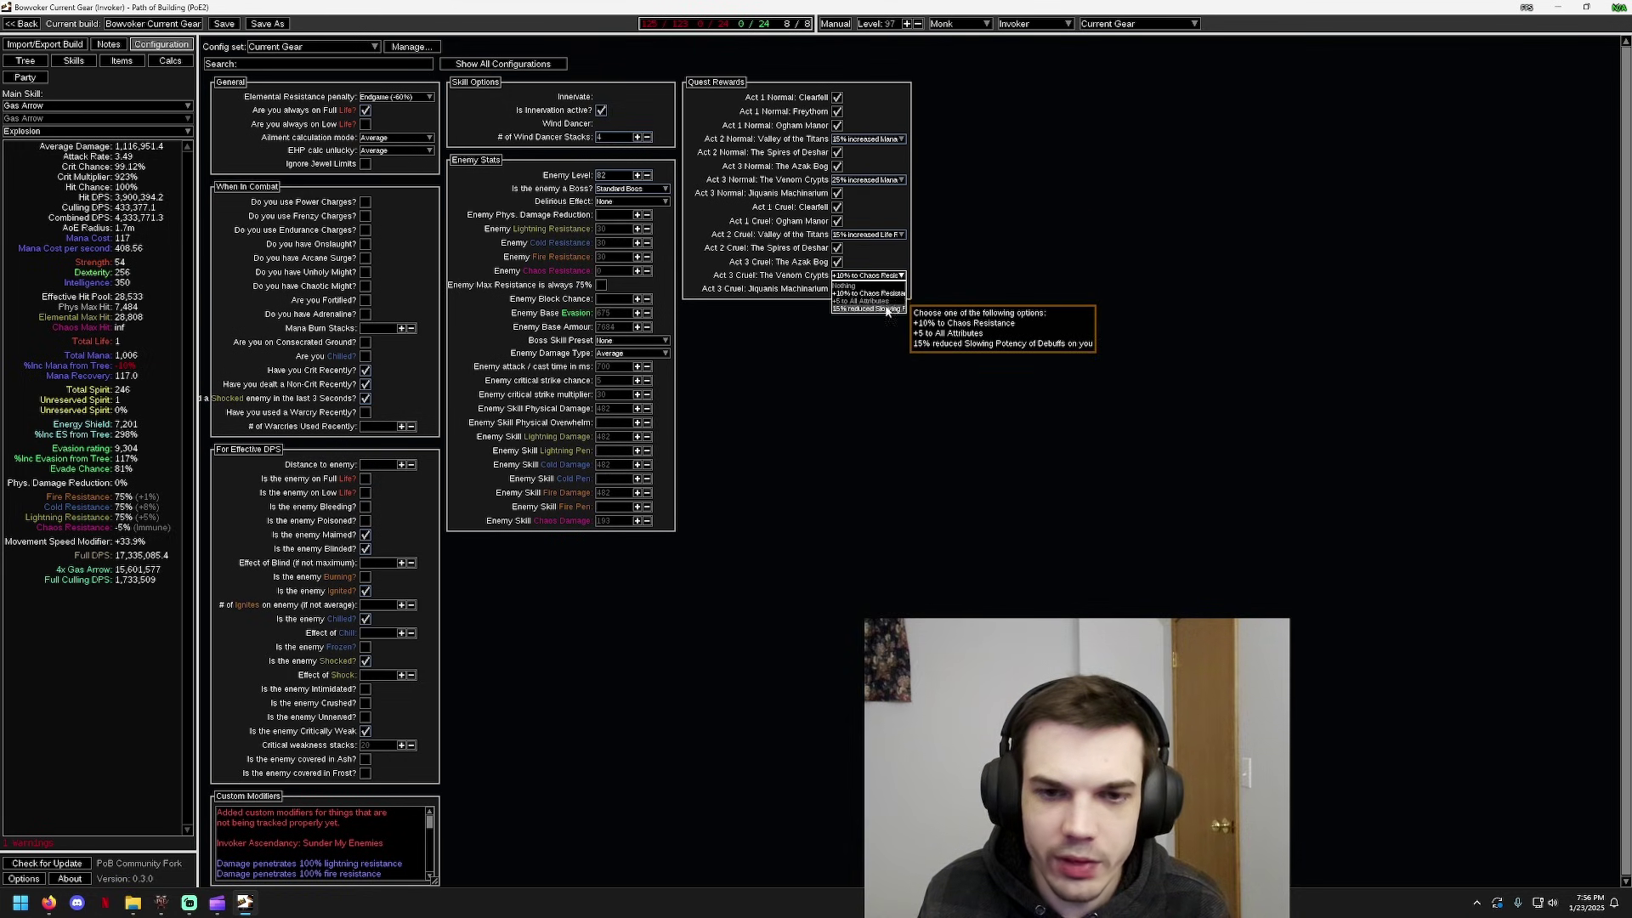
{"action": "left_click", "coordinate": [892, 301]}
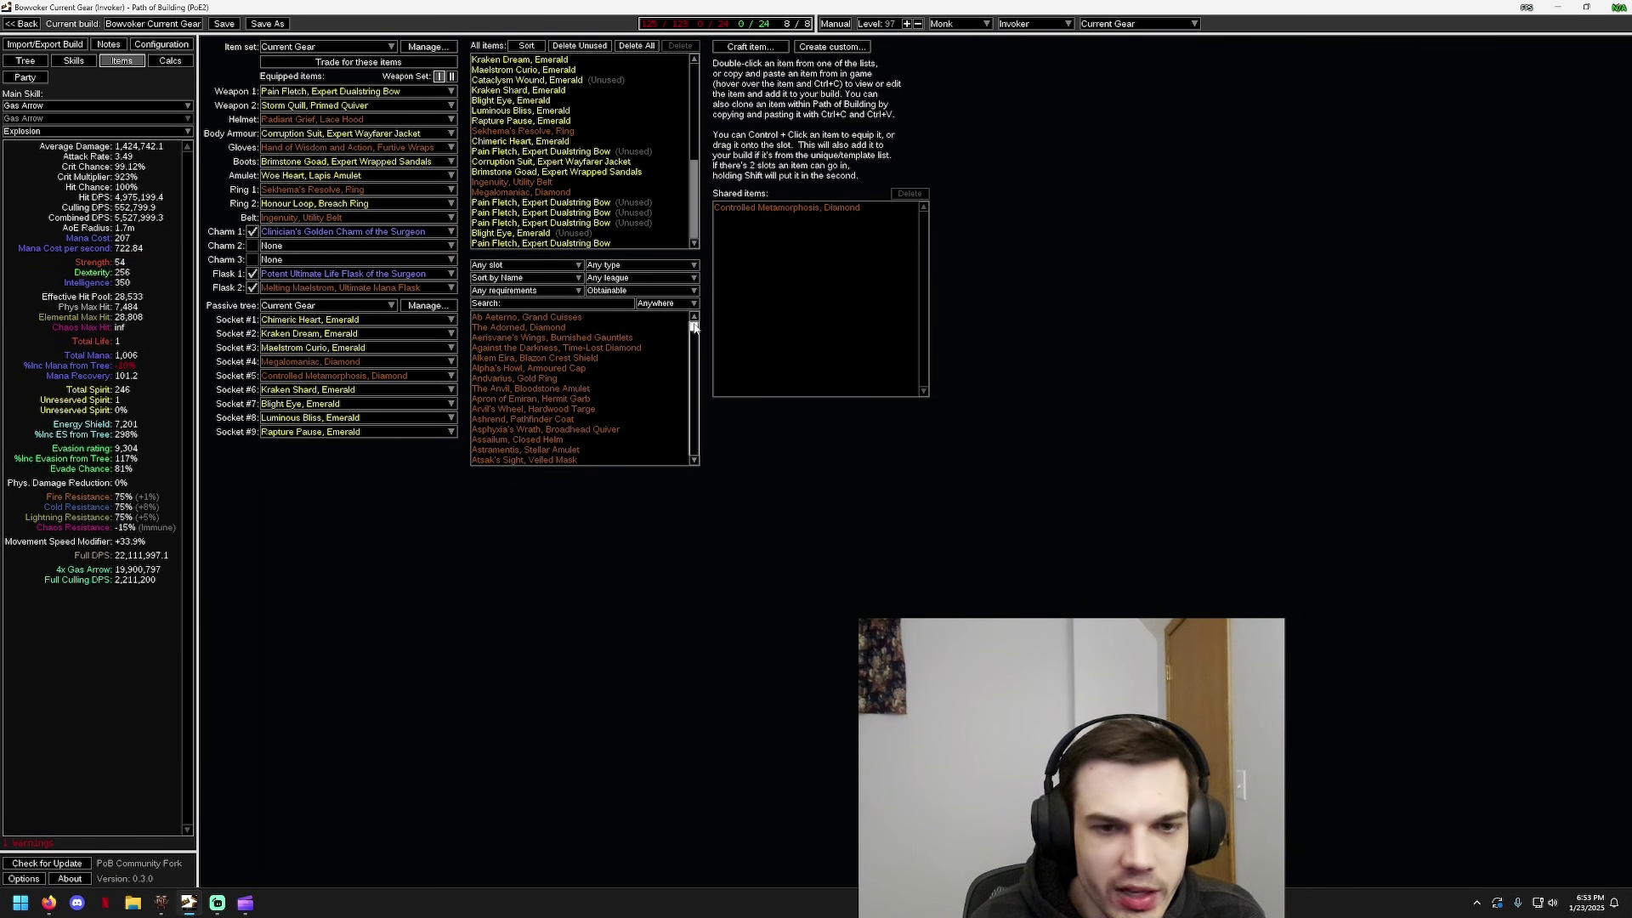
Sort the unique item list by Full DPS
{"action": "mouse_move", "coordinate": [694, 328]}
{"action": "left_mouse_down"}
{"action": "mouse_move", "coordinate": [704, 476]}
{"action": "mouse_move", "coordinate": [693, 316]}
{"action": "left_mouse_up"}
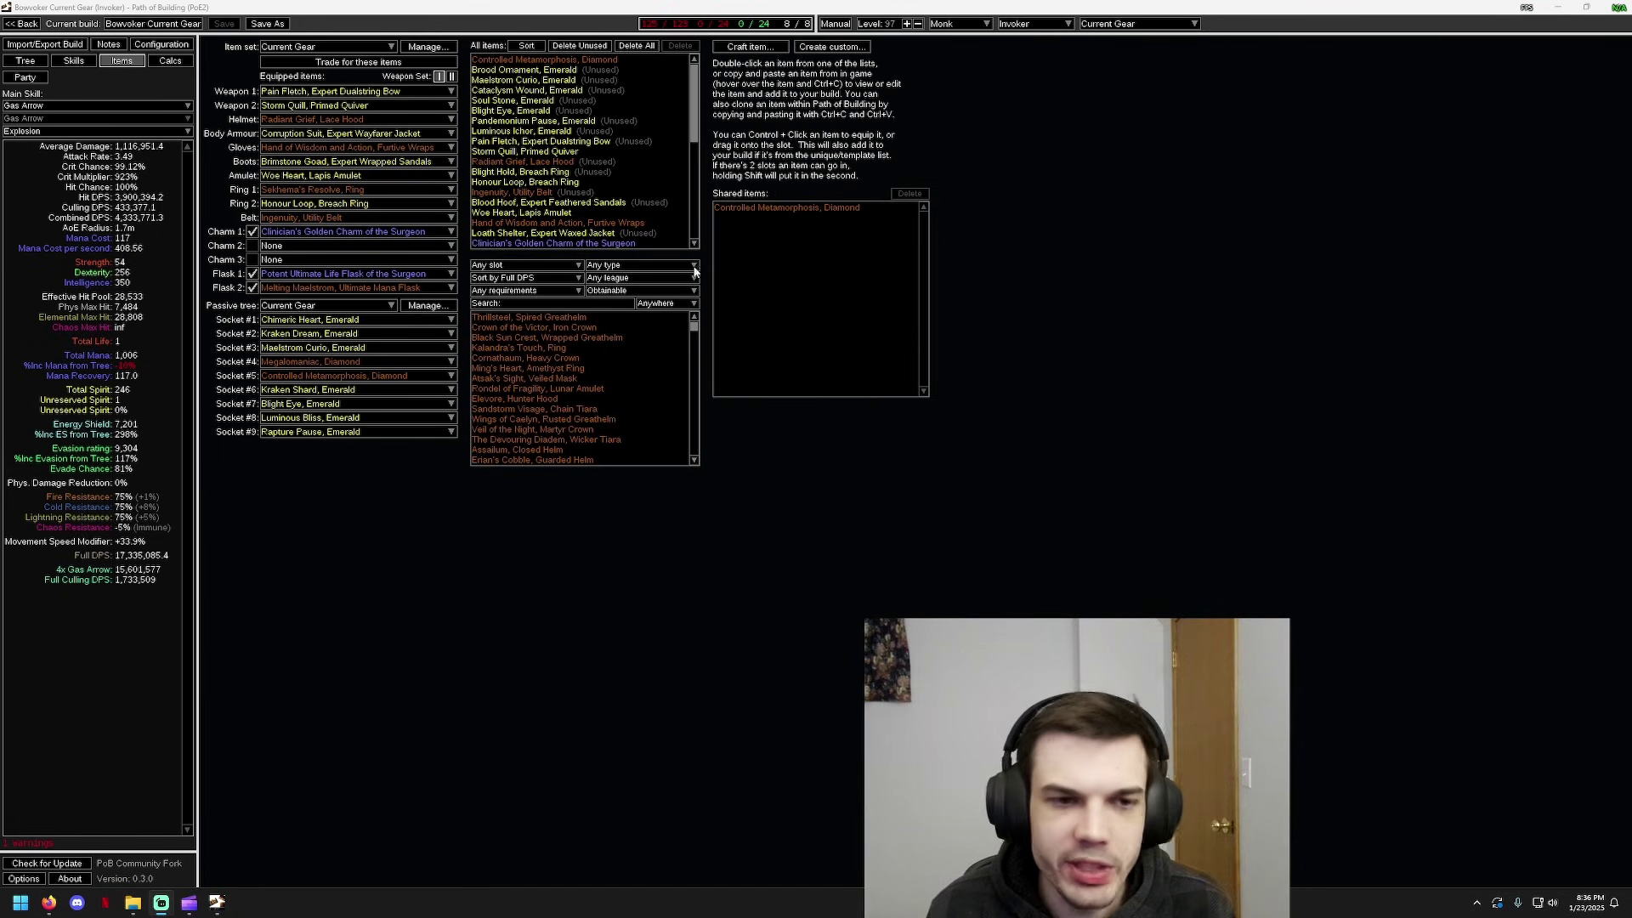
{"action": "left_click", "coordinate": [518, 278]}
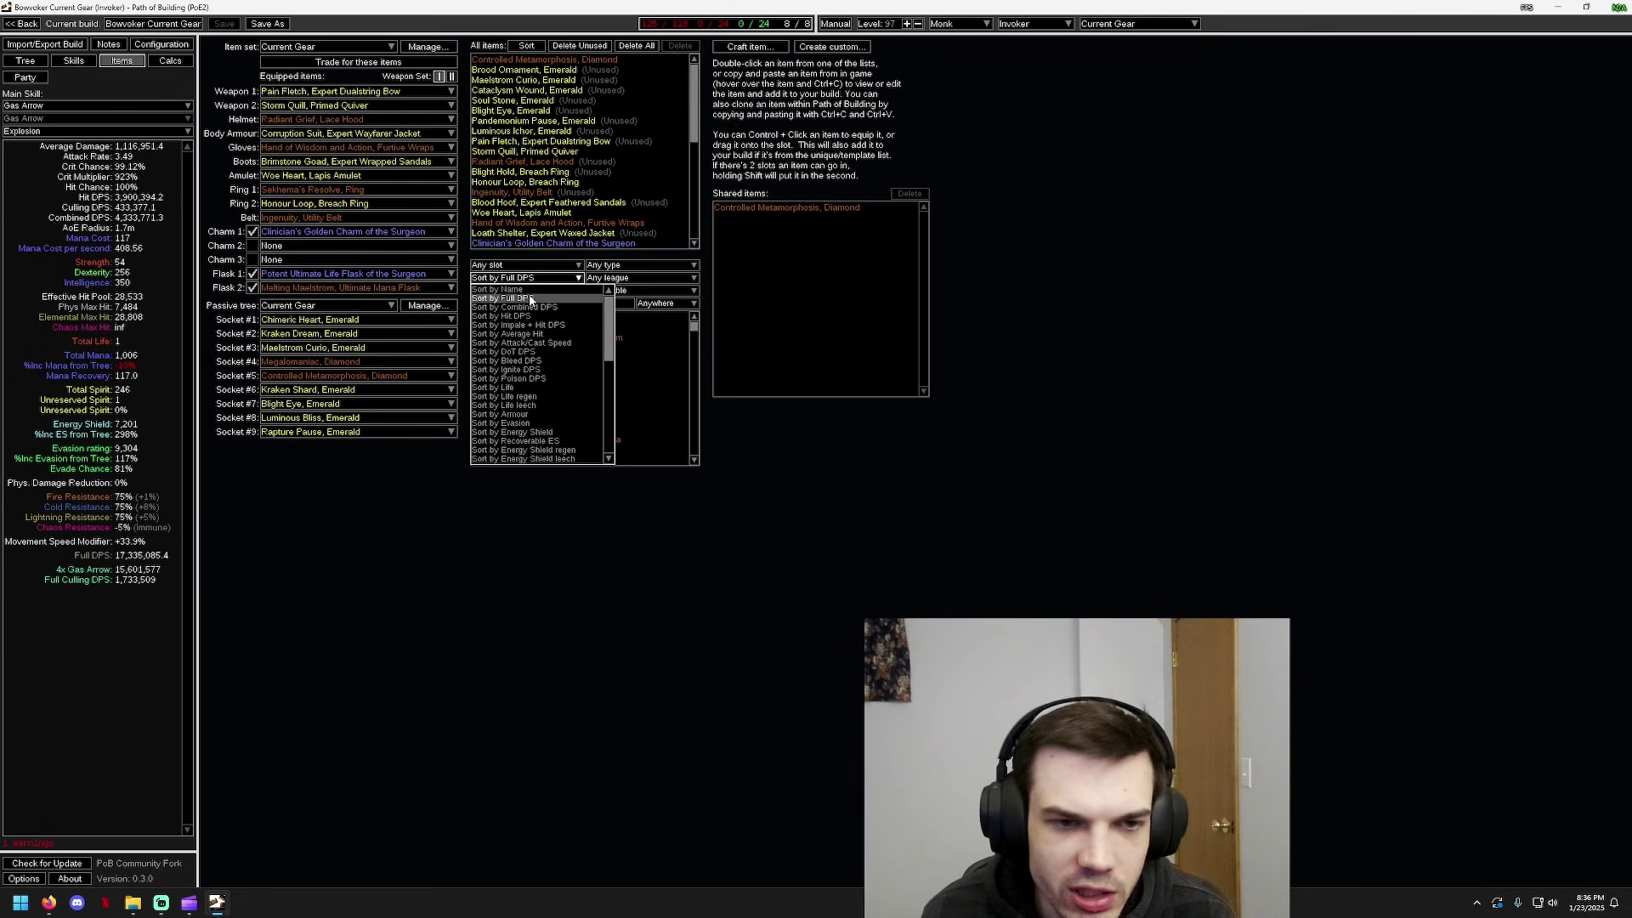
{"action": "left_click", "coordinate": [529, 300]}
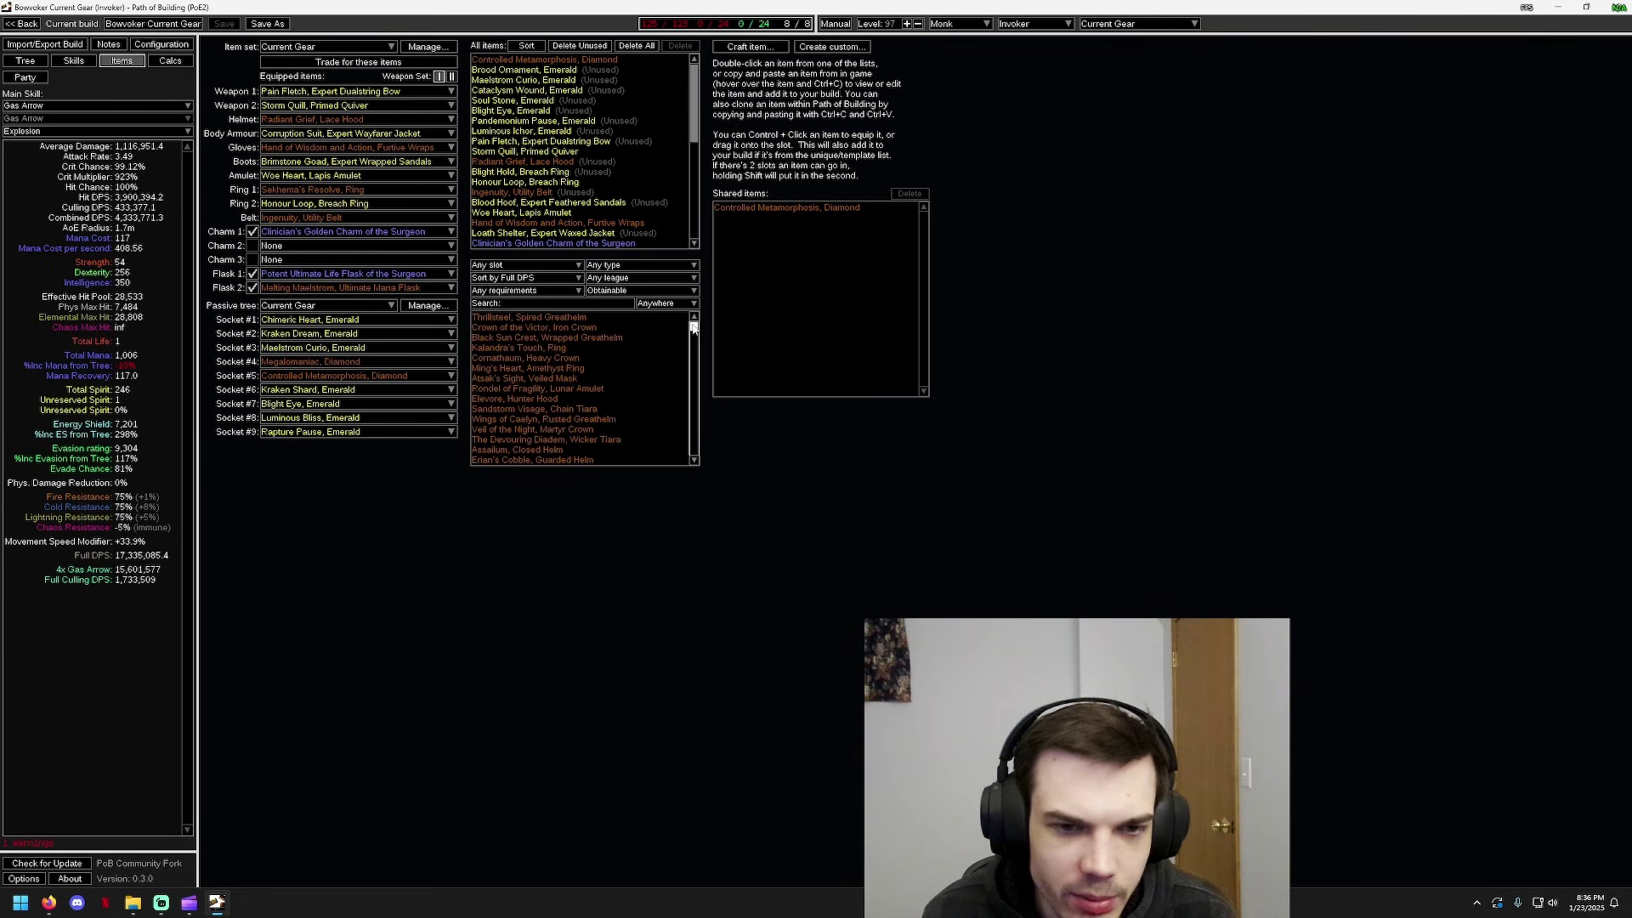
Inspect the unique items that rank highest by Full DPS, and sort the list by Effective Hit Pool
{"action": "mouse_move", "coordinate": [571, 339]}
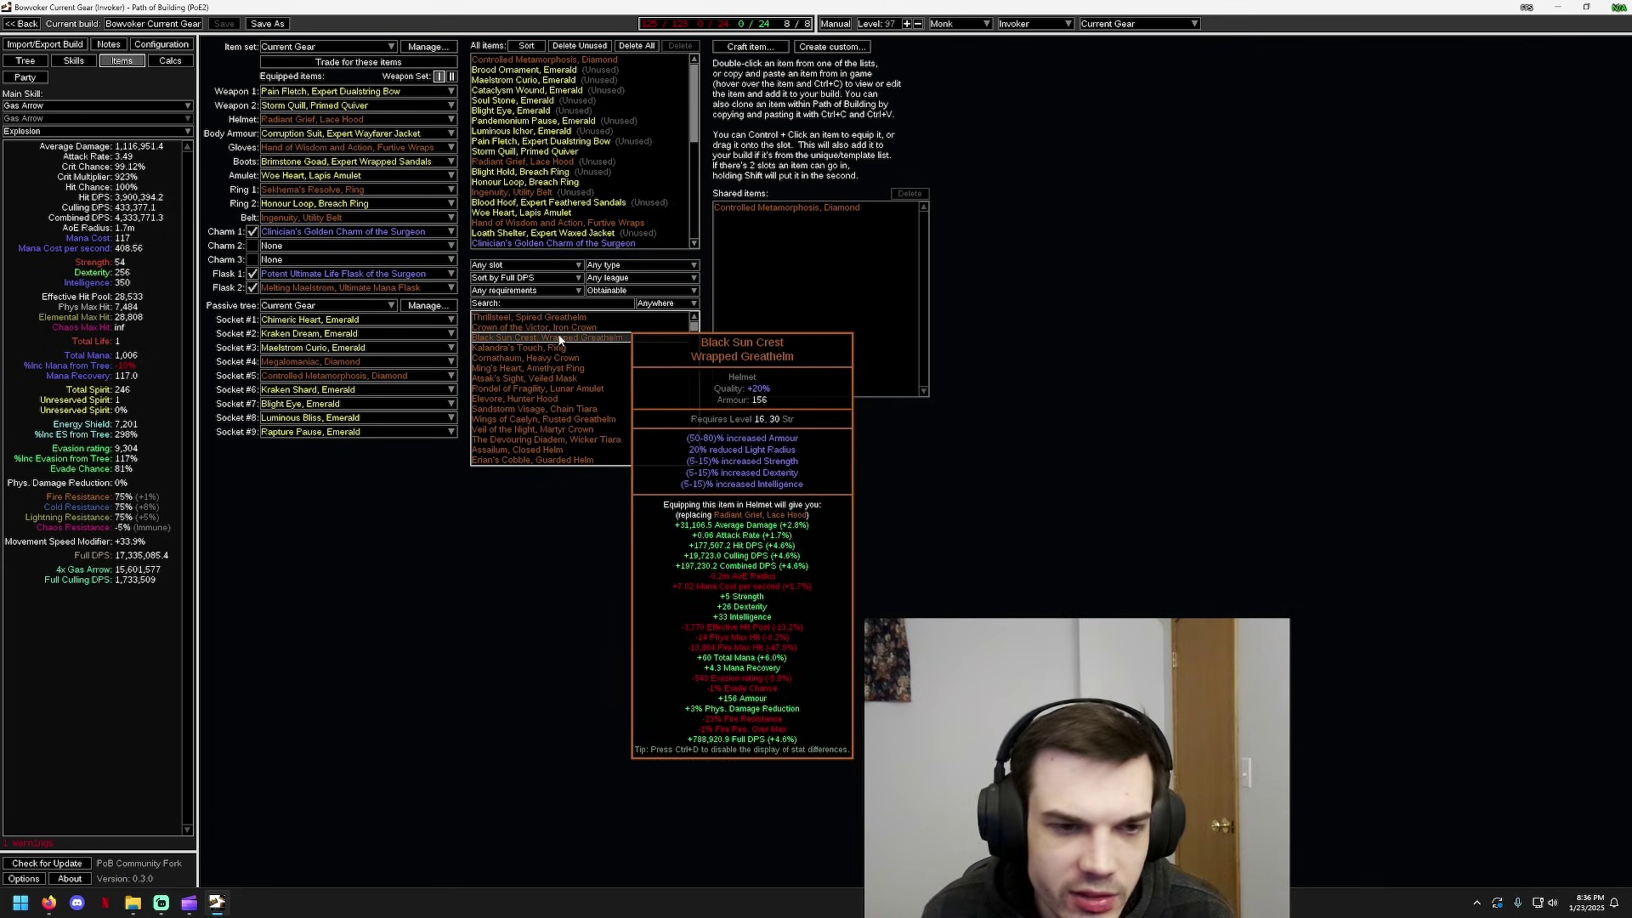
{"action": "mouse_move", "coordinate": [565, 375]}
{"action": "left_click", "coordinate": [546, 279]}
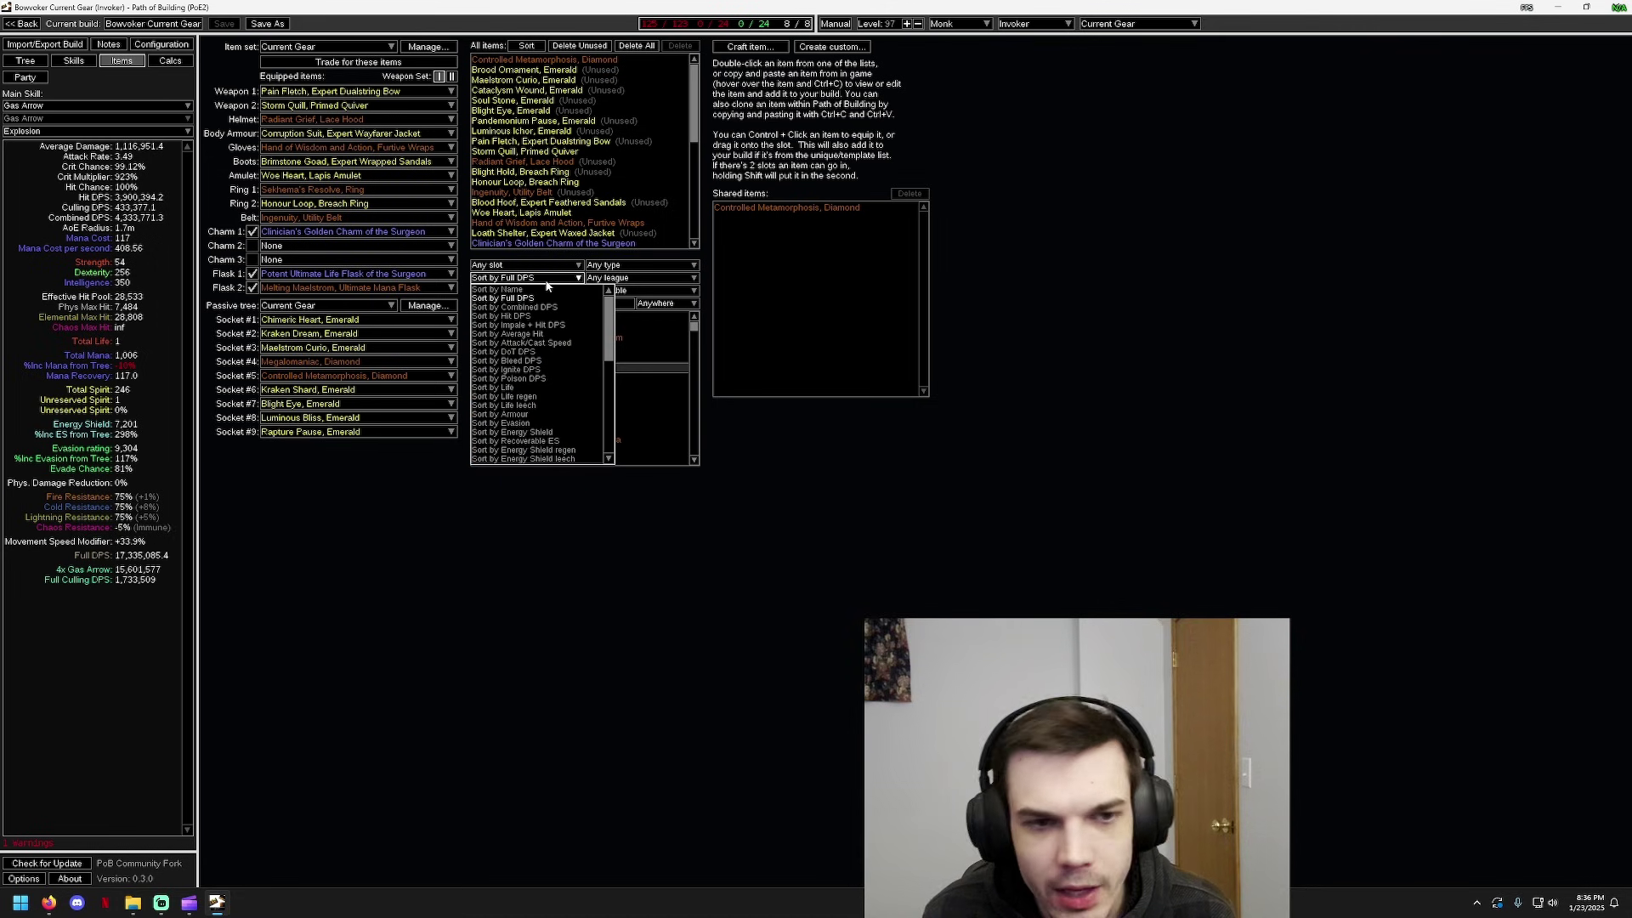
{"action": "left_click_drag", "start_coordinate": [607, 319], "coordinate": [615, 418]}
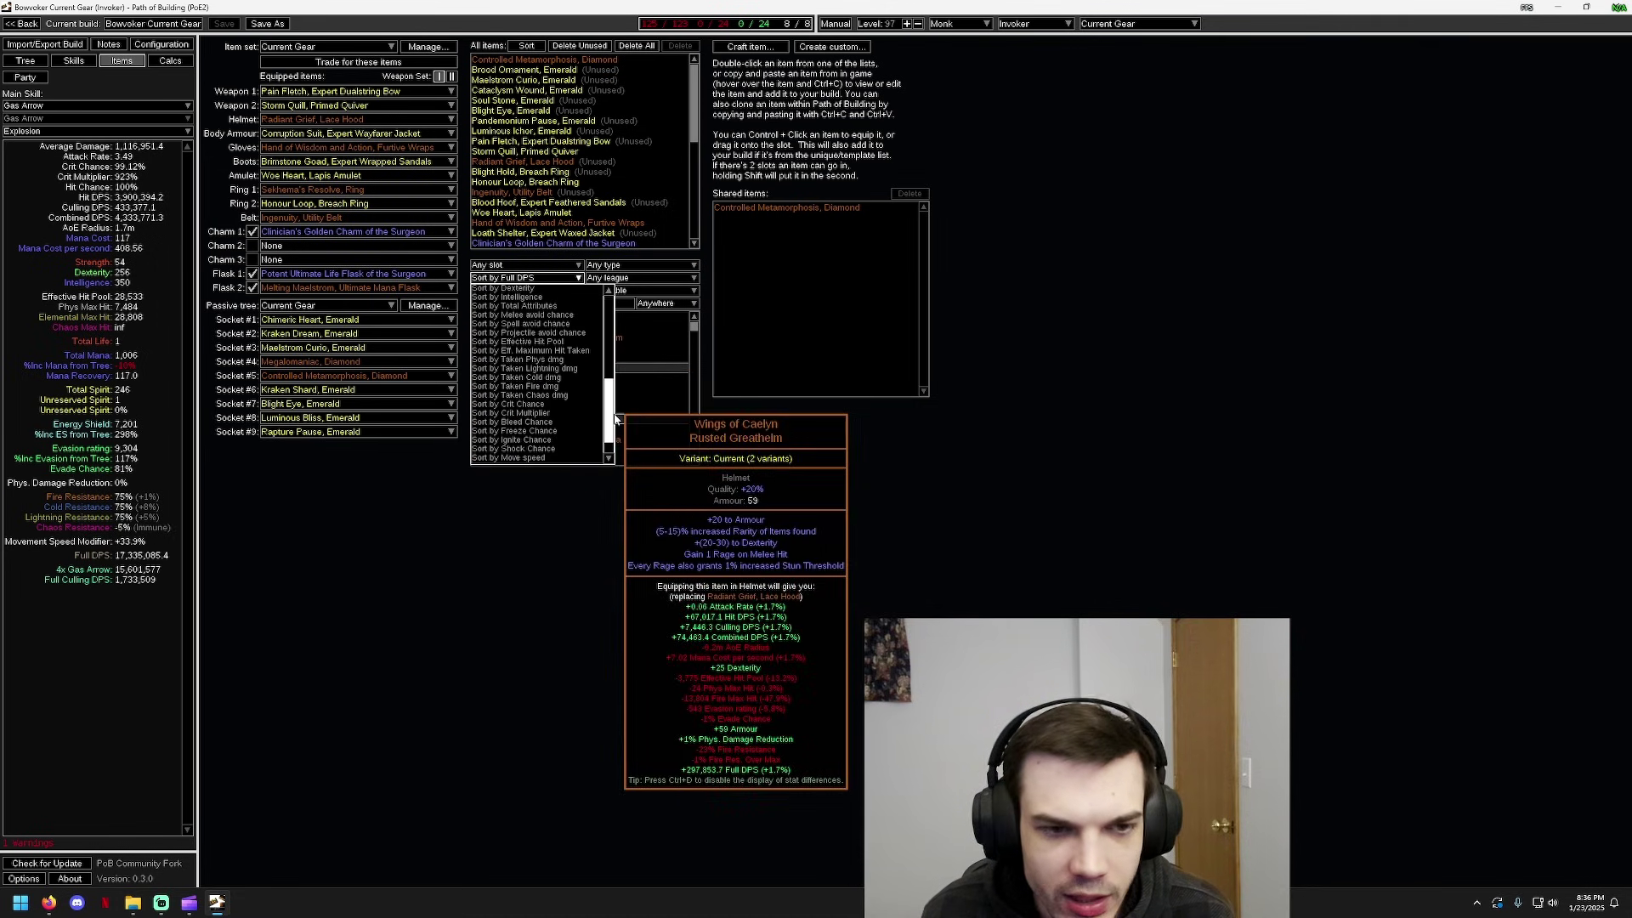
{"action": "left_click", "coordinate": [566, 342]}
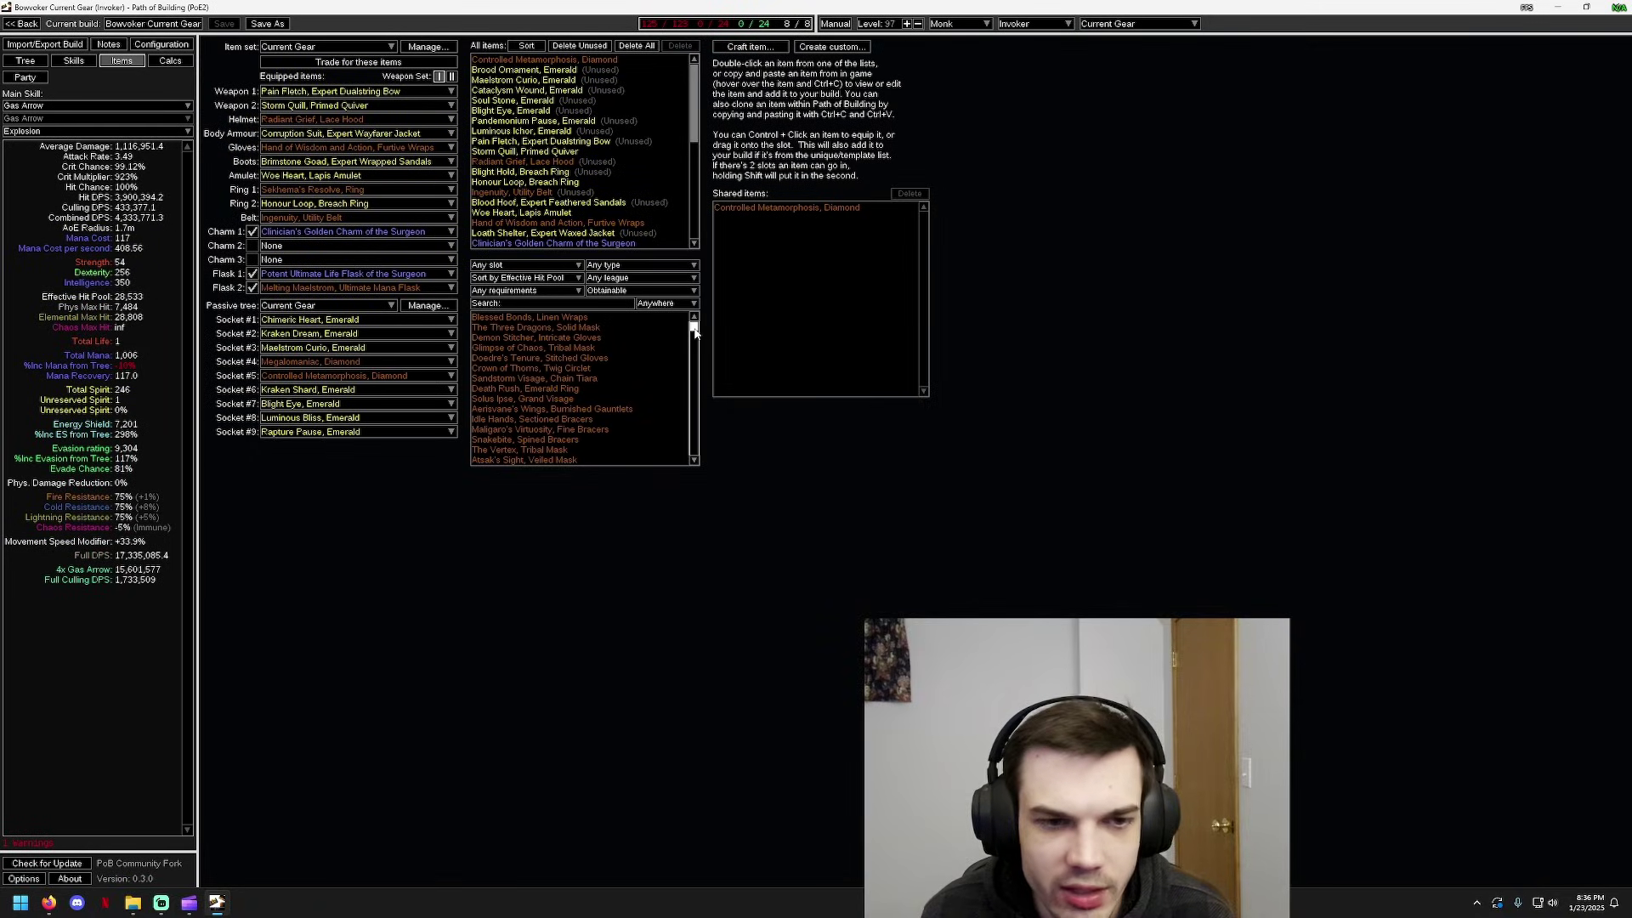
{"action": "mouse_move", "coordinate": [607, 322]}
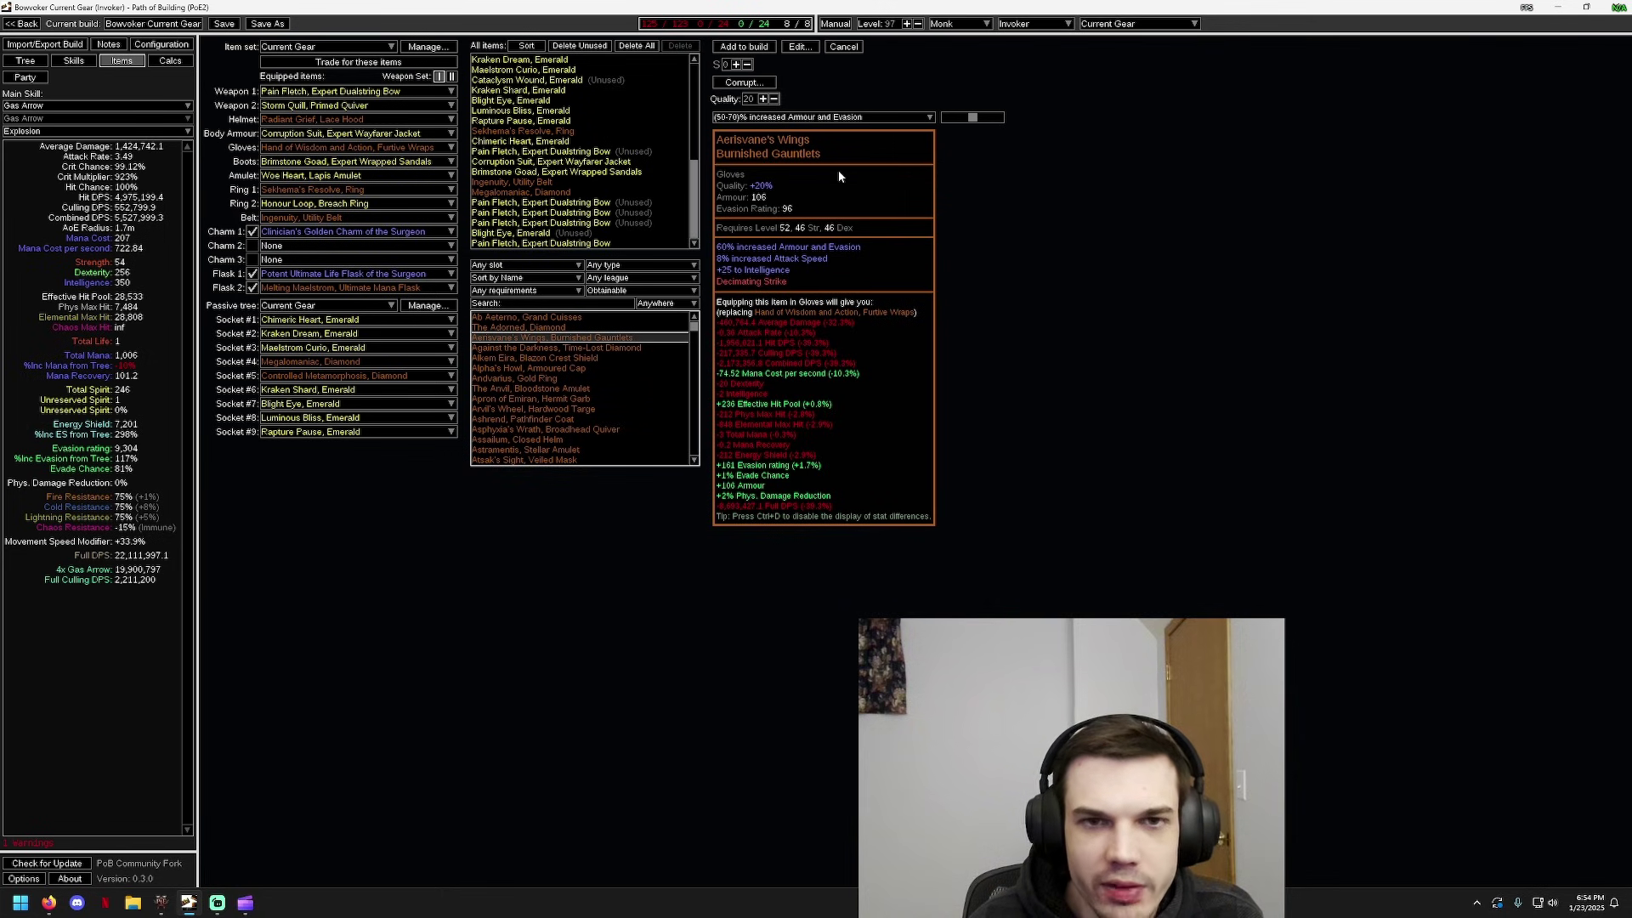
Set the Armour and Evasion roll on Aerisvane's Wings to 70% and check its corruption options
{"action": "left_click_drag", "start_coordinate": [973, 116], "coordinate": [1054, 121]}
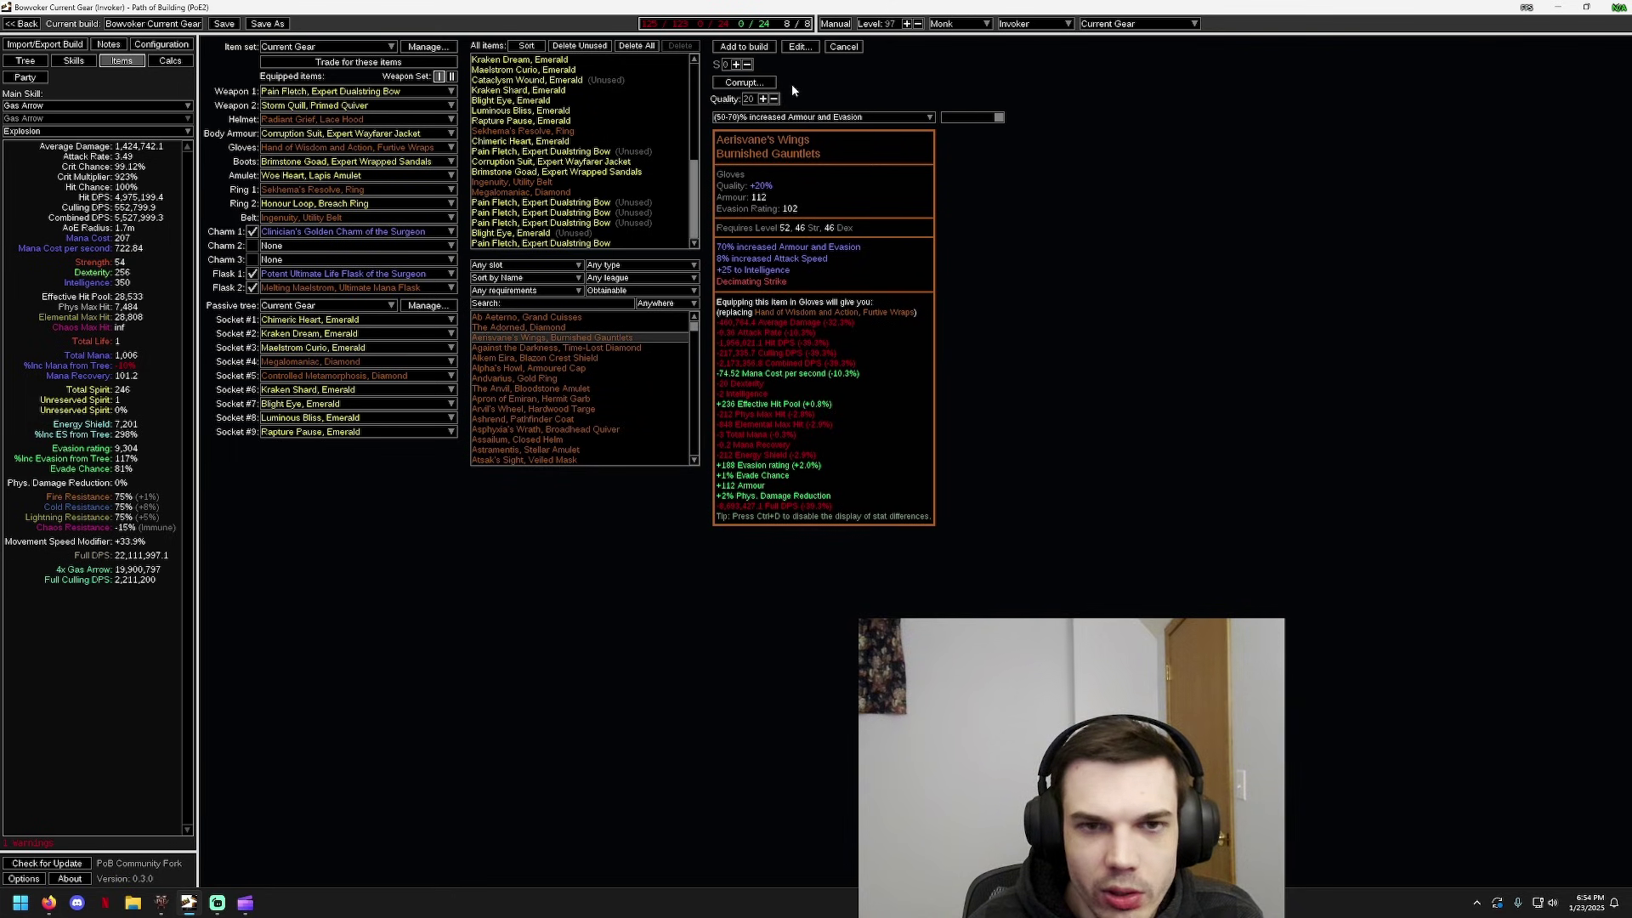
{"action": "left_click", "coordinate": [745, 83]}
{"action": "left_click", "coordinate": [861, 473]}
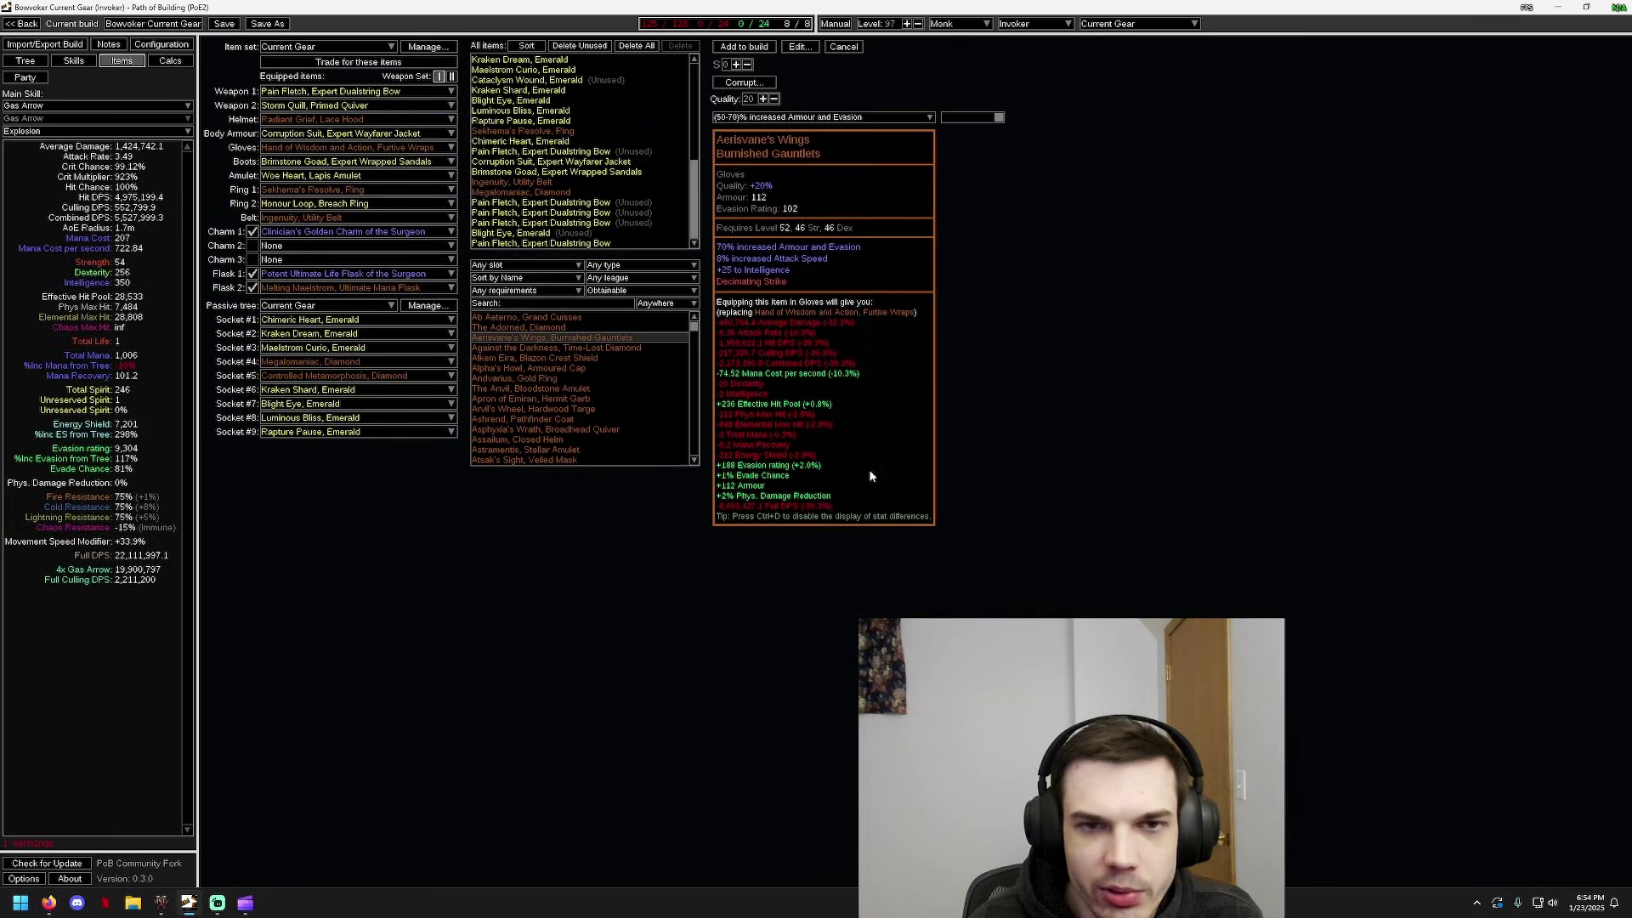
Examine the Intelligence modifier line in the item text of Aerisvane's Wings, and discard the item without adding it to the build
{"action": "left_click", "coordinate": [813, 48]}
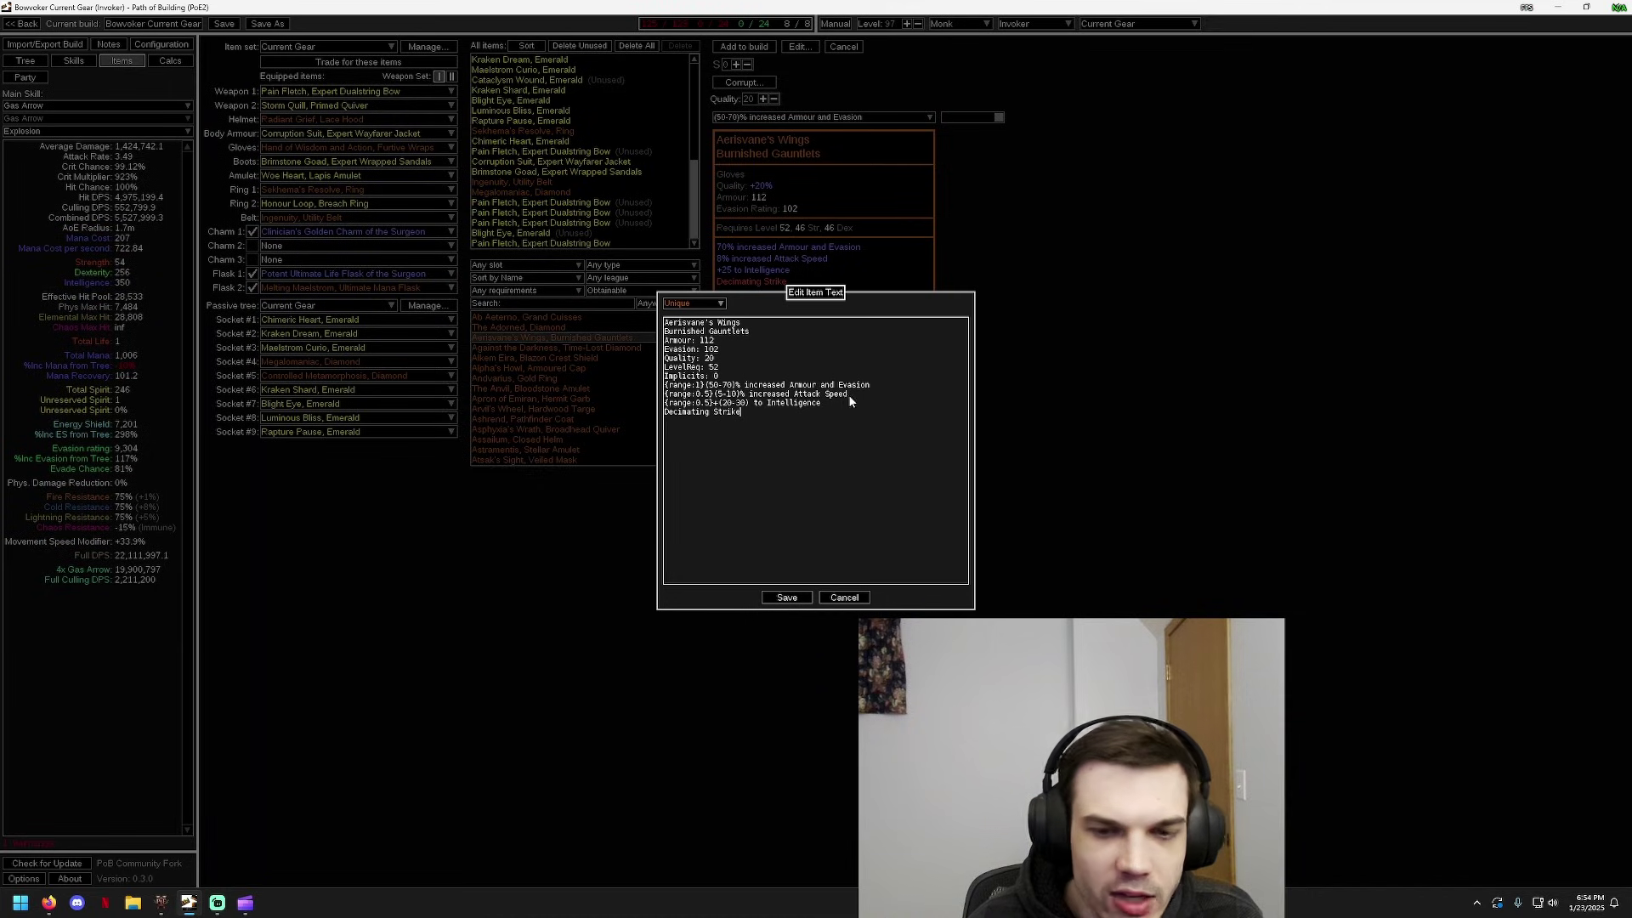
{"action": "left_click_drag", "start_coordinate": [843, 399], "coordinate": [718, 403]}
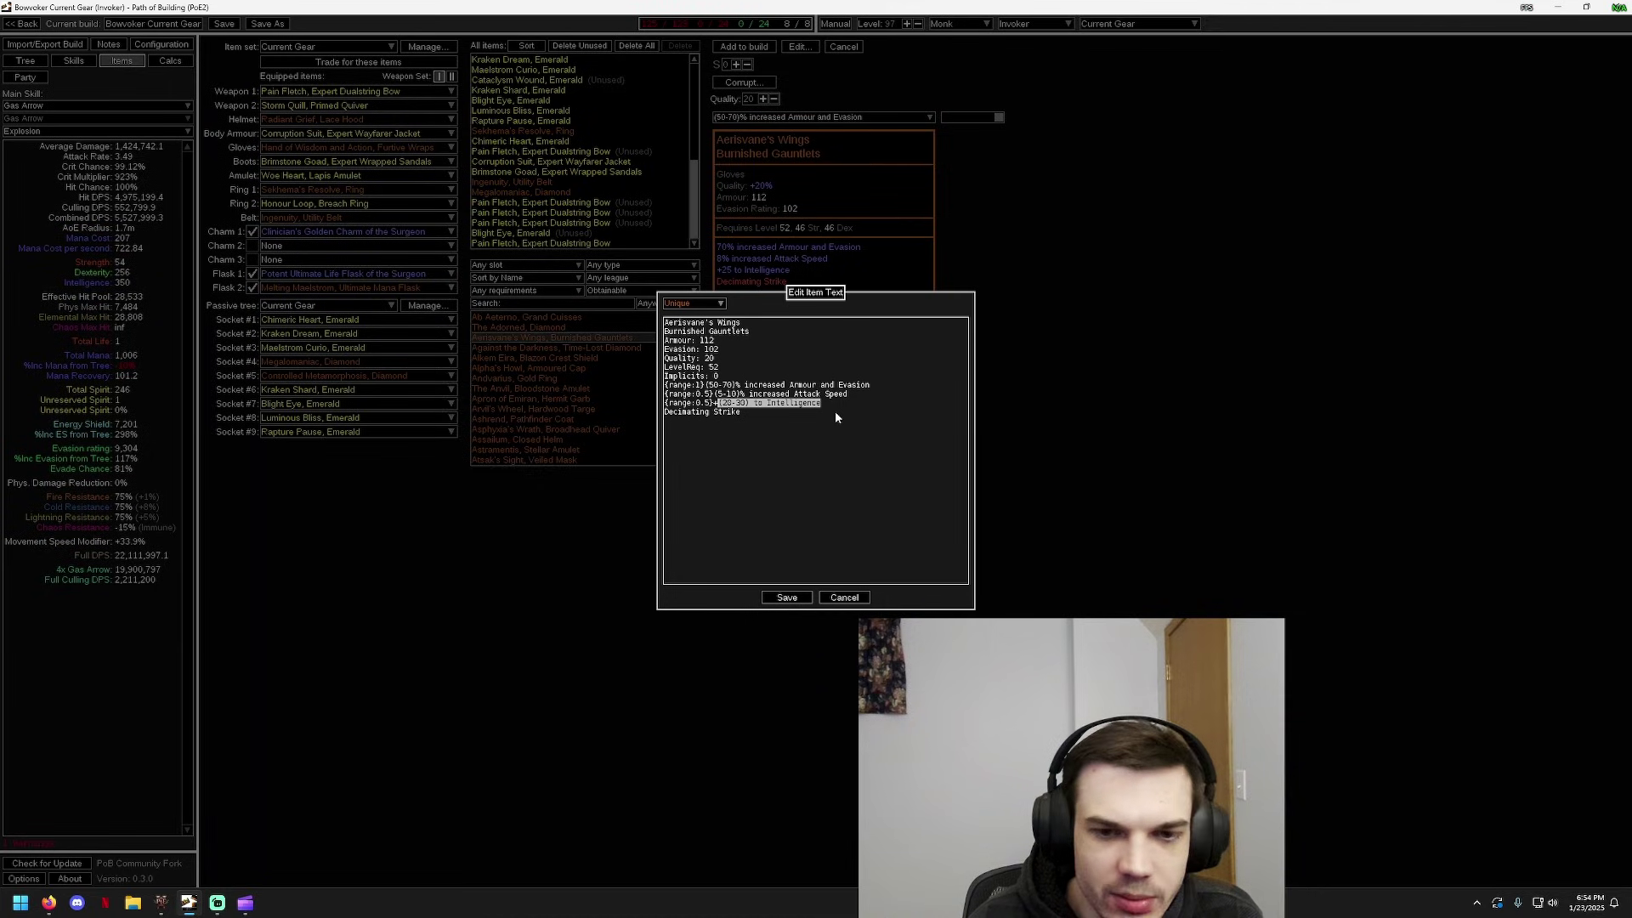
{"action": "left_click", "coordinate": [822, 405]}
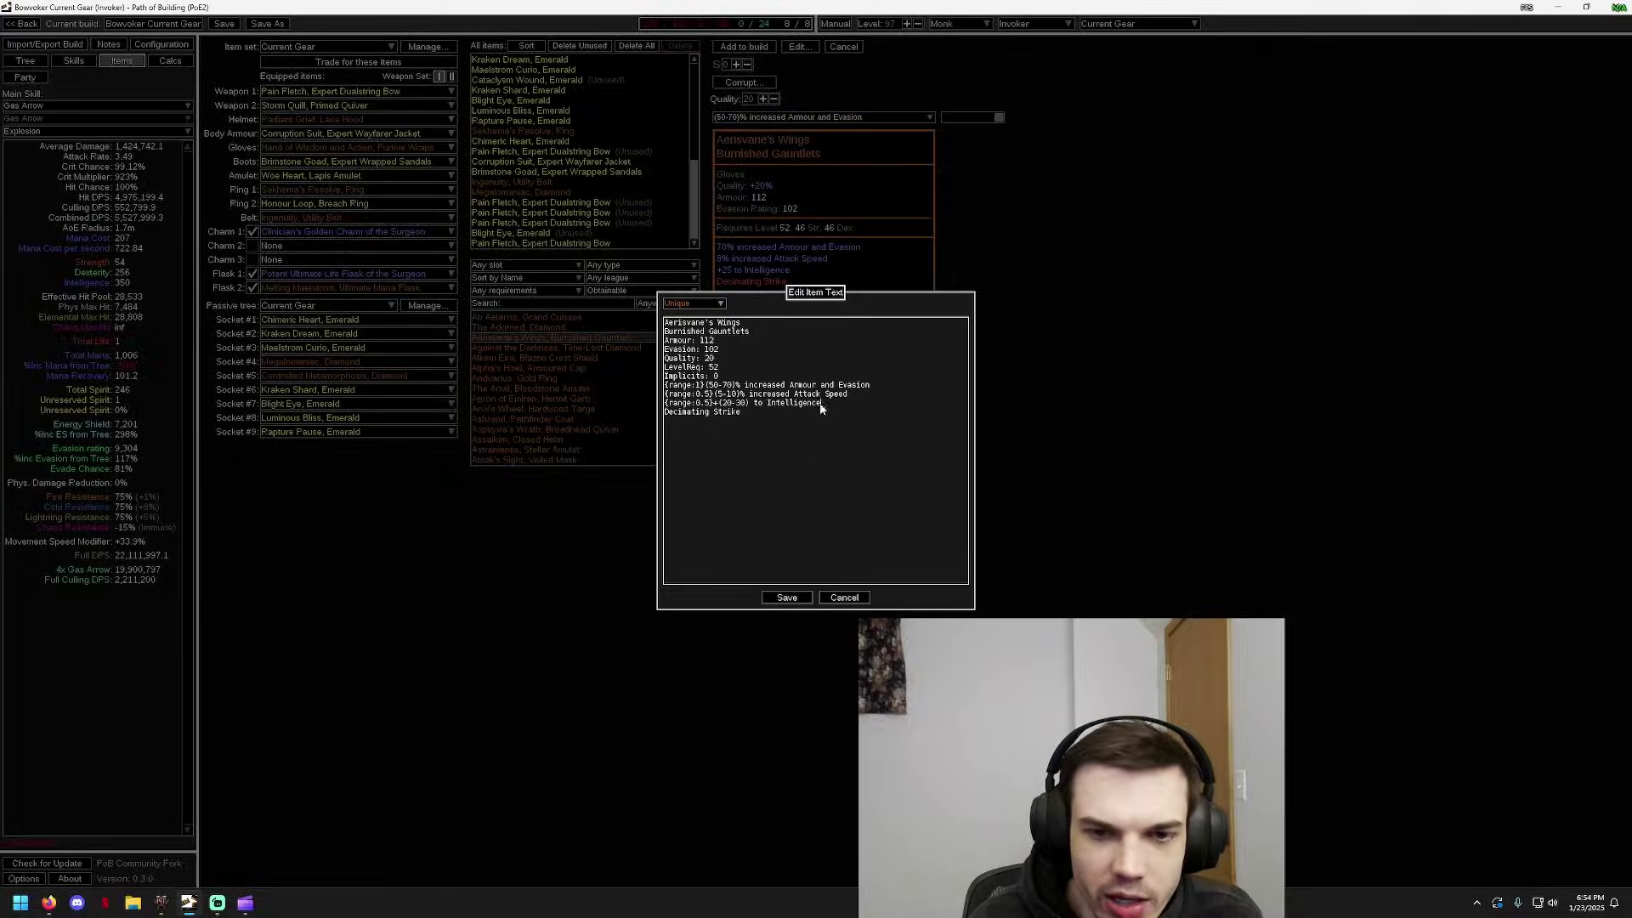
{"action": "left_click", "coordinate": [845, 598]}
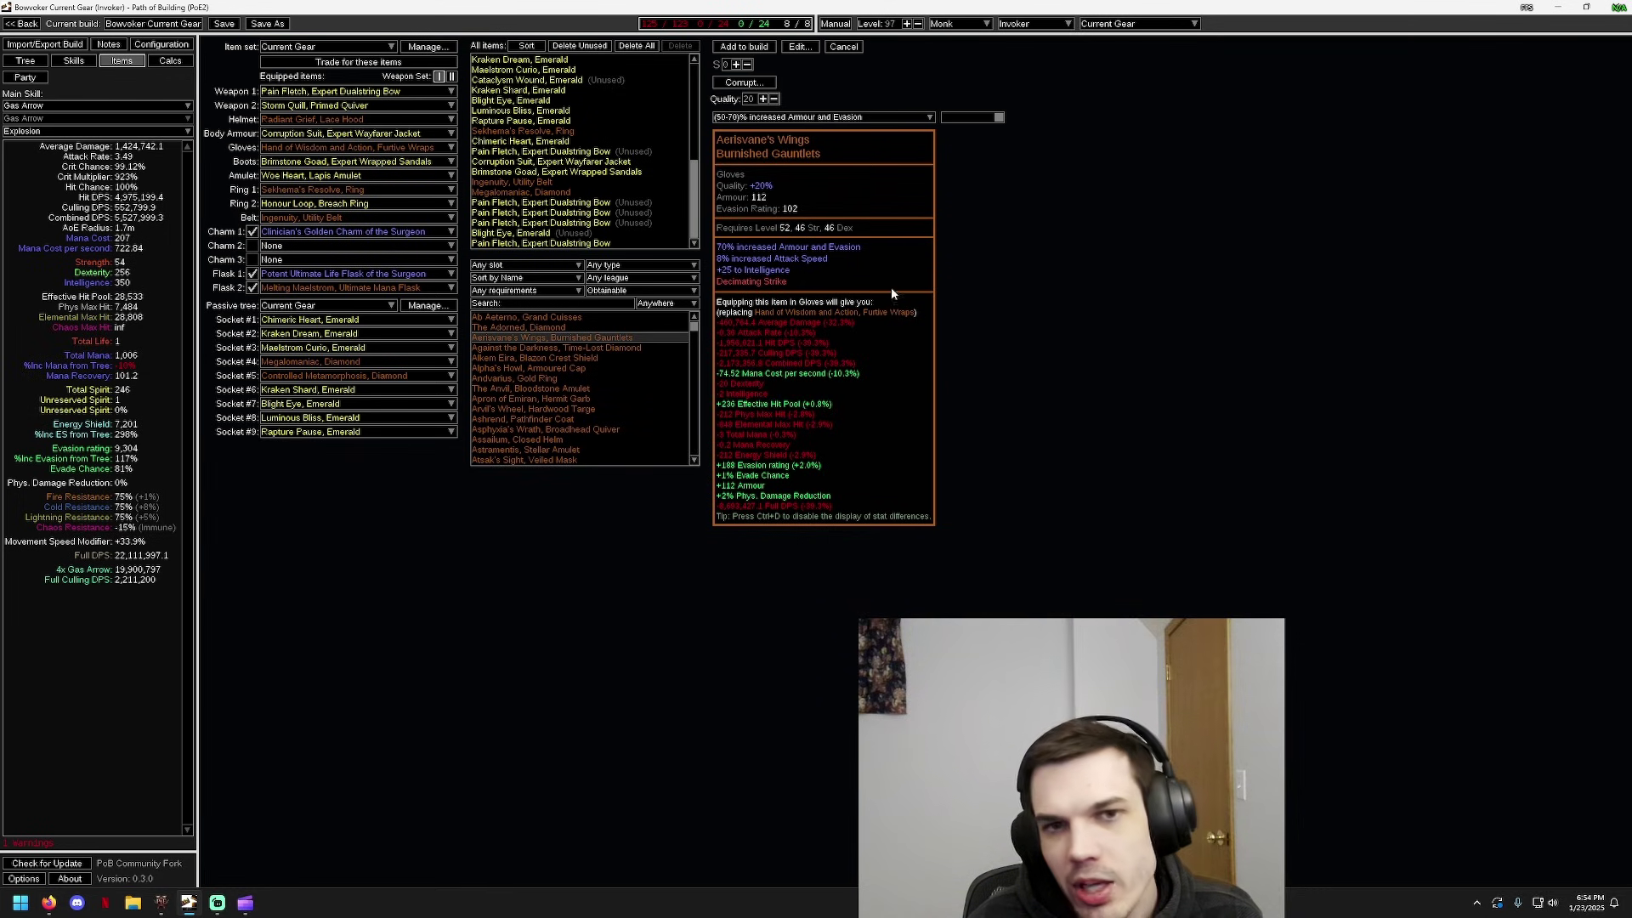
{"action": "left_click", "coordinate": [845, 47]}
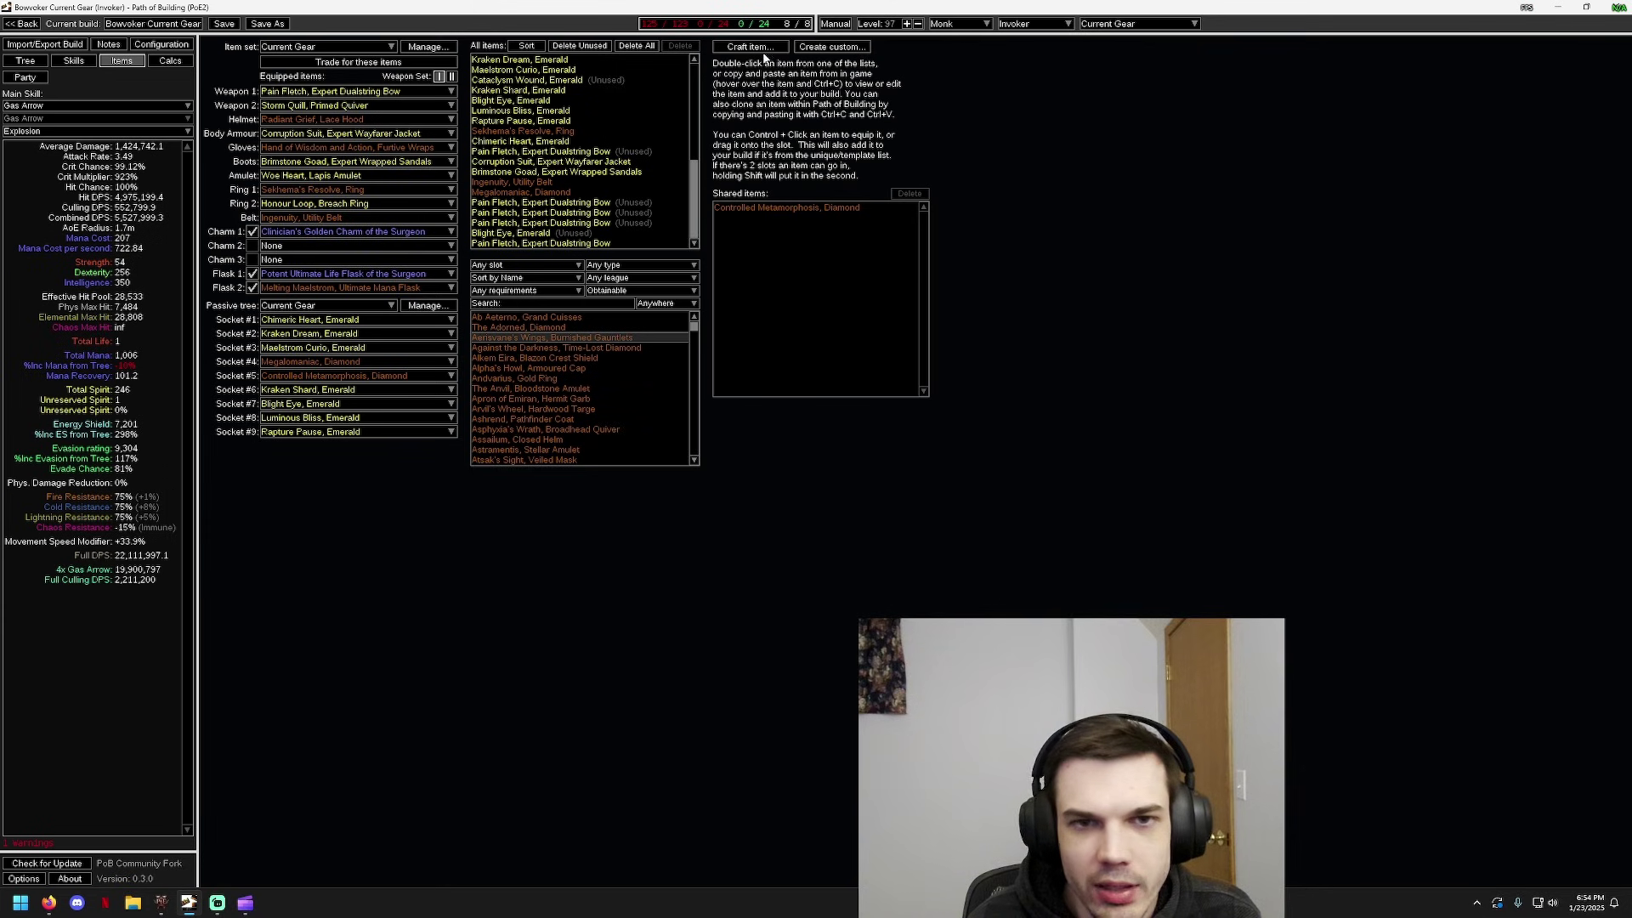
Craft a rare bow using the Expert Dualstring Bow base
{"action": "left_click", "coordinate": [748, 47]}
{"action": "left_click", "coordinate": [795, 444]}
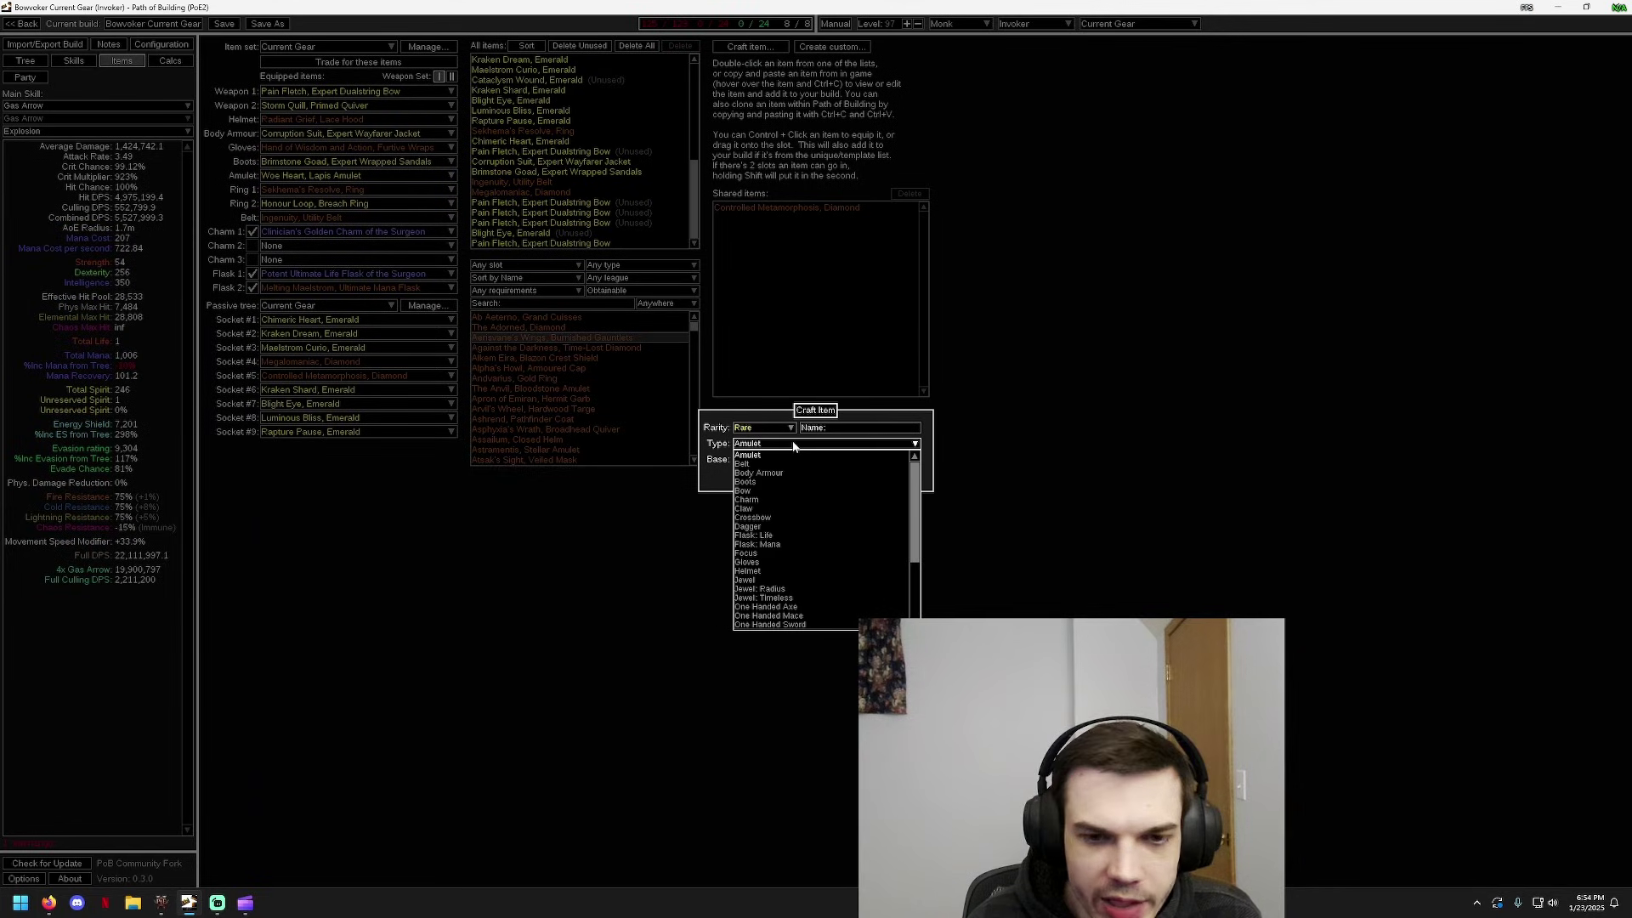
{"action": "type", "text": "bo"}
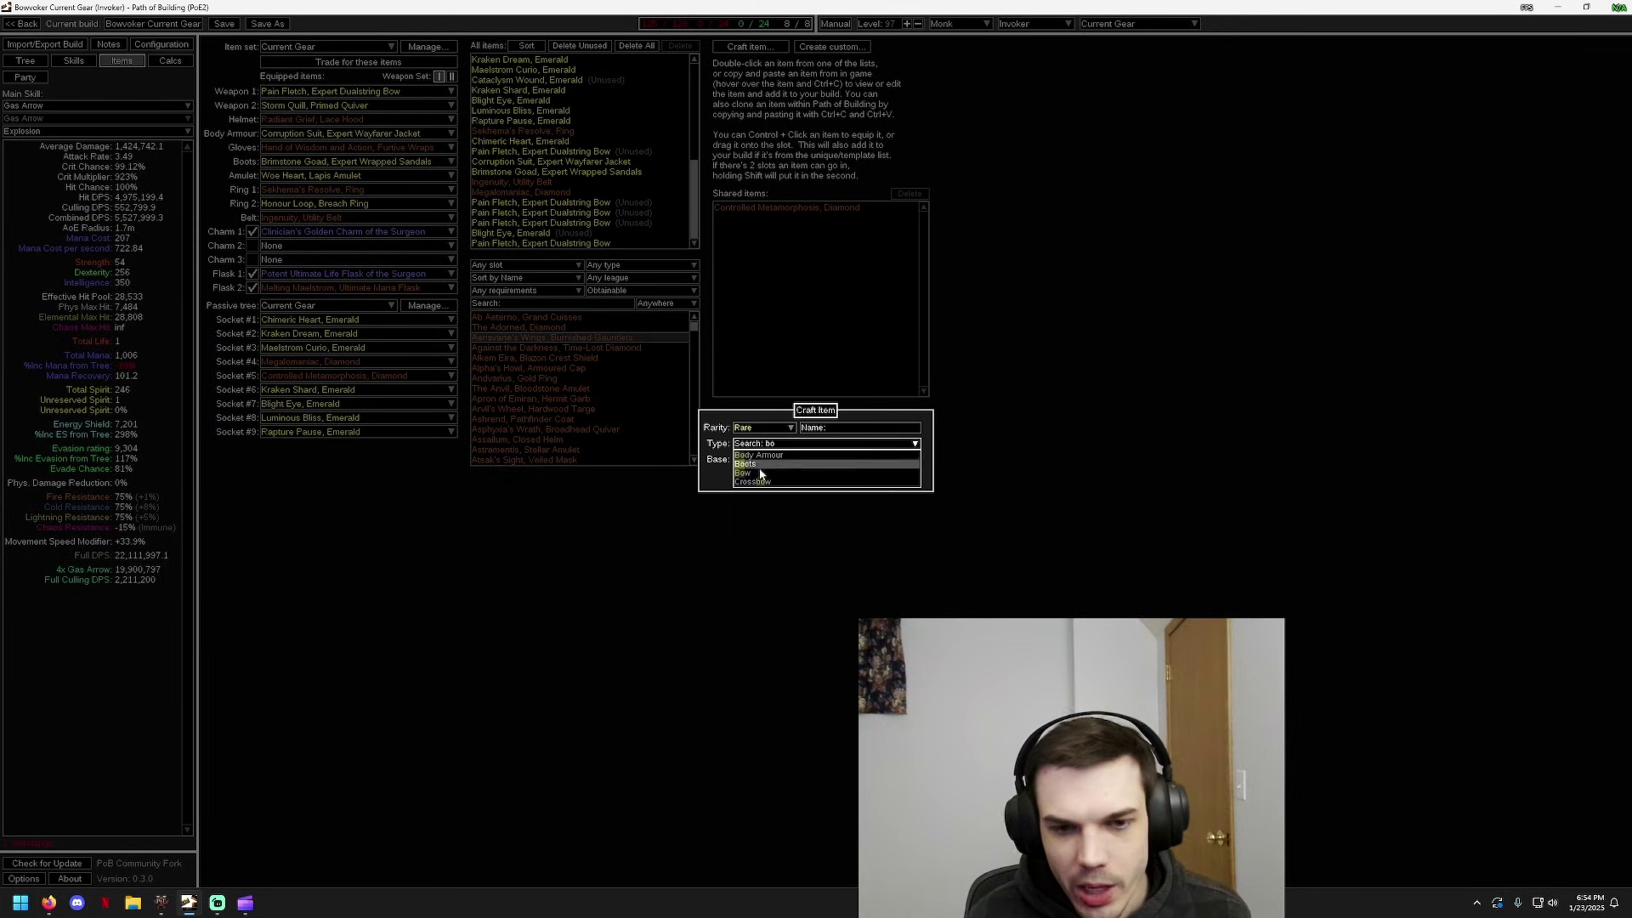
{"action": "left_click", "coordinate": [761, 472]}
{"action": "left_click", "coordinate": [764, 463]}
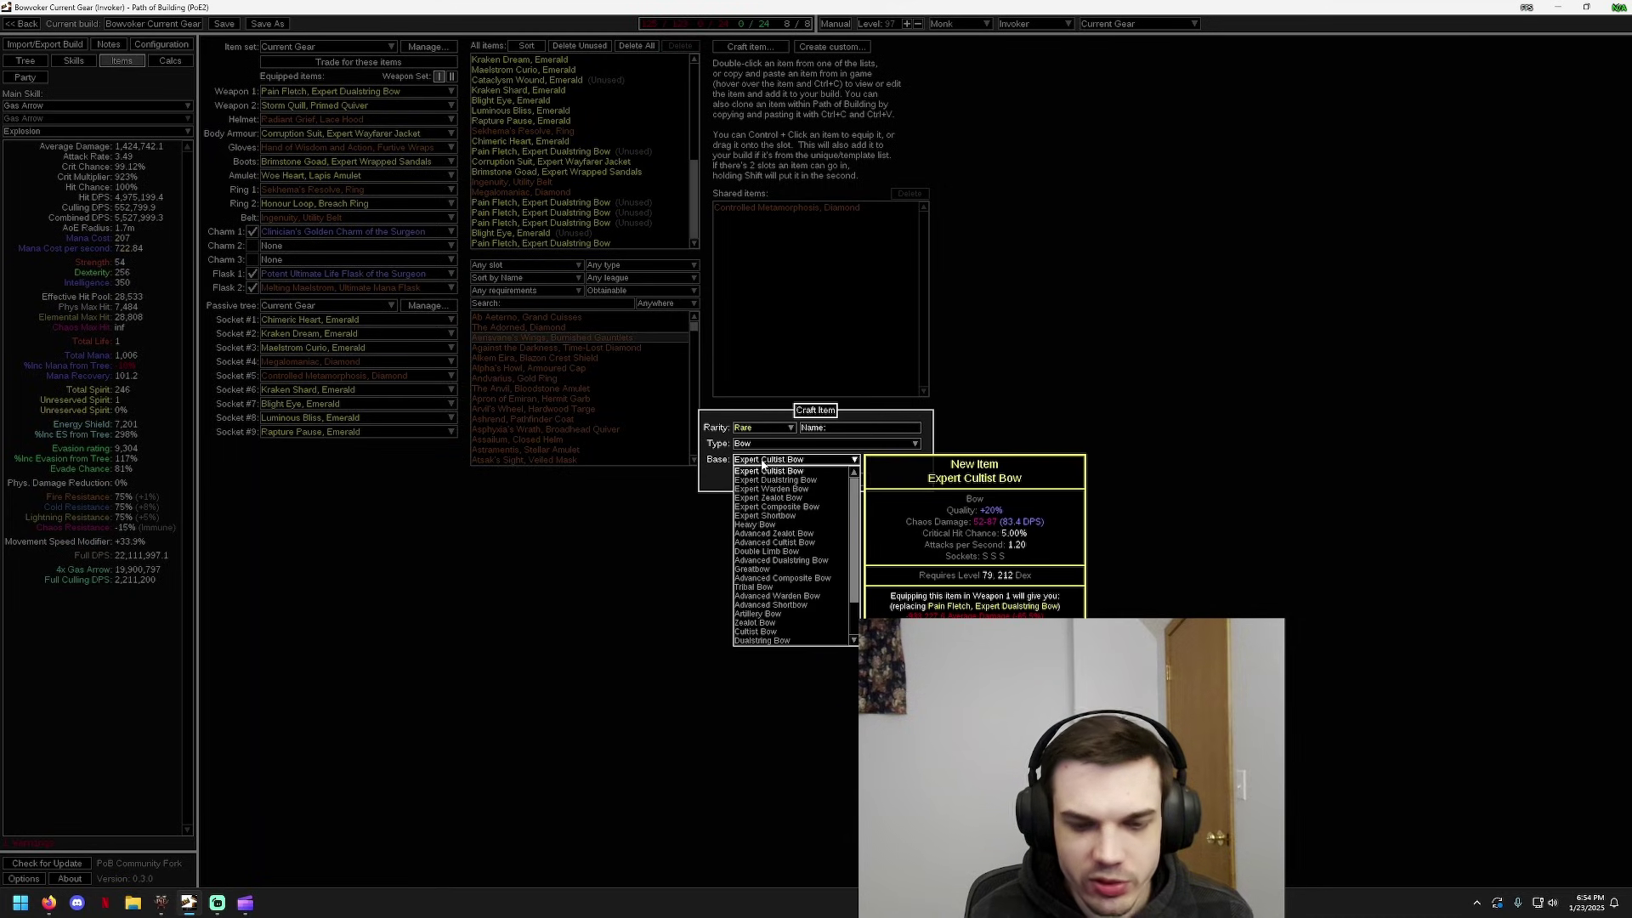
{"action": "left_click", "coordinate": [804, 480]}
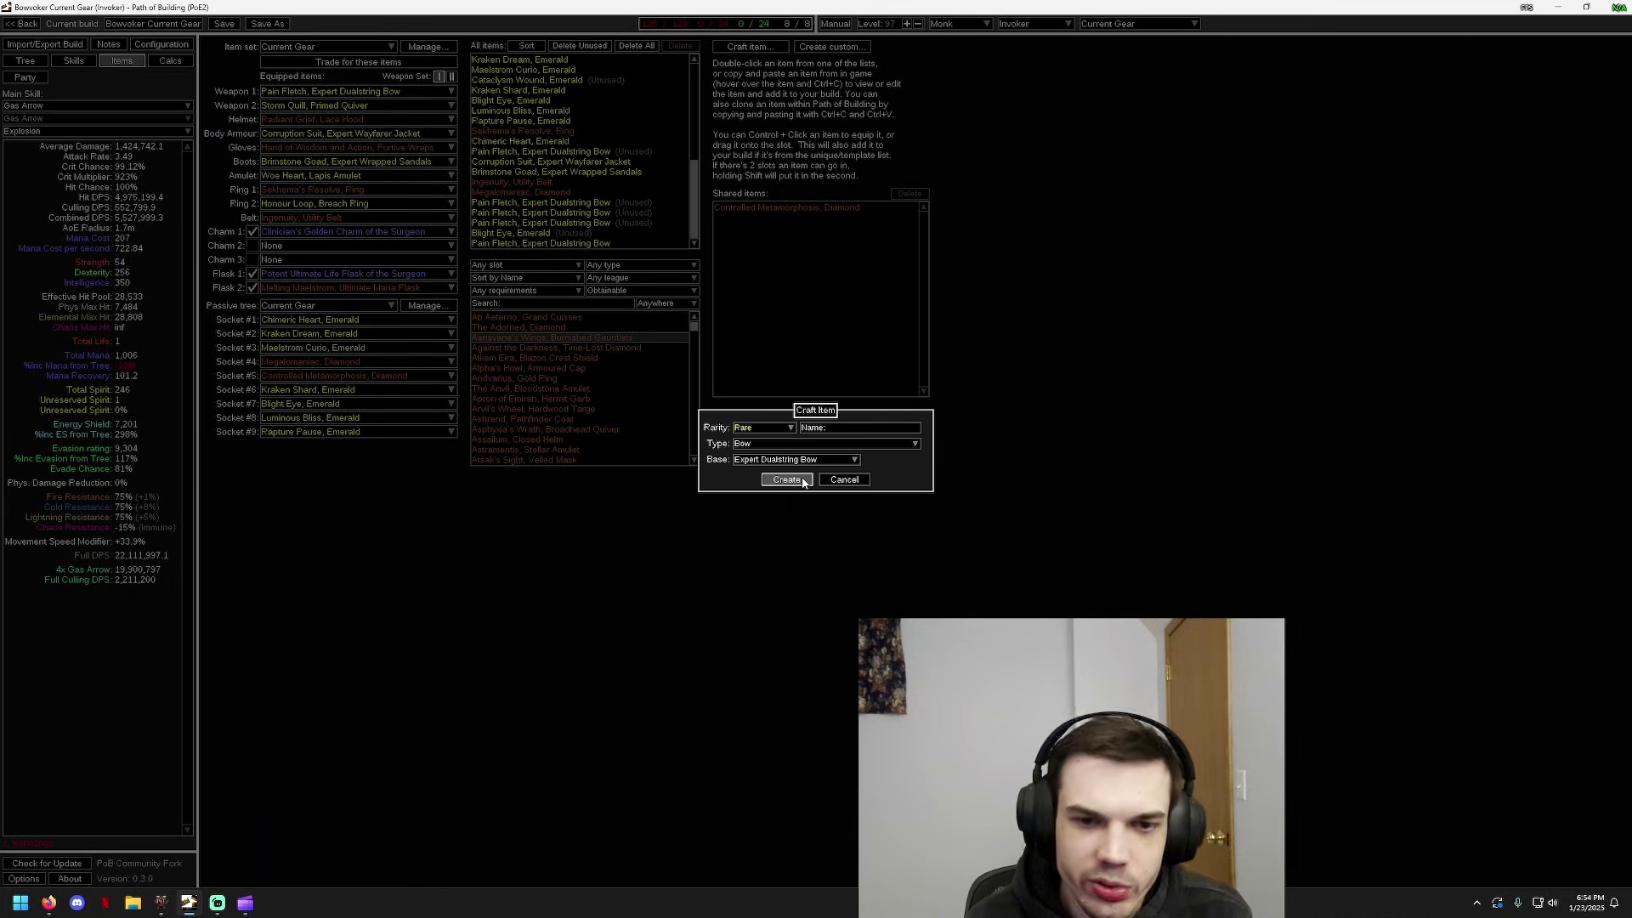
{"action": "left_click", "coordinate": [787, 481]}
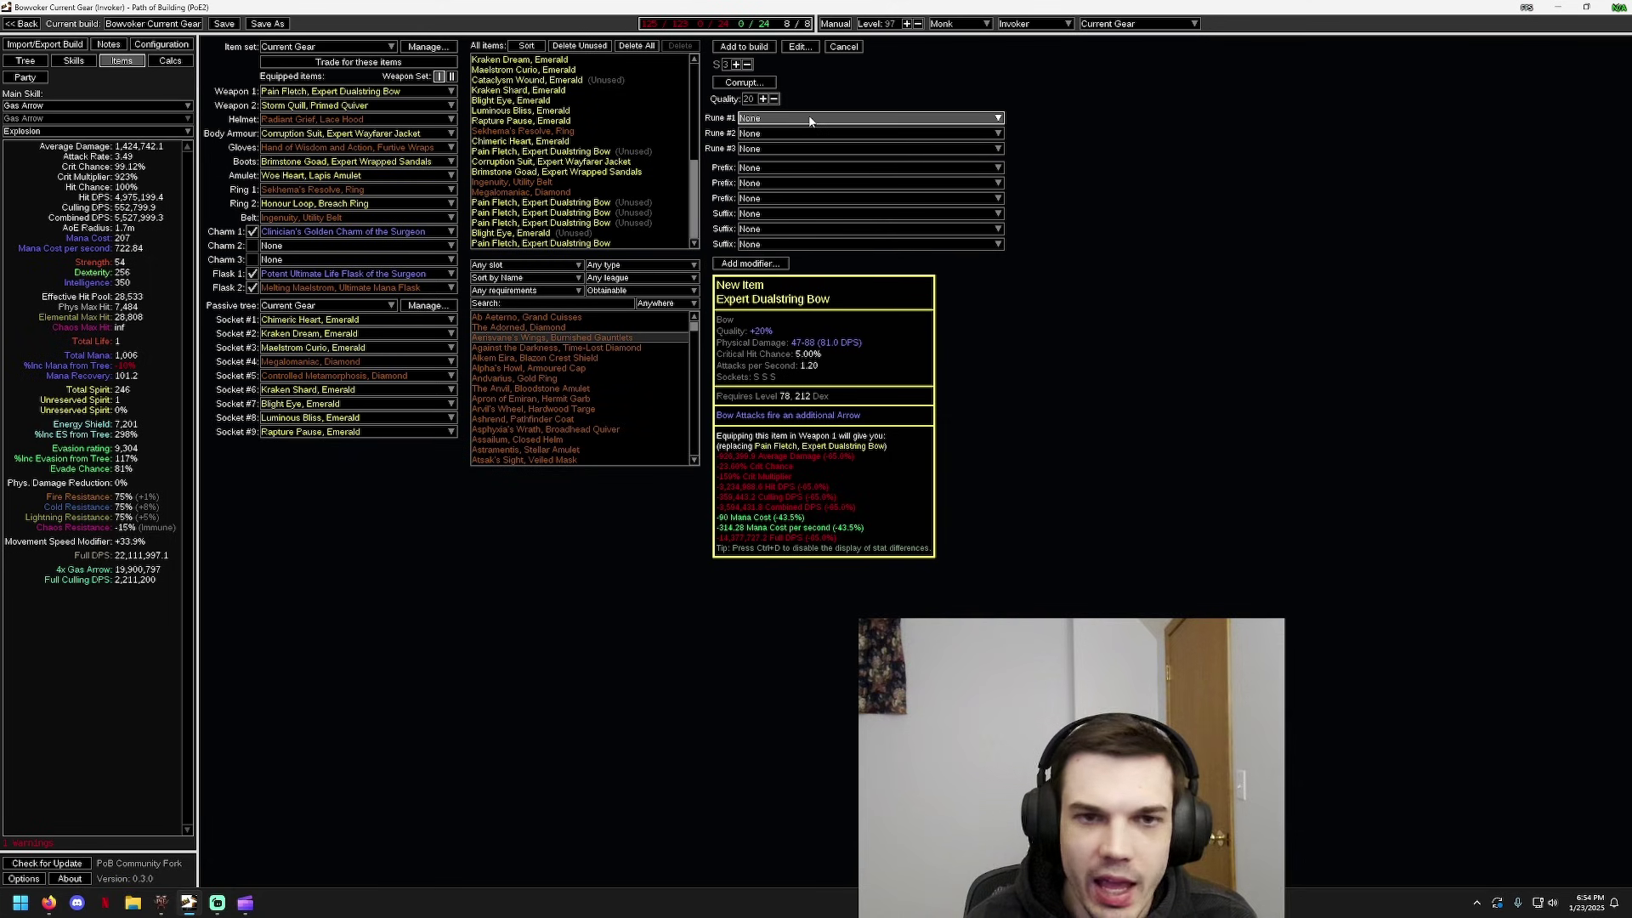
Add a prefix for increased Elemental Damage with Attacks to the crafted bow and raise its roll to 100%
{"action": "left_click", "coordinate": [815, 169]}
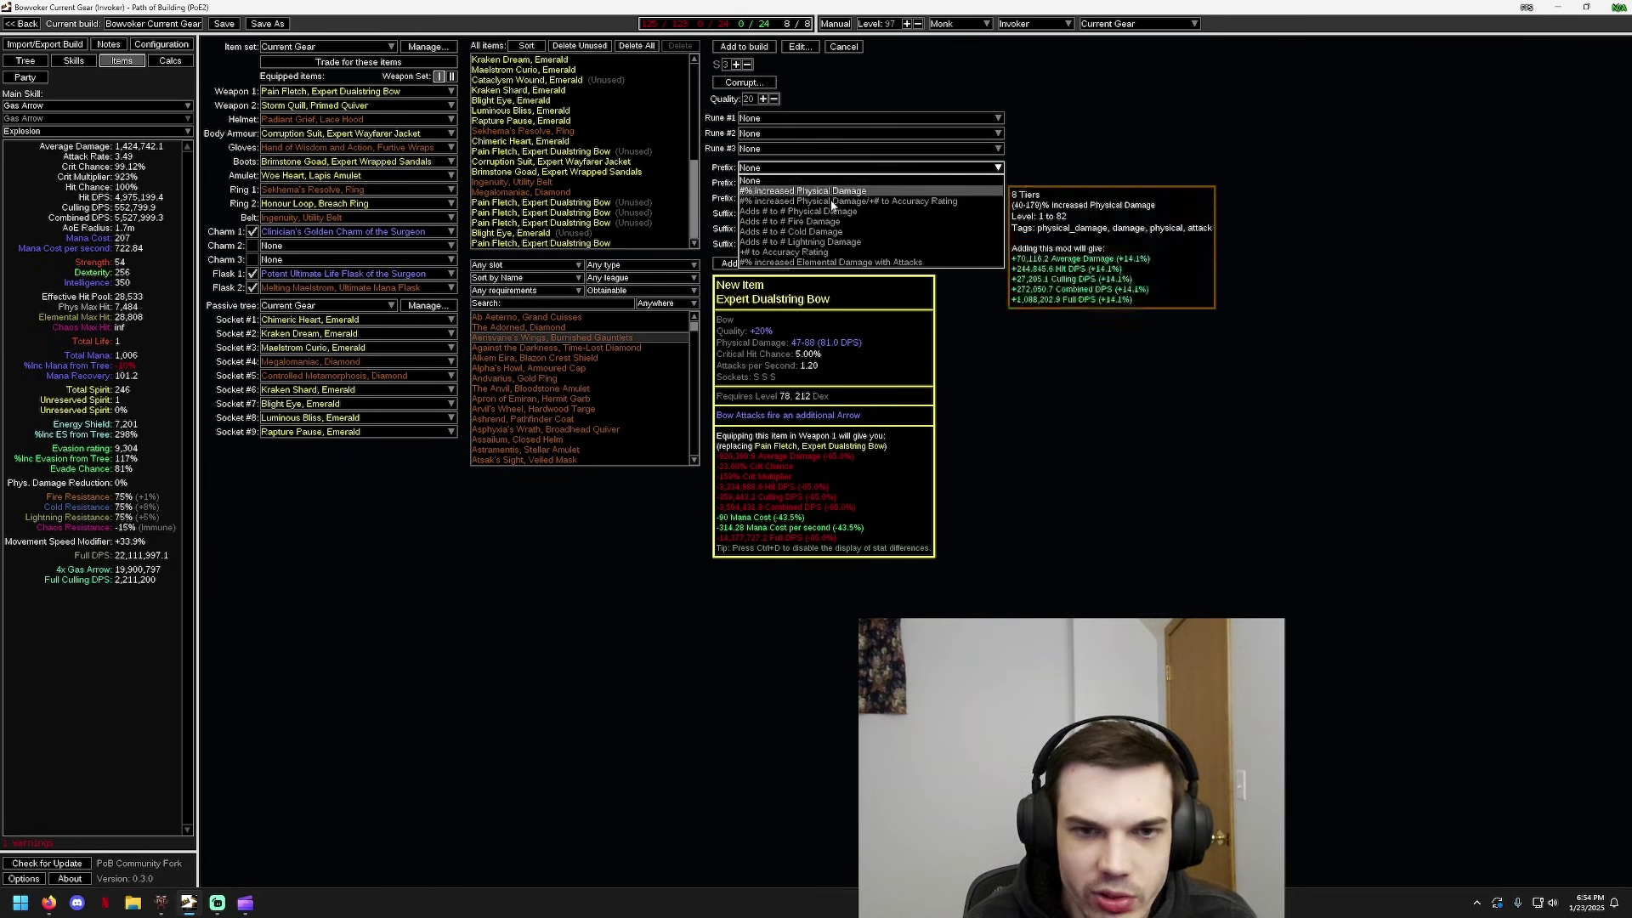
{"action": "left_click", "coordinate": [815, 257]}
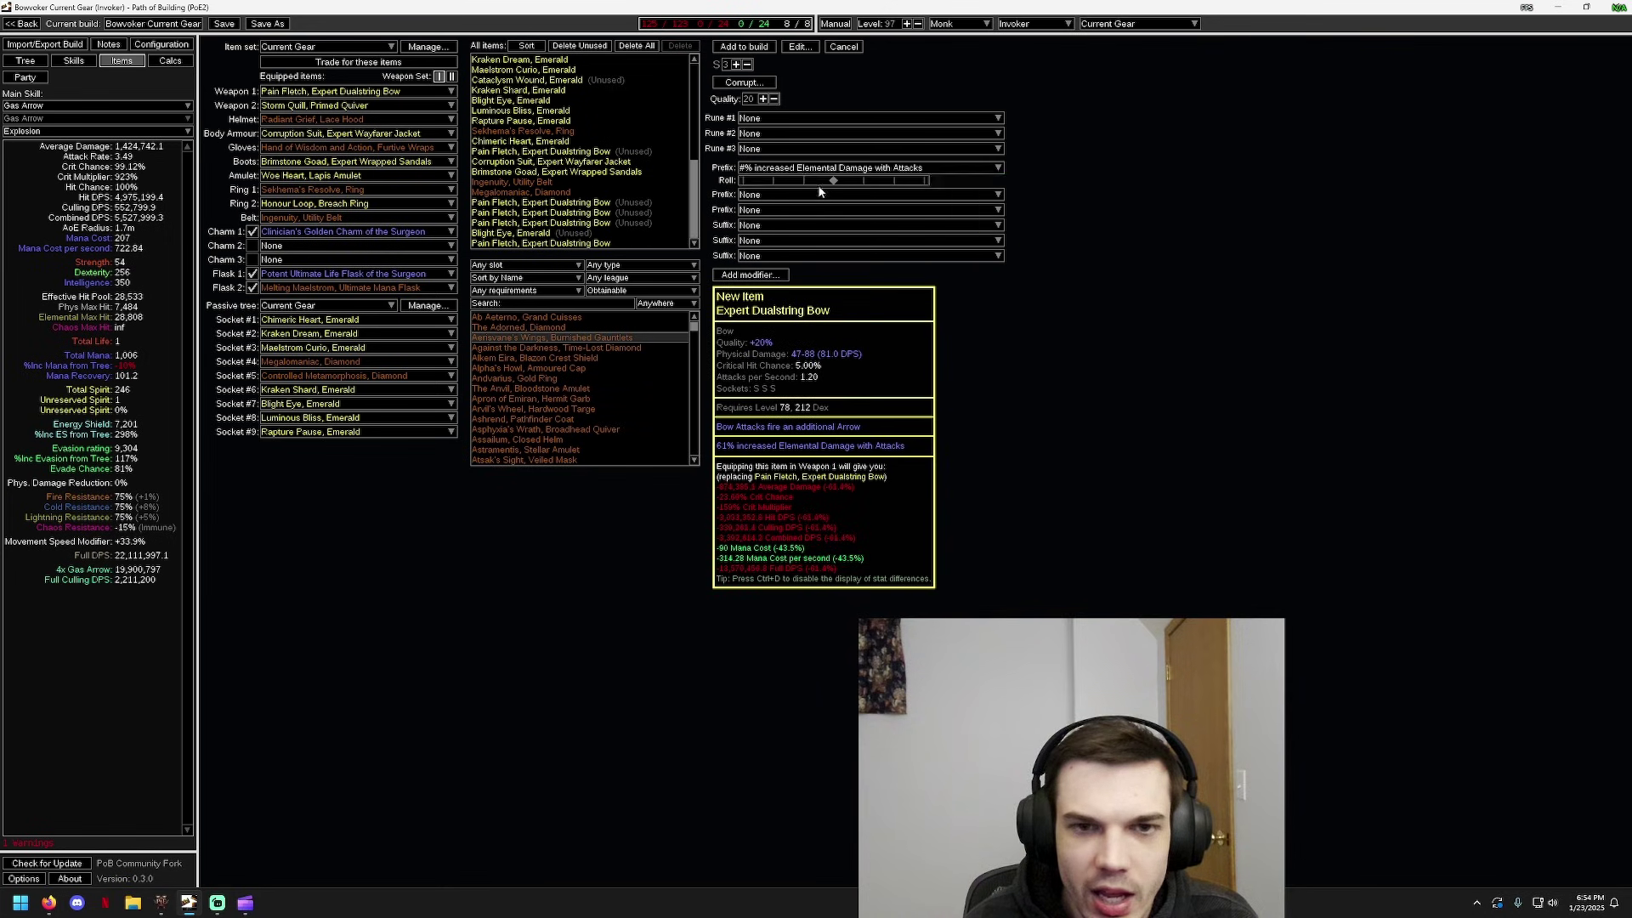
{"action": "left_click_drag", "start_coordinate": [833, 180], "coordinate": [924, 180]}
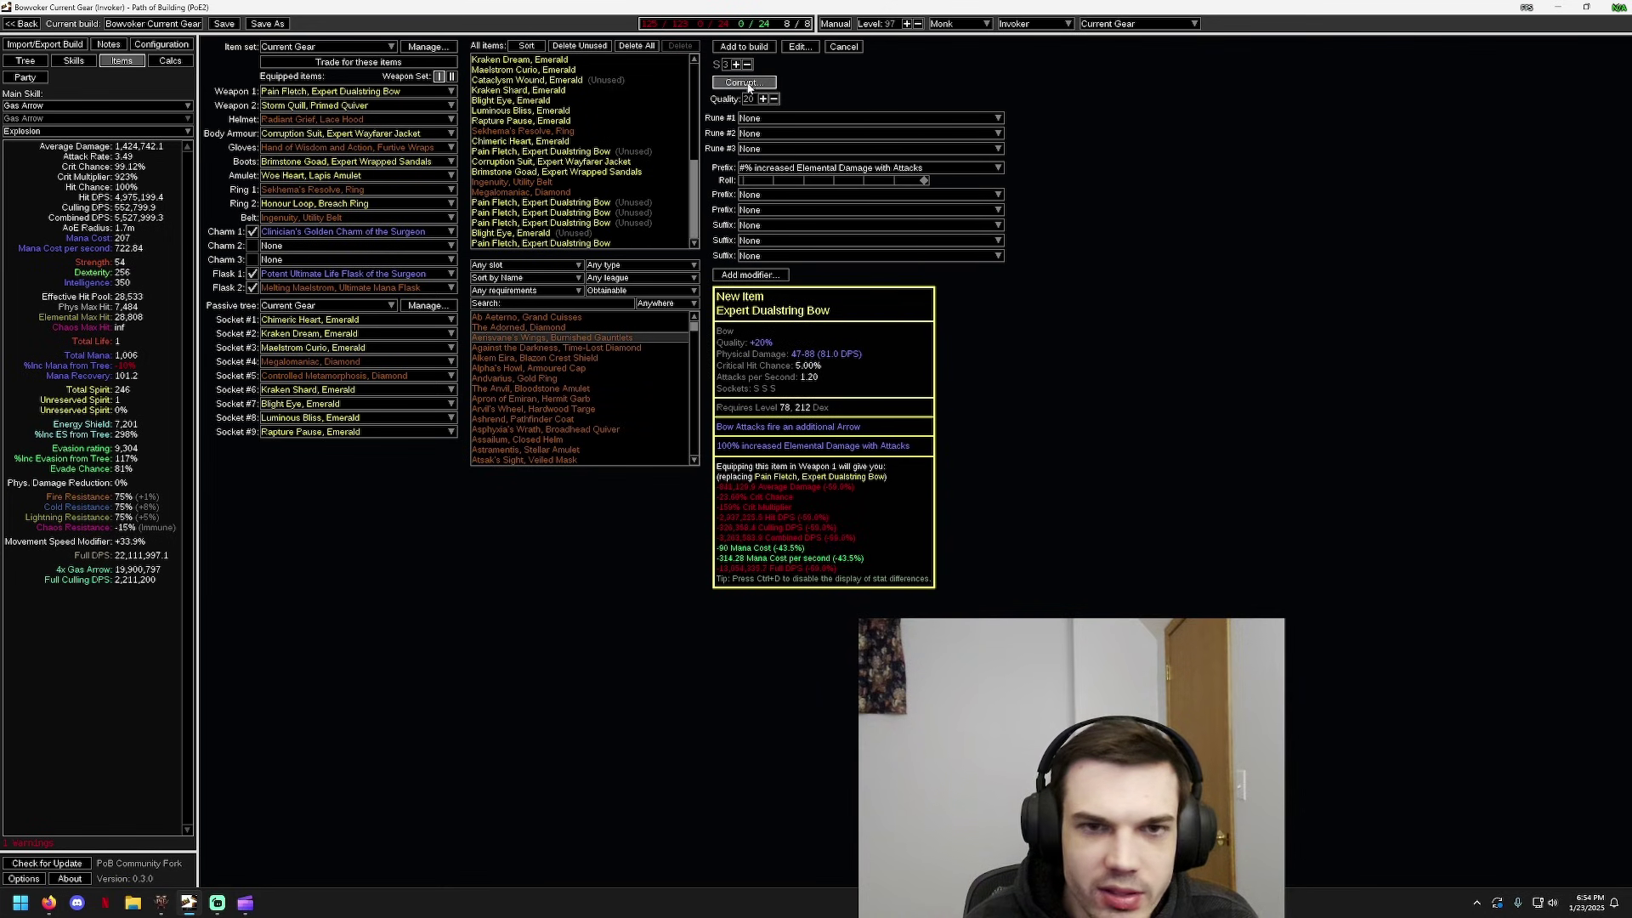
Check the crafted bow's rune and corruption options, discard the bow and return to the start of the item list
{"action": "left_click", "coordinate": [781, 118]}
{"action": "left_click", "coordinate": [959, 72]}
{"action": "left_click", "coordinate": [744, 83]}
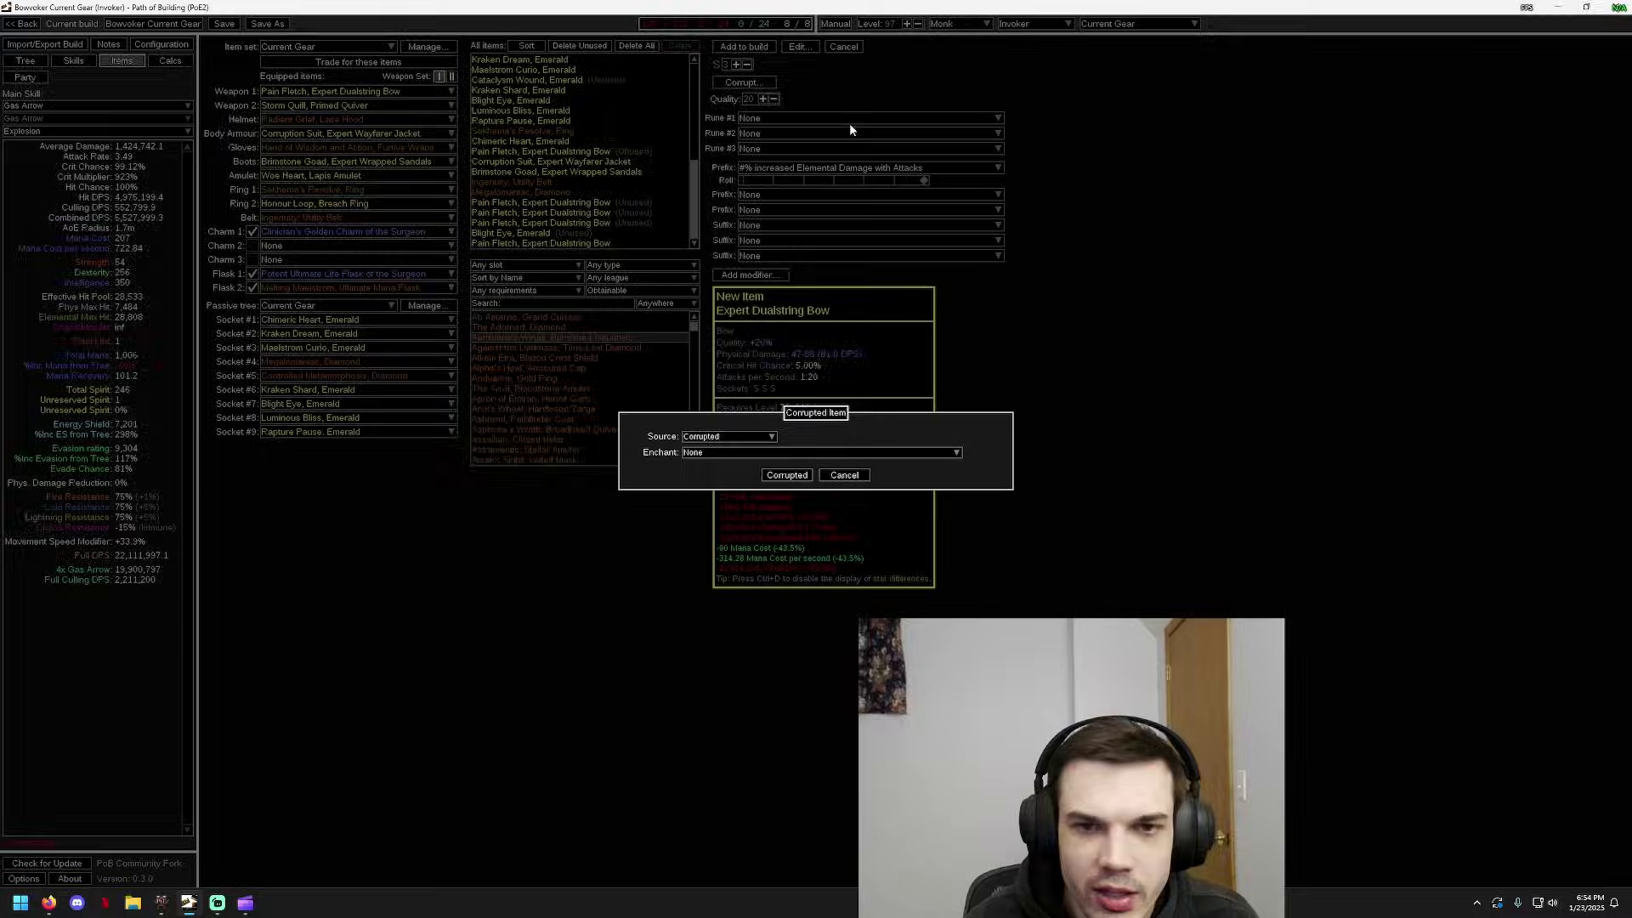
{"action": "left_click", "coordinate": [846, 474]}
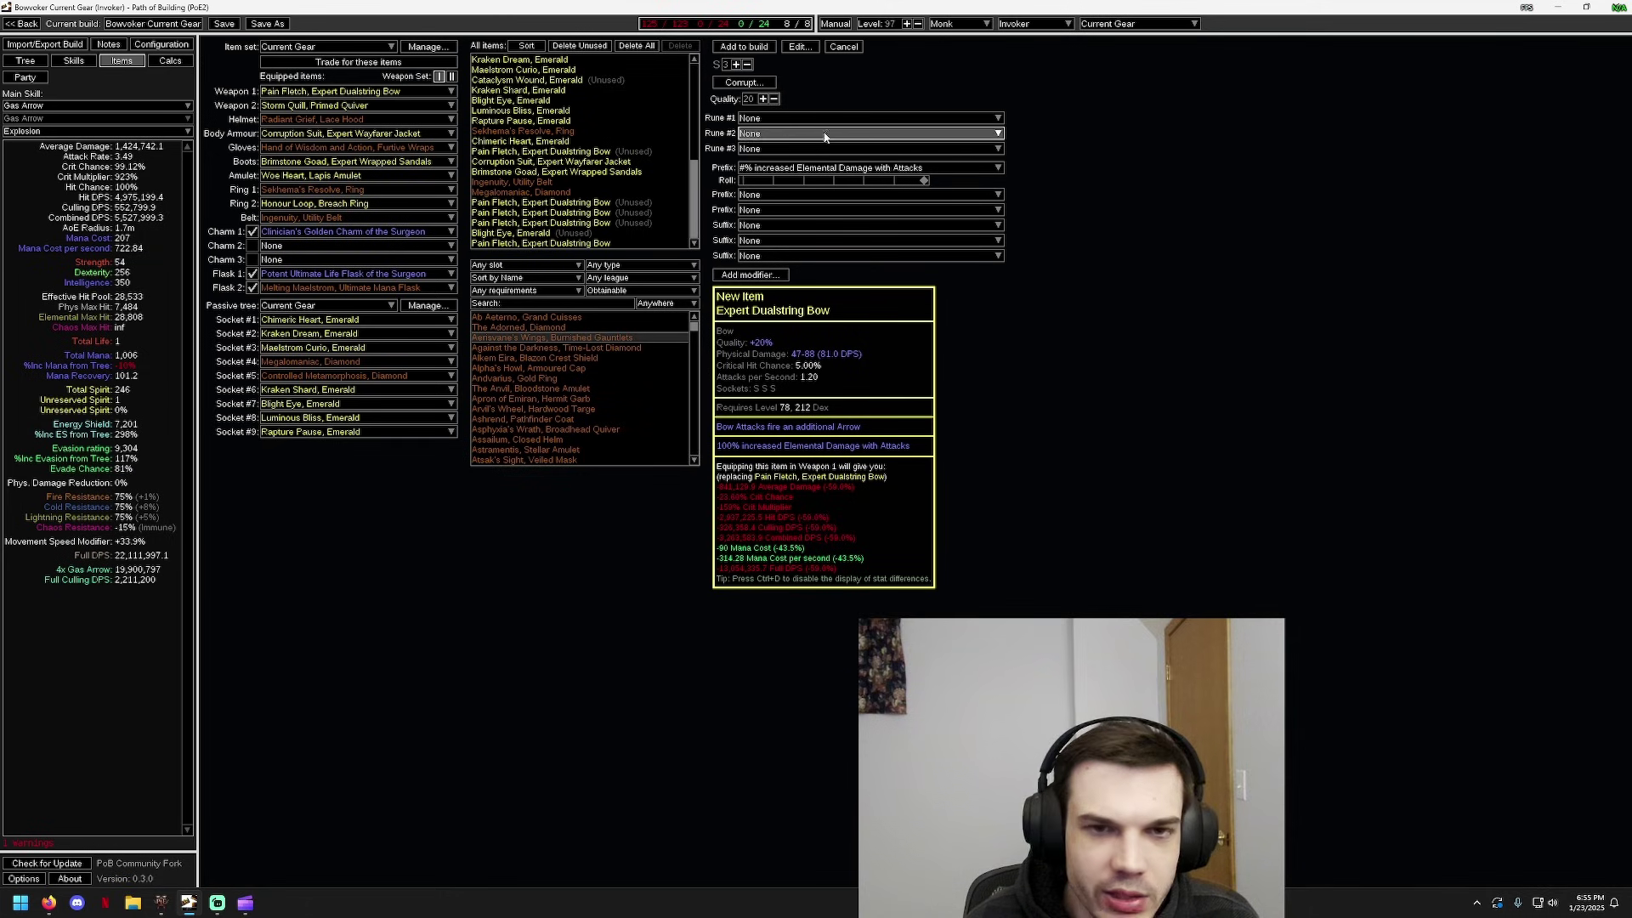
{"action": "left_click", "coordinate": [845, 48]}
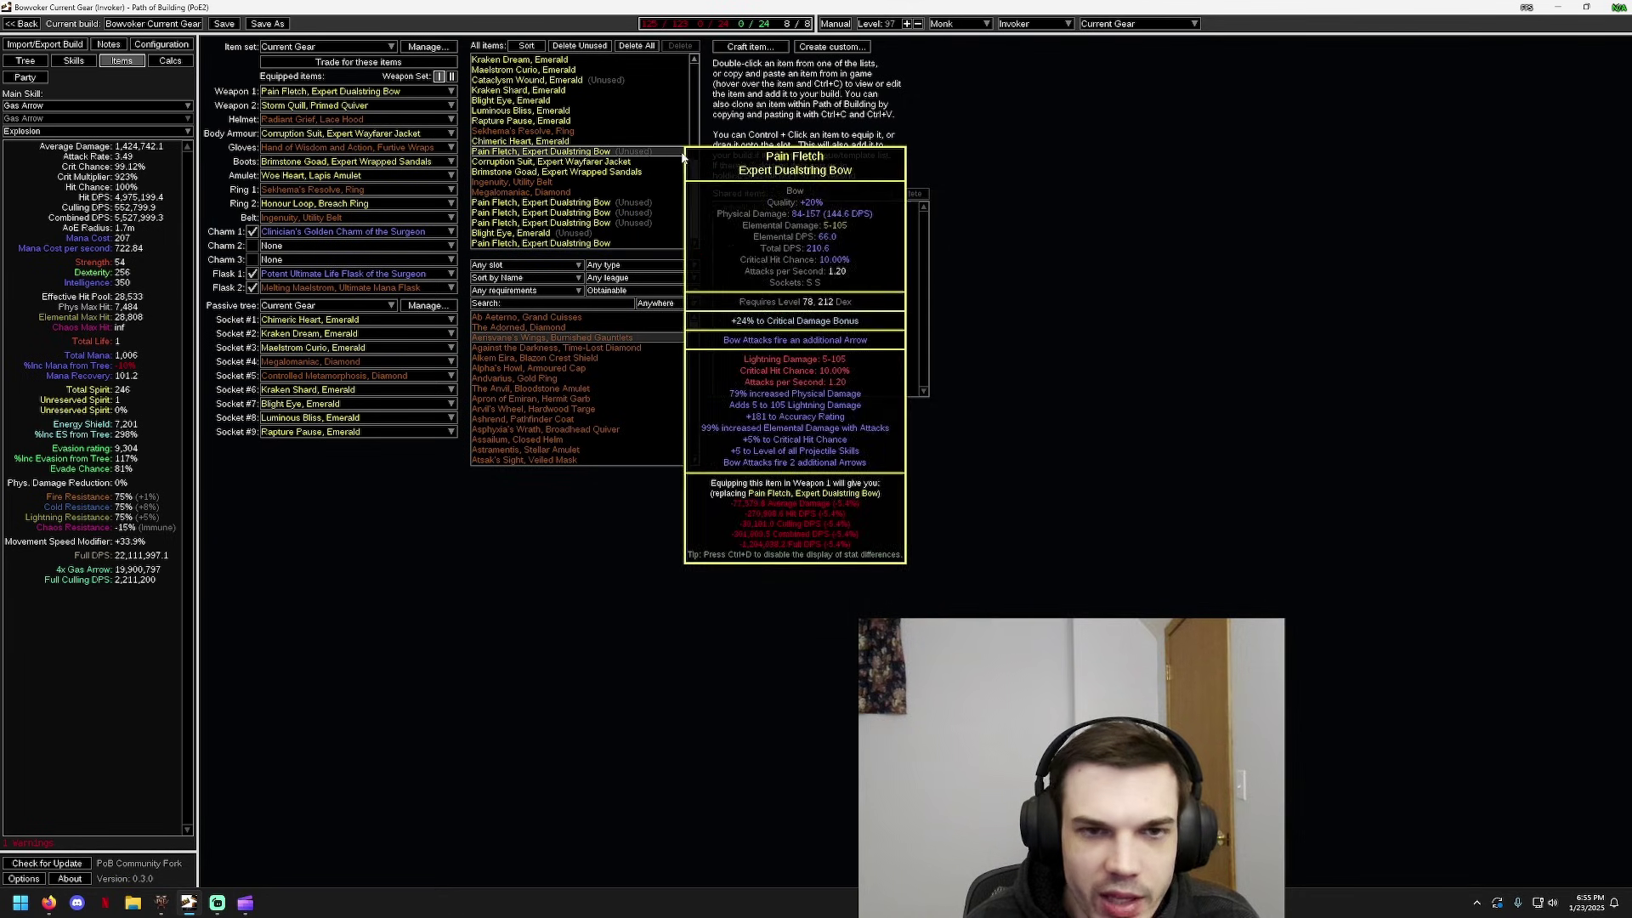
{"action": "scroll", "coordinate": [698, 170], "scroll_direction": "up", "scroll_amount": 5}
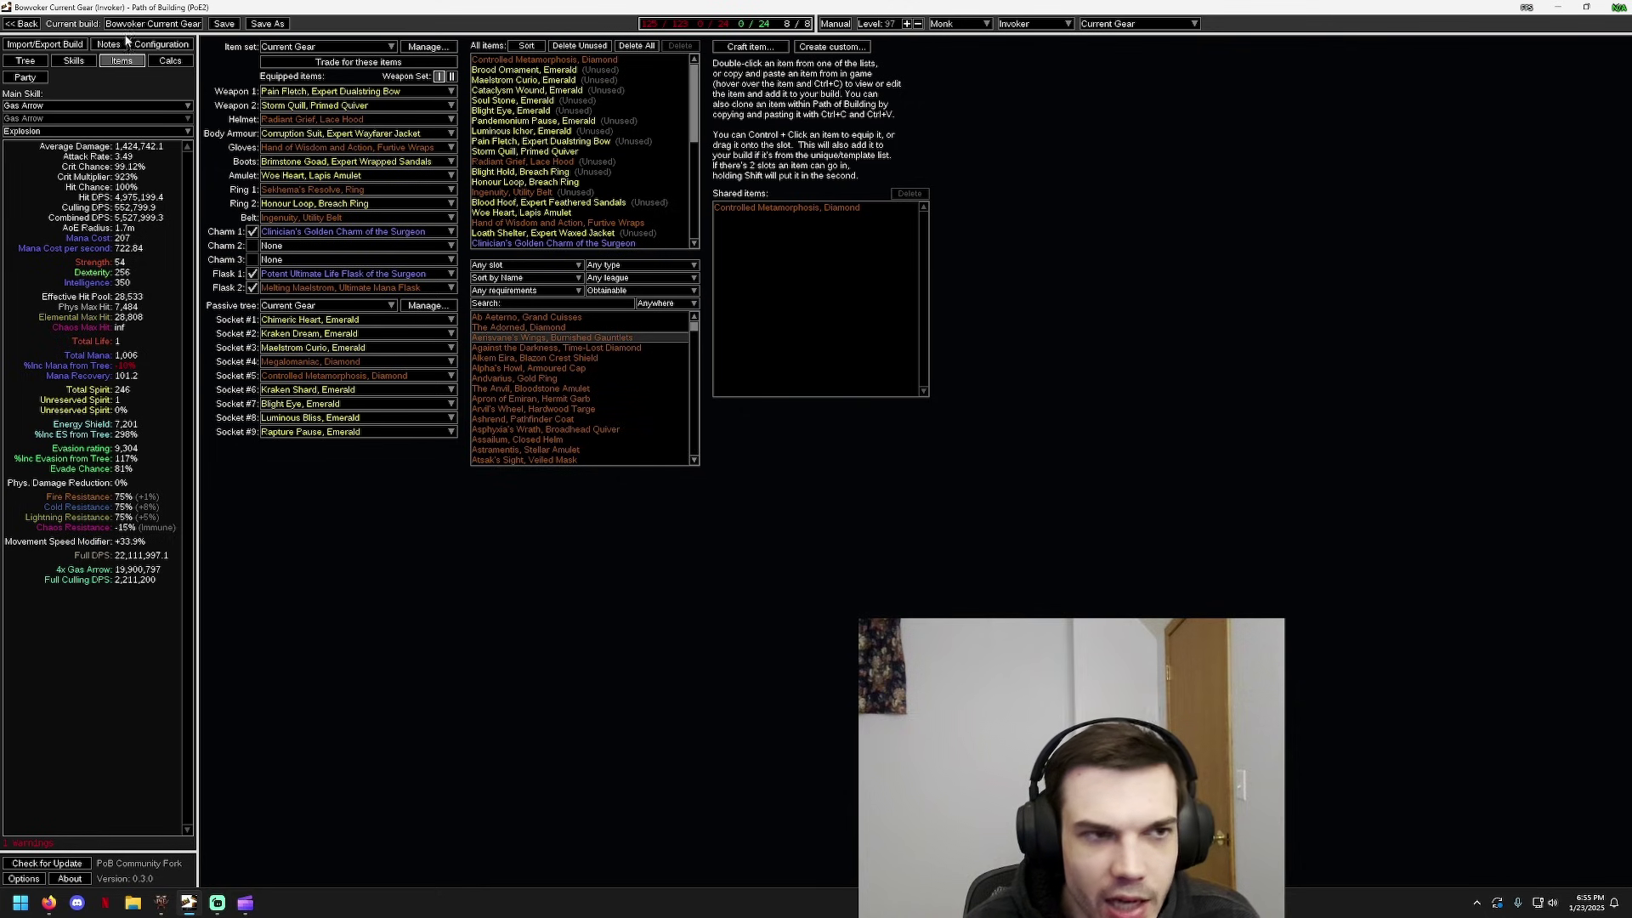
Locate the Megalomaniac diamond's socket on the passive tree and examine the notables it allocates
{"action": "mouse_move", "coordinate": [311, 367]}
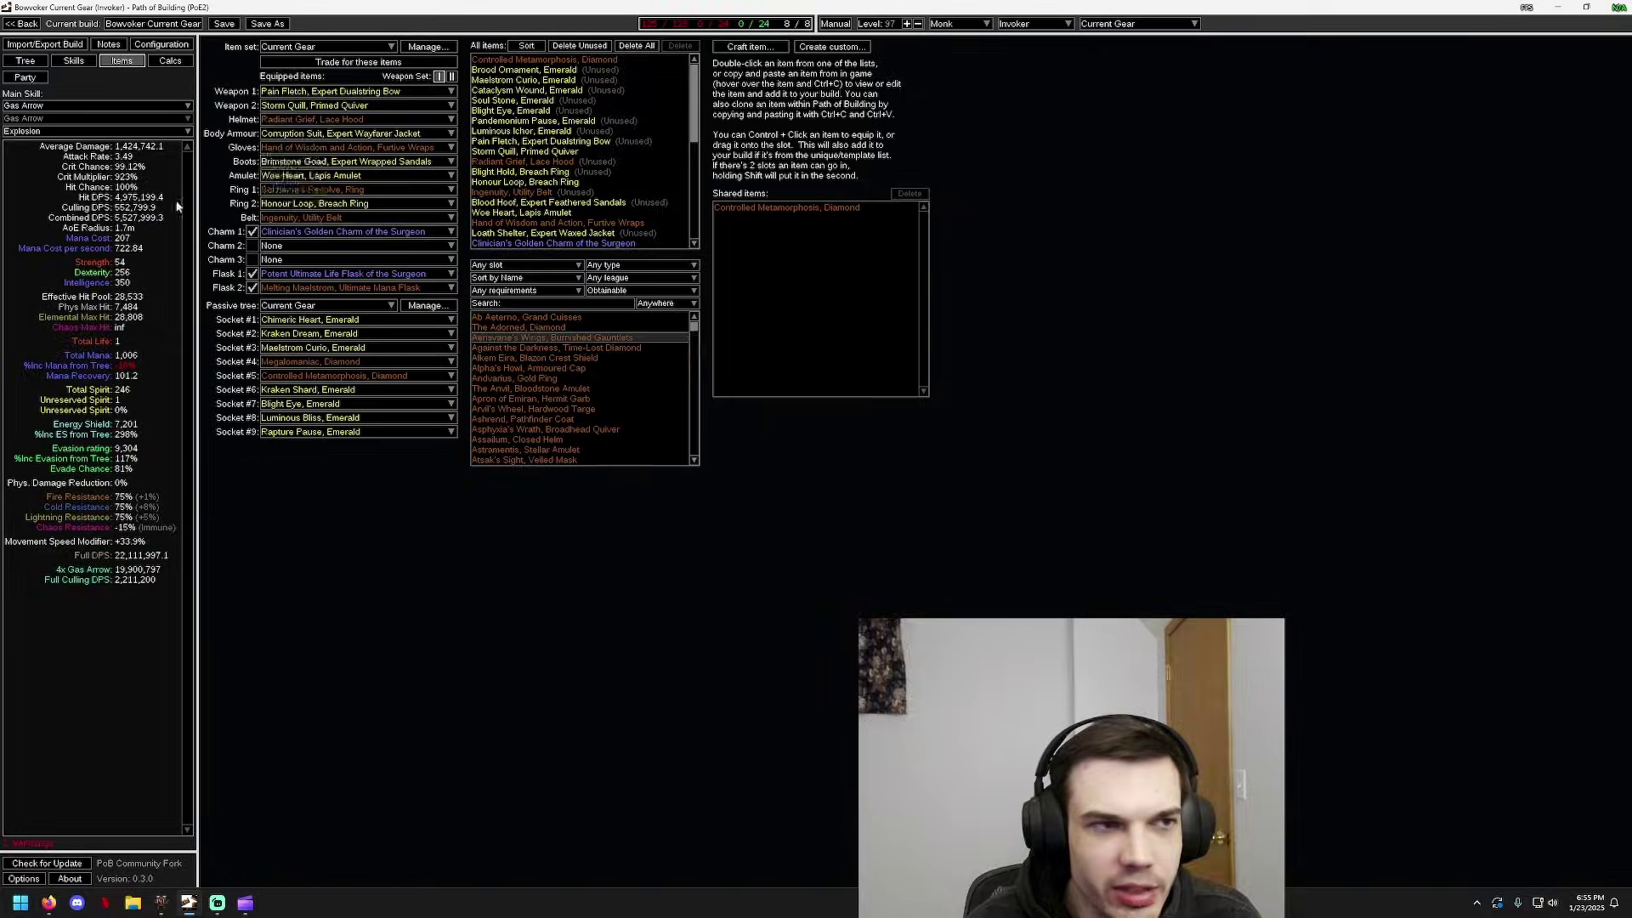
{"action": "left_click", "coordinate": [25, 60]}
{"action": "scroll", "coordinate": [816, 332], "scroll_direction": "down", "scroll_amount": 2}
{"action": "left_click_drag", "start_coordinate": [620, 557], "coordinate": [842, 255]}
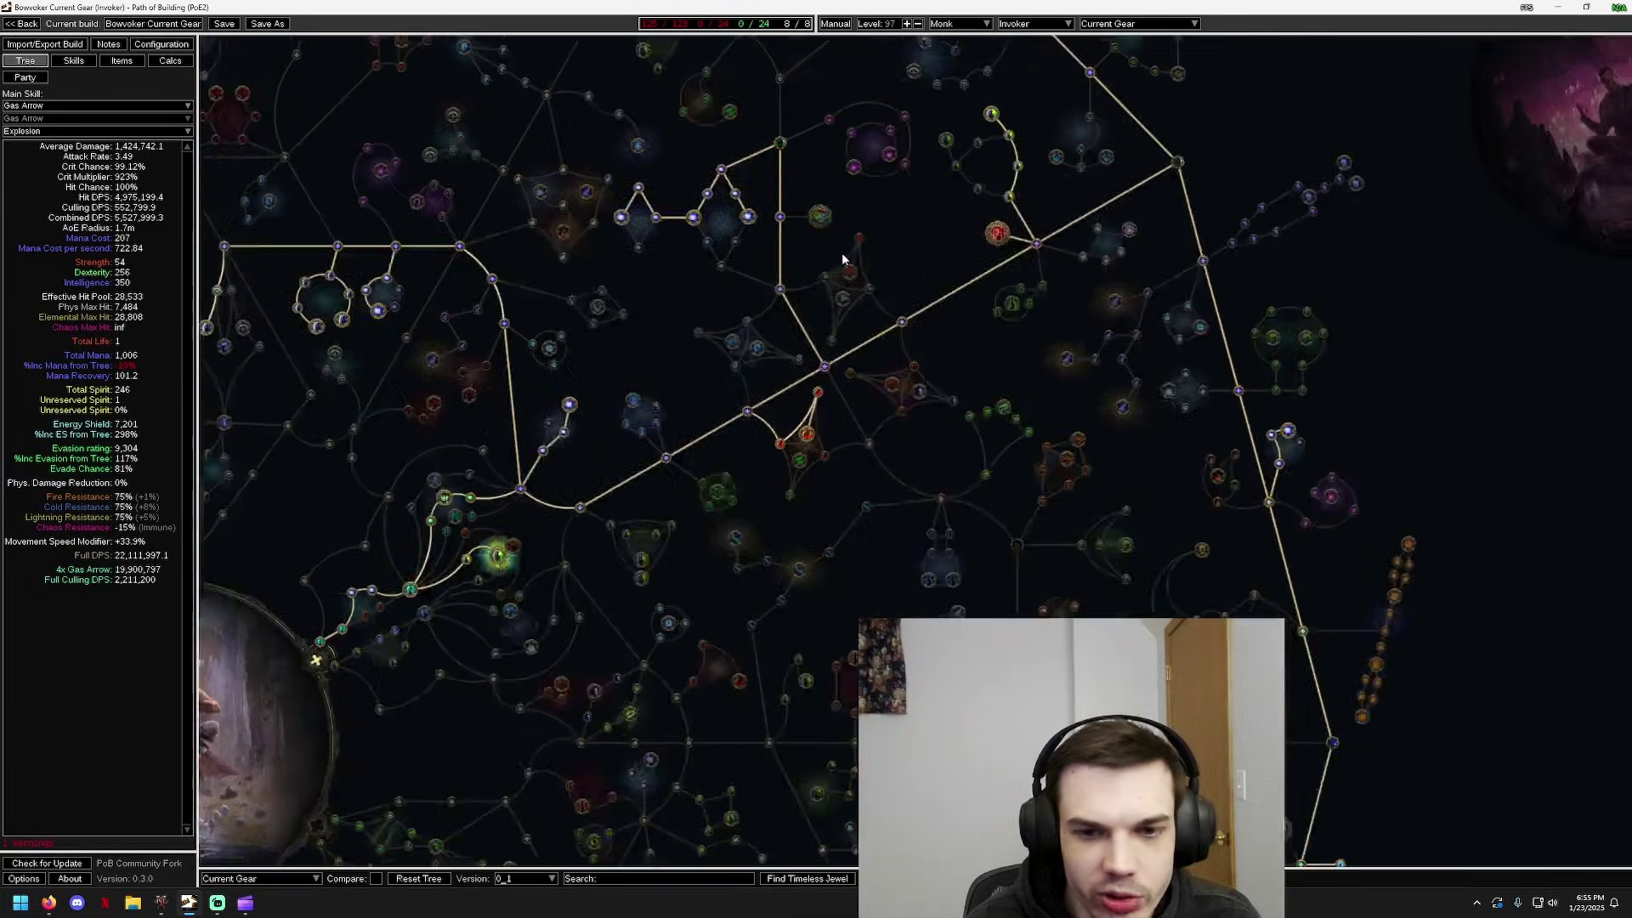
{"action": "left_click_drag", "start_coordinate": [850, 766], "coordinate": [849, 208]}
{"action": "scroll", "coordinate": [971, 466], "scroll_direction": "up", "scroll_amount": 2}
{"action": "left_click_drag", "start_coordinate": [971, 467], "coordinate": [750, 419]}
{"action": "scroll", "coordinate": [791, 384], "scroll_direction": "down", "scroll_amount": 3}
{"action": "left_click_drag", "start_coordinate": [1029, 78], "coordinate": [959, 345]}
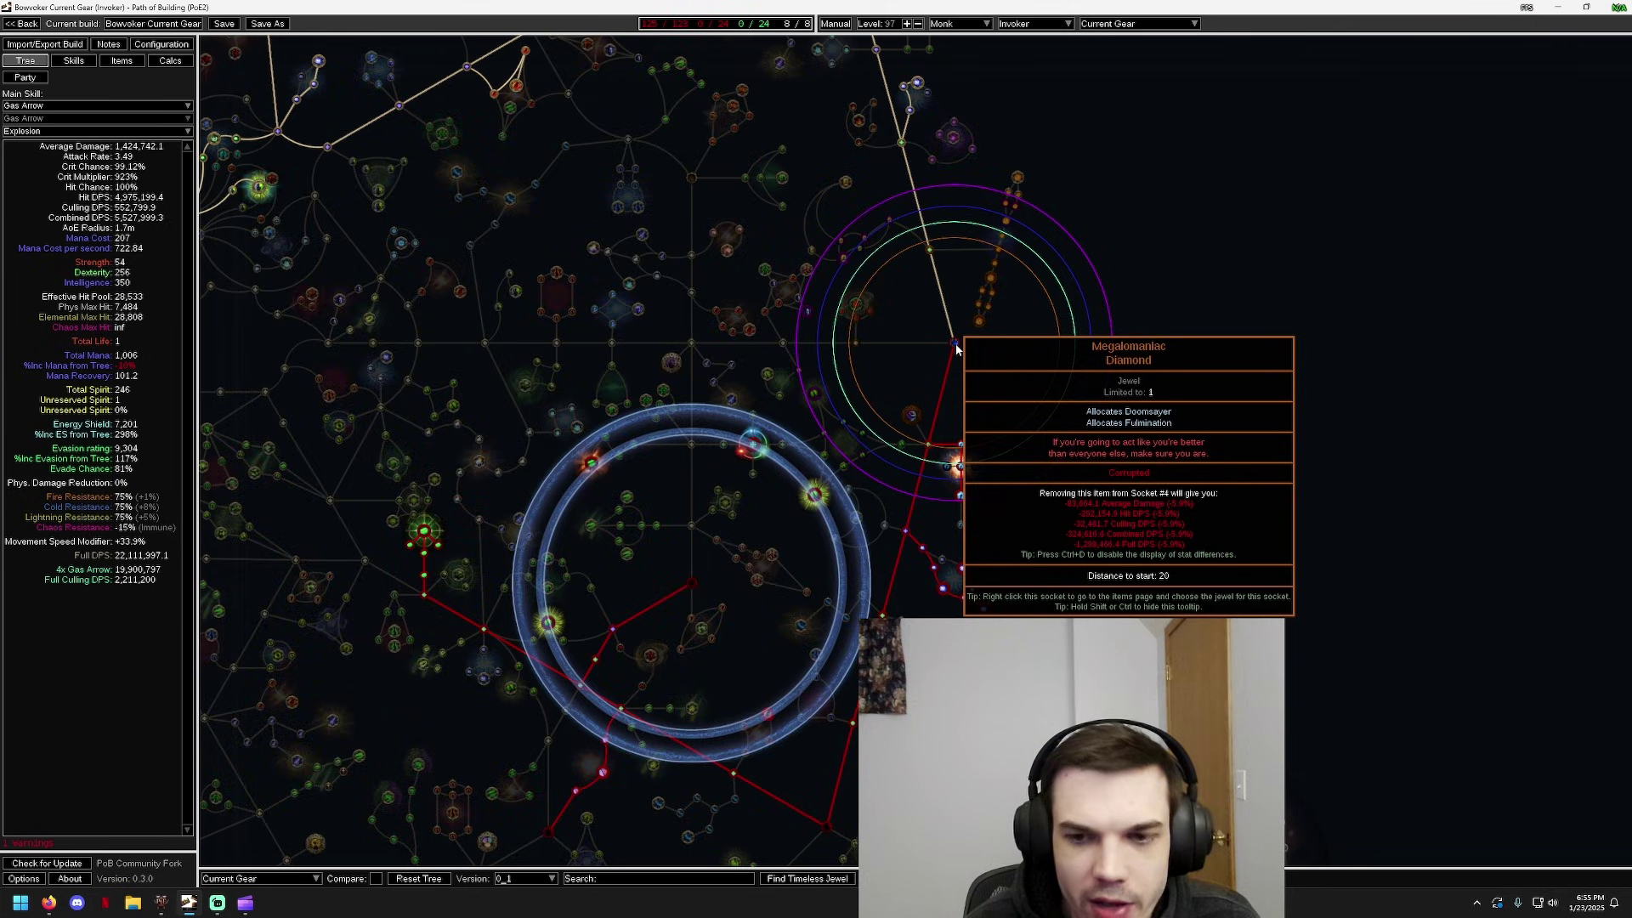
Examine the passive clusters on the far western side of the tree, and recheck the Megalomaniac socket
{"action": "left_click_drag", "start_coordinate": [623, 354], "coordinate": [1247, 248]}
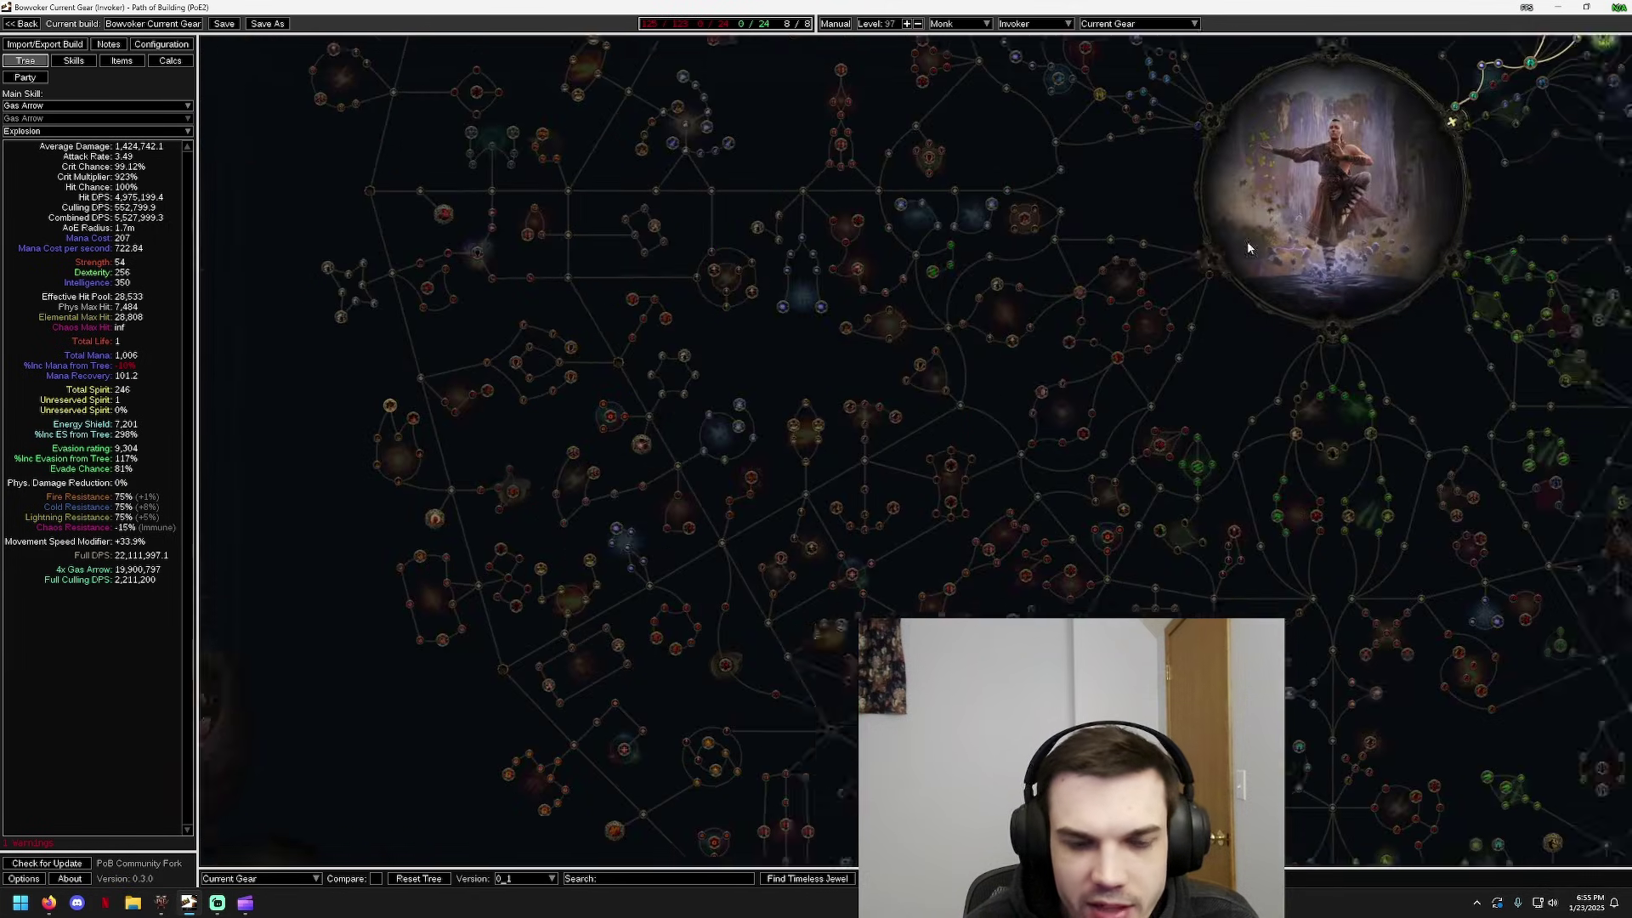
{"action": "left_click_drag", "start_coordinate": [408, 395], "coordinate": [609, 333]}
{"action": "scroll", "coordinate": [608, 331], "scroll_direction": "up", "scroll_amount": 2}
{"action": "mouse_move", "coordinate": [568, 328]}
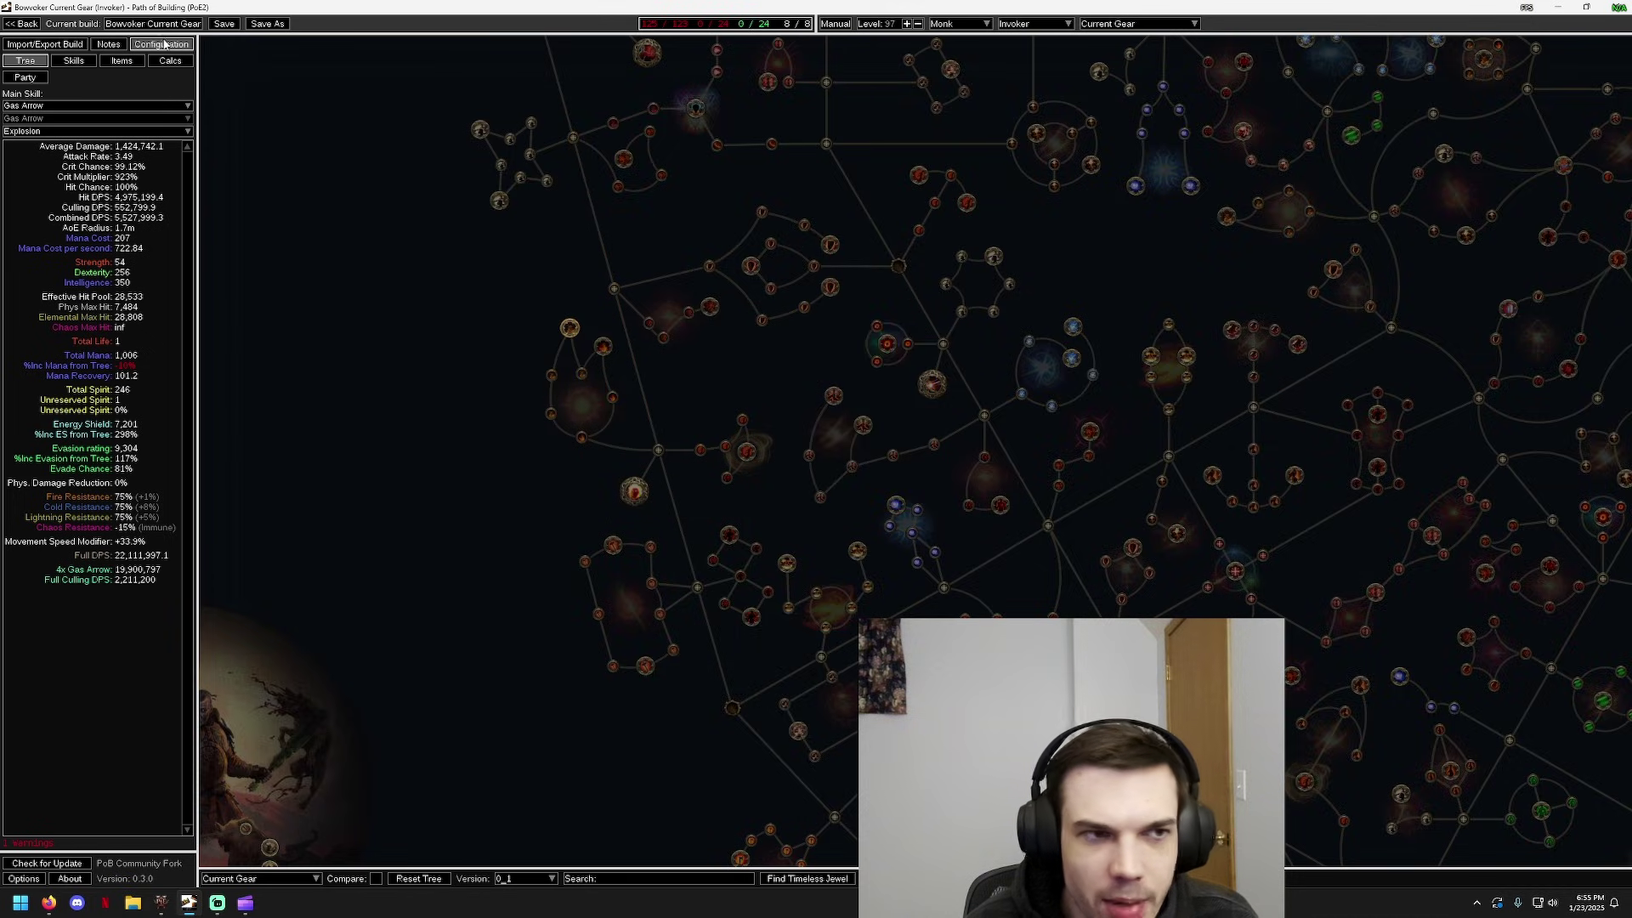
{"action": "left_click_drag", "start_coordinate": [1051, 236], "coordinate": [495, 302]}
{"action": "scroll", "coordinate": [389, 327], "scroll_direction": "down", "scroll_amount": 3}
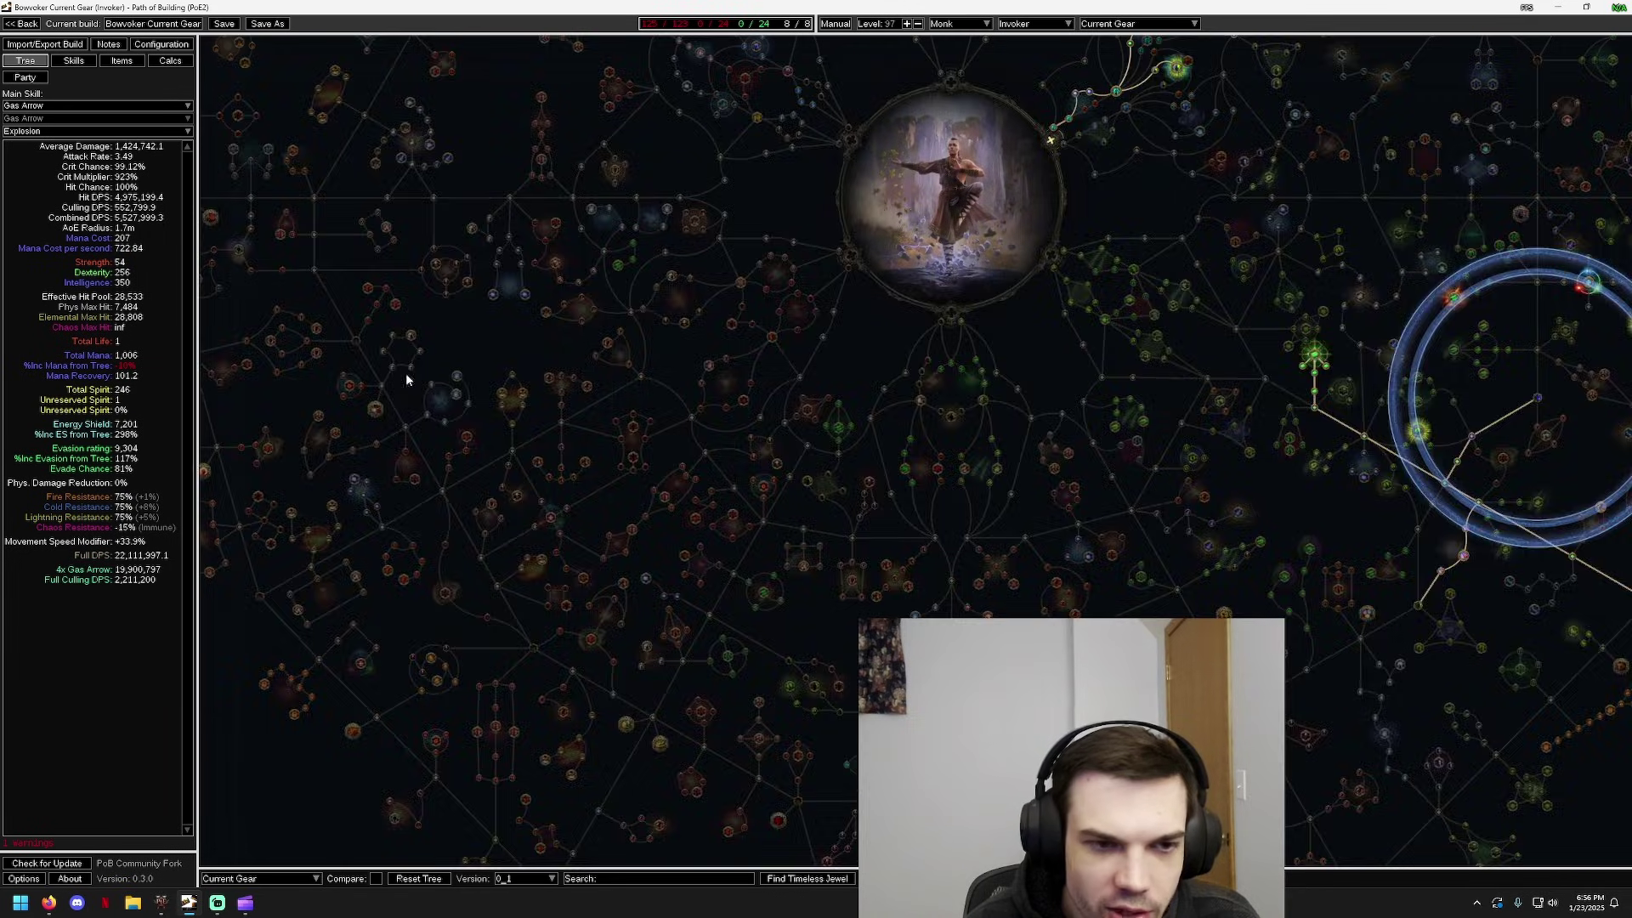
{"action": "left_click_drag", "start_coordinate": [406, 372], "coordinate": [714, 343]}
{"action": "left_click_drag", "start_coordinate": [1220, 431], "coordinate": [619, 259]}
{"action": "left_click_drag", "start_coordinate": [1510, 110], "coordinate": [1012, 201]}
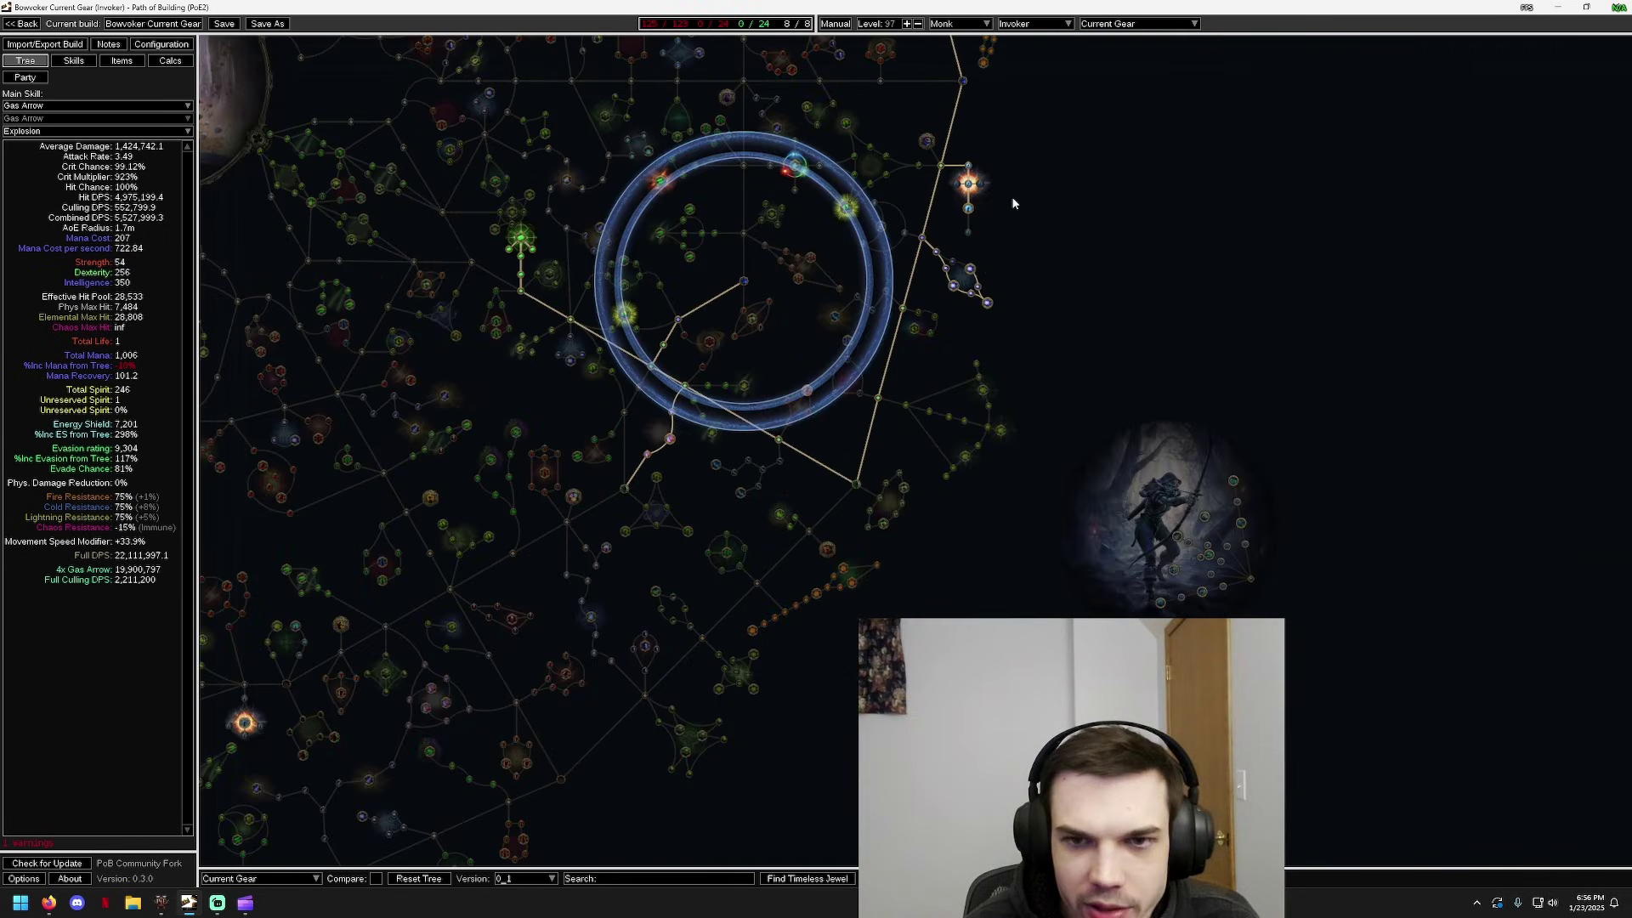
{"action": "left_click_drag", "start_coordinate": [1007, 75], "coordinate": [1006, 167]}
{"action": "mouse_move", "coordinate": [966, 172]}
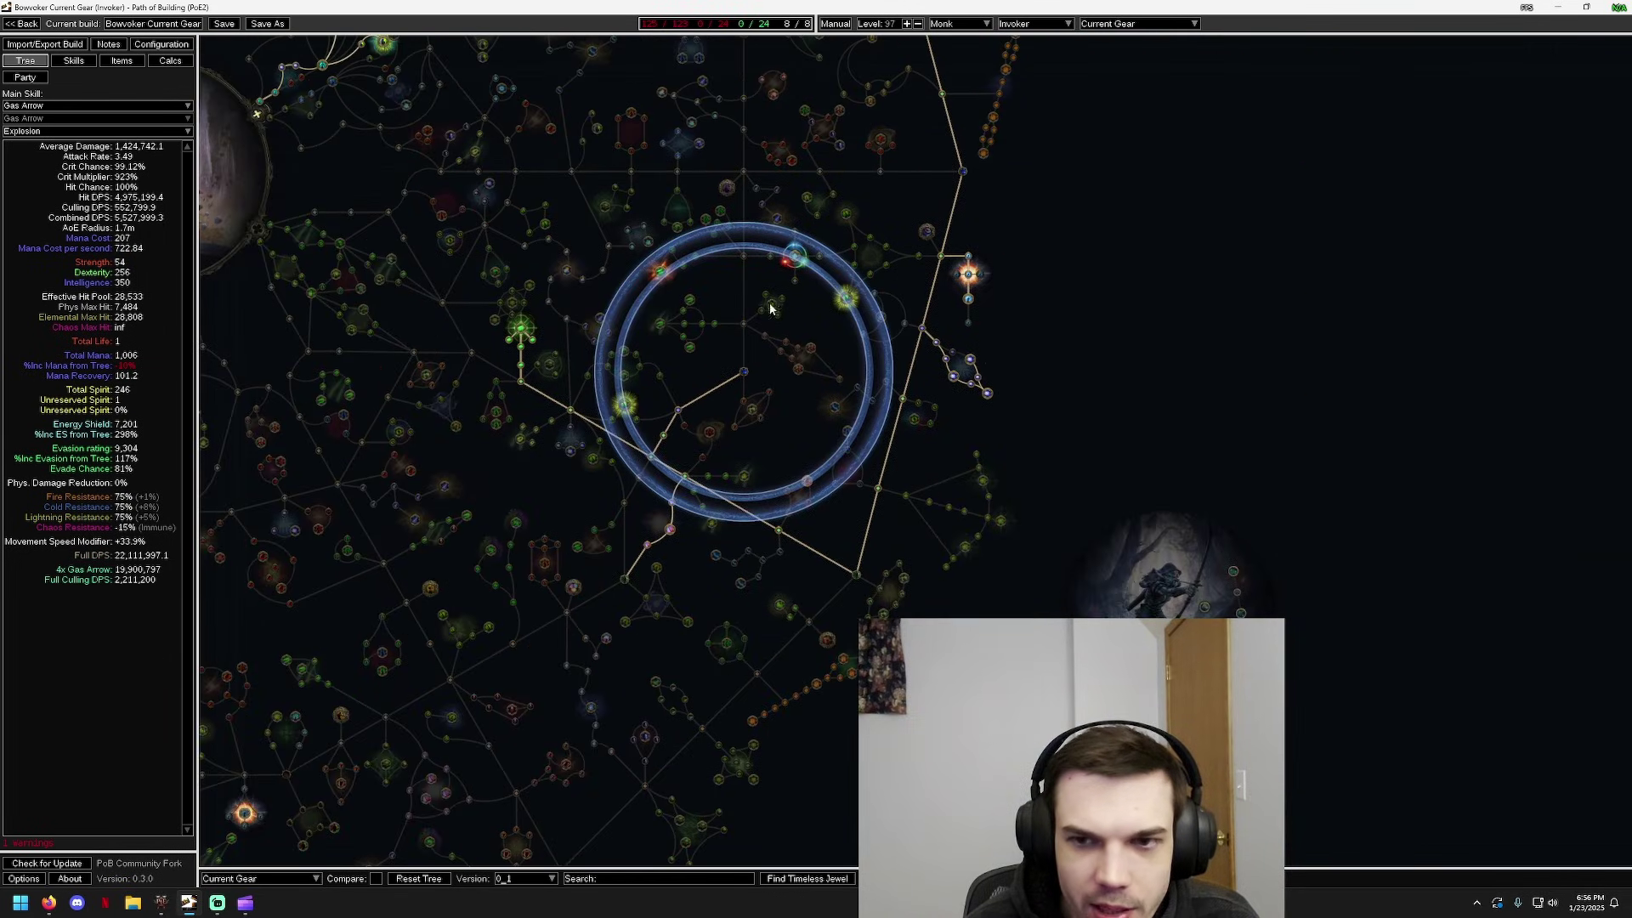
Examine the highlighted notable in the southern part of the passive tree and the item-granted Stormcharged notable in the northwest
{"action": "left_click_drag", "start_coordinate": [264, 841], "coordinate": [598, 426]}
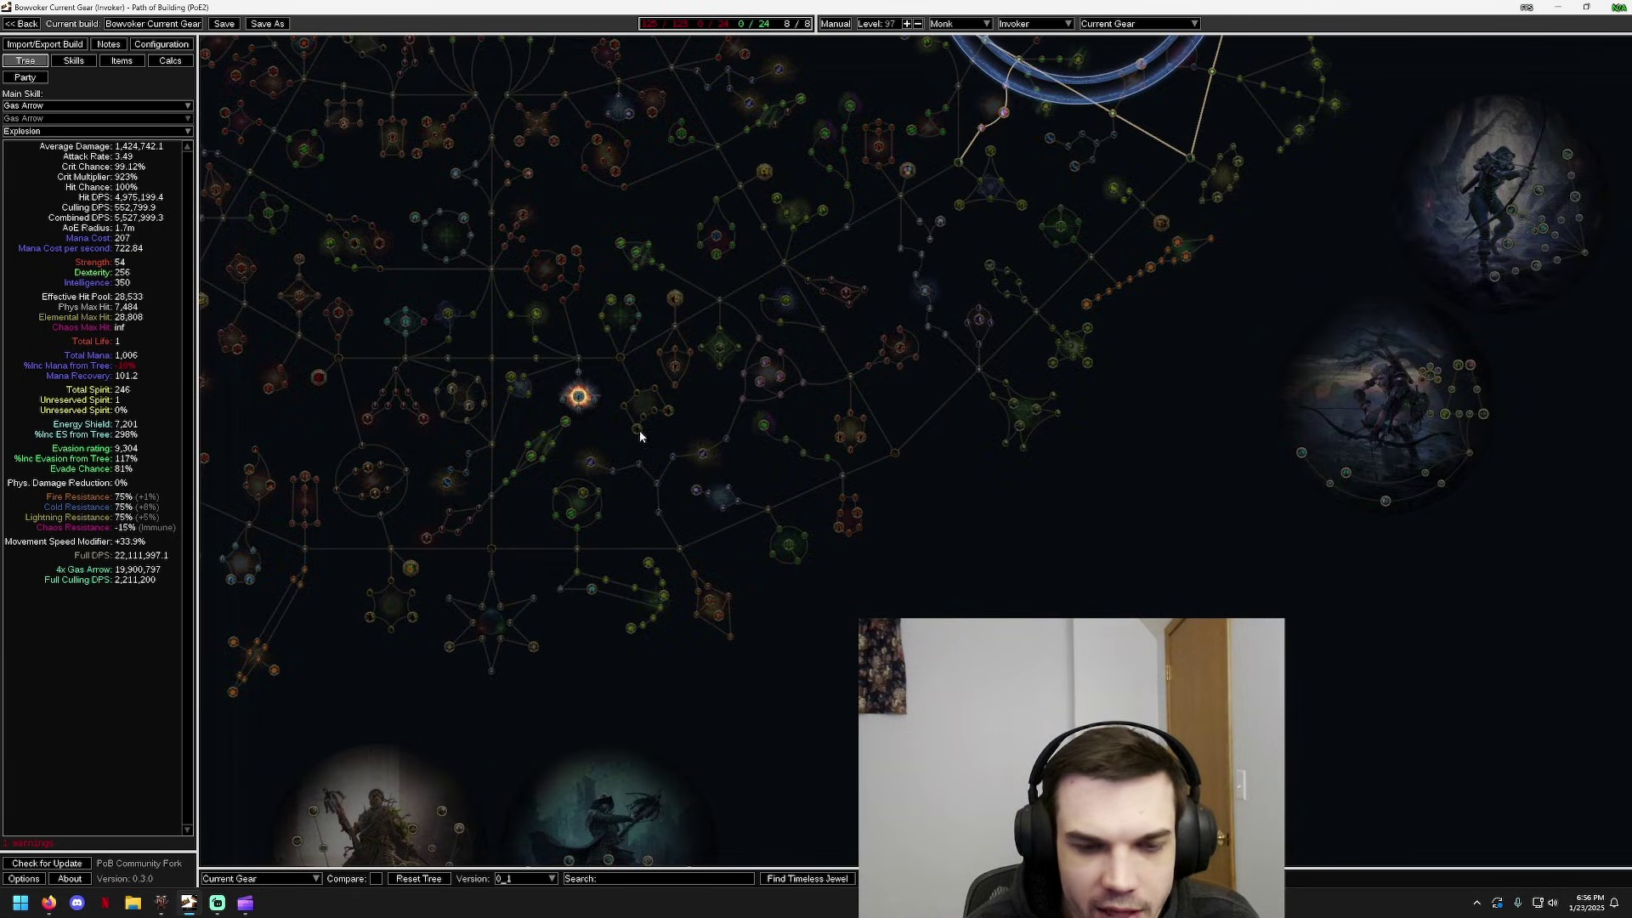
{"action": "scroll", "coordinate": [639, 436], "scroll_direction": "up", "scroll_amount": 2}
{"action": "mouse_move", "coordinate": [551, 385]}
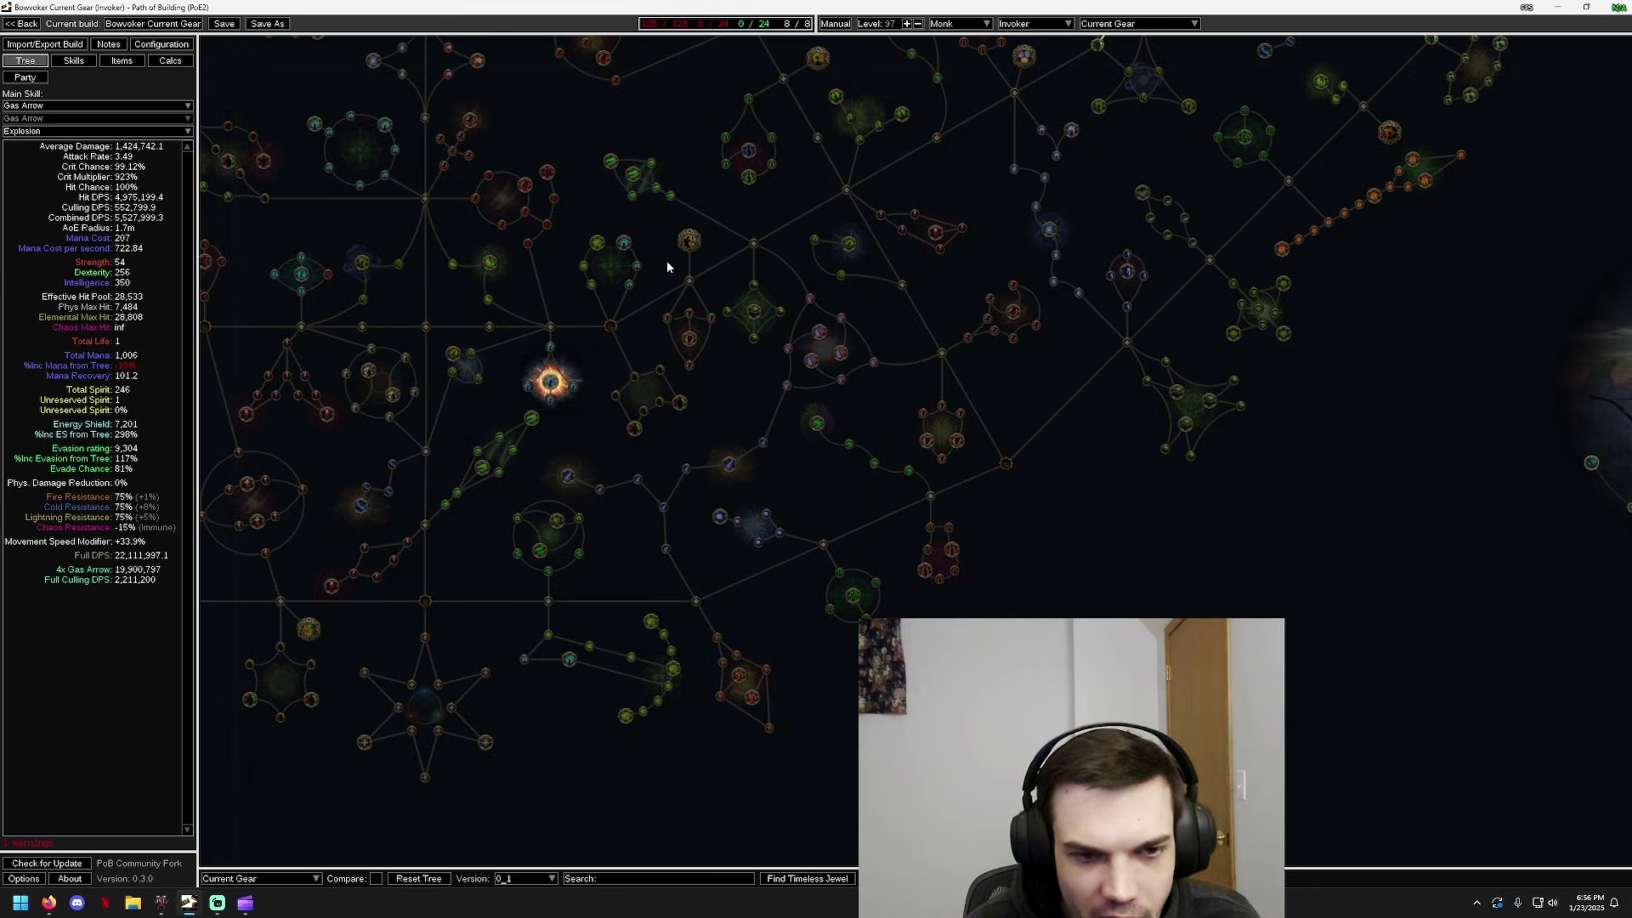
{"action": "left_click_drag", "start_coordinate": [810, 201], "coordinate": [1002, 516]}
{"action": "scroll", "coordinate": [914, 377], "scroll_direction": "down", "scroll_amount": 3}
{"action": "left_click_drag", "start_coordinate": [875, 272], "coordinate": [1111, 663]}
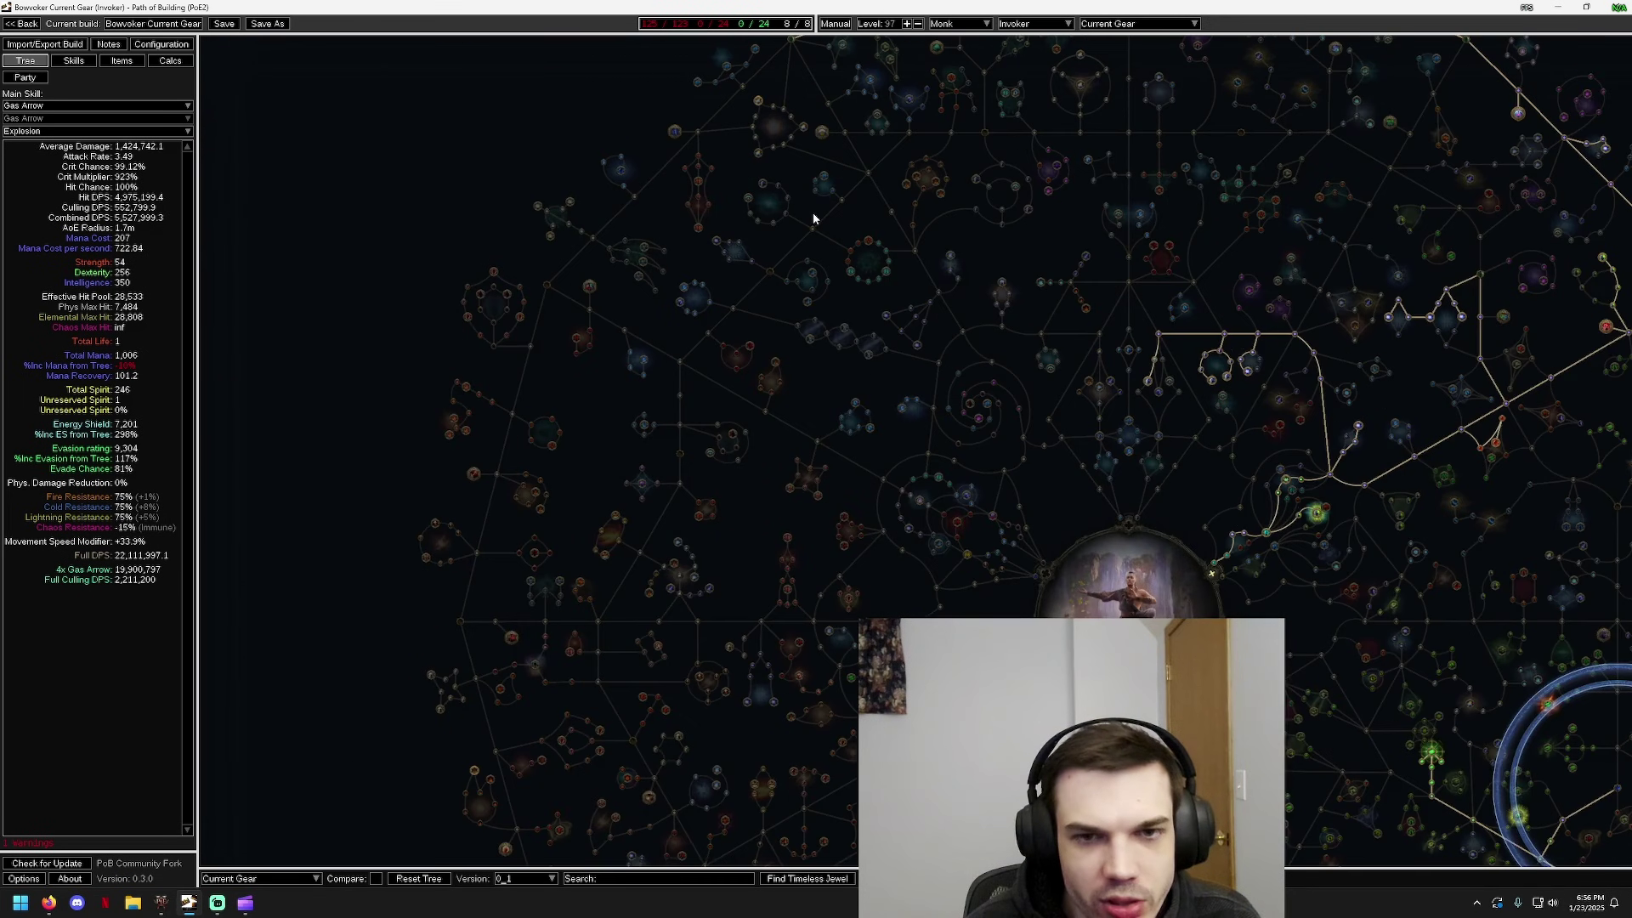
{"action": "left_click_drag", "start_coordinate": [719, 138], "coordinate": [843, 393]}
{"action": "scroll", "coordinate": [837, 384], "scroll_direction": "up", "scroll_amount": 2}
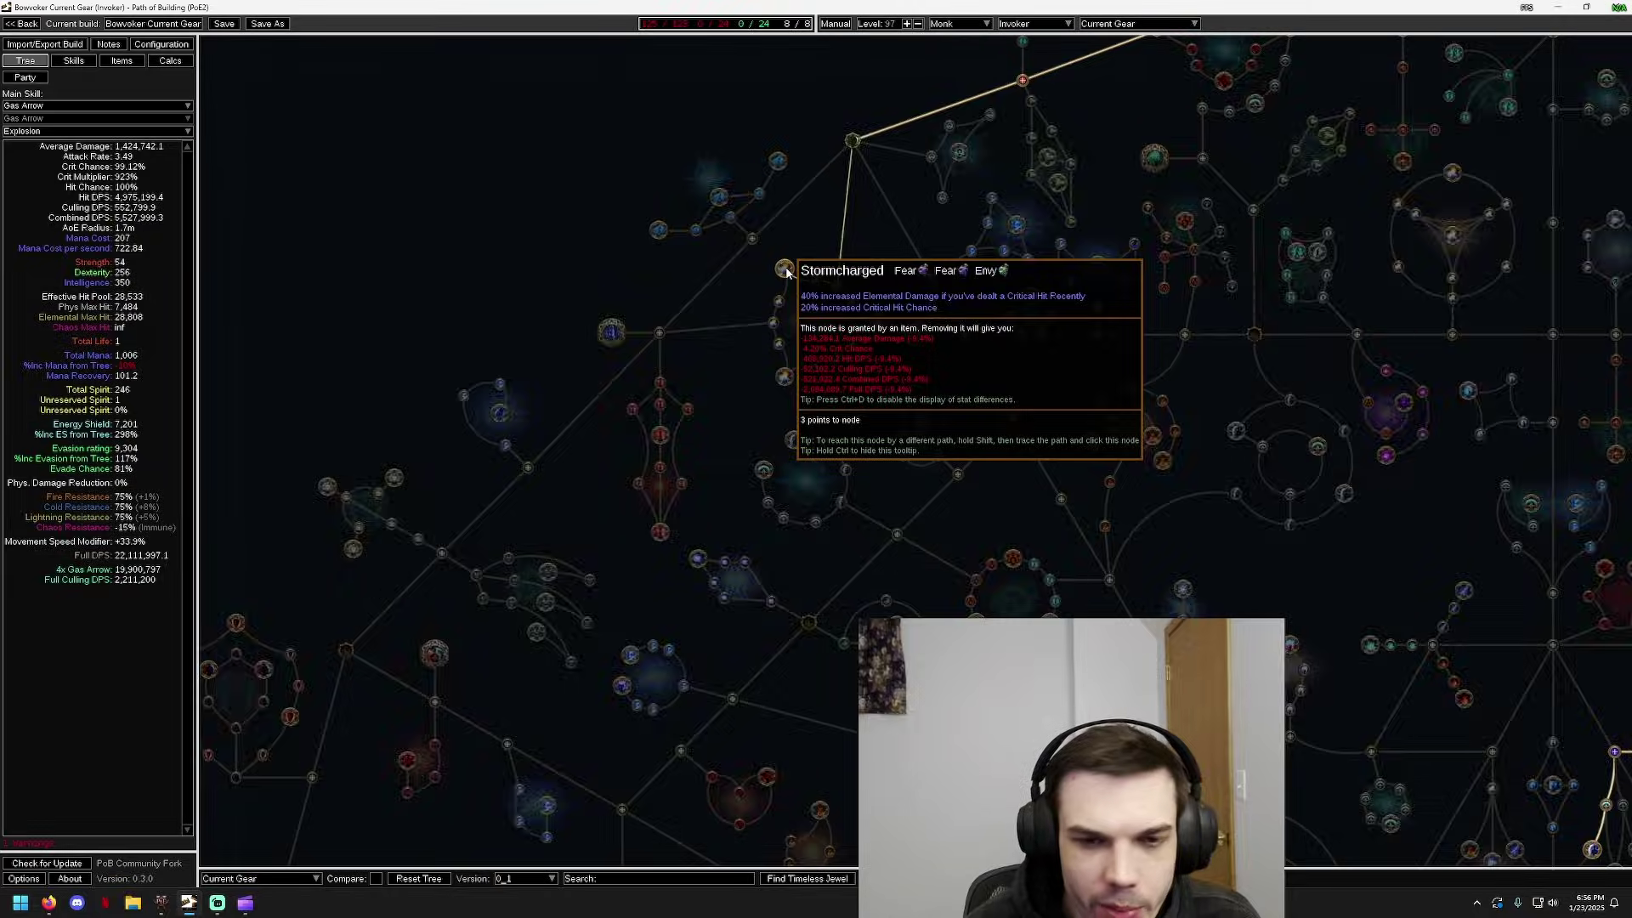
{"action": "scroll", "coordinate": [786, 271], "scroll_direction": "down", "scroll_amount": 4}
{"action": "scroll", "coordinate": [741, 302], "scroll_direction": "up", "scroll_amount": 2}
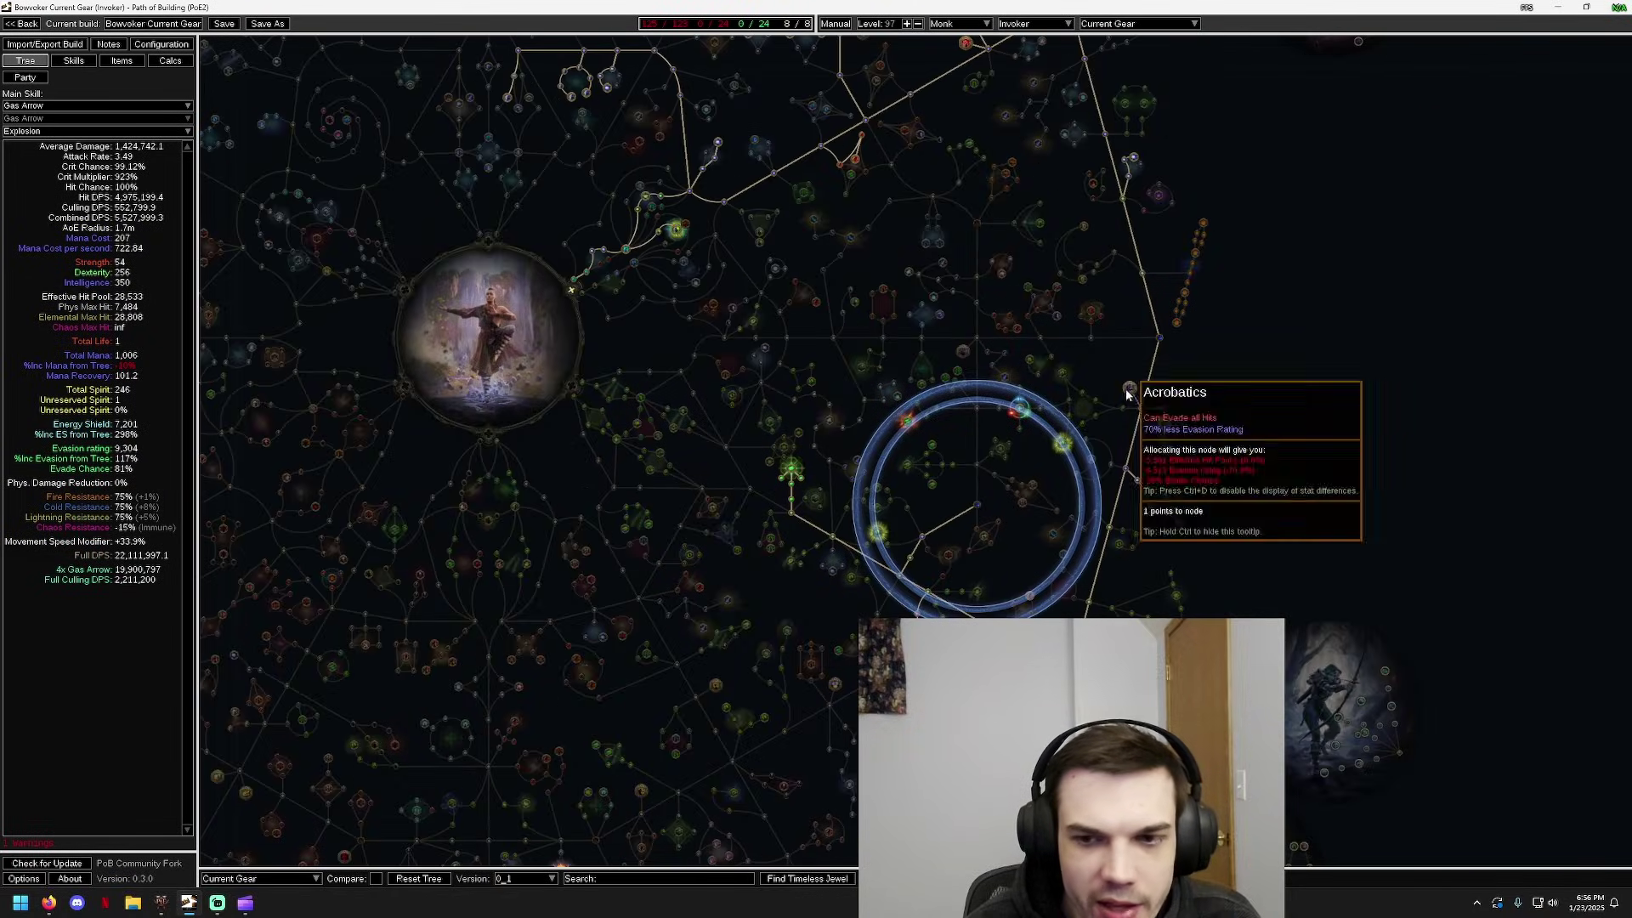
Recheck the highlighted southern notable and survey the western and eastern clusters of the passive tree, ending at the allocated Monk paths
{"action": "left_click_drag", "start_coordinate": [850, 399], "coordinate": [1033, 43]}
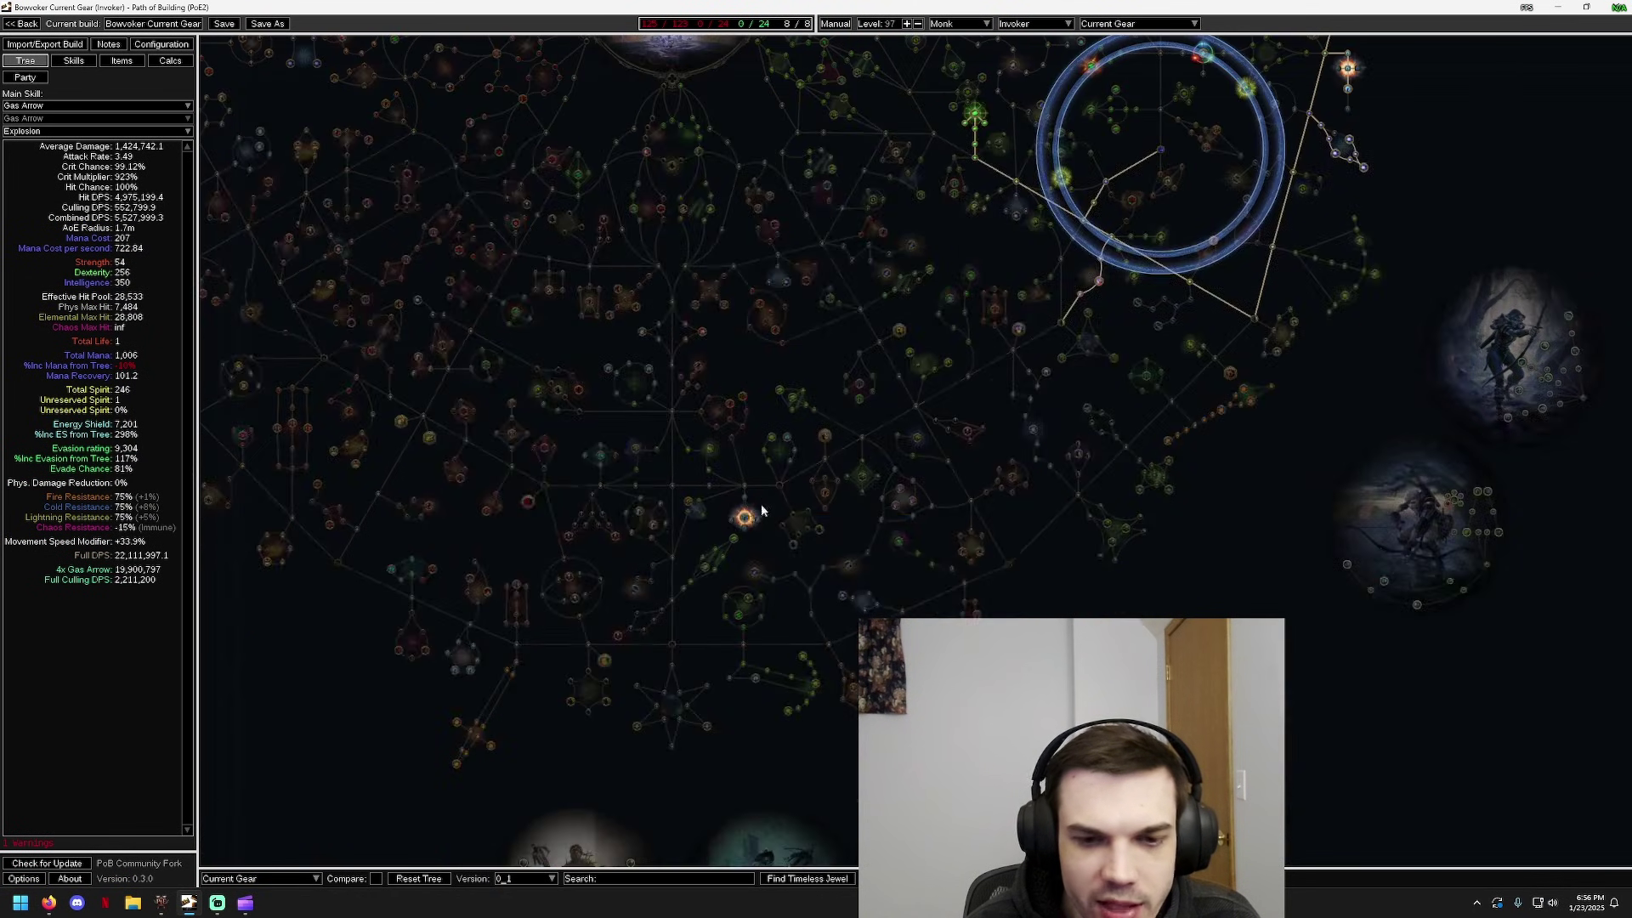
{"action": "mouse_move", "coordinate": [744, 520]}
{"action": "left_click_drag", "start_coordinate": [802, 272], "coordinate": [1130, 511]}
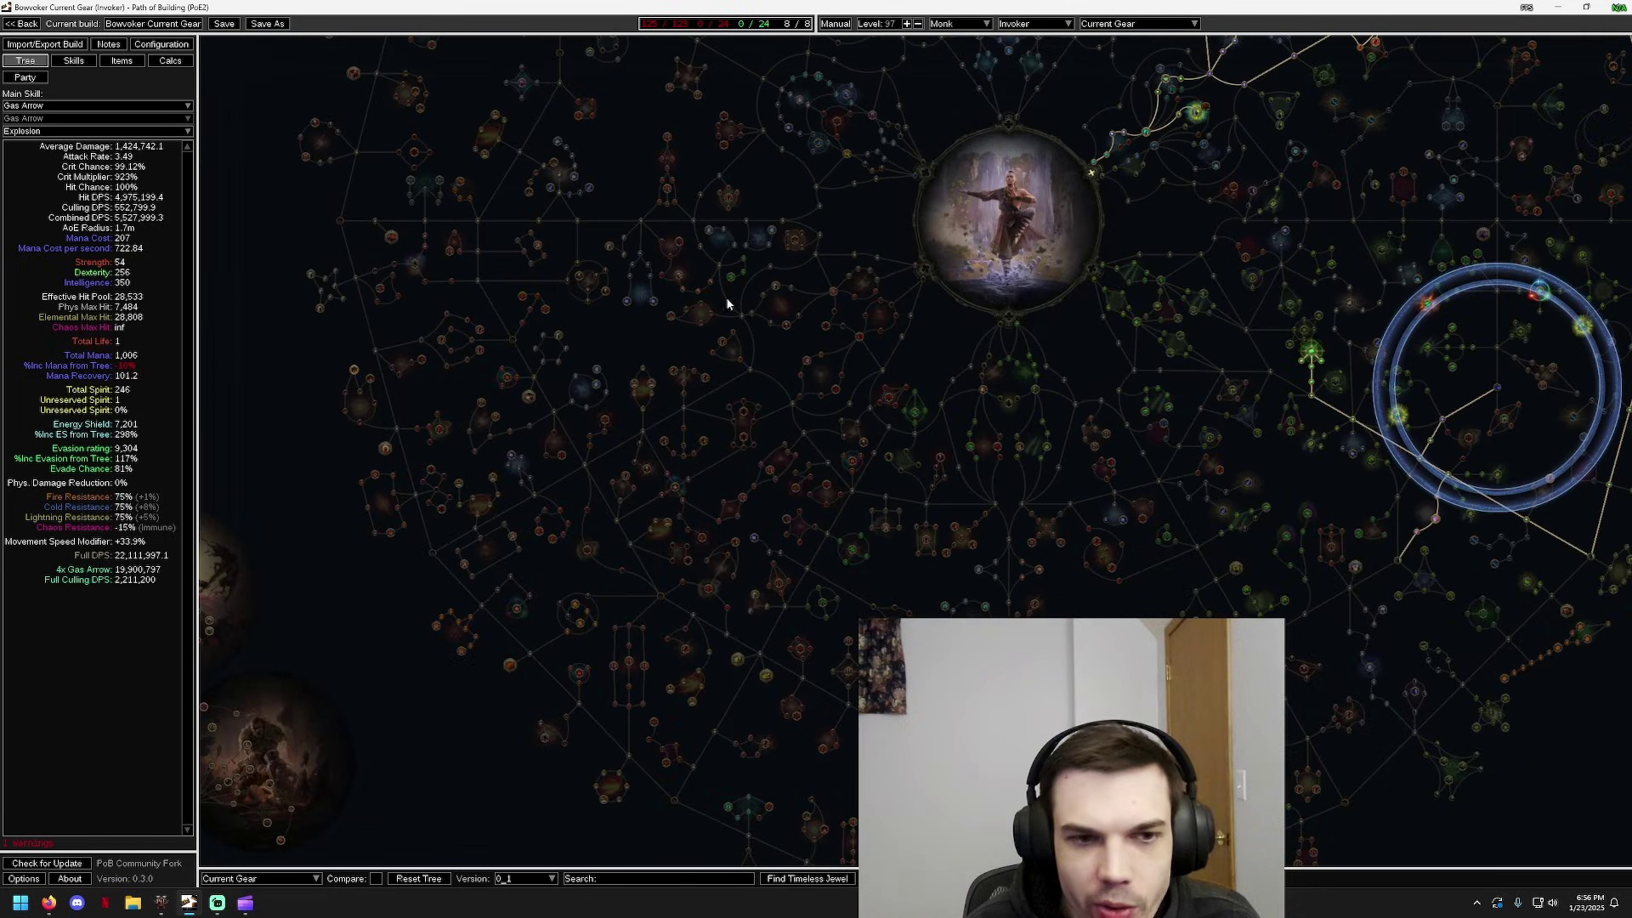
{"action": "scroll", "coordinate": [344, 372], "scroll_direction": "up", "scroll_amount": 2}
{"action": "mouse_move", "coordinate": [340, 374]}
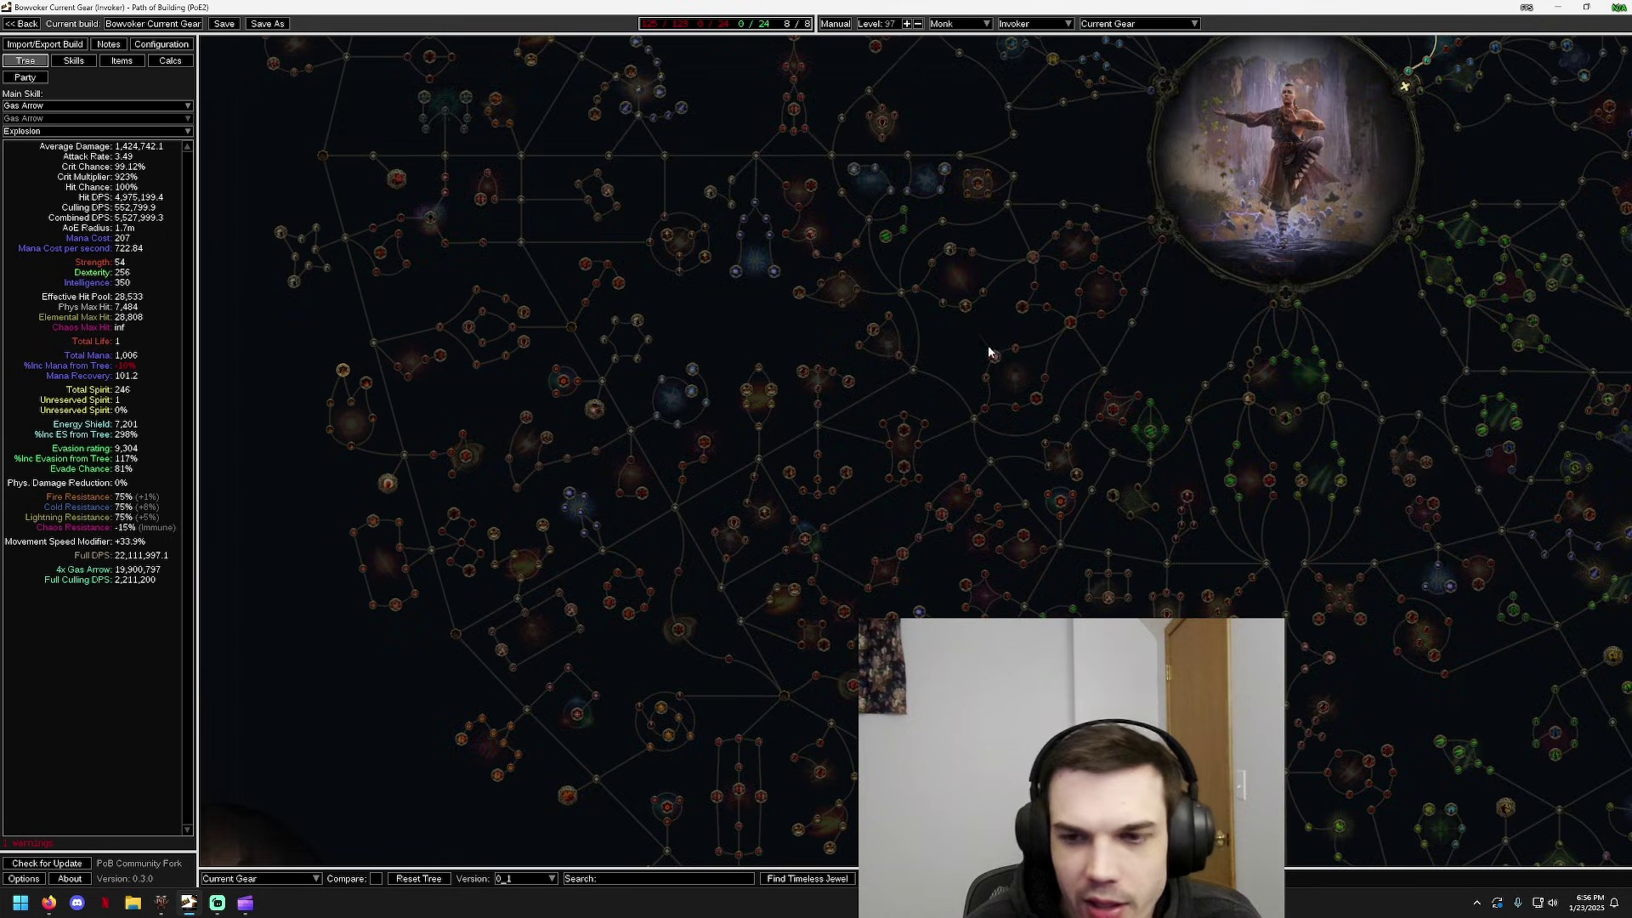
{"action": "scroll", "coordinate": [995, 334], "scroll_direction": "down", "scroll_amount": 1}
{"action": "left_click_drag", "start_coordinate": [1561, 425], "coordinate": [991, 357]}
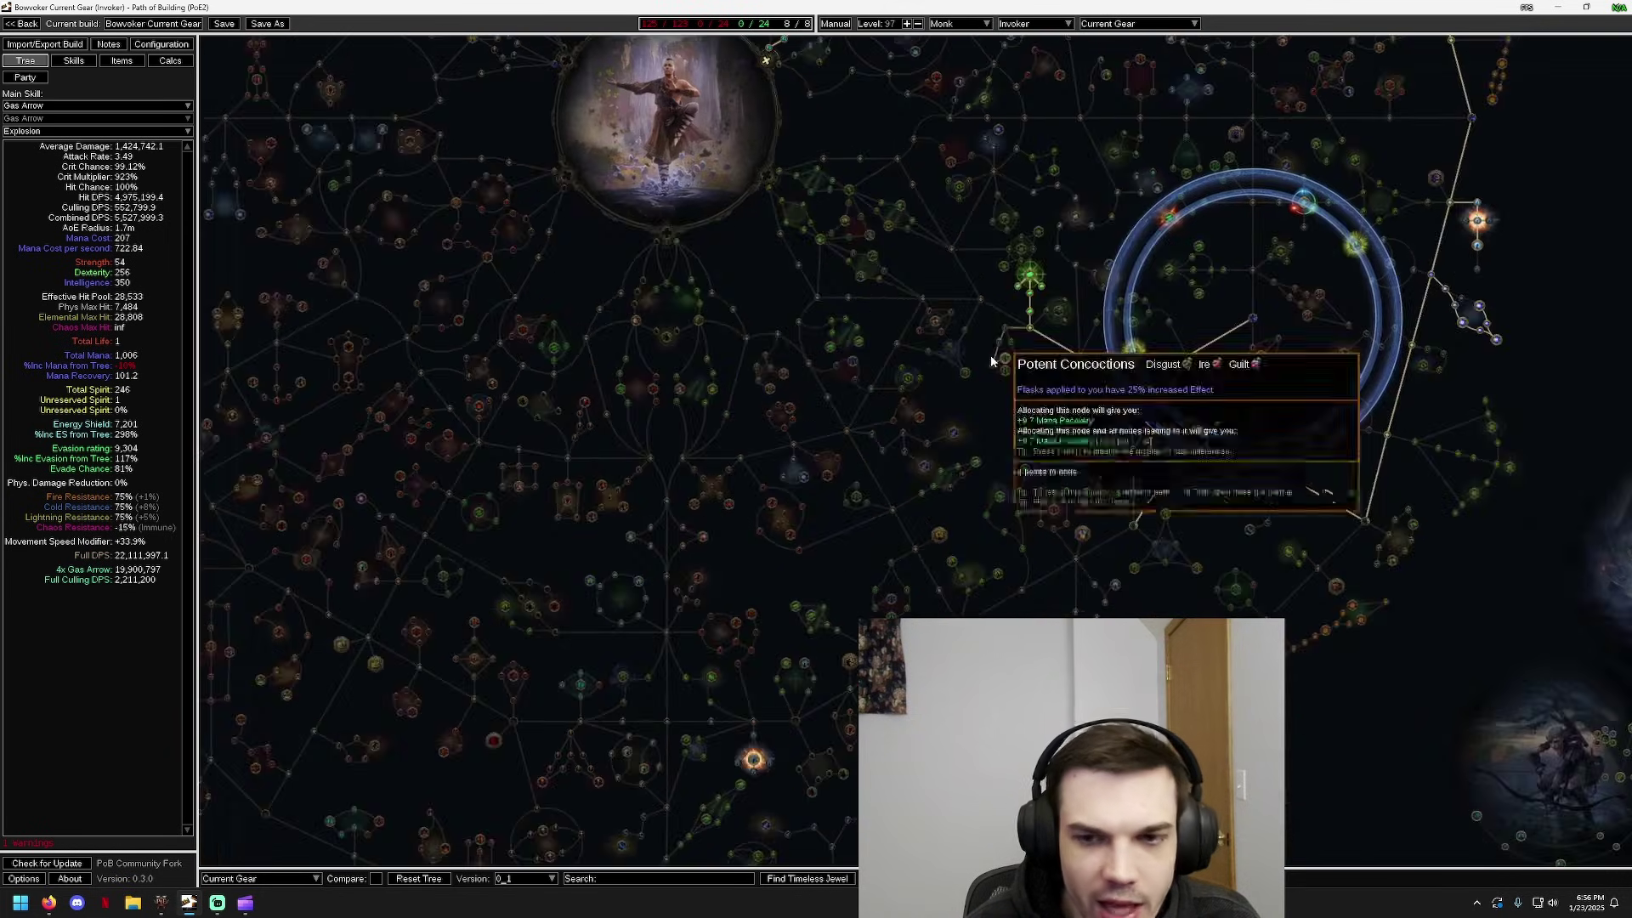
{"action": "left_click_drag", "start_coordinate": [1286, 163], "coordinate": [821, 298]}
{"action": "left_click_drag", "start_coordinate": [942, 283], "coordinate": [971, 489]}
{"action": "left_click_drag", "start_coordinate": [1160, 284], "coordinate": [1208, 404]}
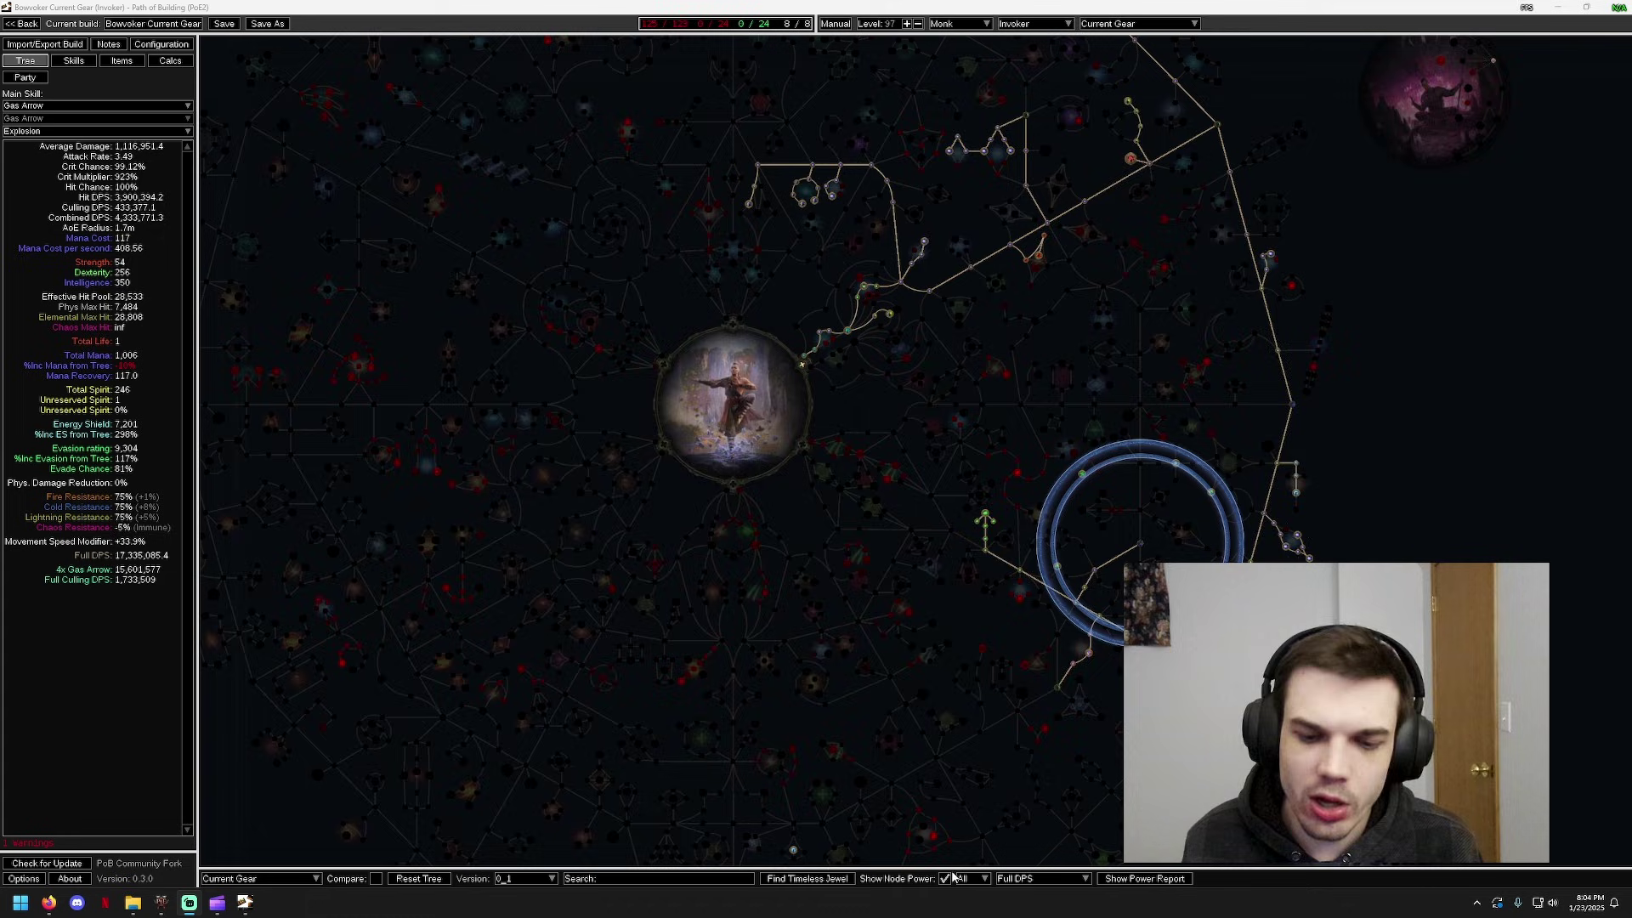
Browse the stats available for the node power display and choose Full DPS
{"action": "left_click", "coordinate": [1037, 880]}
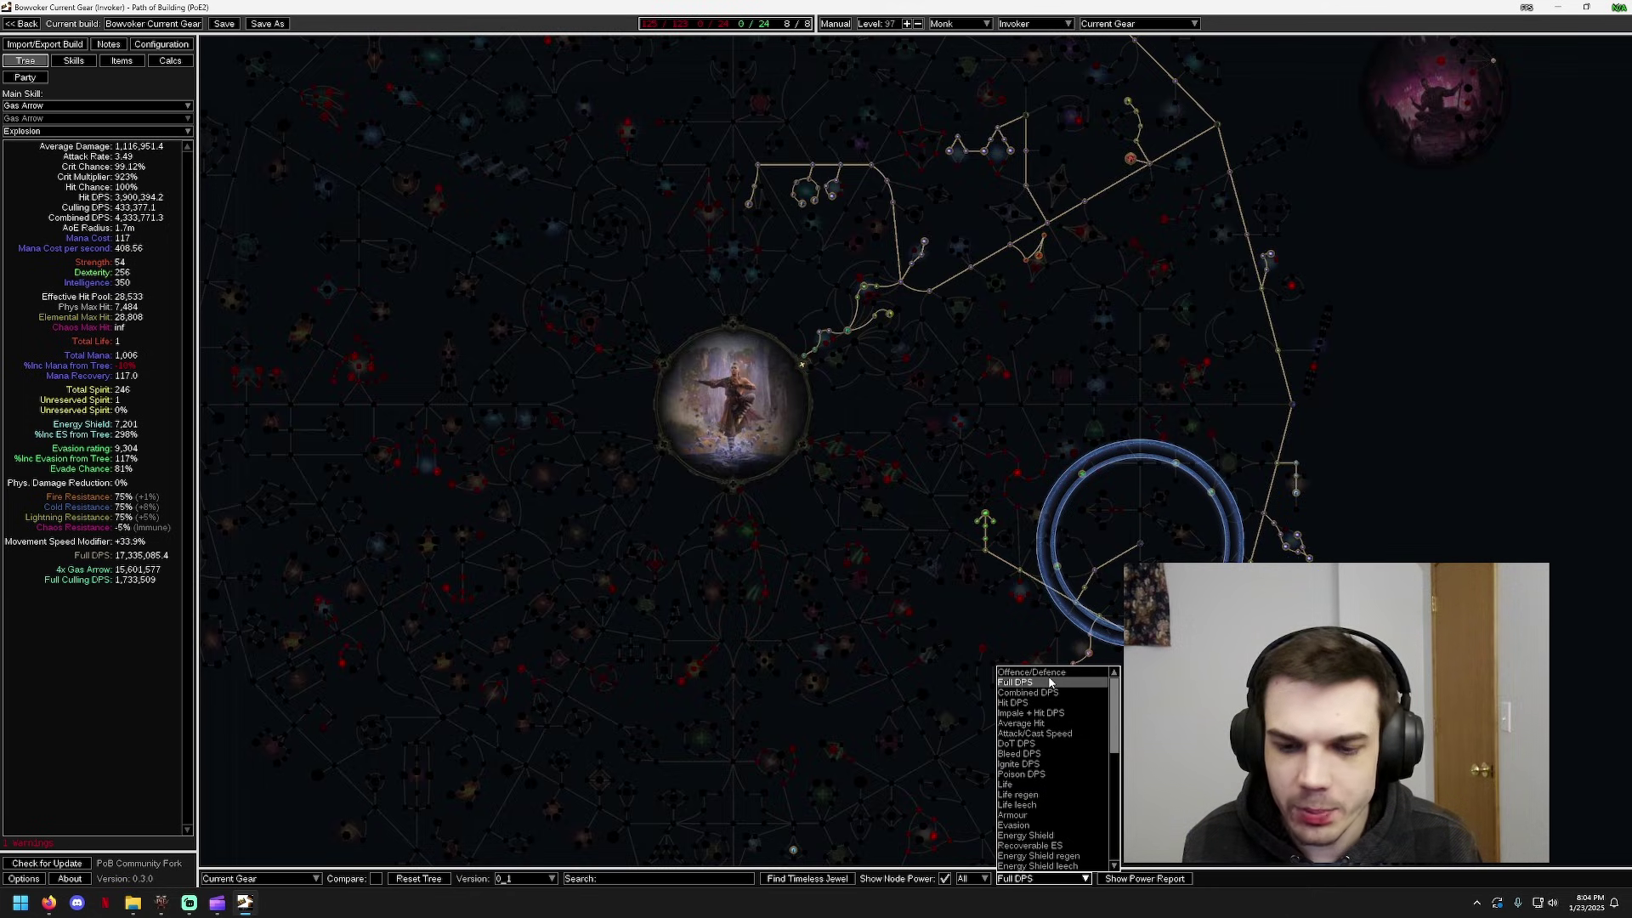
{"action": "scroll", "coordinate": [1096, 689], "scroll_direction": "down", "scroll_amount": 10}
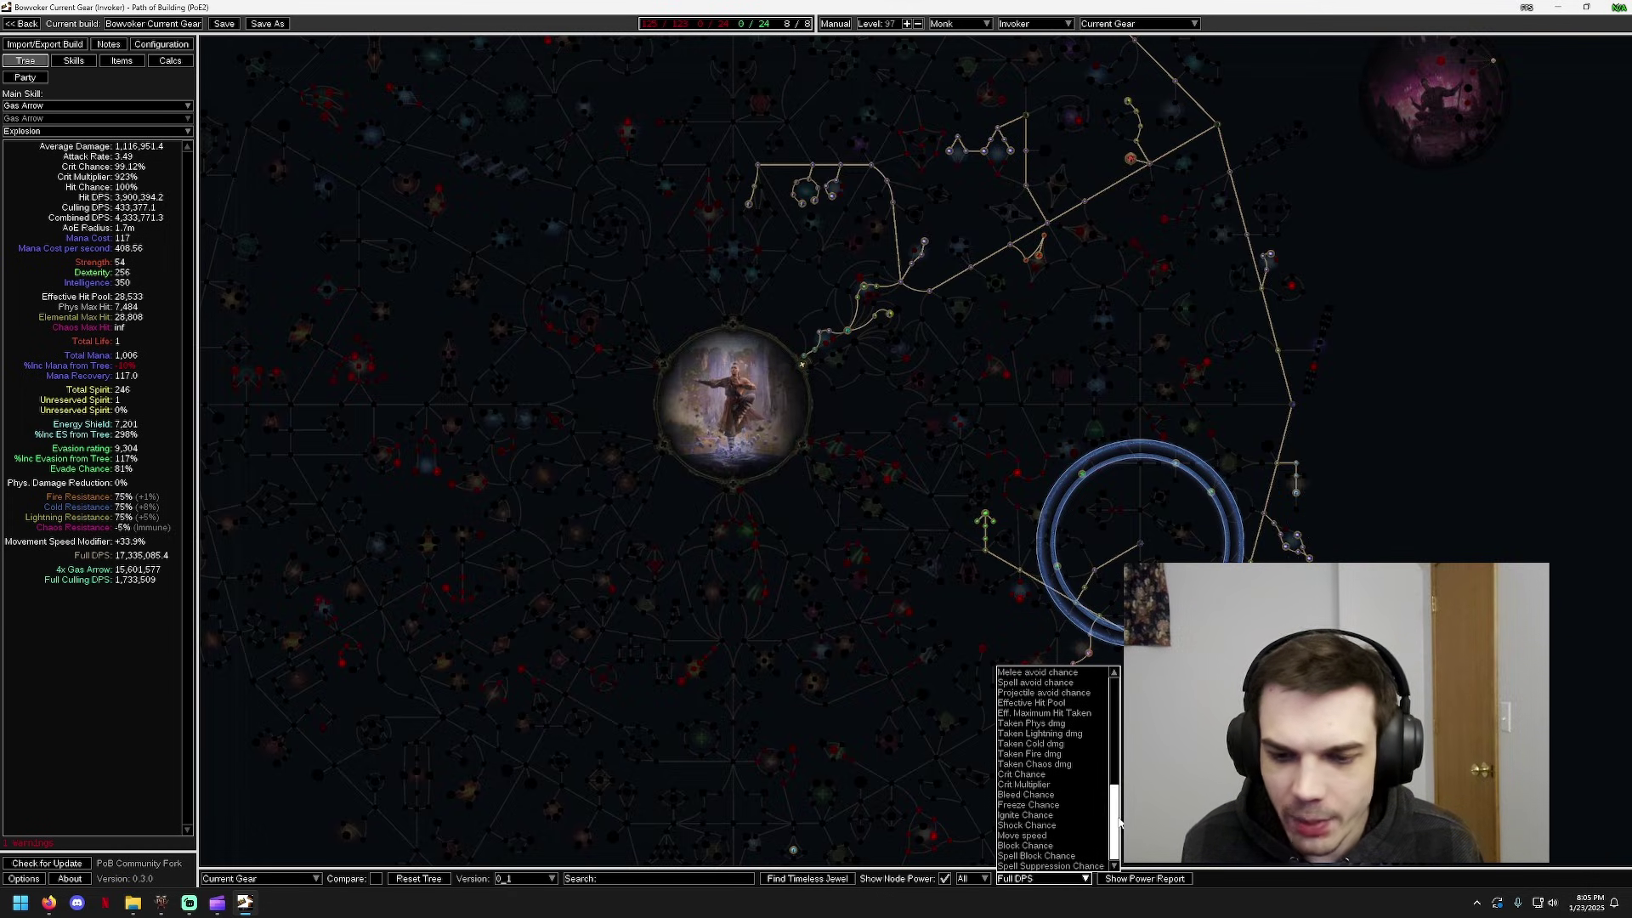
{"action": "left_click_drag", "start_coordinate": [1114, 820], "coordinate": [1121, 687]}
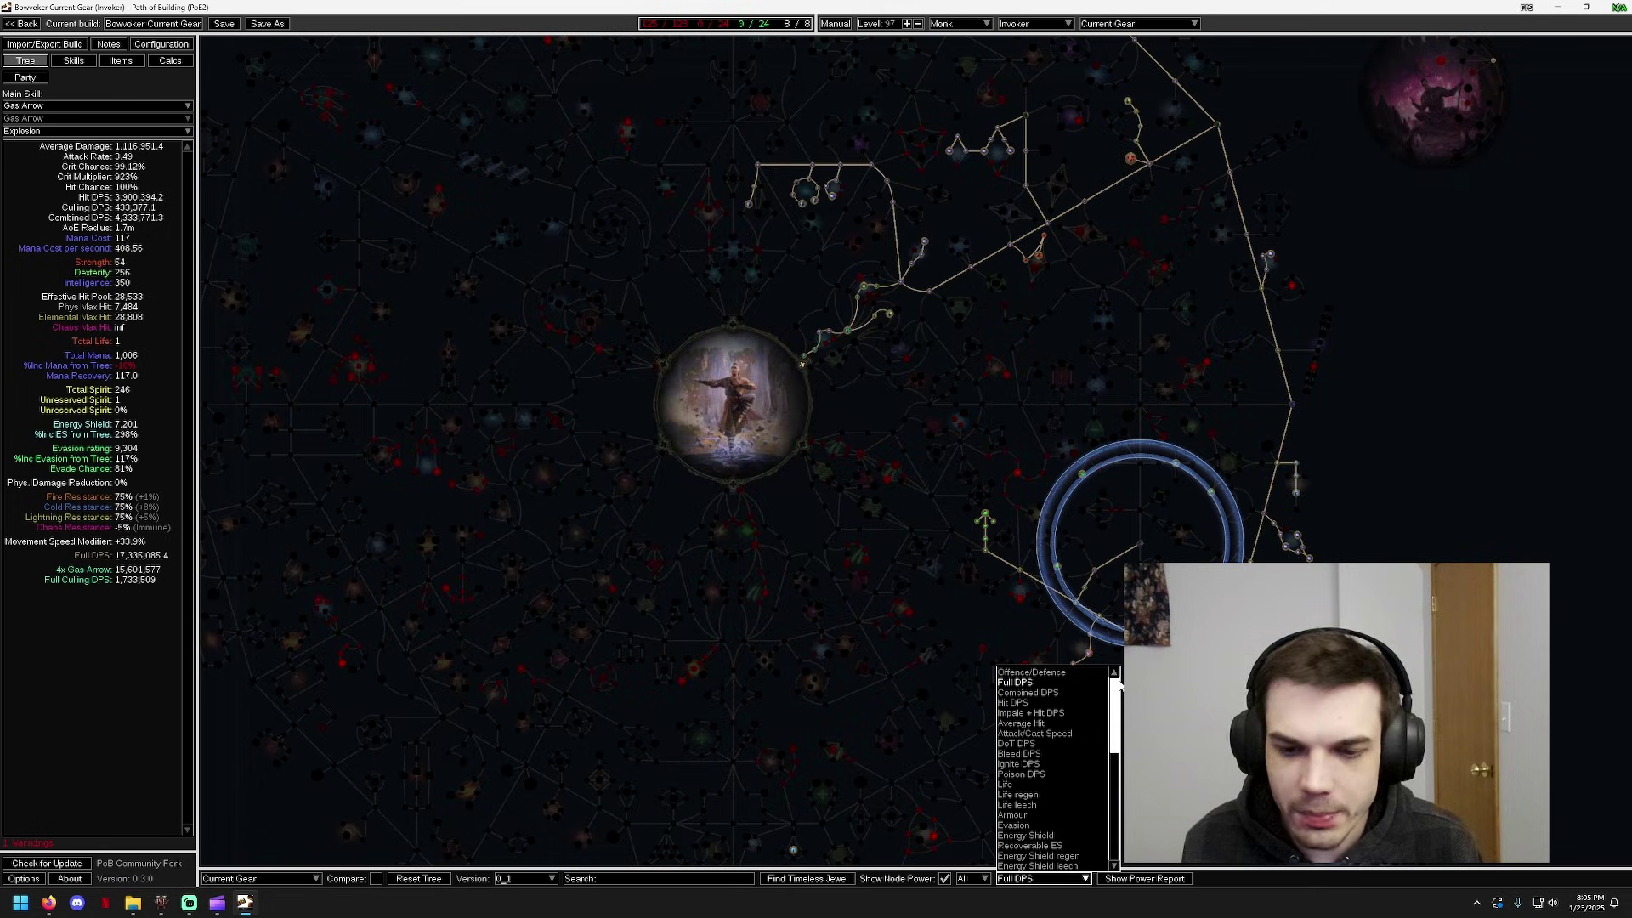
{"action": "left_click", "coordinate": [1028, 683]}
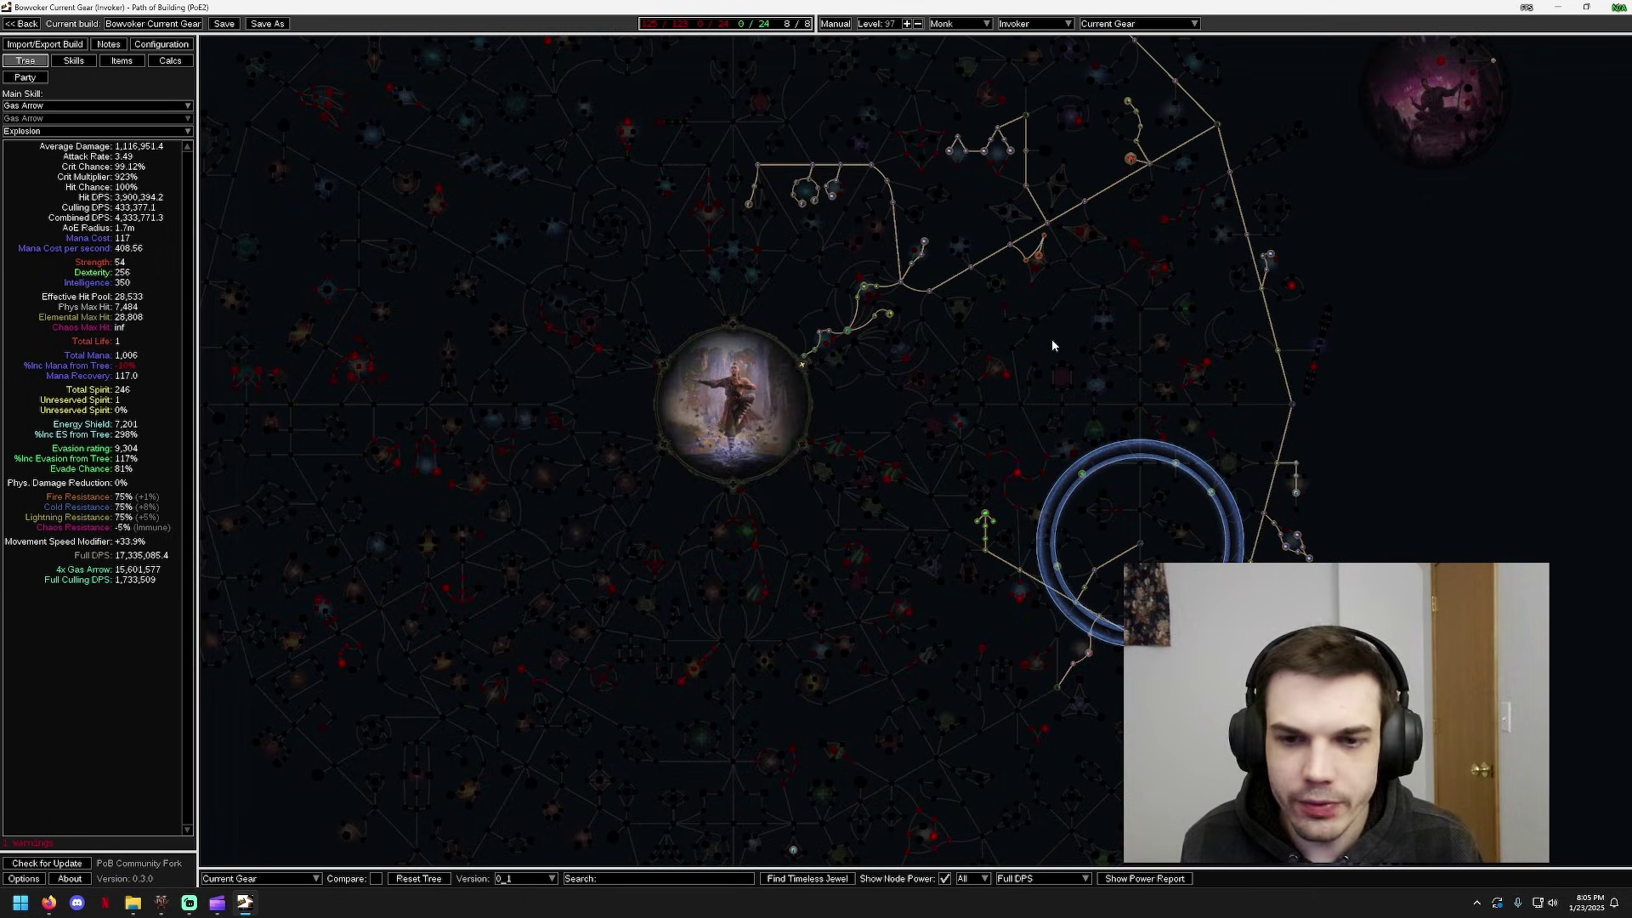
Examine the red nodes around the Monk start and the jewel radius, including the damage gain from Harness the Elements
{"action": "left_click_drag", "start_coordinate": [1052, 341], "coordinate": [1122, 251]}
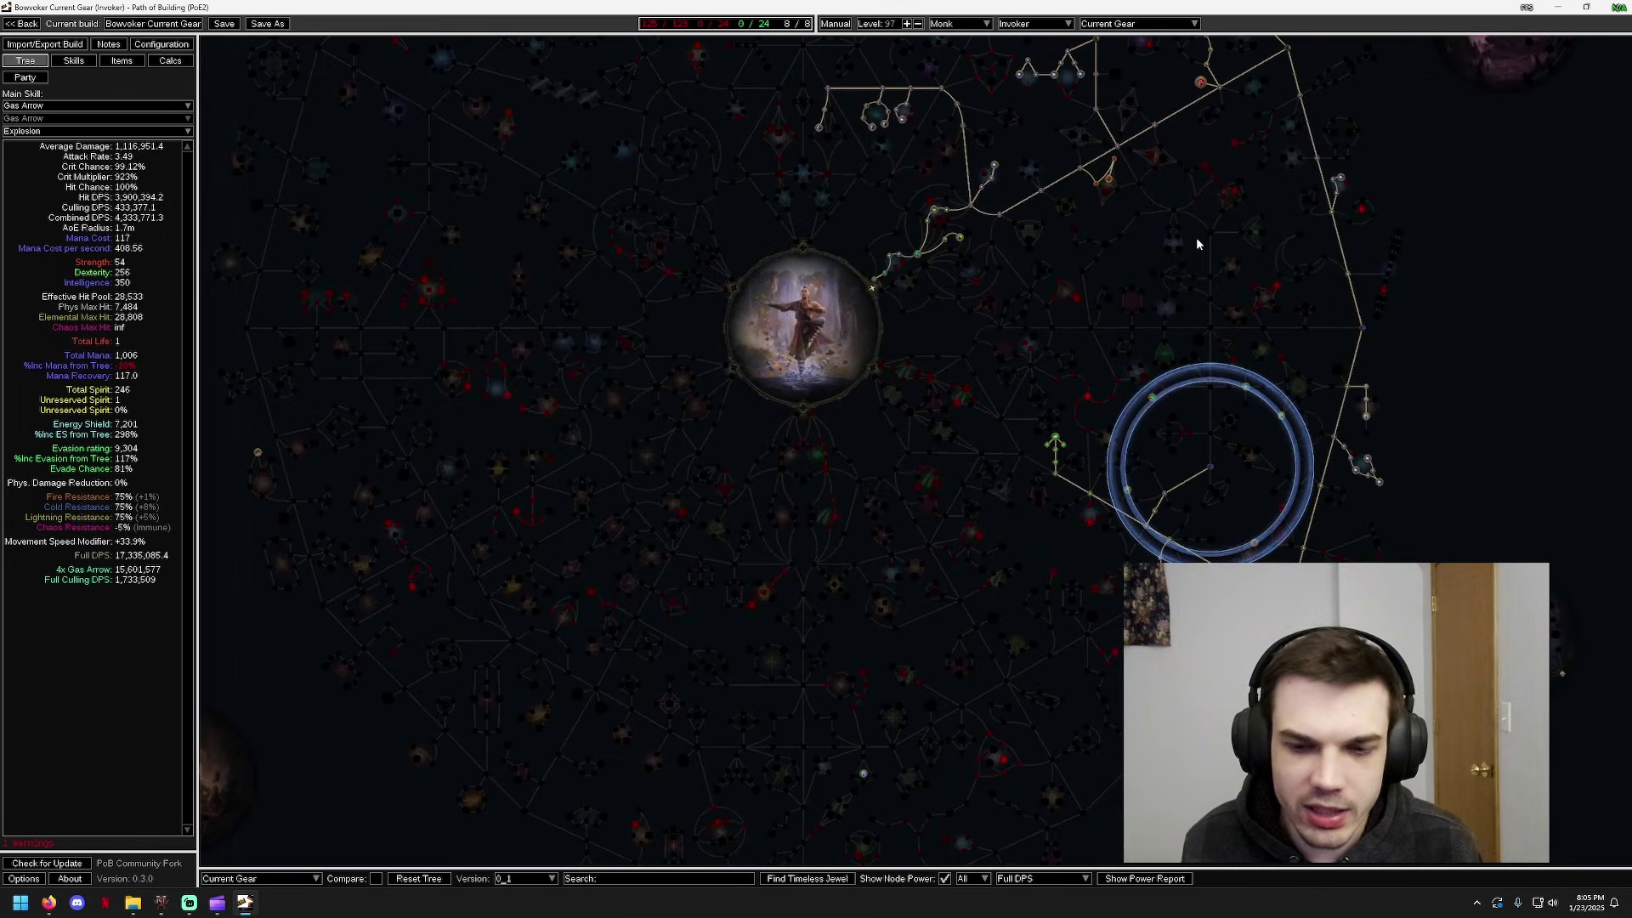
{"action": "scroll", "coordinate": [1196, 244], "scroll_direction": "up", "scroll_amount": 4}
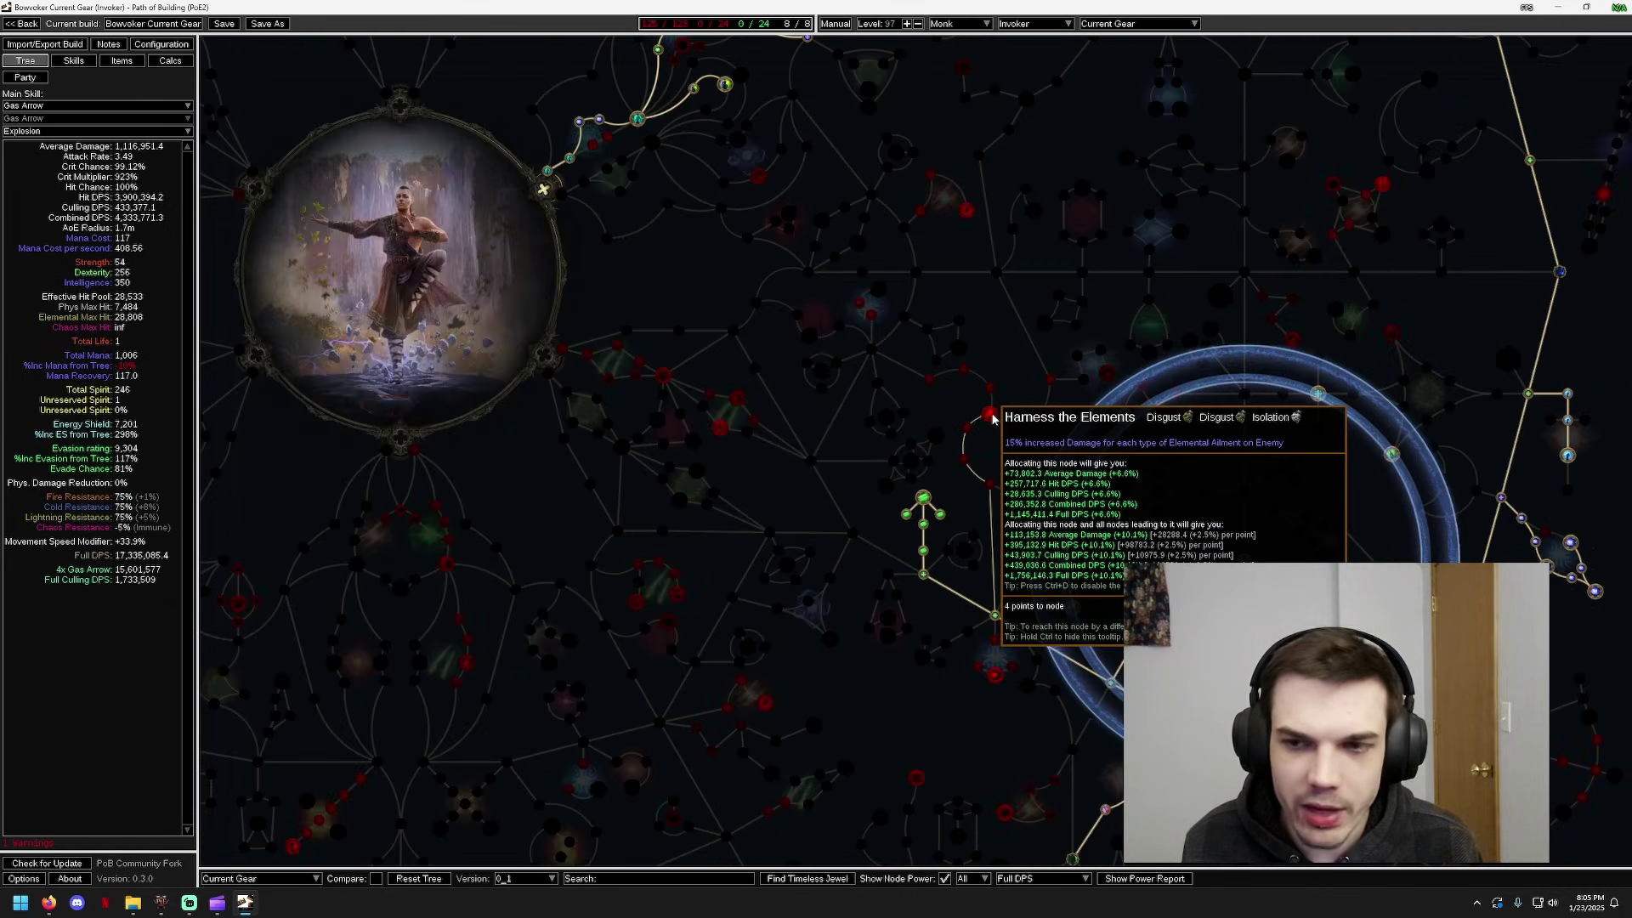
{"action": "scroll", "coordinate": [990, 399], "scroll_direction": "down", "scroll_amount": 1}
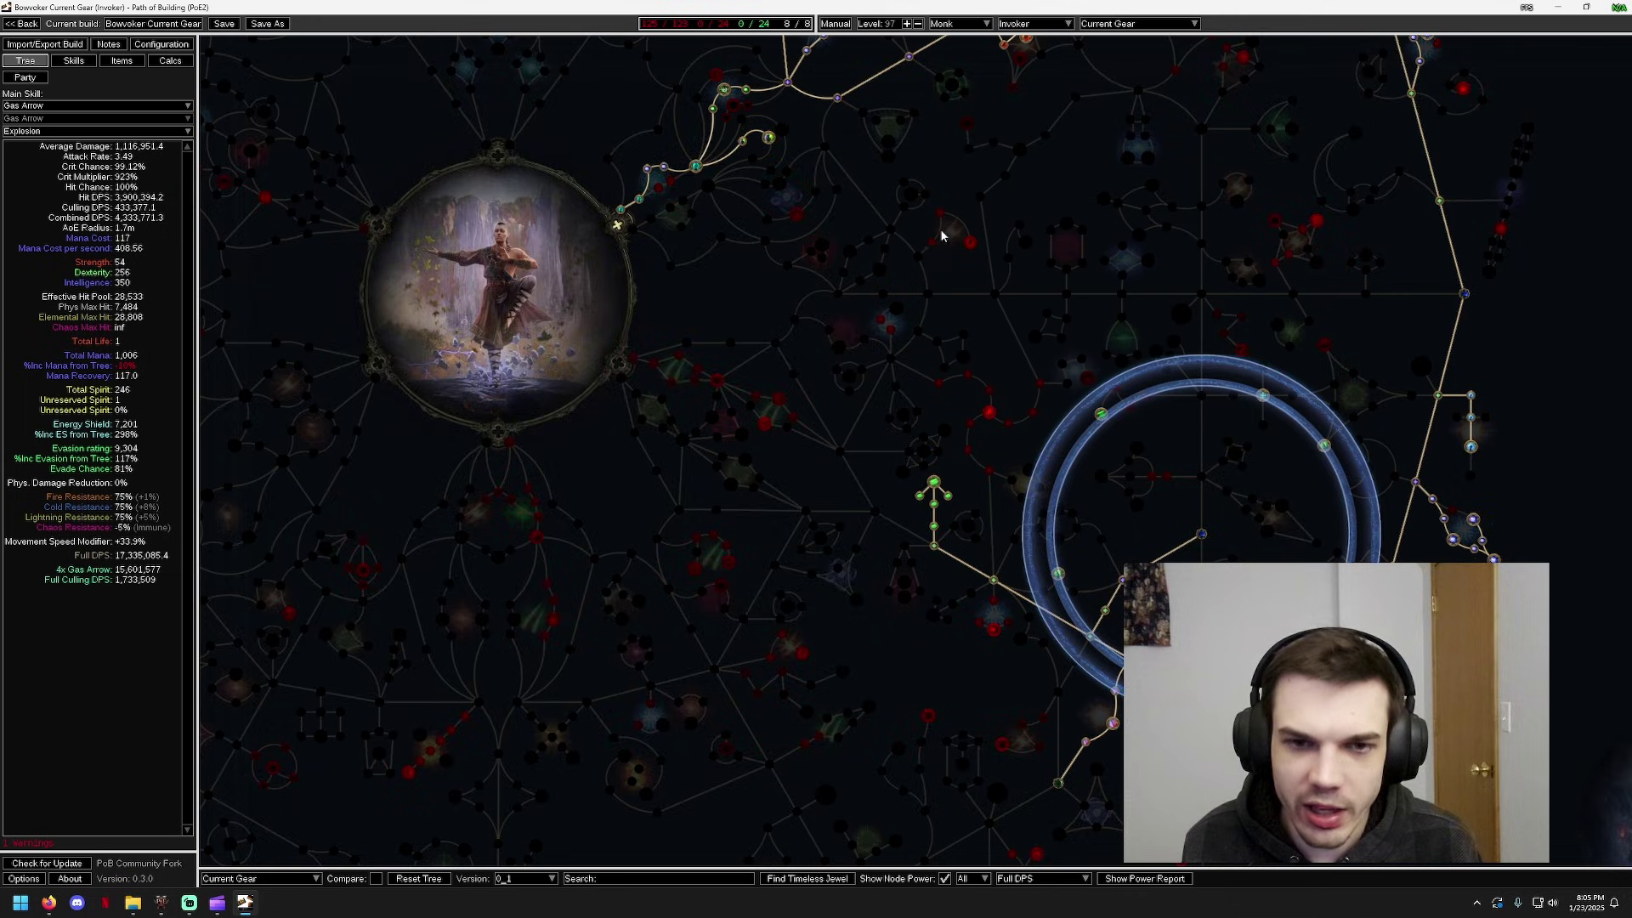
{"action": "scroll", "coordinate": [994, 236], "scroll_direction": "down", "scroll_amount": 2}
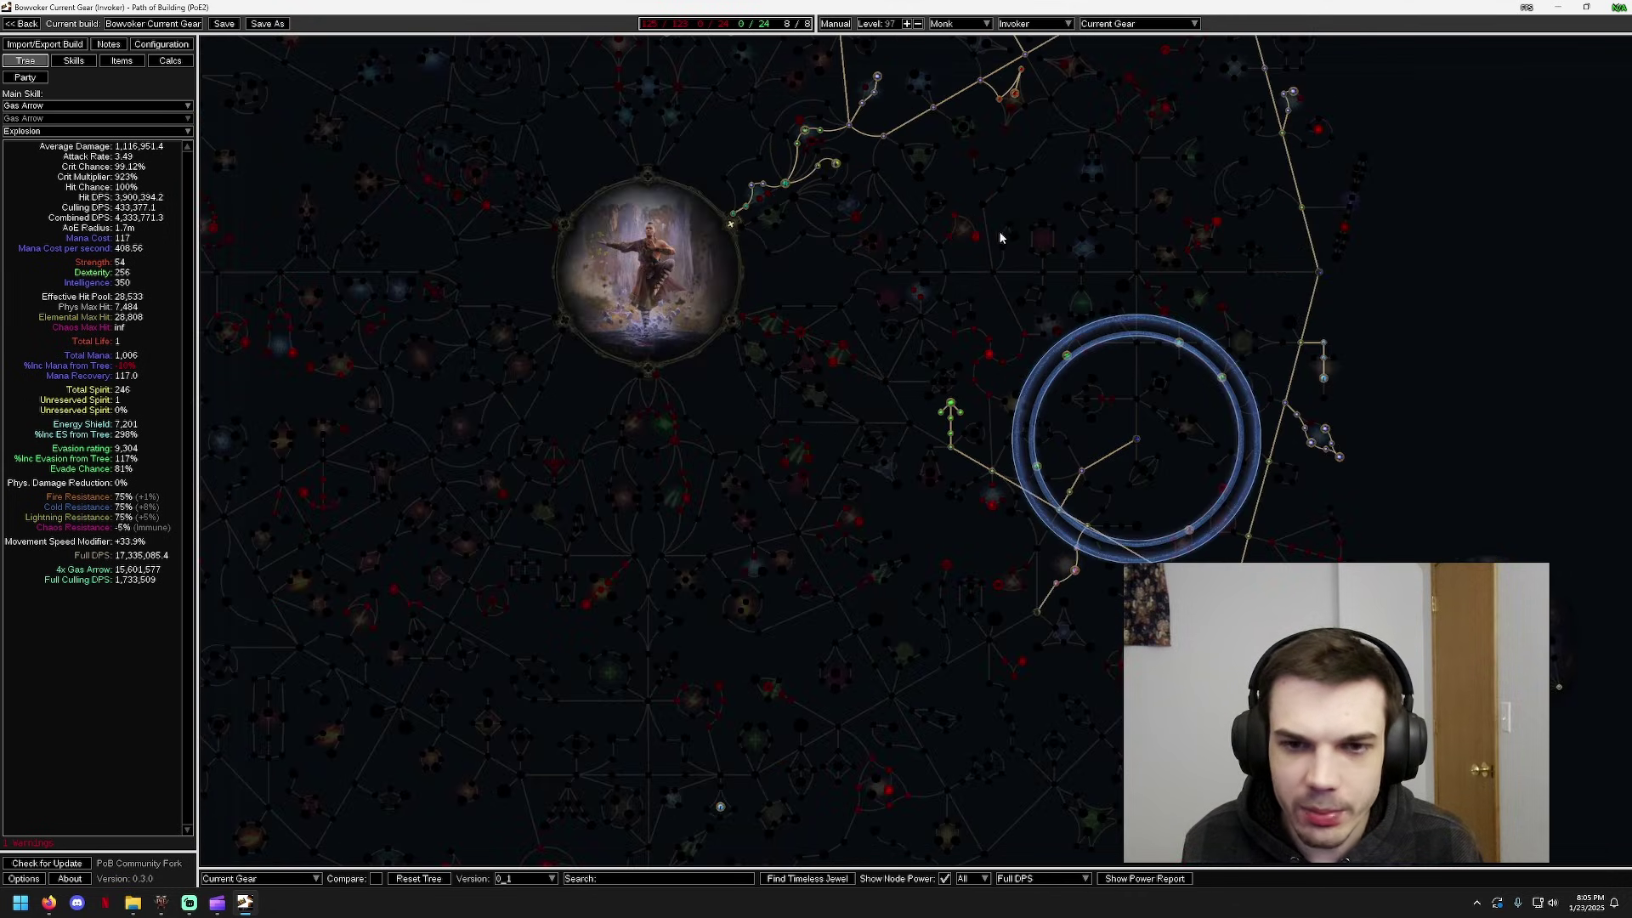
{"action": "left_click_drag", "start_coordinate": [1037, 217], "coordinate": [992, 238]}
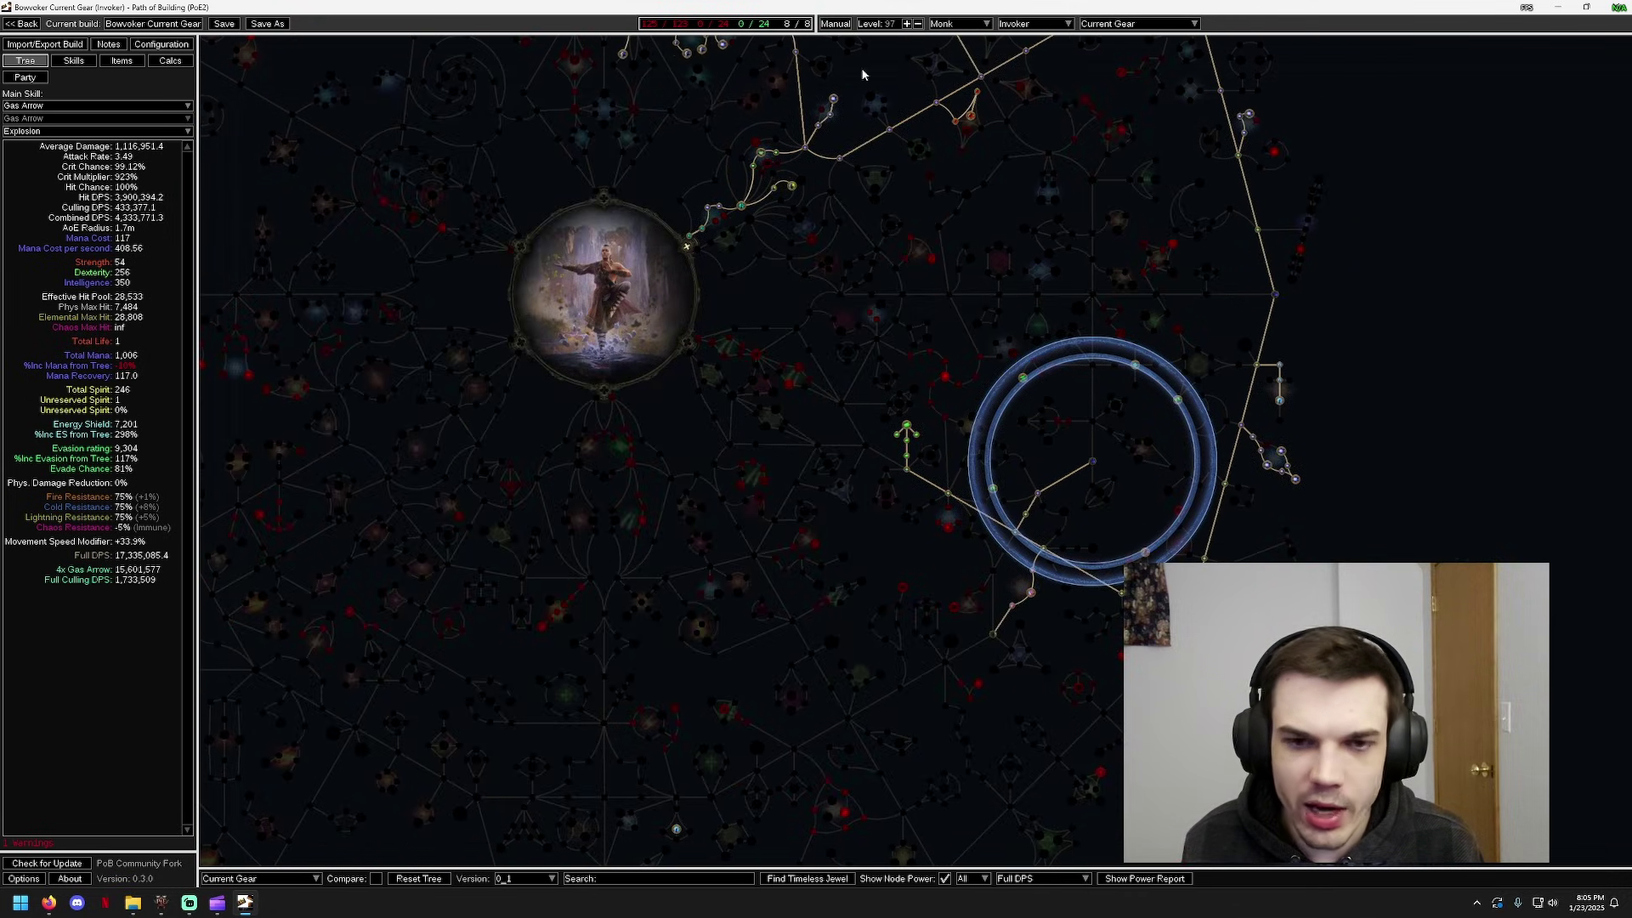
{"action": "left_click_drag", "start_coordinate": [1022, 364], "coordinate": [1053, 290]}
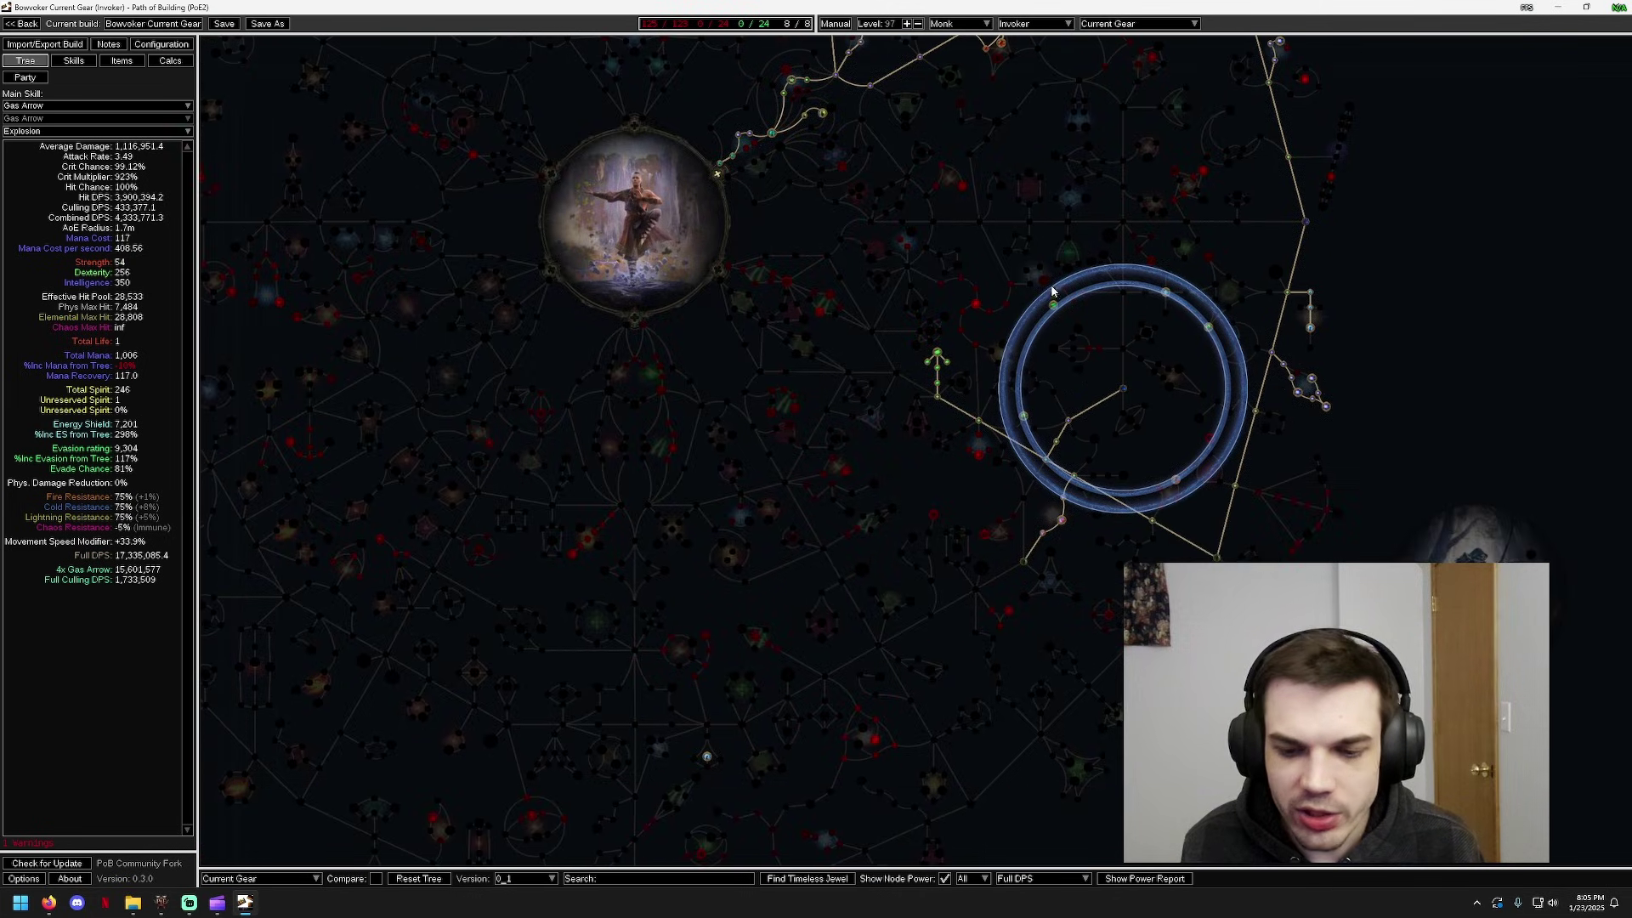
Show the node power report and examine the Cooked notable's stat gains beside the jewel radius
{"action": "left_click", "coordinate": [1145, 879]}
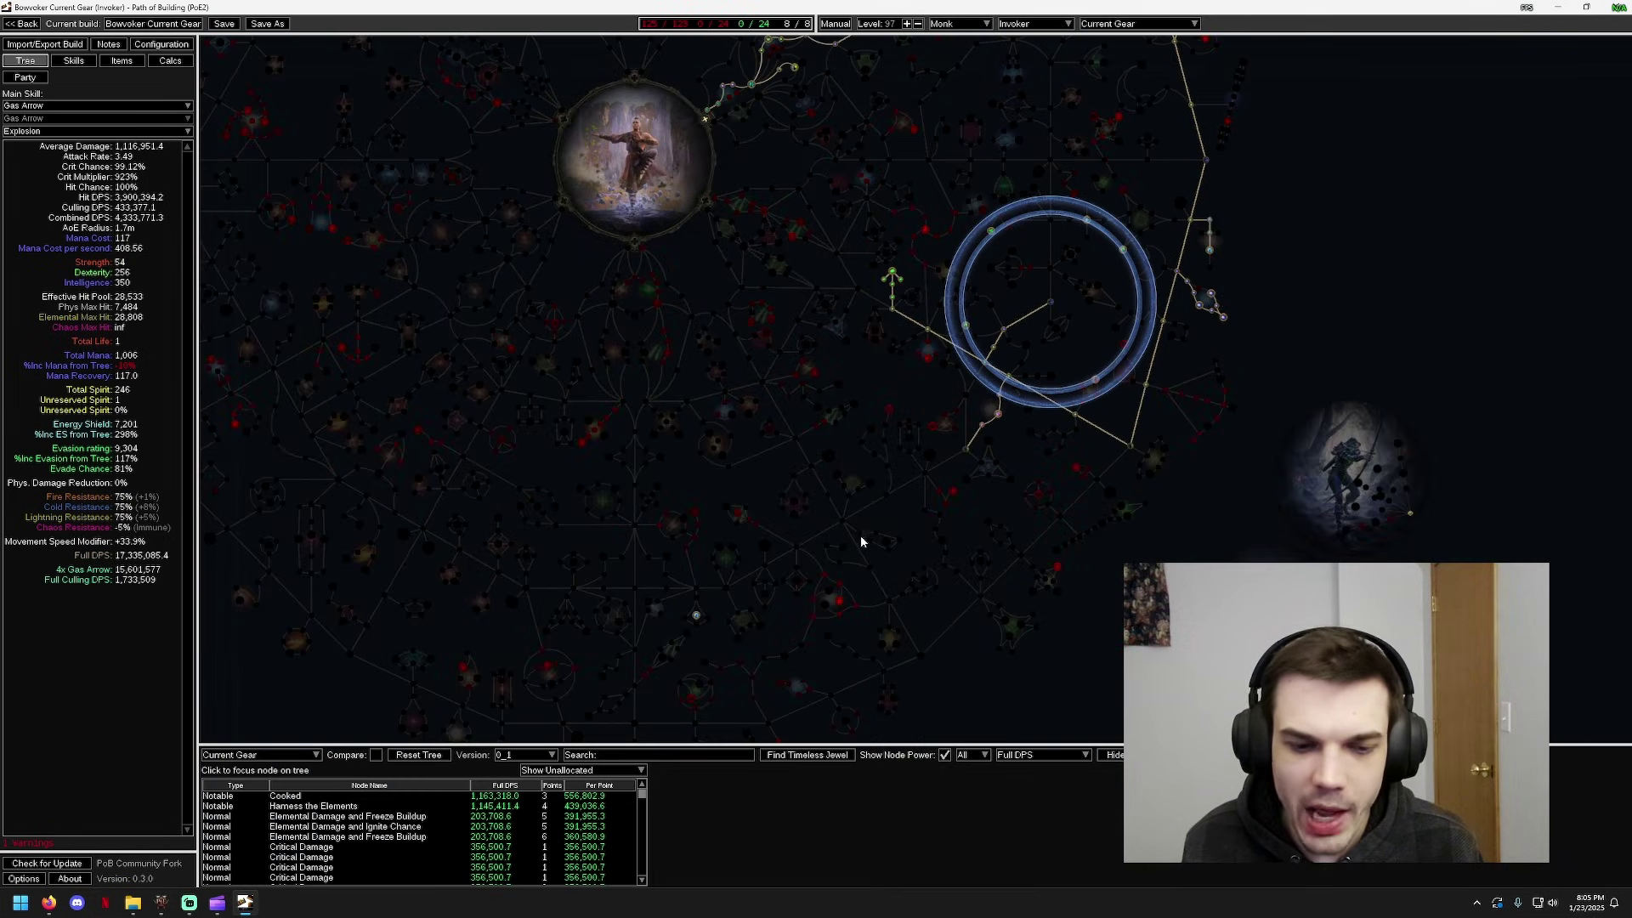
{"action": "left_click_drag", "start_coordinate": [862, 398], "coordinate": [1062, 380]}
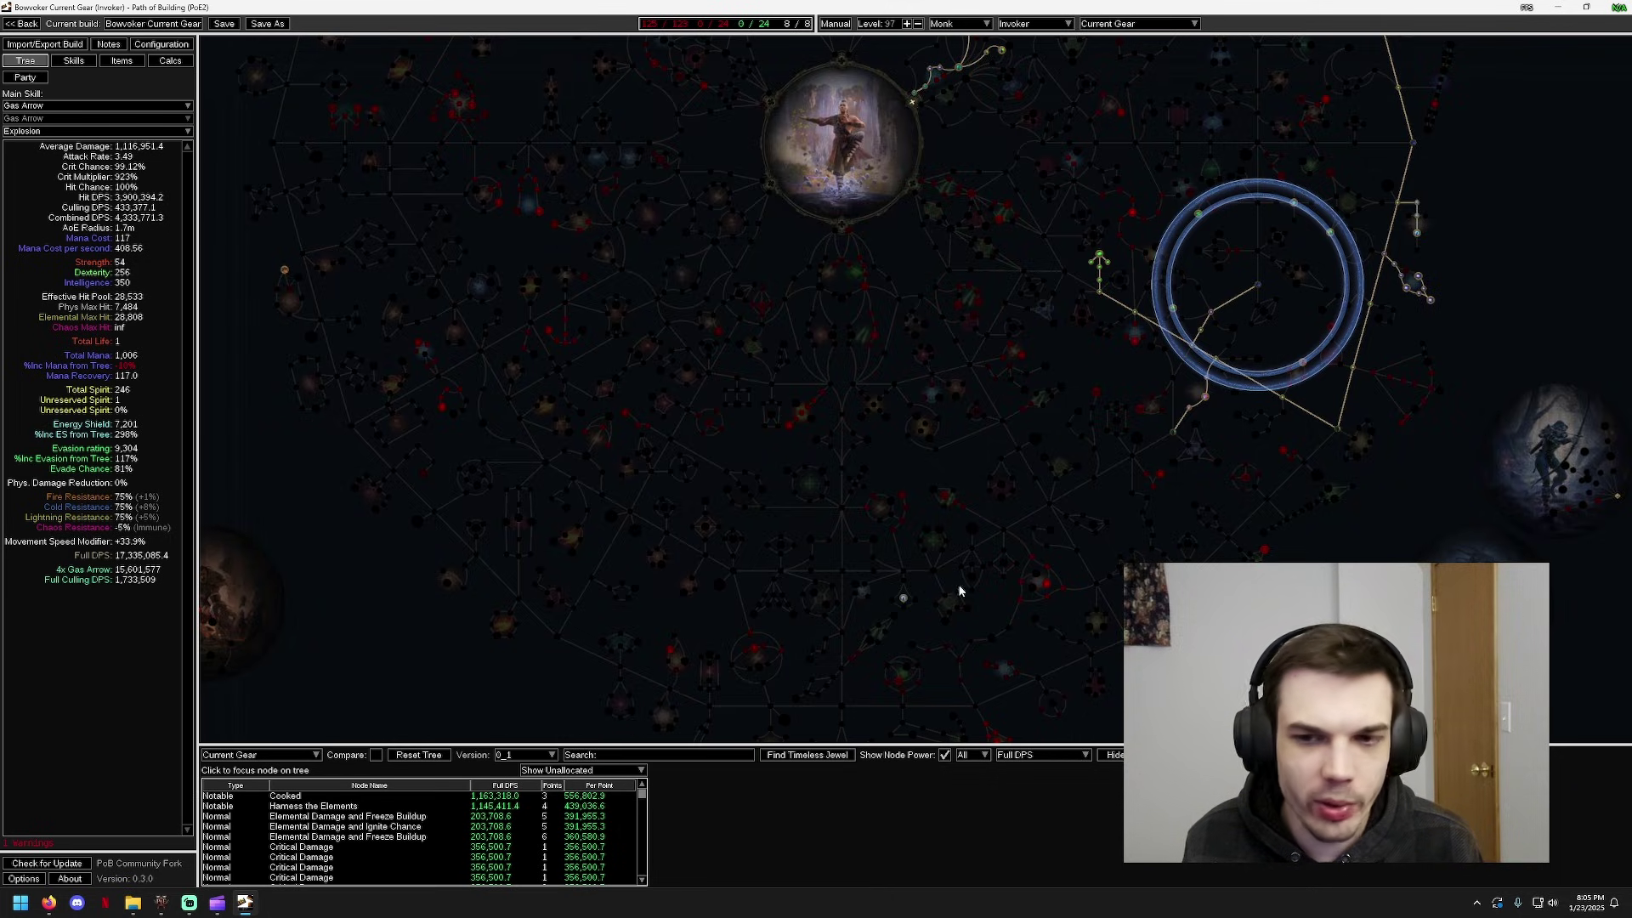
{"action": "left_click_drag", "start_coordinate": [1263, 298], "coordinate": [976, 312]}
{"action": "scroll", "coordinate": [977, 311], "scroll_direction": "up", "scroll_amount": 3}
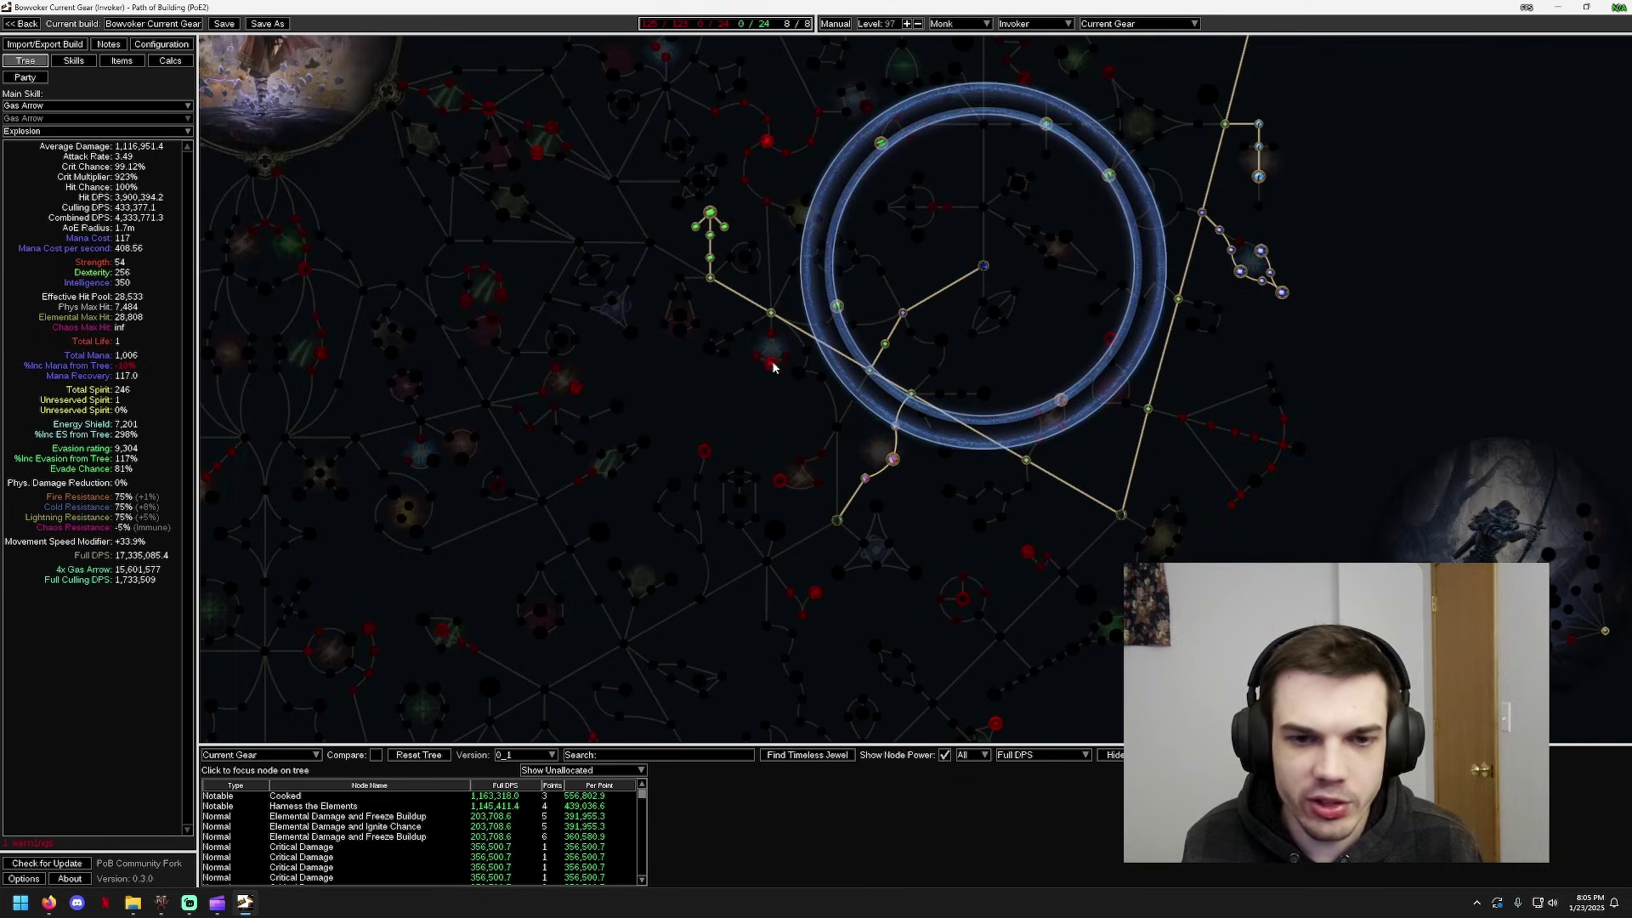
{"action": "mouse_move", "coordinate": [773, 366]}
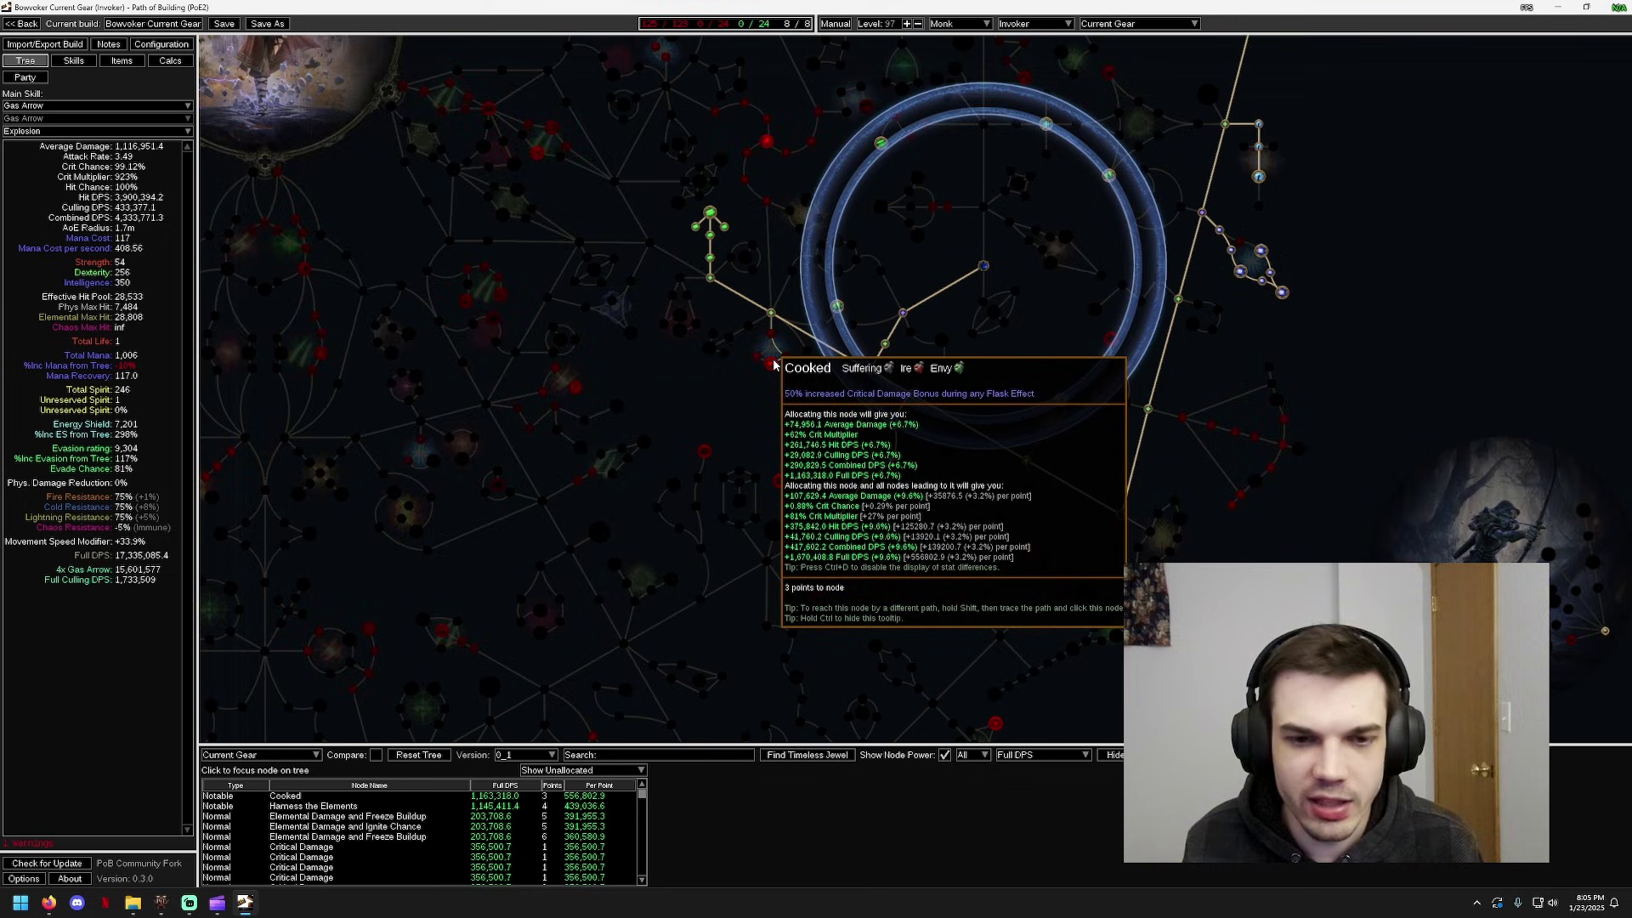
Sort the power report by Full DPS and focus the tree on the Marked for Sickness notable
{"action": "left_click", "coordinate": [504, 786]}
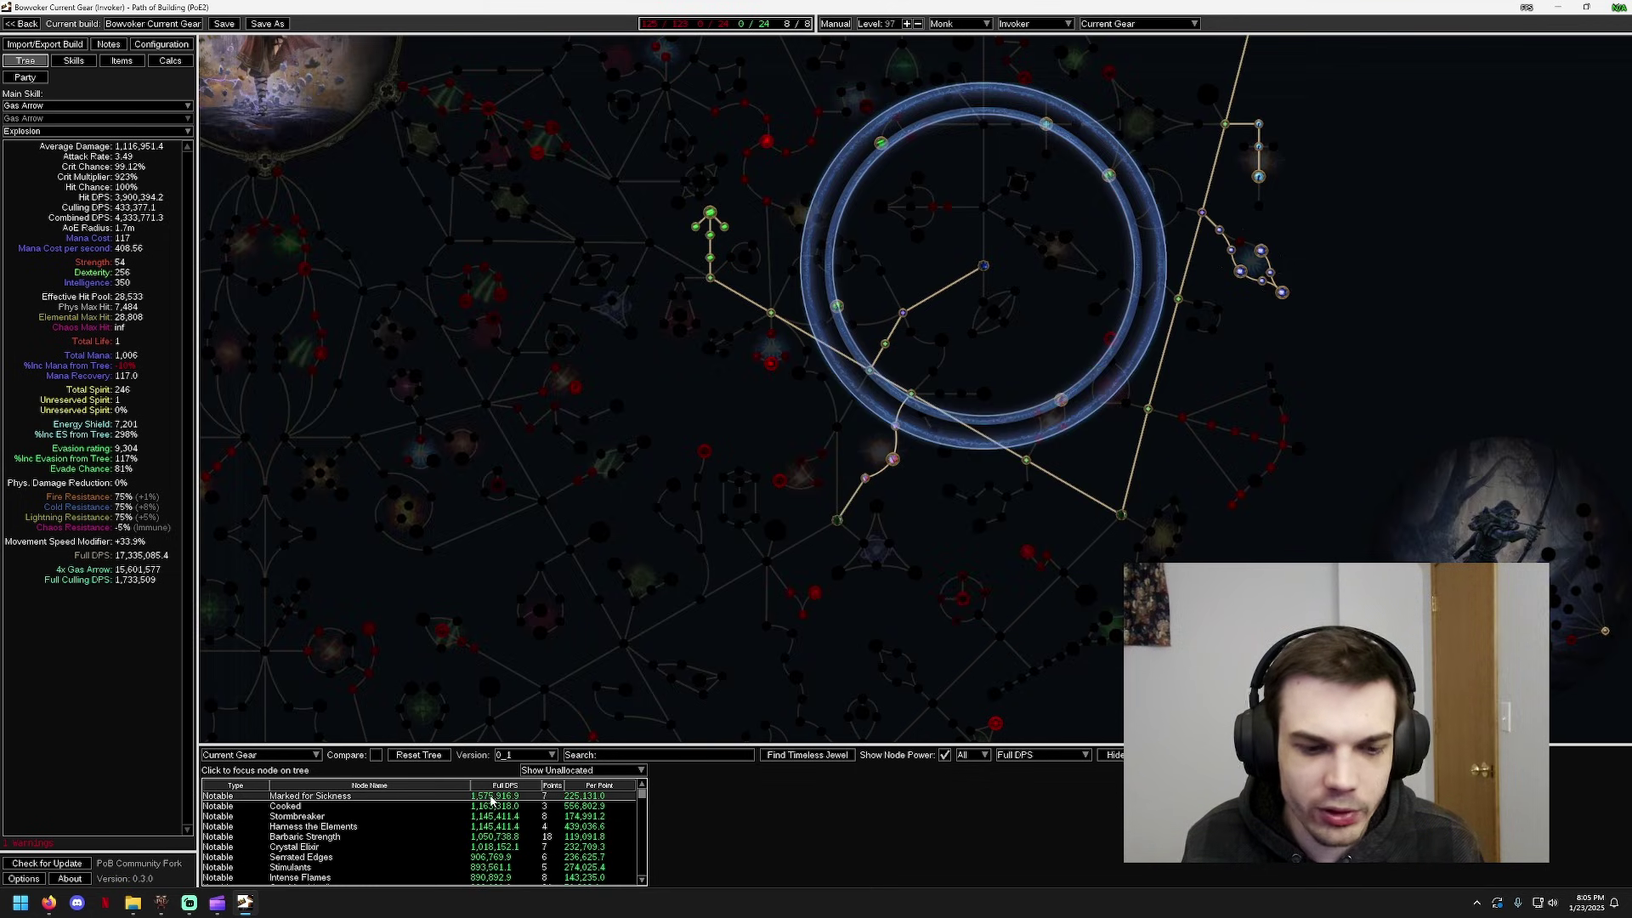
{"action": "left_click", "coordinate": [491, 797]}
{"action": "mouse_move", "coordinate": [928, 381]}
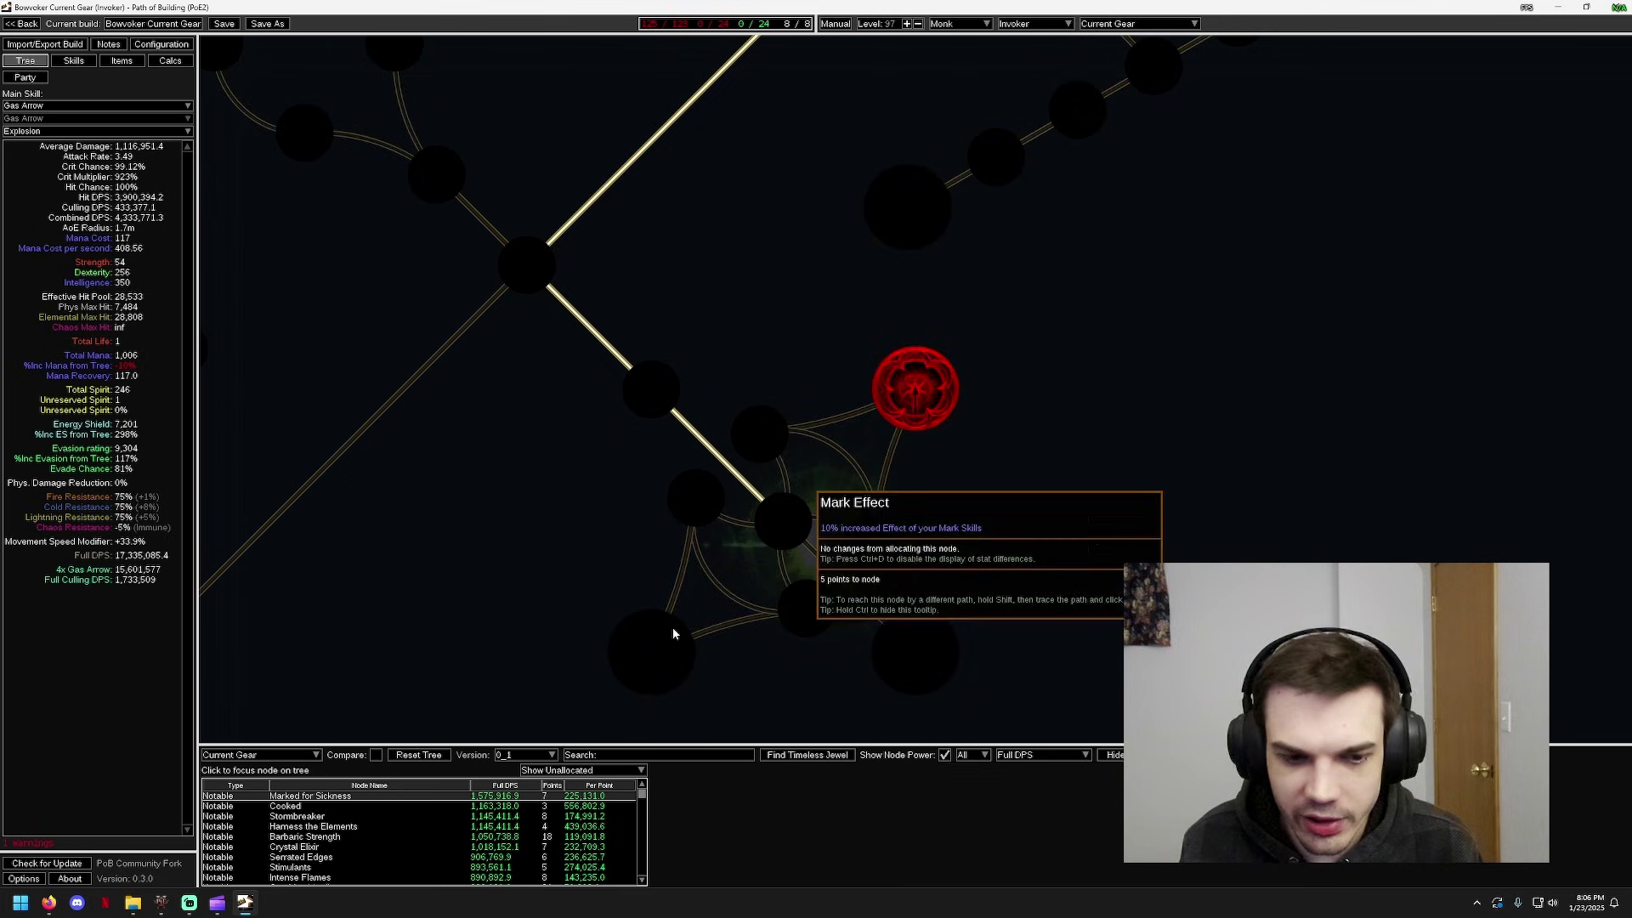
Sort the power report by gain per point, focus the tree on Cooked and examine its cluster
{"action": "left_click", "coordinate": [603, 785]}
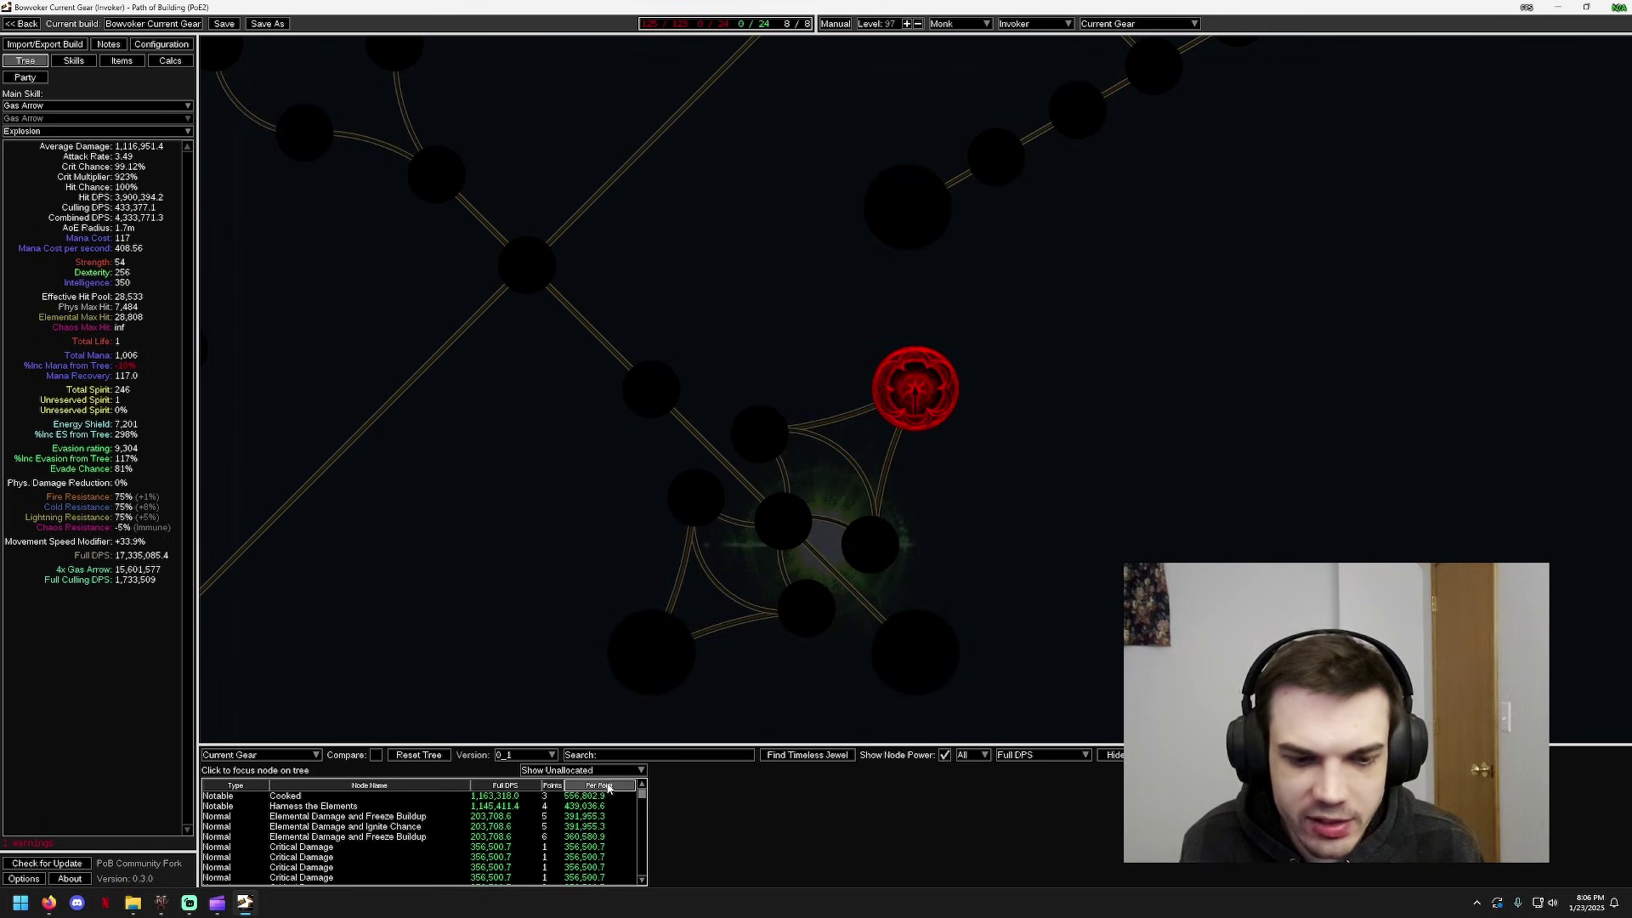
{"action": "left_click", "coordinate": [483, 797]}
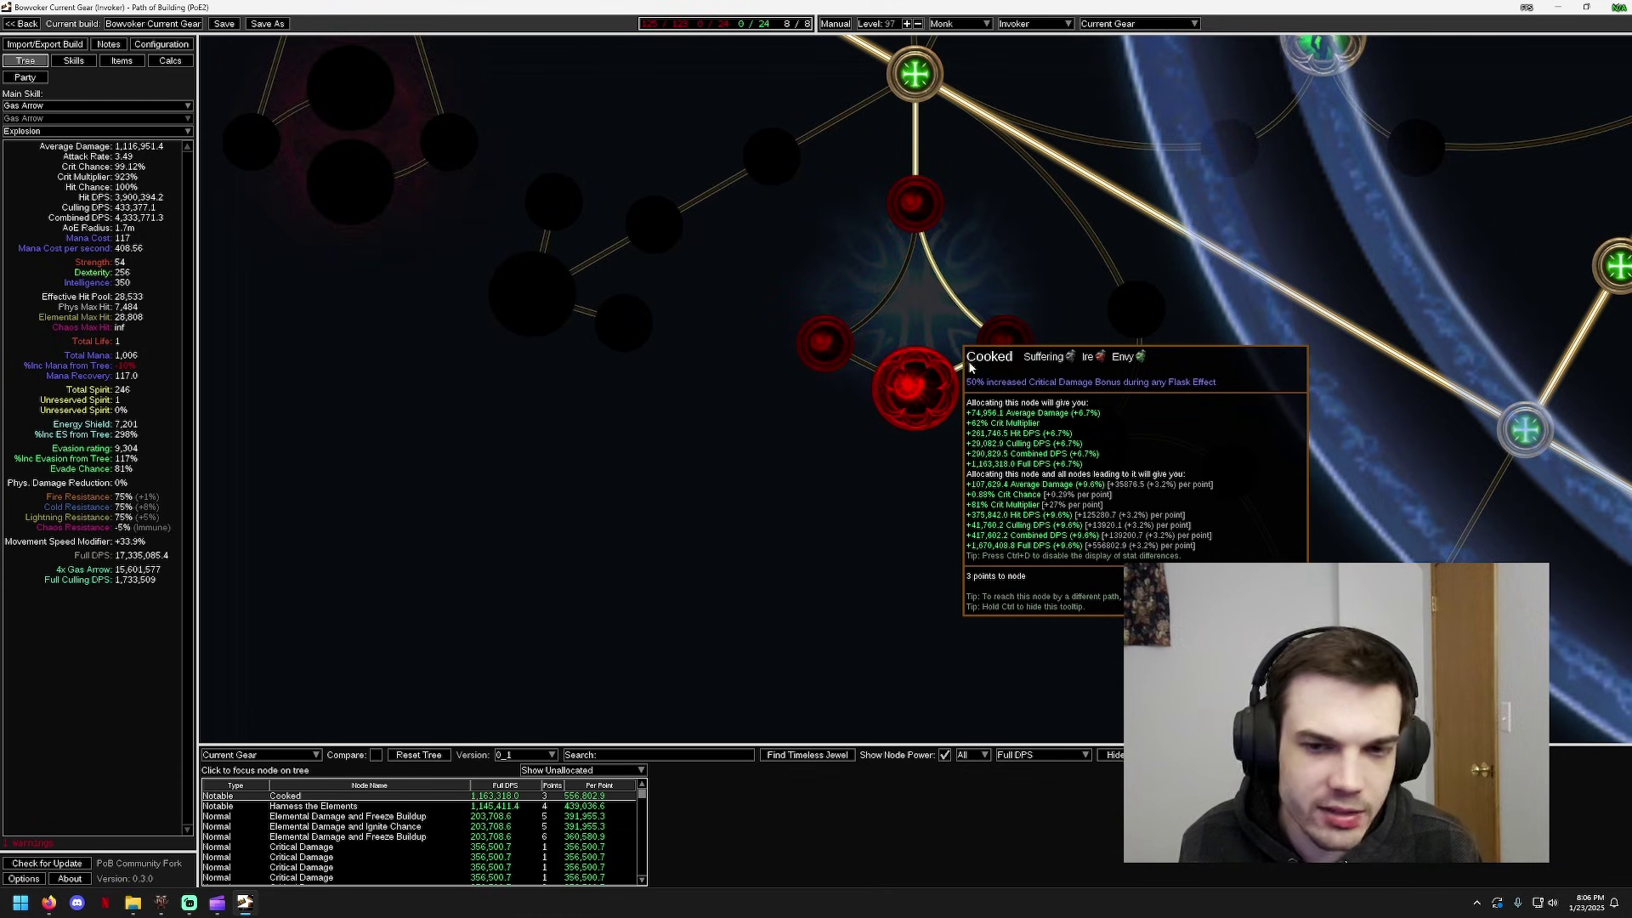
{"action": "mouse_move", "coordinate": [927, 201]}
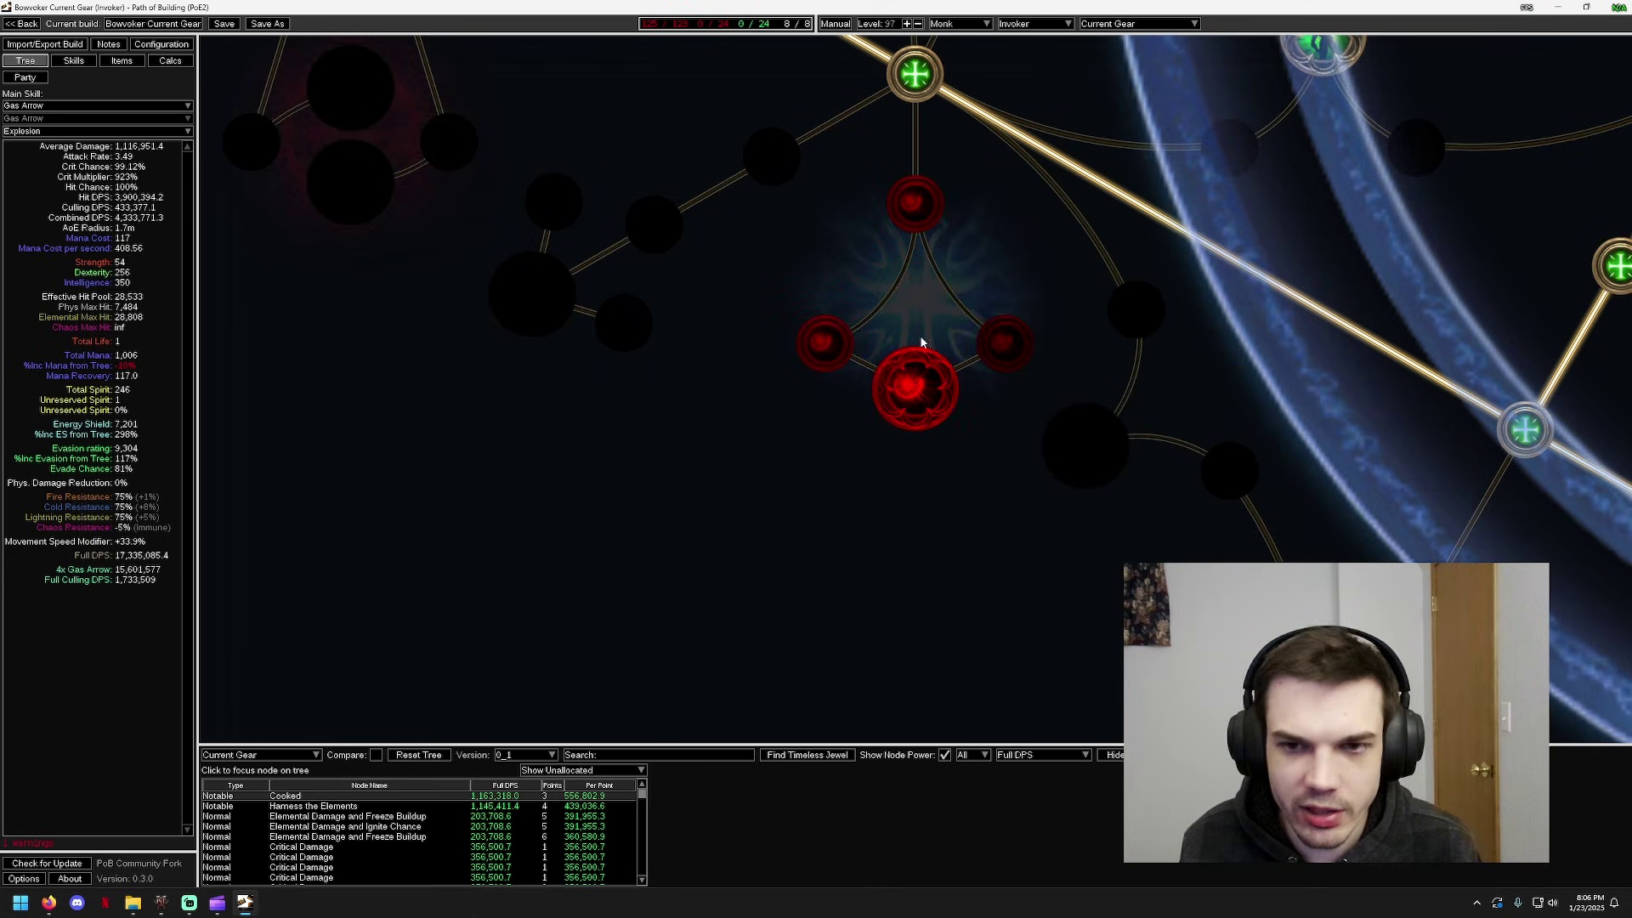
Filter the power report to allocated nodes and examine the allocated paths from the jewel socket back to the Monk start
{"action": "left_click", "coordinate": [595, 770]}
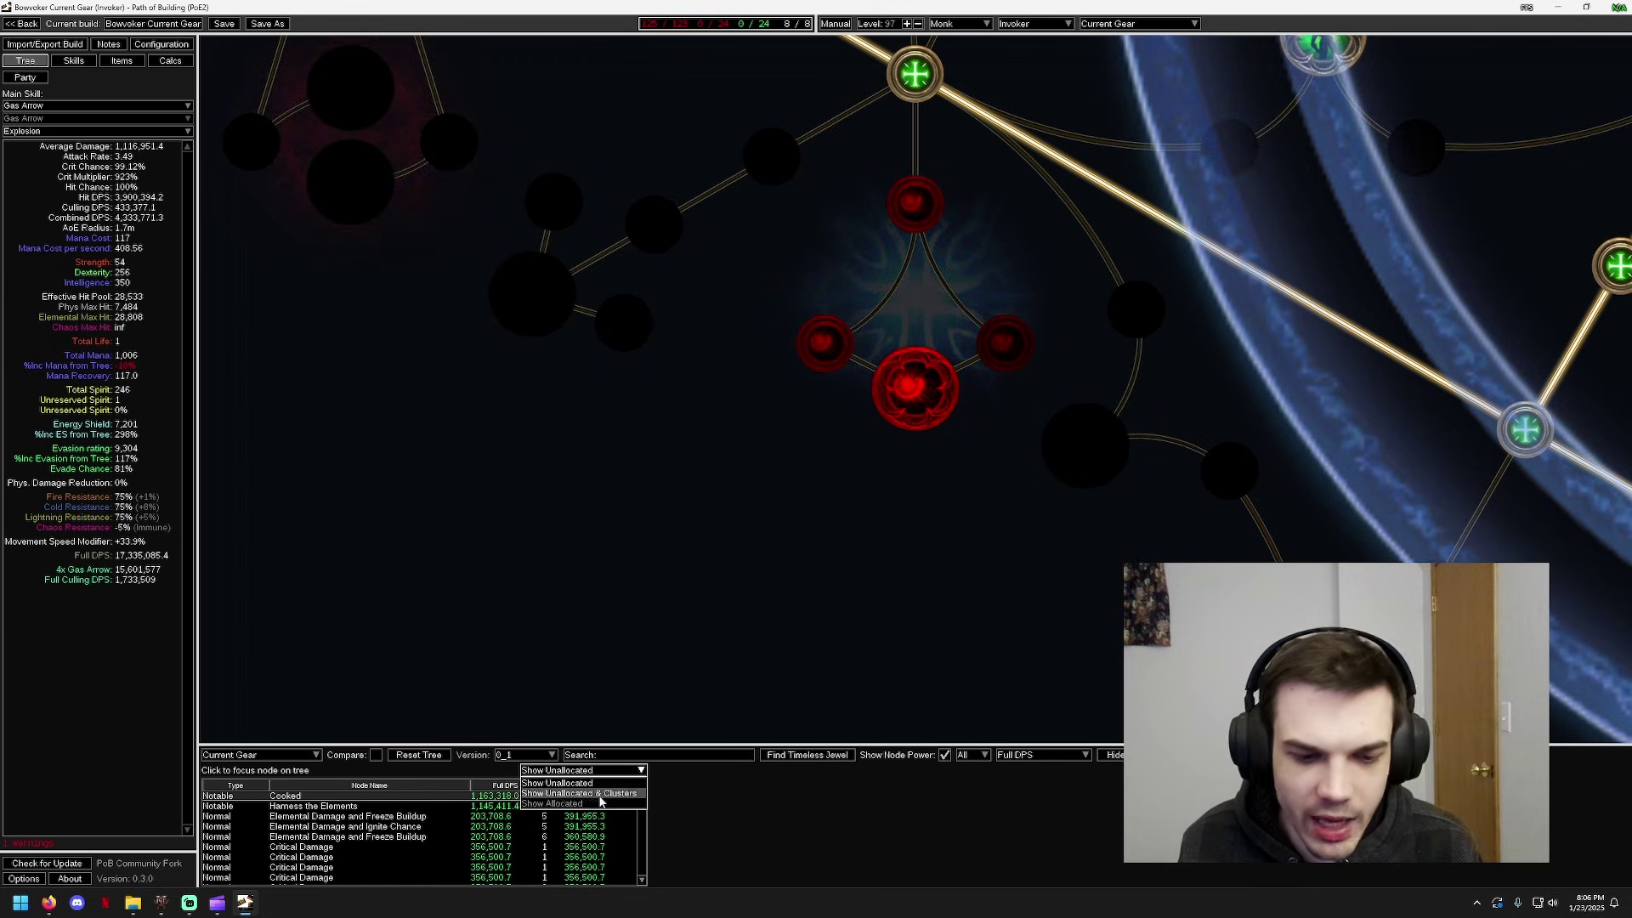
{"action": "left_click", "coordinate": [601, 803]}
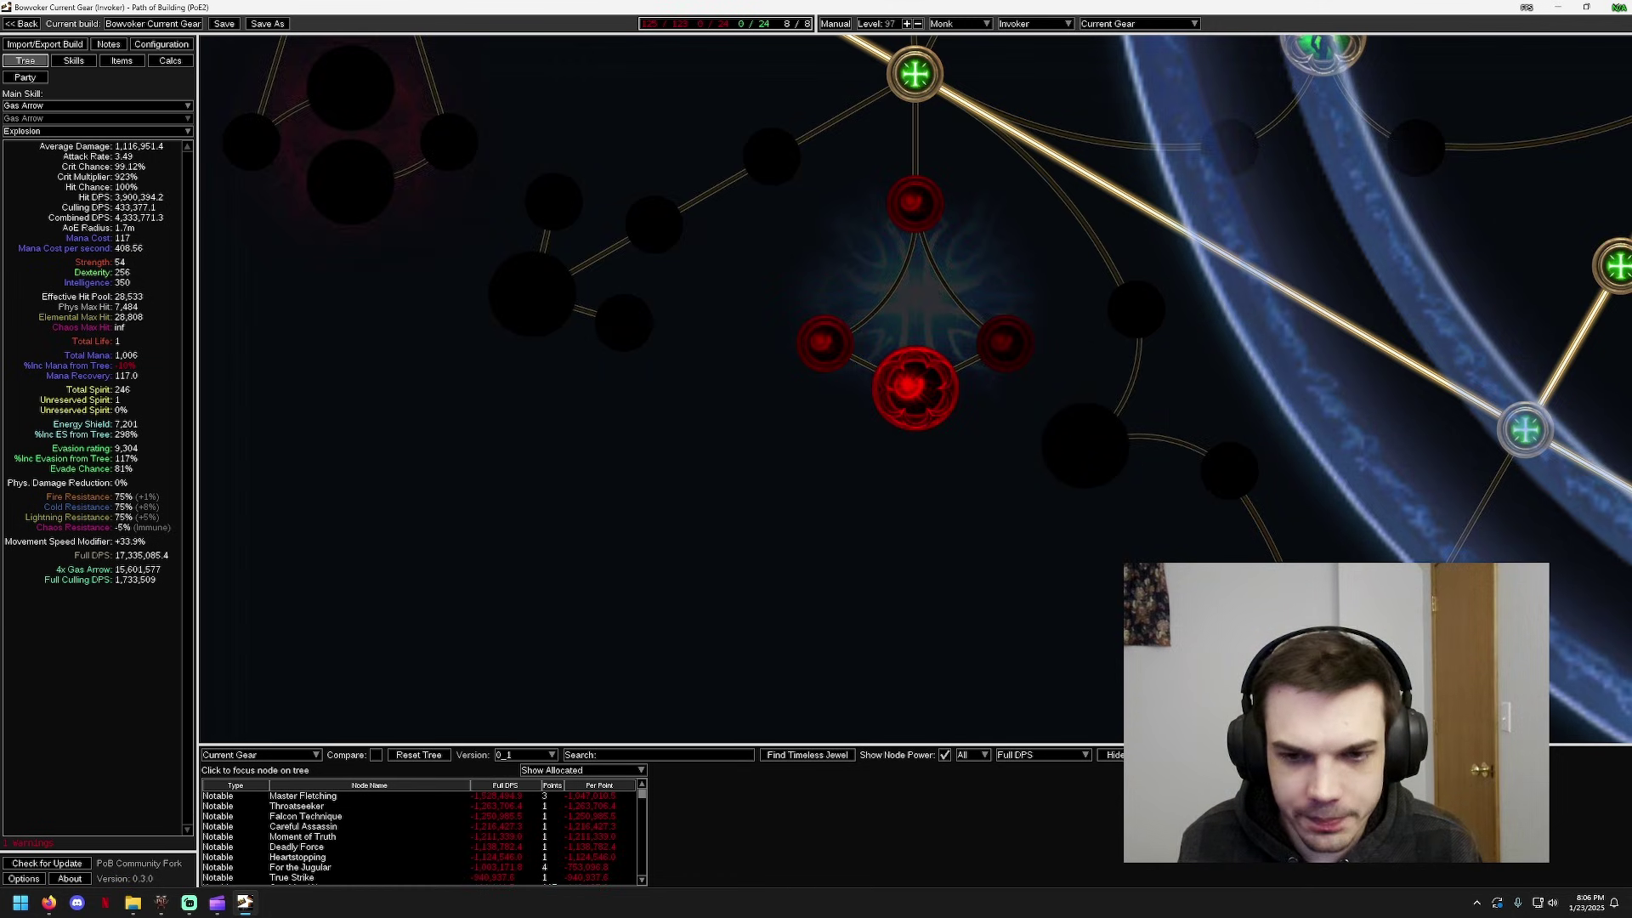
{"action": "scroll", "coordinate": [864, 506], "scroll_direction": "down", "scroll_amount": 5}
{"action": "left_click_drag", "start_coordinate": [1626, 163], "coordinate": [1016, 373]}
{"action": "left_click_drag", "start_coordinate": [1311, 260], "coordinate": [1003, 405]}
{"action": "scroll", "coordinate": [1002, 406], "scroll_direction": "down", "scroll_amount": 2}
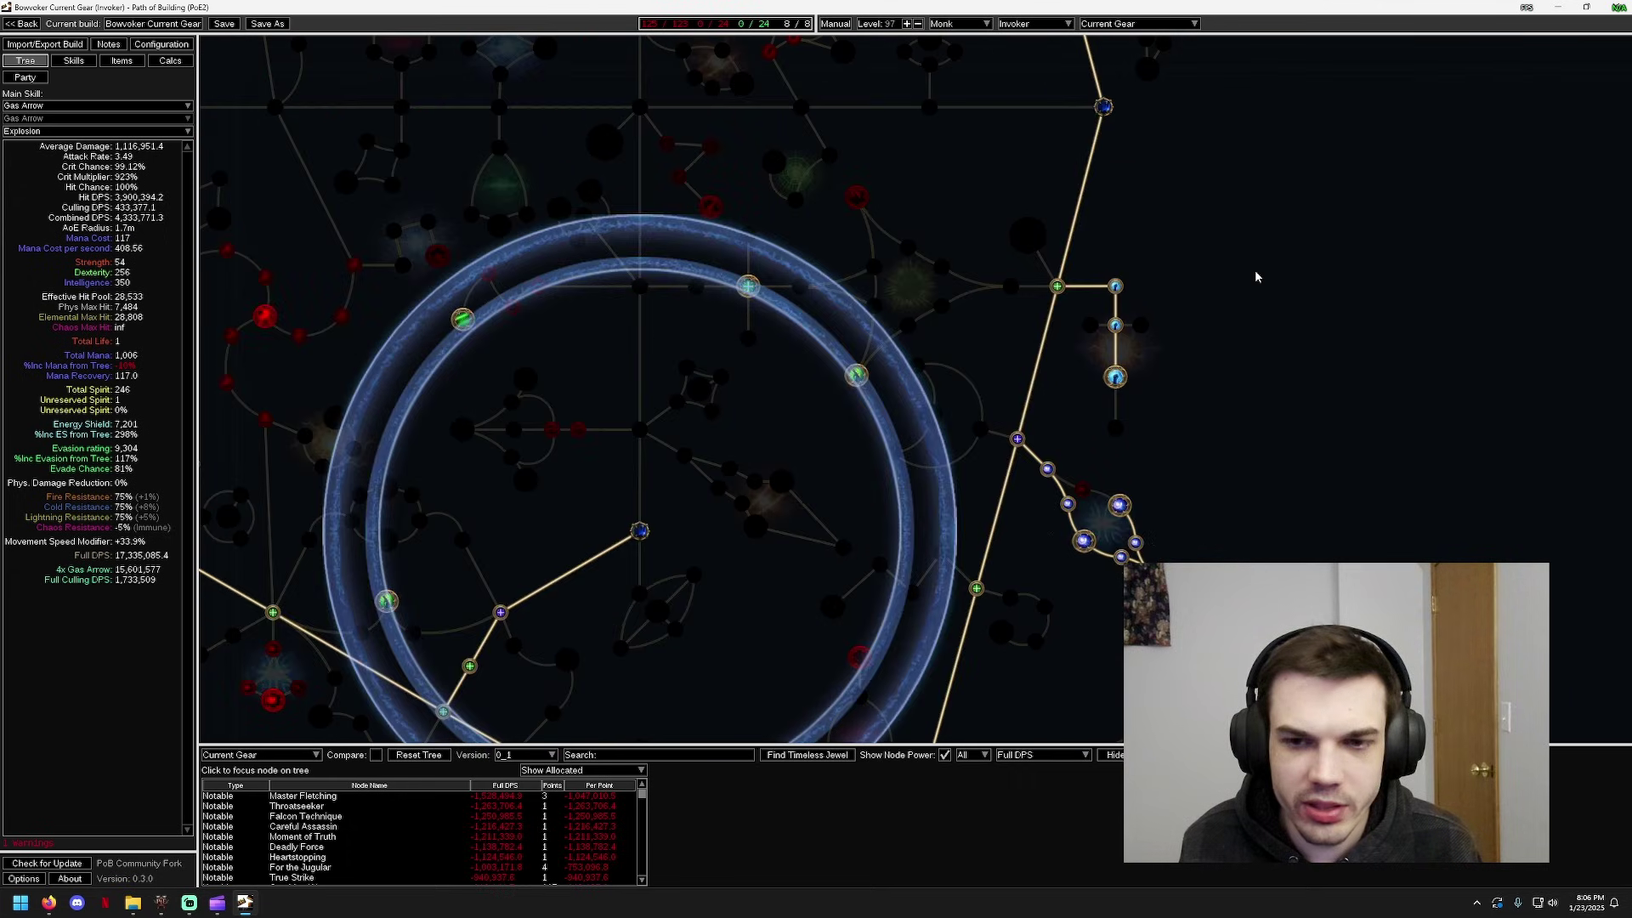
{"action": "scroll", "coordinate": [1256, 277], "scroll_direction": "down", "scroll_amount": 2}
{"action": "left_click_drag", "start_coordinate": [1250, 127], "coordinate": [1301, 382]}
{"action": "left_click_drag", "start_coordinate": [1266, 170], "coordinate": [1297, 384]}
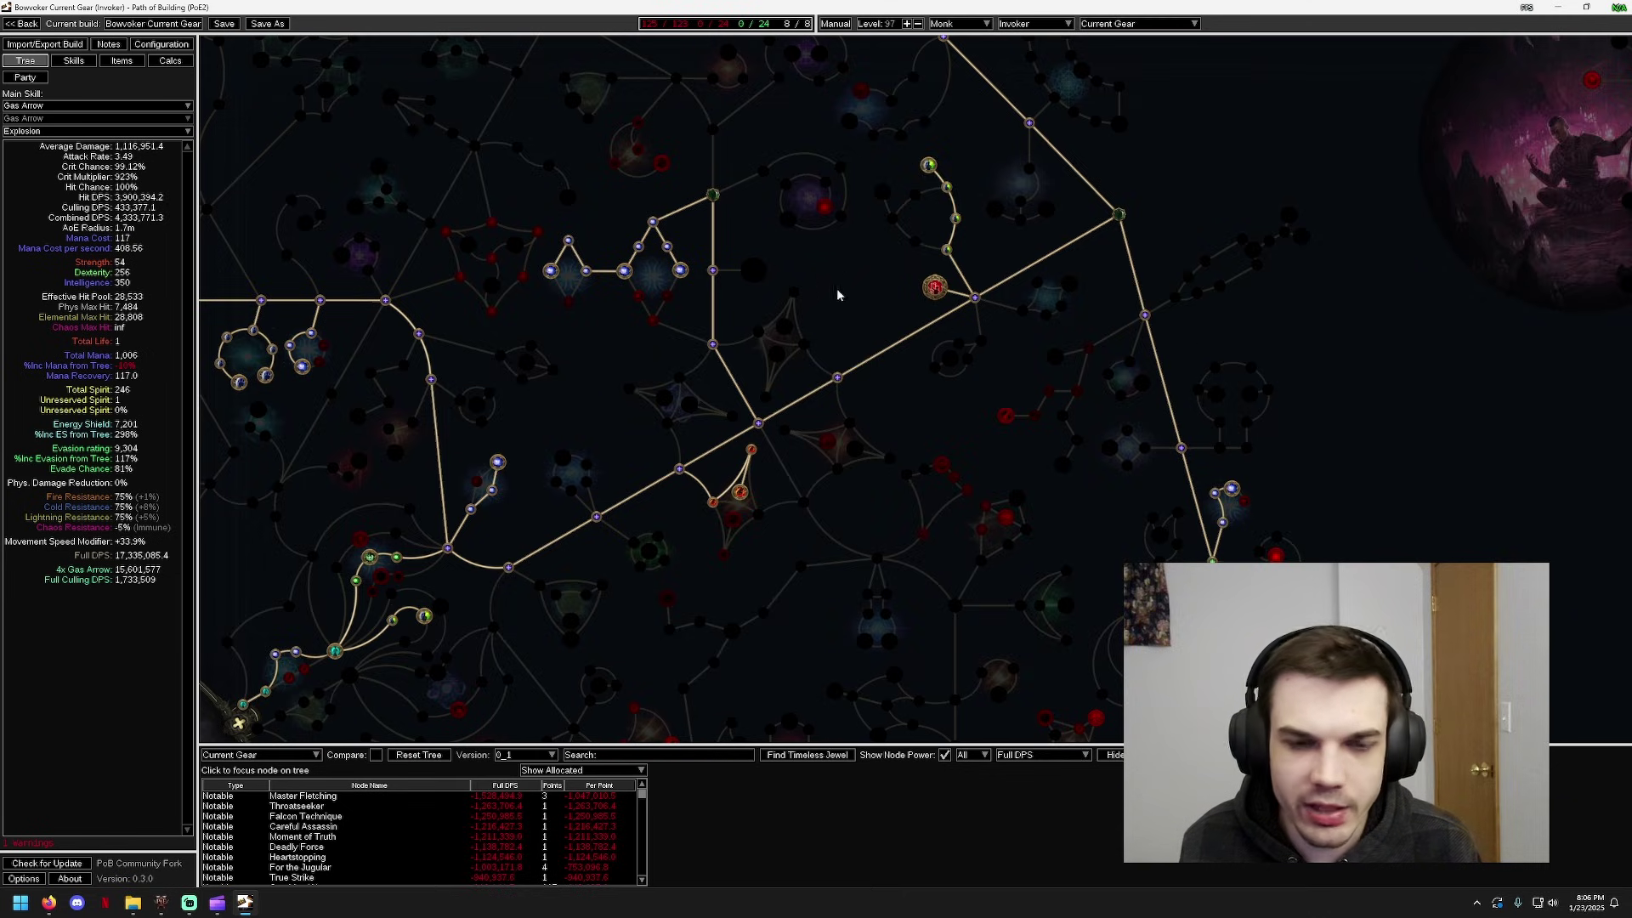
{"action": "left_click_drag", "start_coordinate": [838, 291], "coordinate": [1001, 90]}
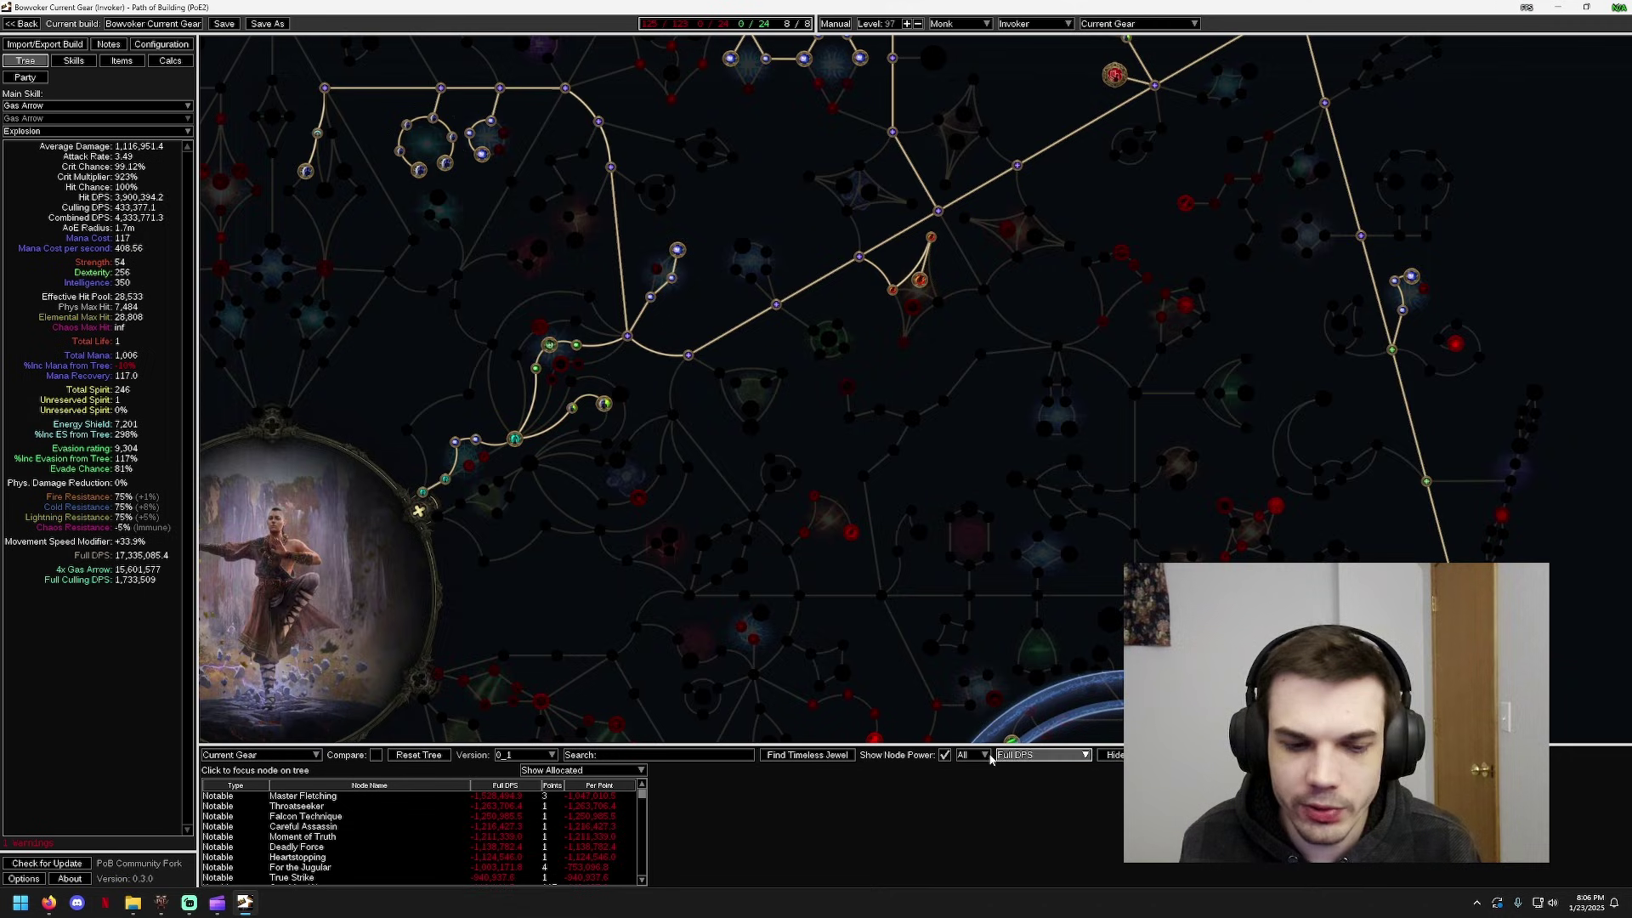
{"action": "left_click_drag", "start_coordinate": [982, 448], "coordinate": [1199, 616]}
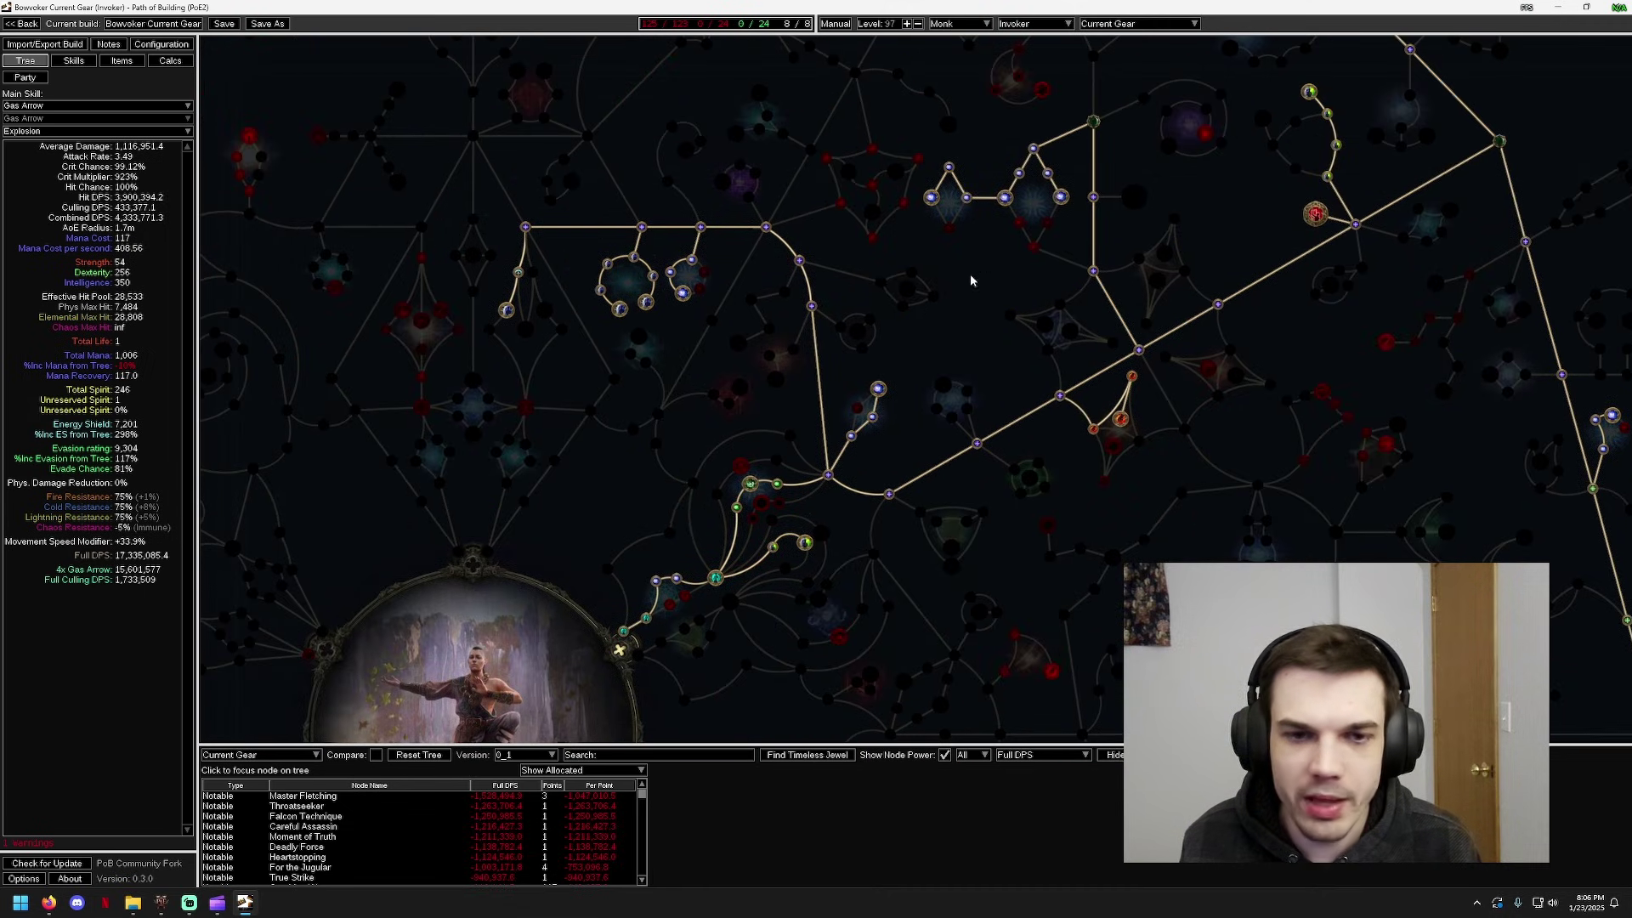
{"action": "left_click_drag", "start_coordinate": [970, 277], "coordinate": [900, 390]}
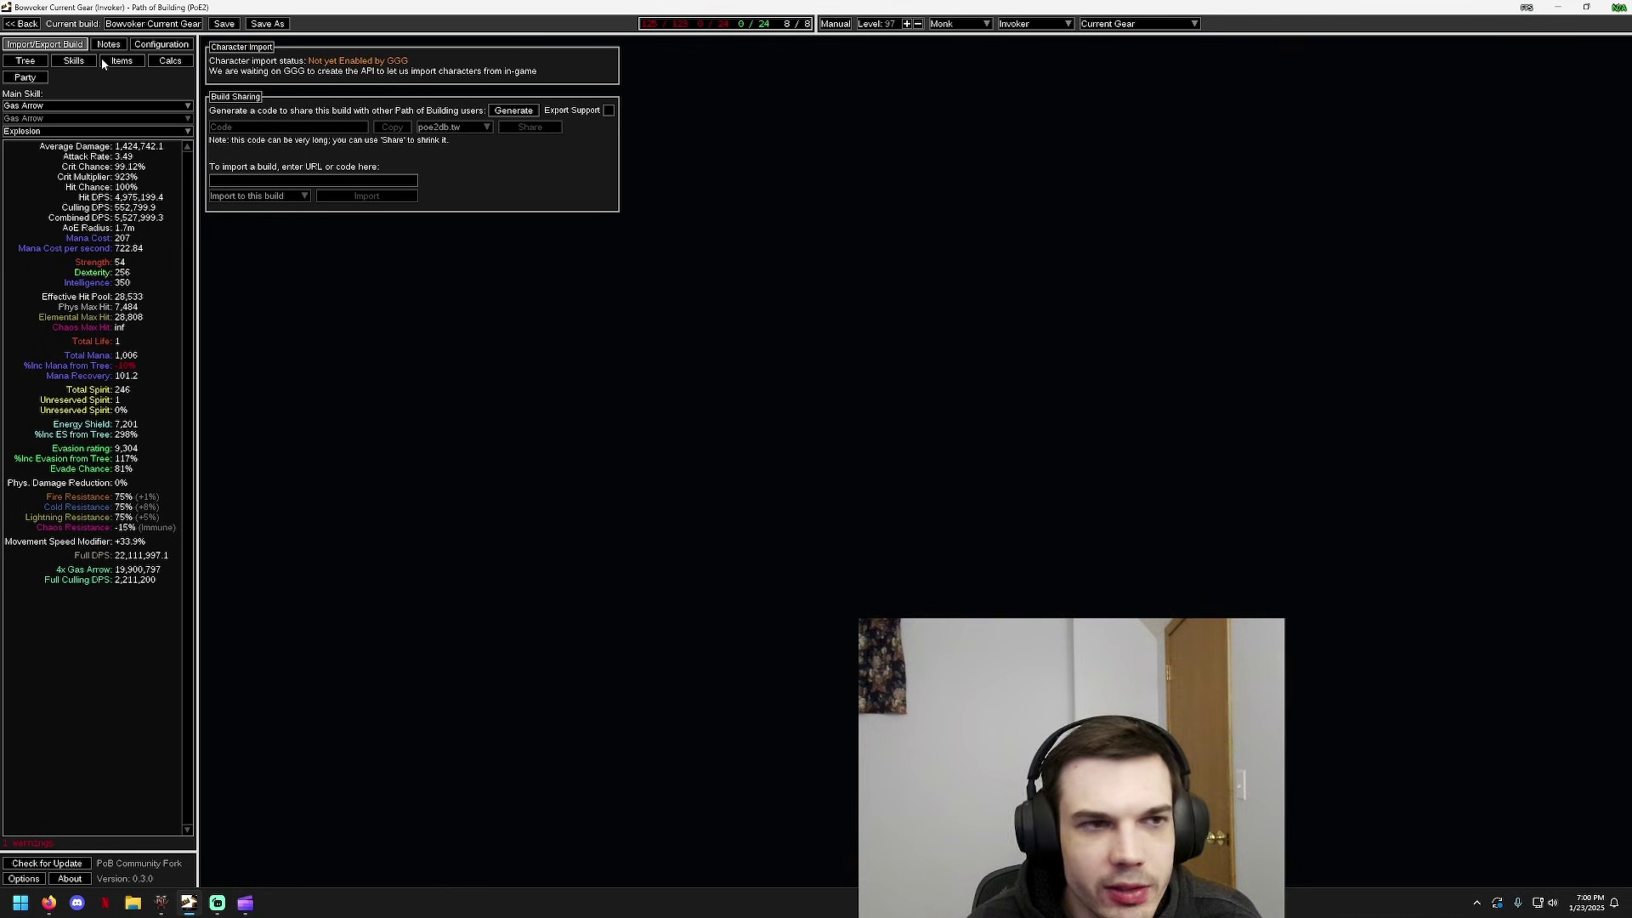
{"action": "left_click", "coordinate": [265, 23]}
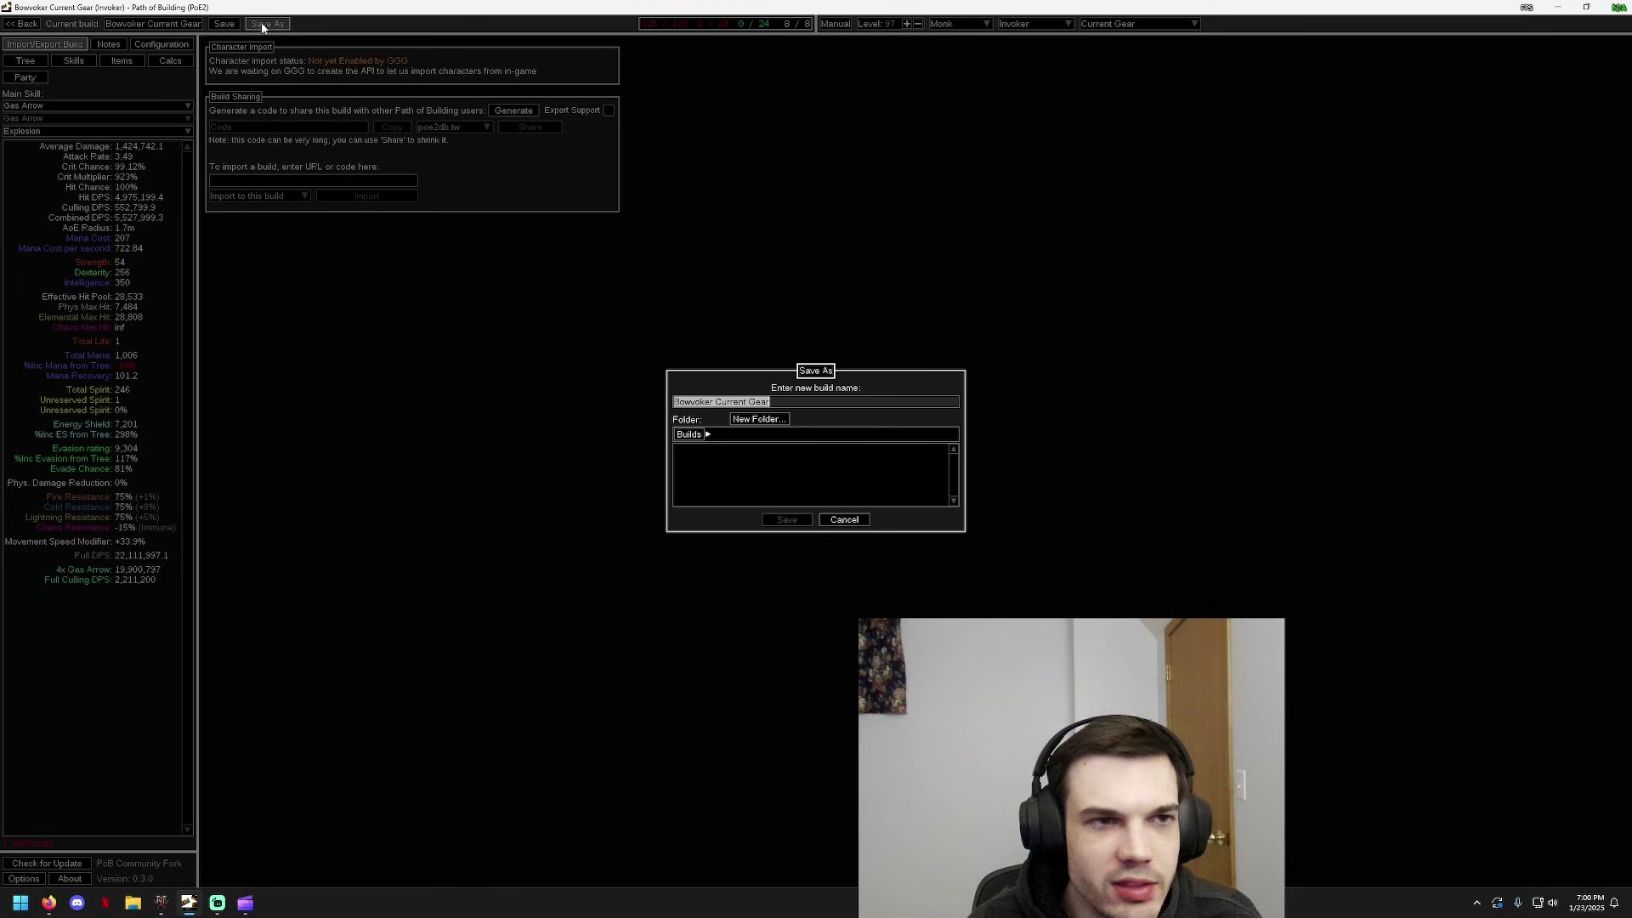
{"action": "left_click", "coordinate": [851, 517]}
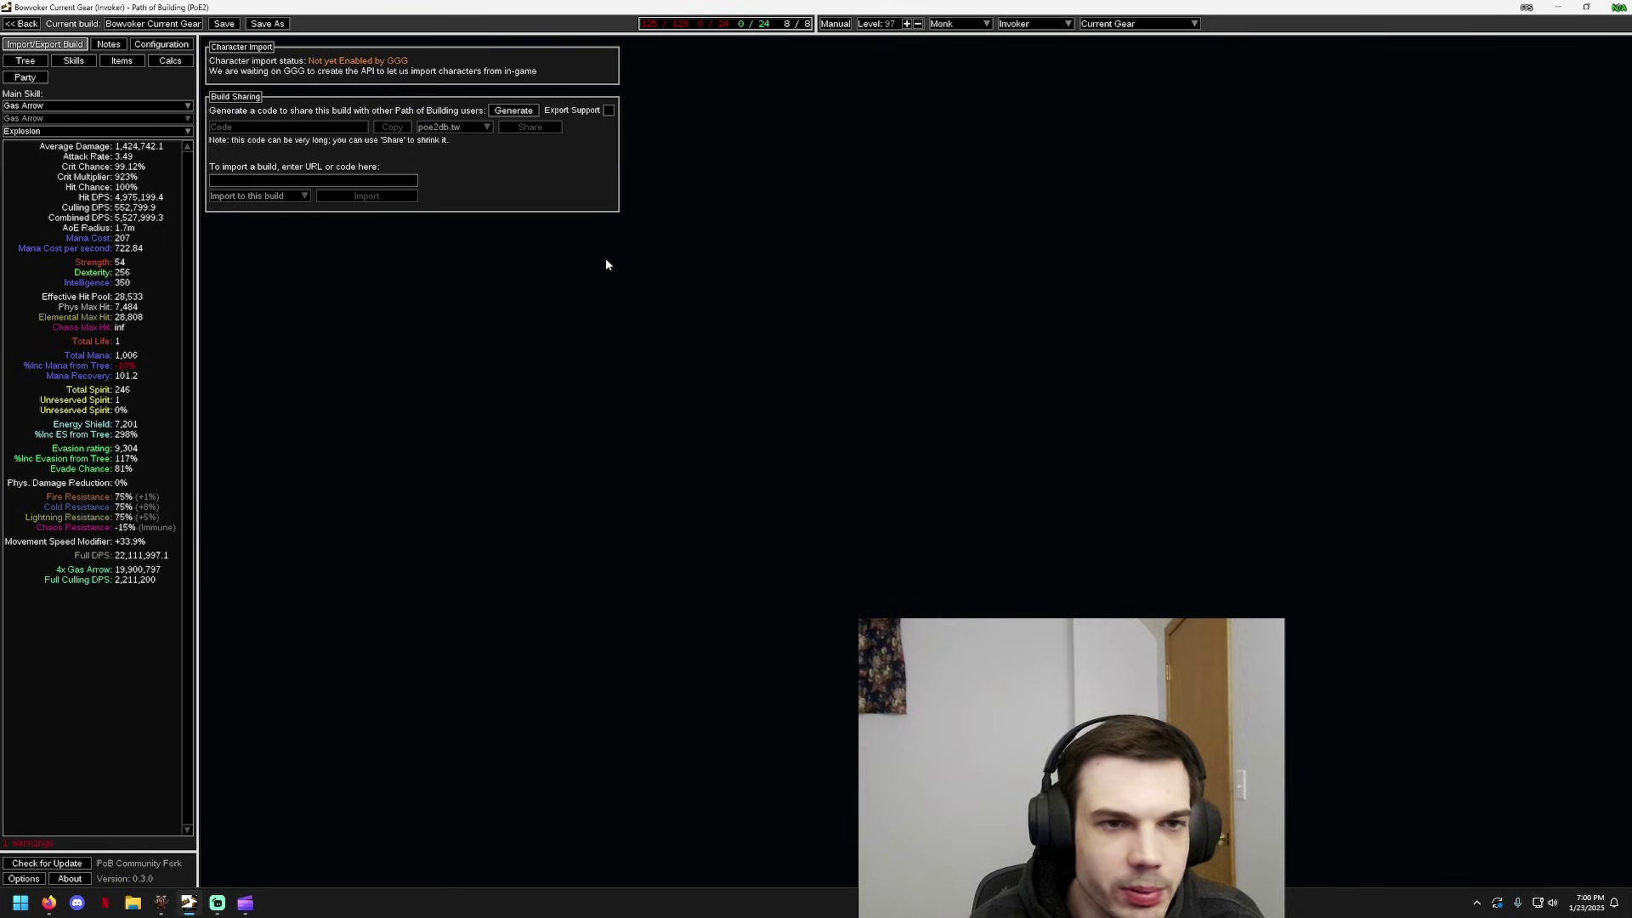
Generate the build's export code, share it through poe2db.tw and copy the resulting link
{"action": "left_click", "coordinate": [534, 114]}
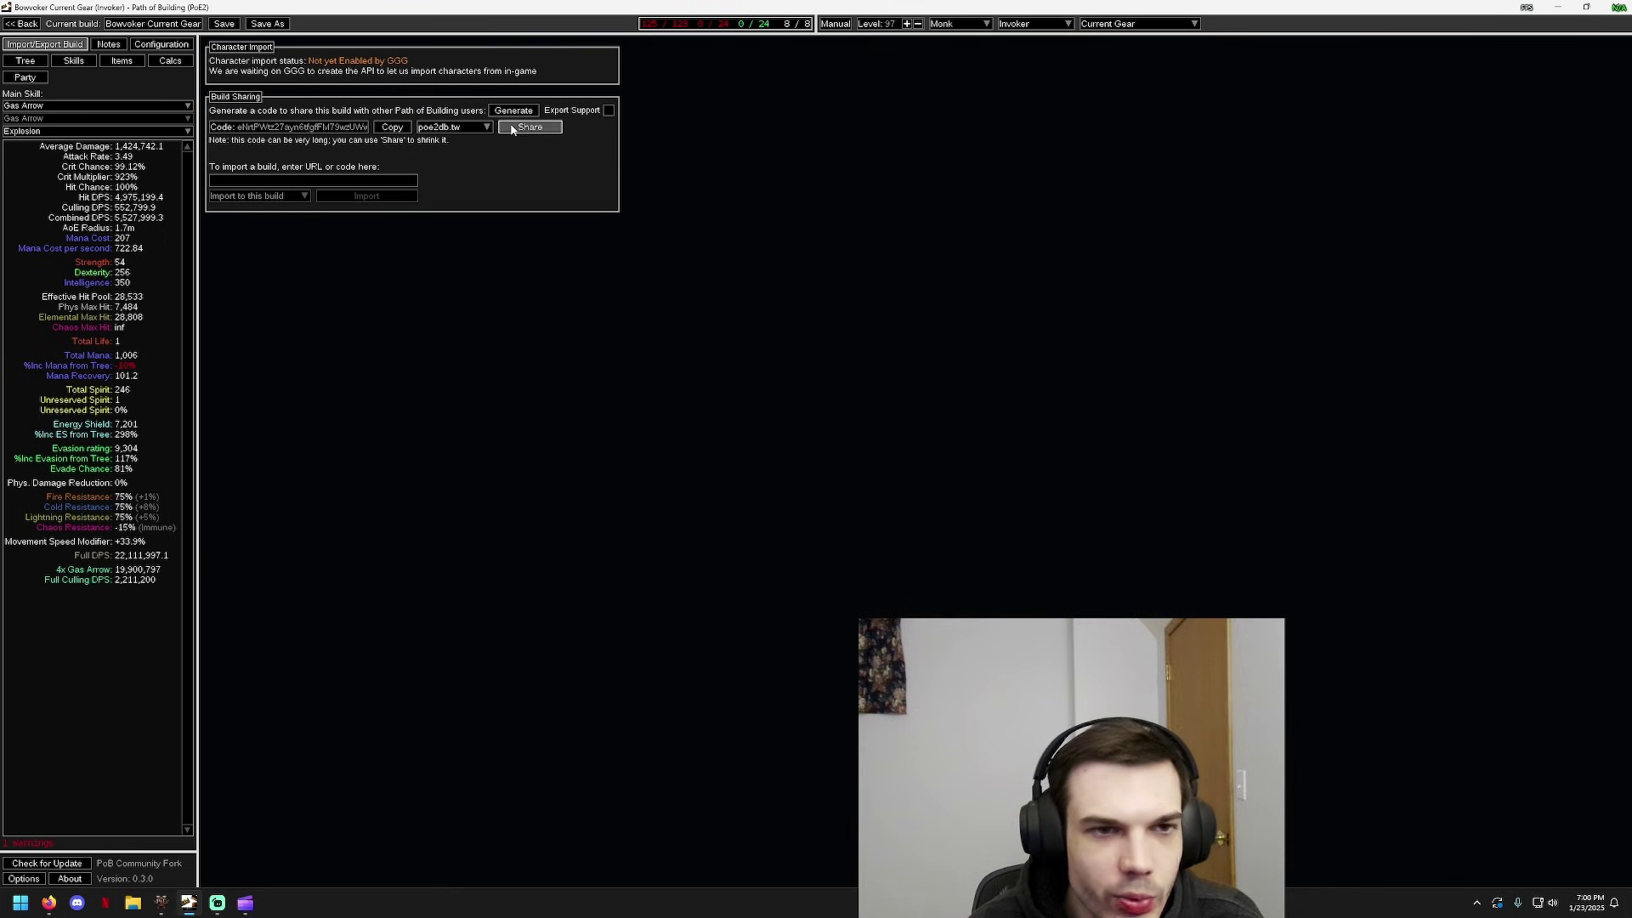
{"action": "left_click", "coordinate": [528, 127]}
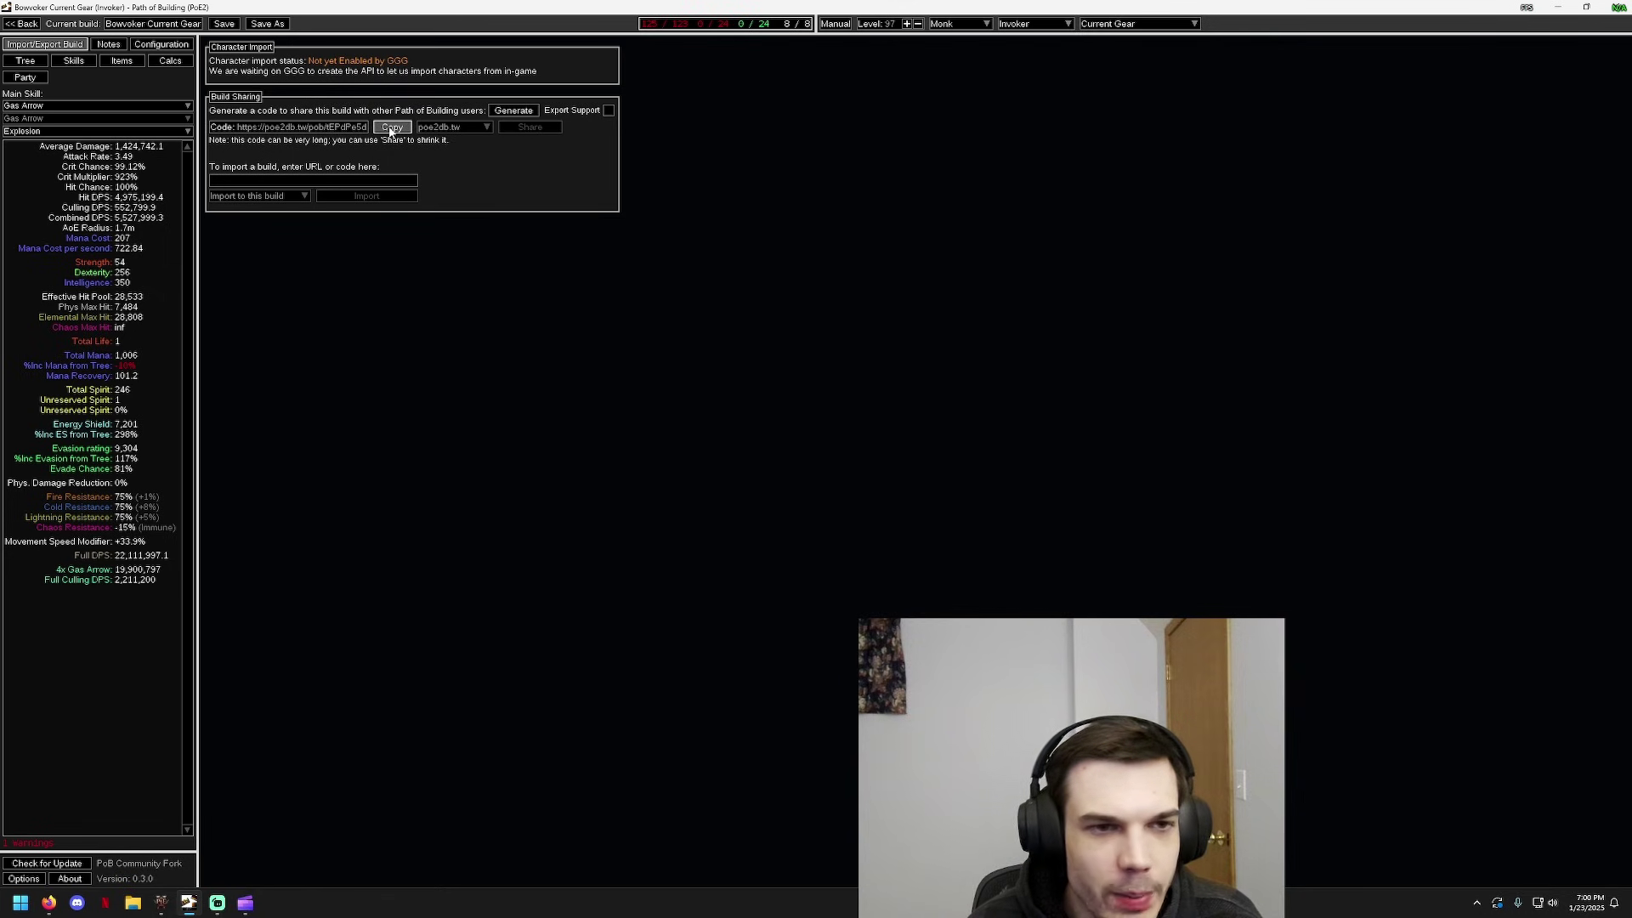
{"action": "left_click", "coordinate": [391, 128]}
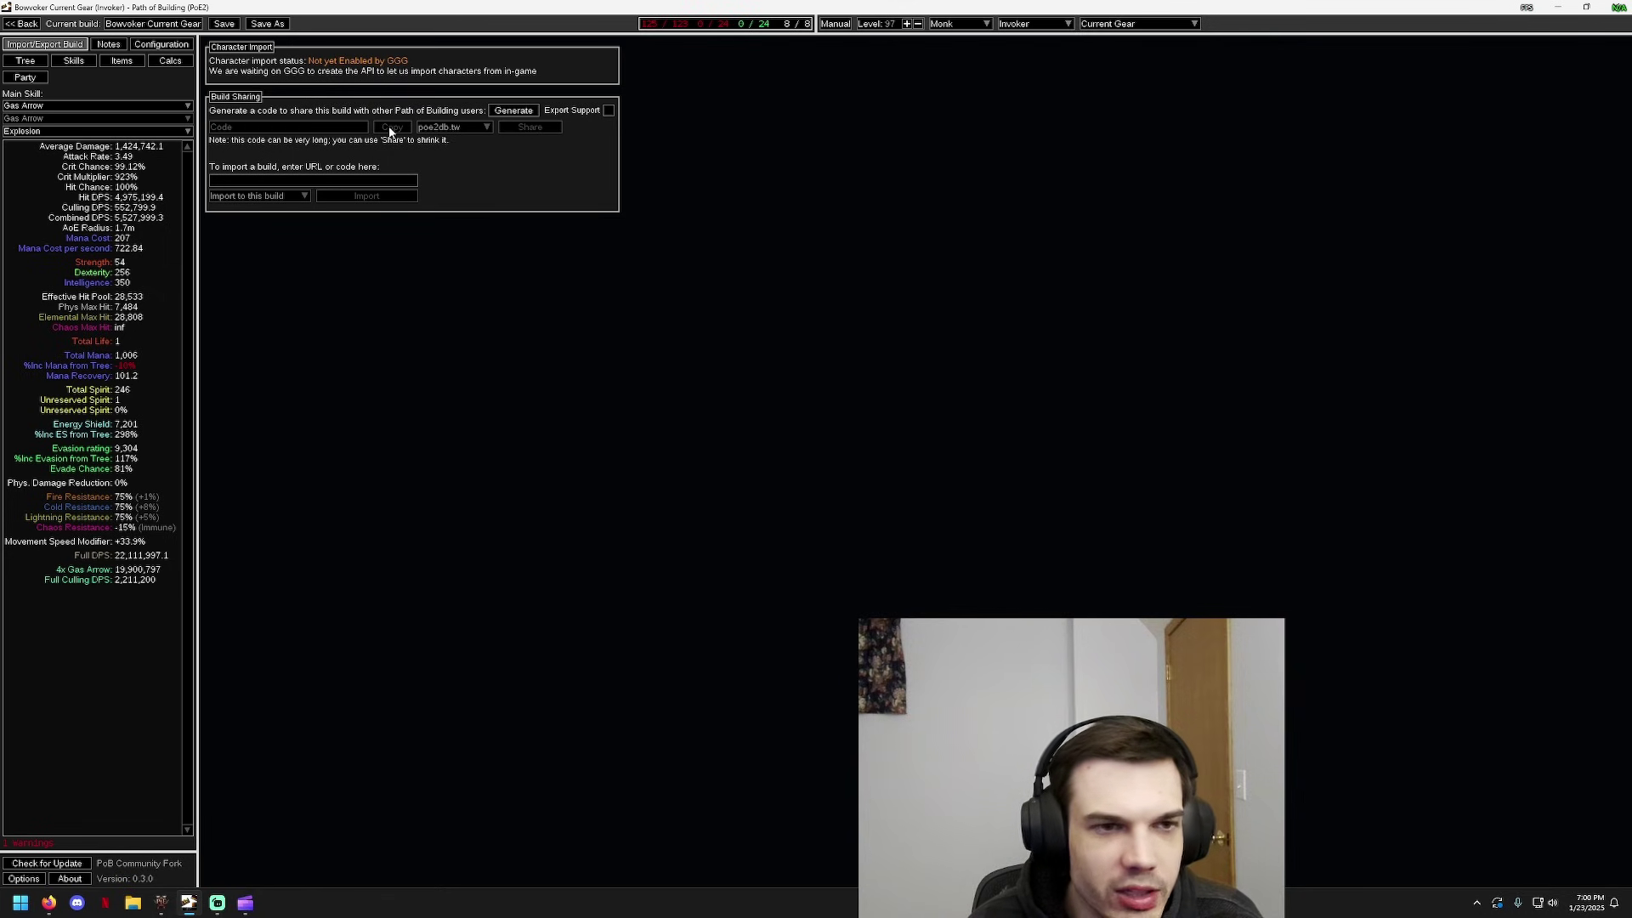
Switch to Firefox, load the shared poe2db.tw build link in a new tab and copy the build code from its page
{"action": "left_click", "coordinate": [48, 903]}
{"action": "key", "text": "ctrl+t"}
{"action": "key", "text": "ctrl+v"}
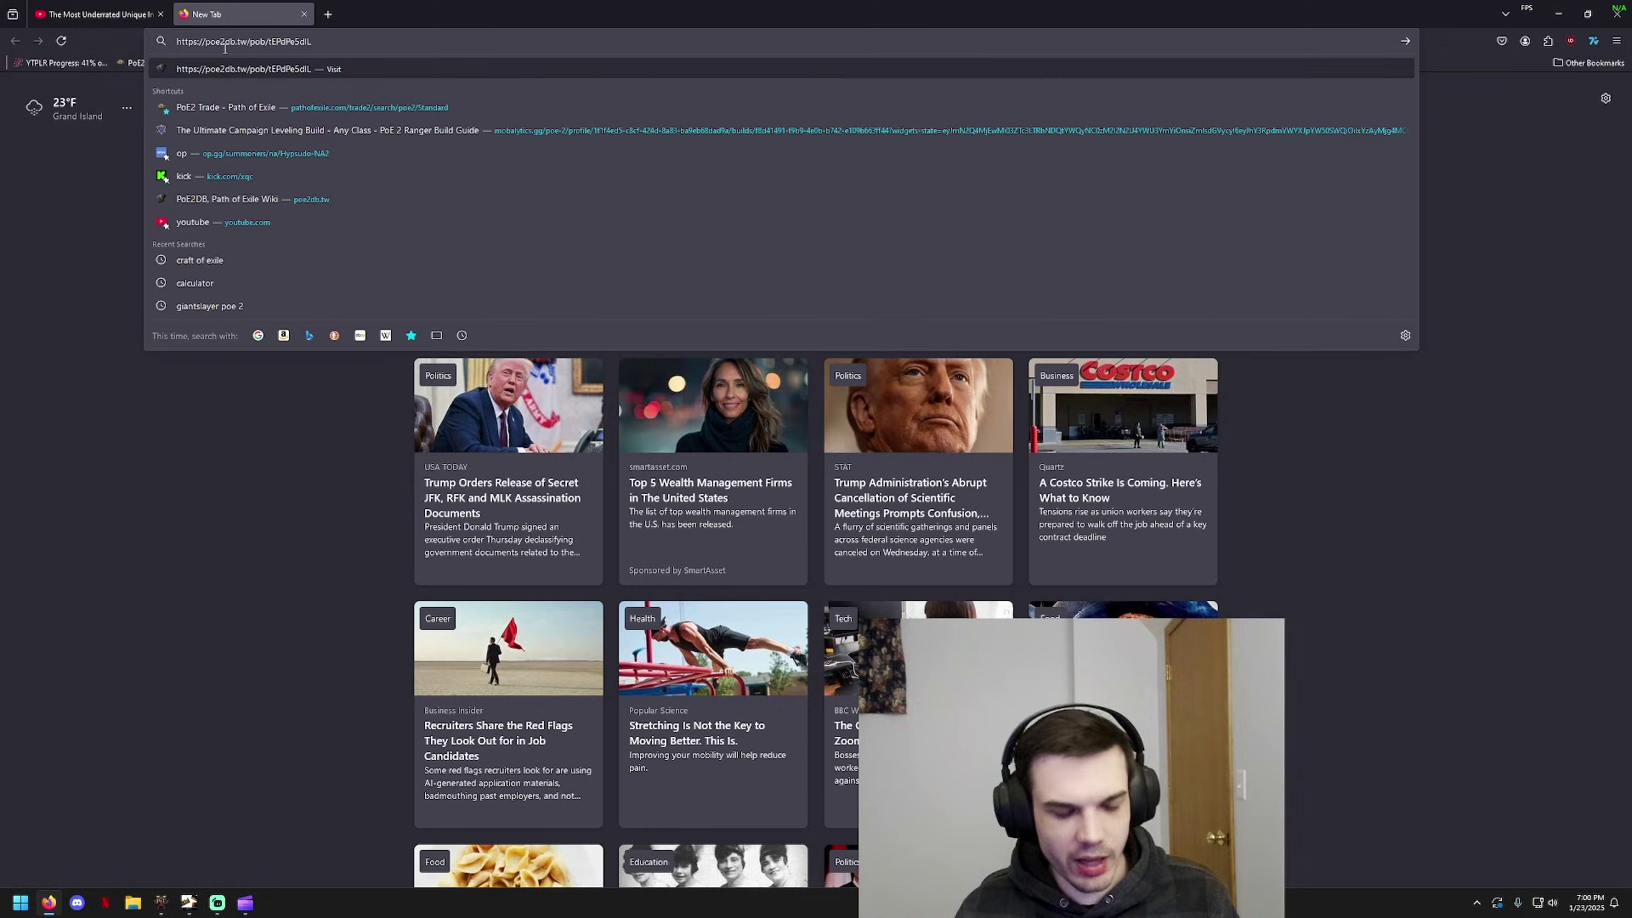
{"action": "key", "text": "Return"}
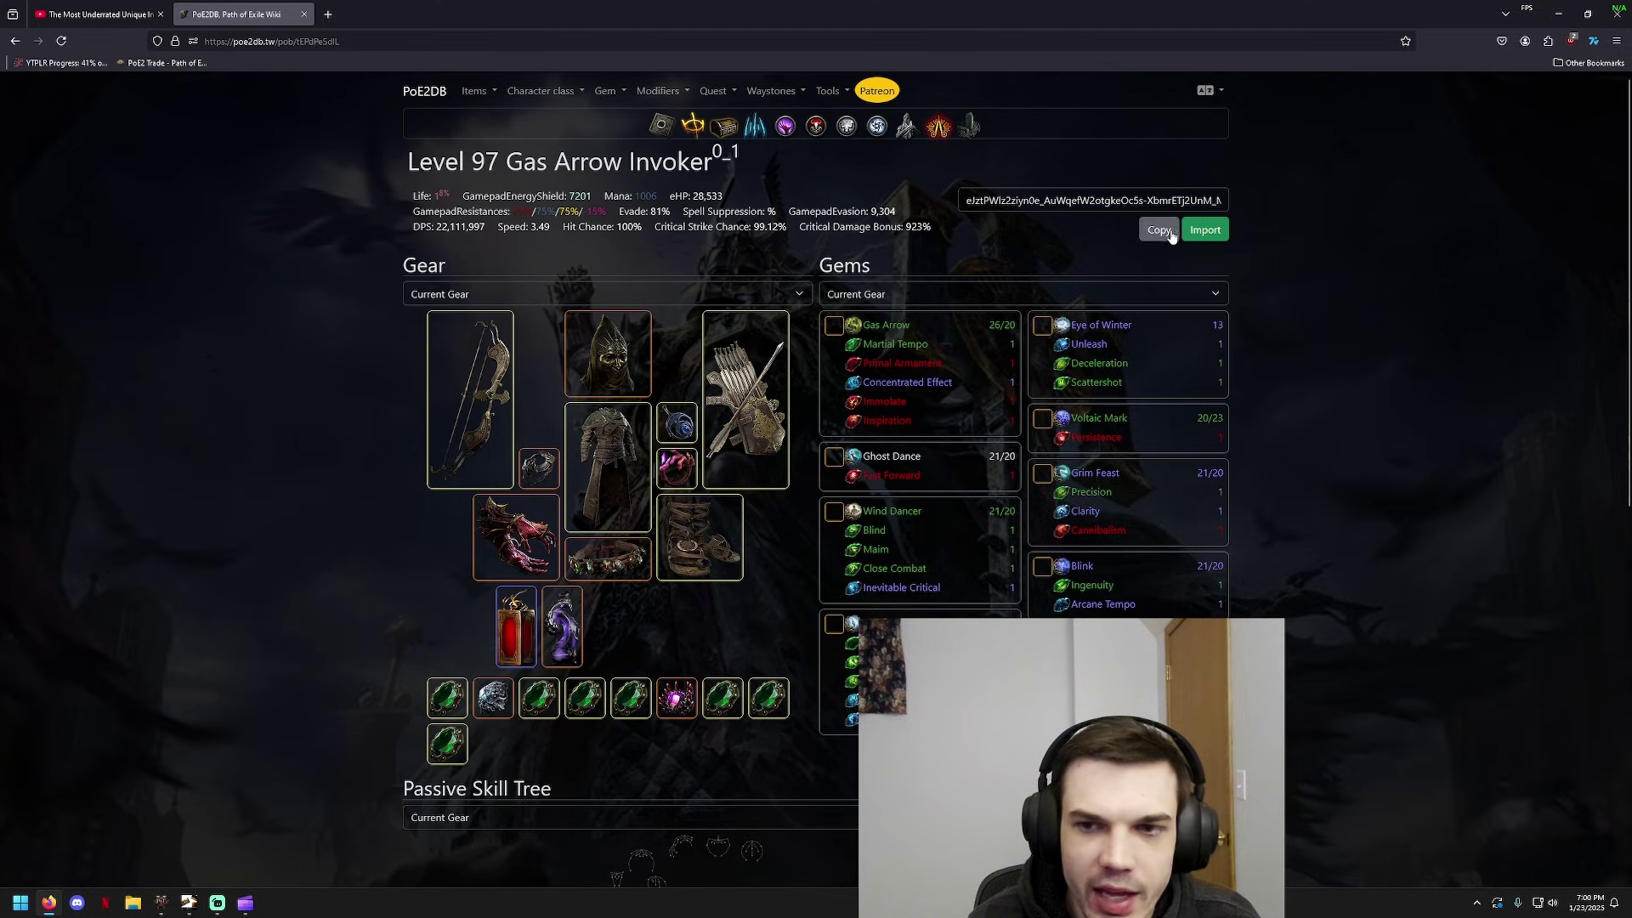
{"action": "left_click", "coordinate": [993, 195]}
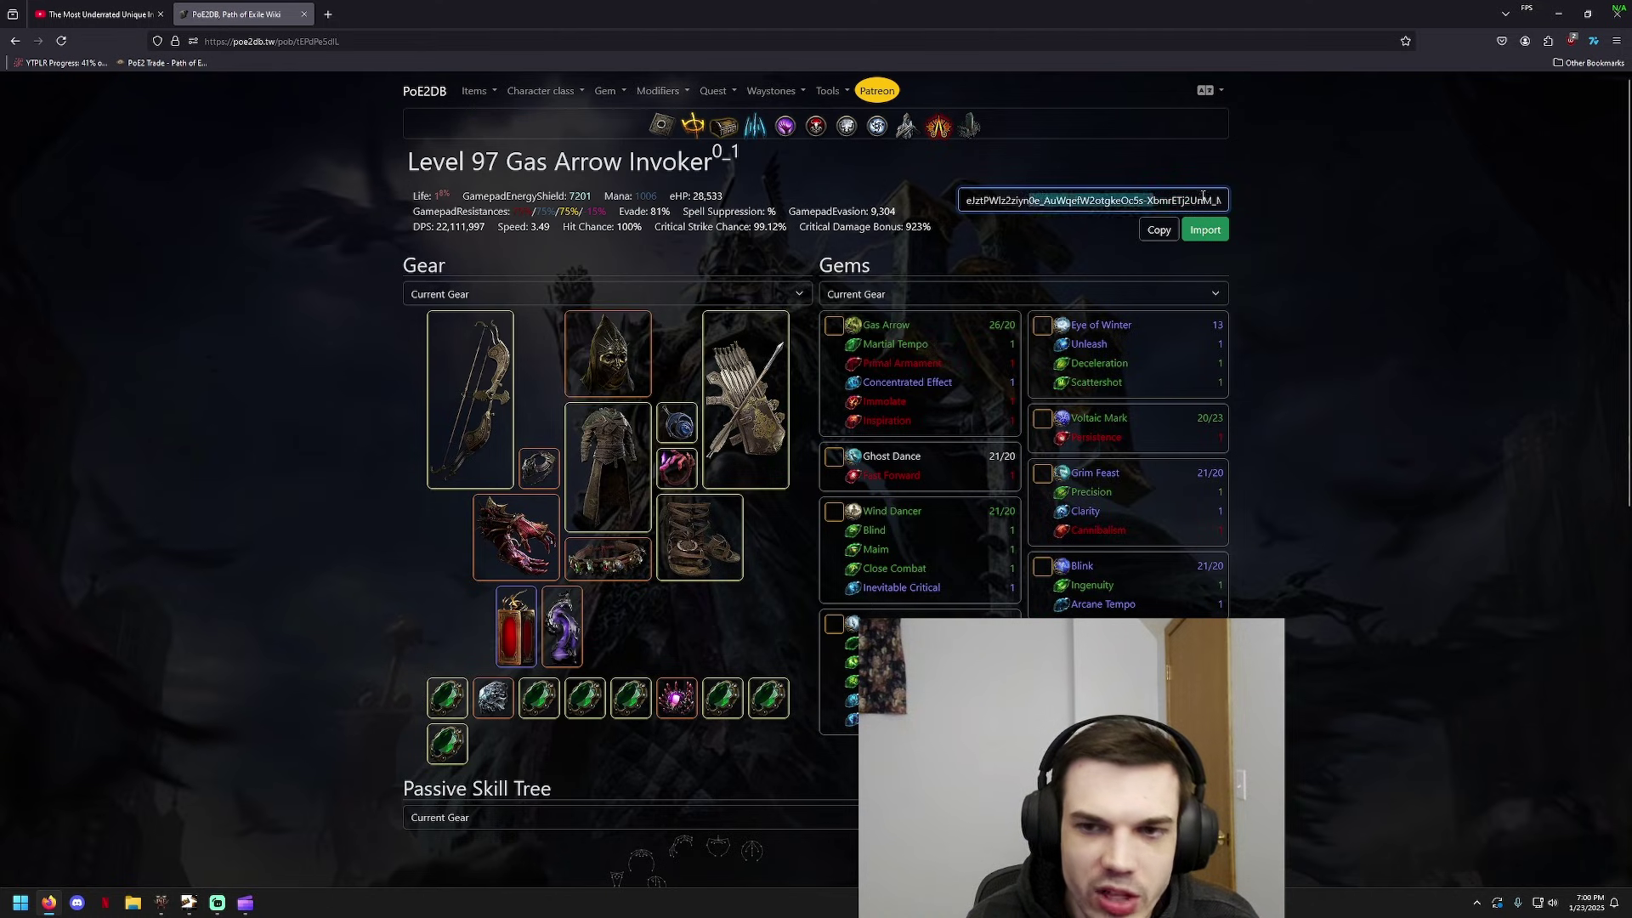
{"action": "left_click", "coordinate": [1158, 230]}
Switch back to Path of Building and import the copied build code into the unnamed build
{"action": "left_click", "coordinate": [184, 902]}
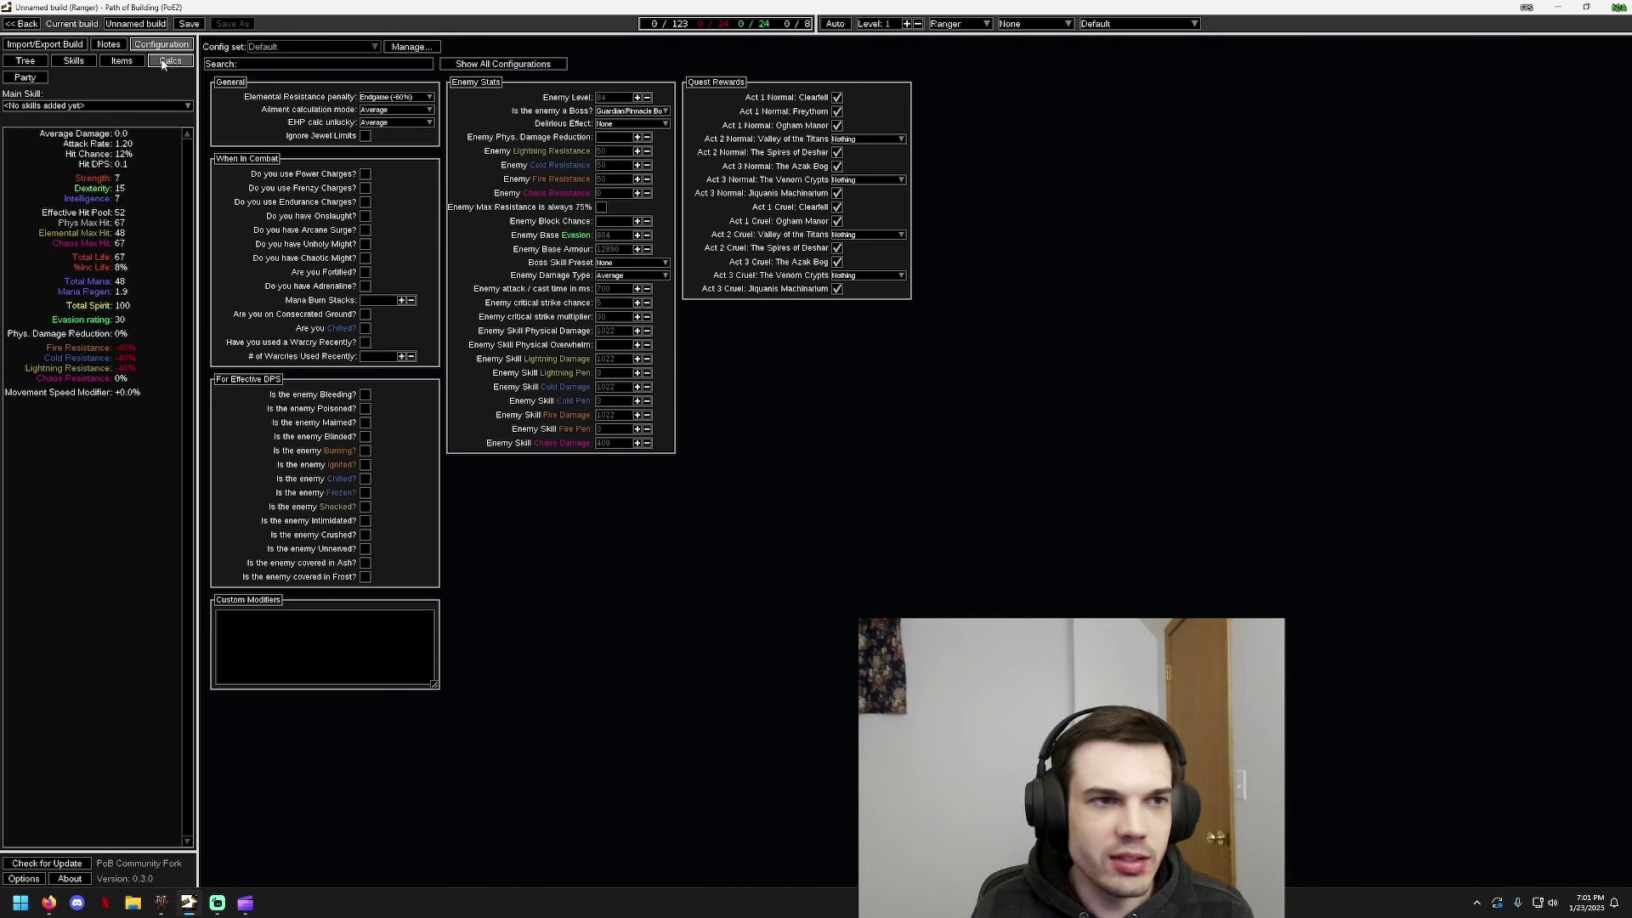
{"action": "left_click", "coordinate": [170, 61]}
{"action": "left_click", "coordinate": [44, 44]}
{"action": "left_click", "coordinate": [312, 181]}
{"action": "key", "text": "ctrl+v"}
{"action": "left_click", "coordinate": [367, 195]}
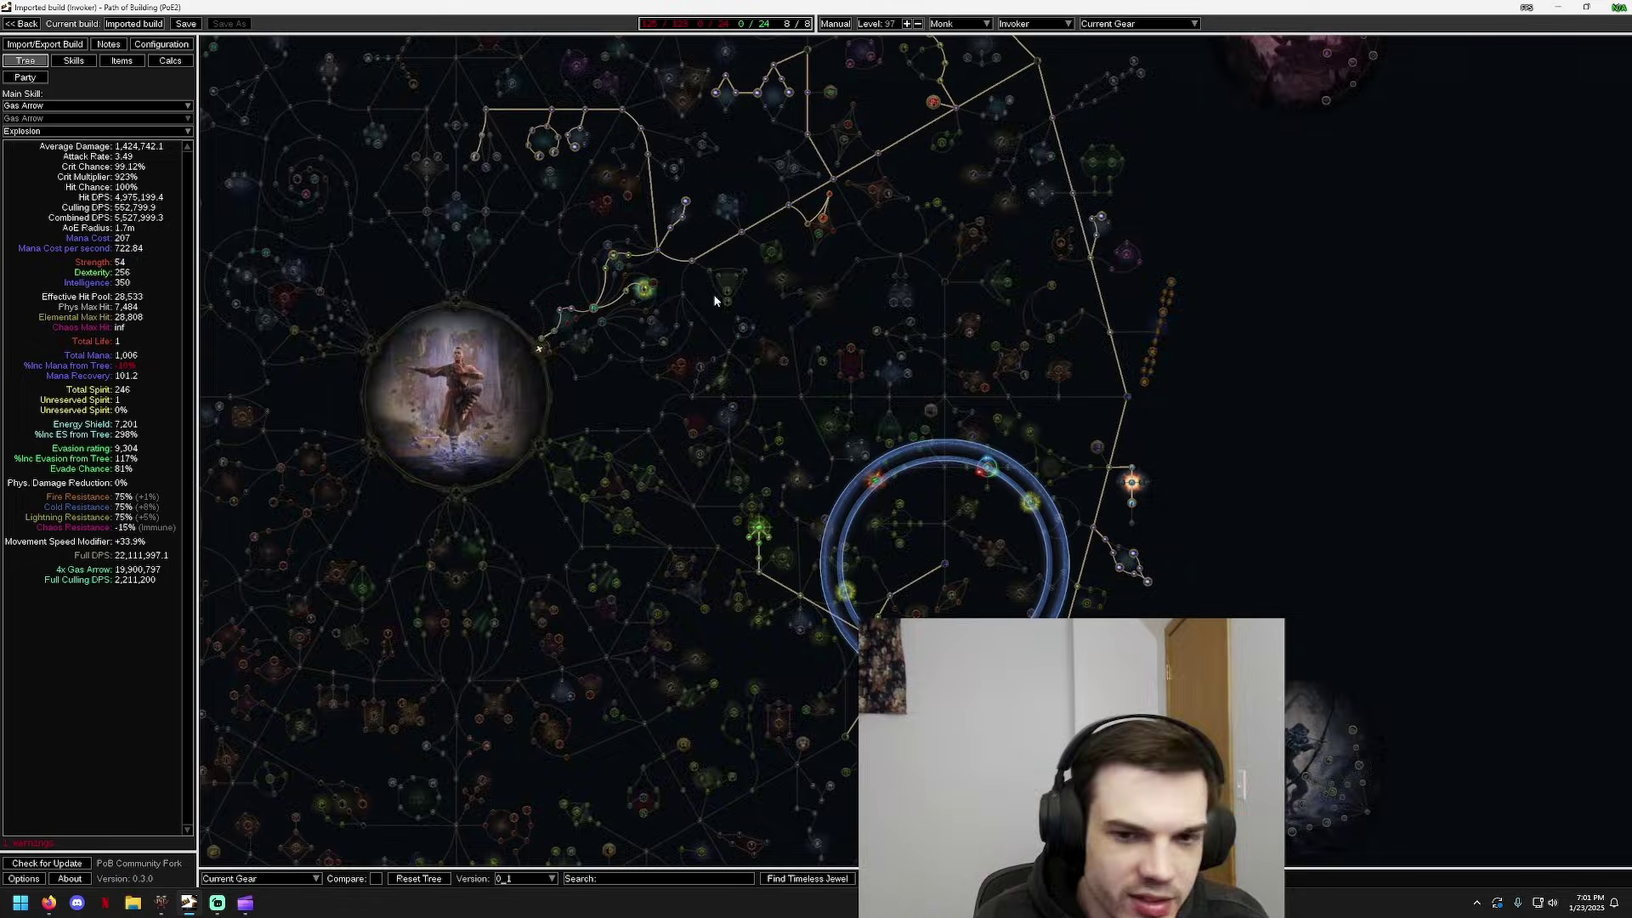
Look over the imported build's passive tree and Invoker ascendancy, and open its configuration
{"action": "left_click_drag", "start_coordinate": [1323, 199], "coordinate": [1311, 296]}
{"action": "left_click_drag", "start_coordinate": [1188, 94], "coordinate": [1211, 295]}
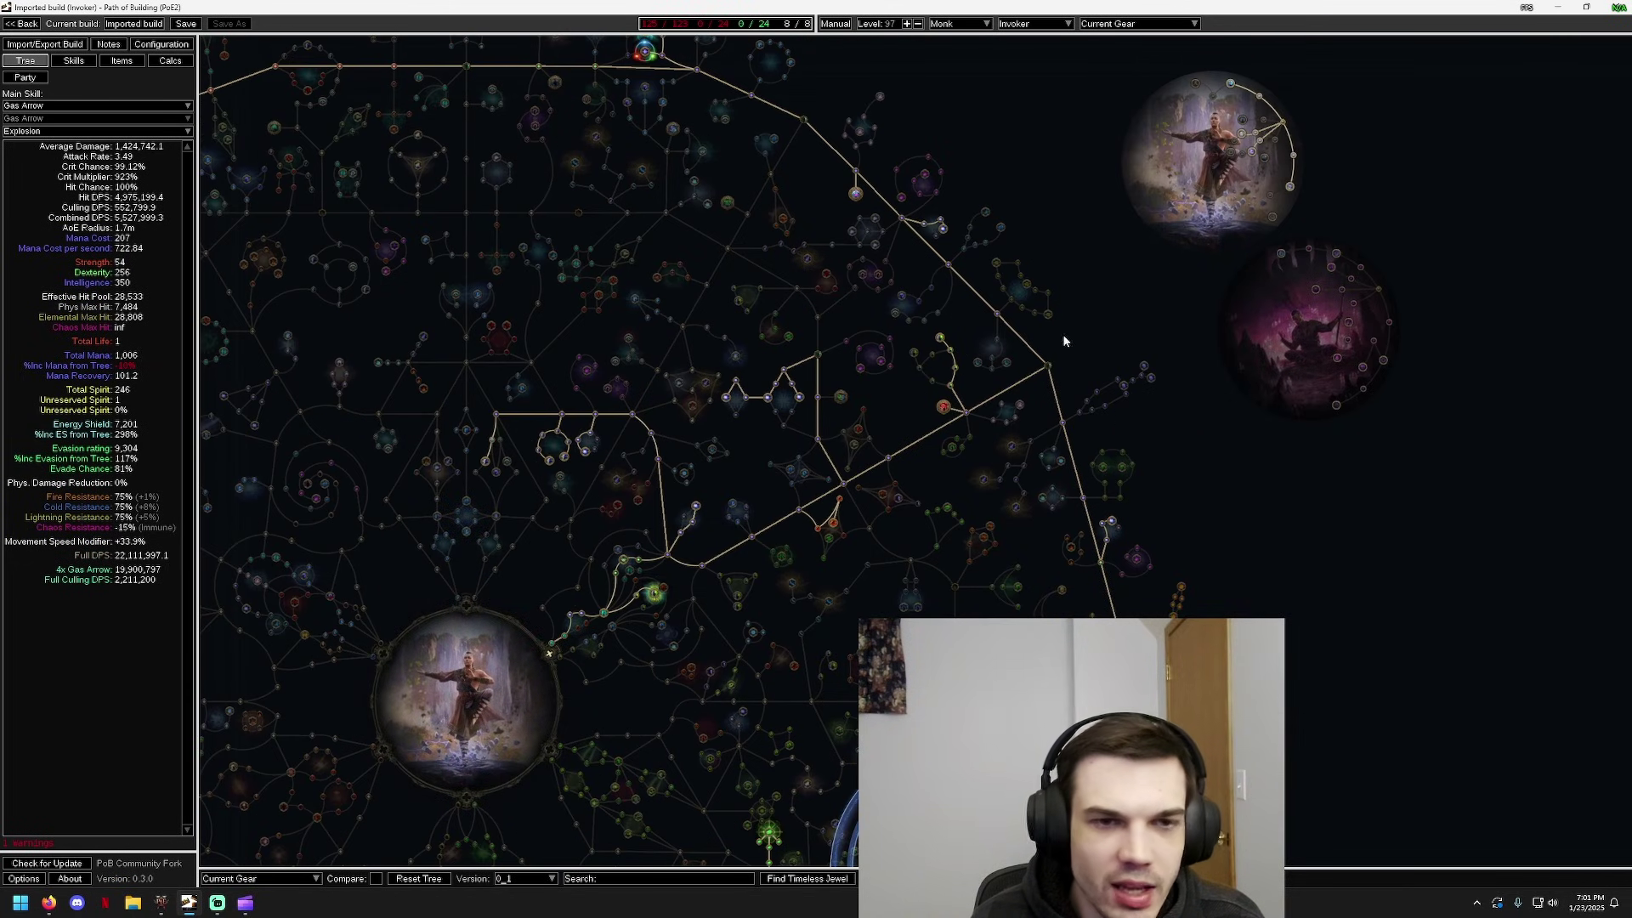
{"action": "left_click_drag", "start_coordinate": [1064, 340], "coordinate": [1186, 204]}
{"action": "left_click", "coordinate": [162, 44]}
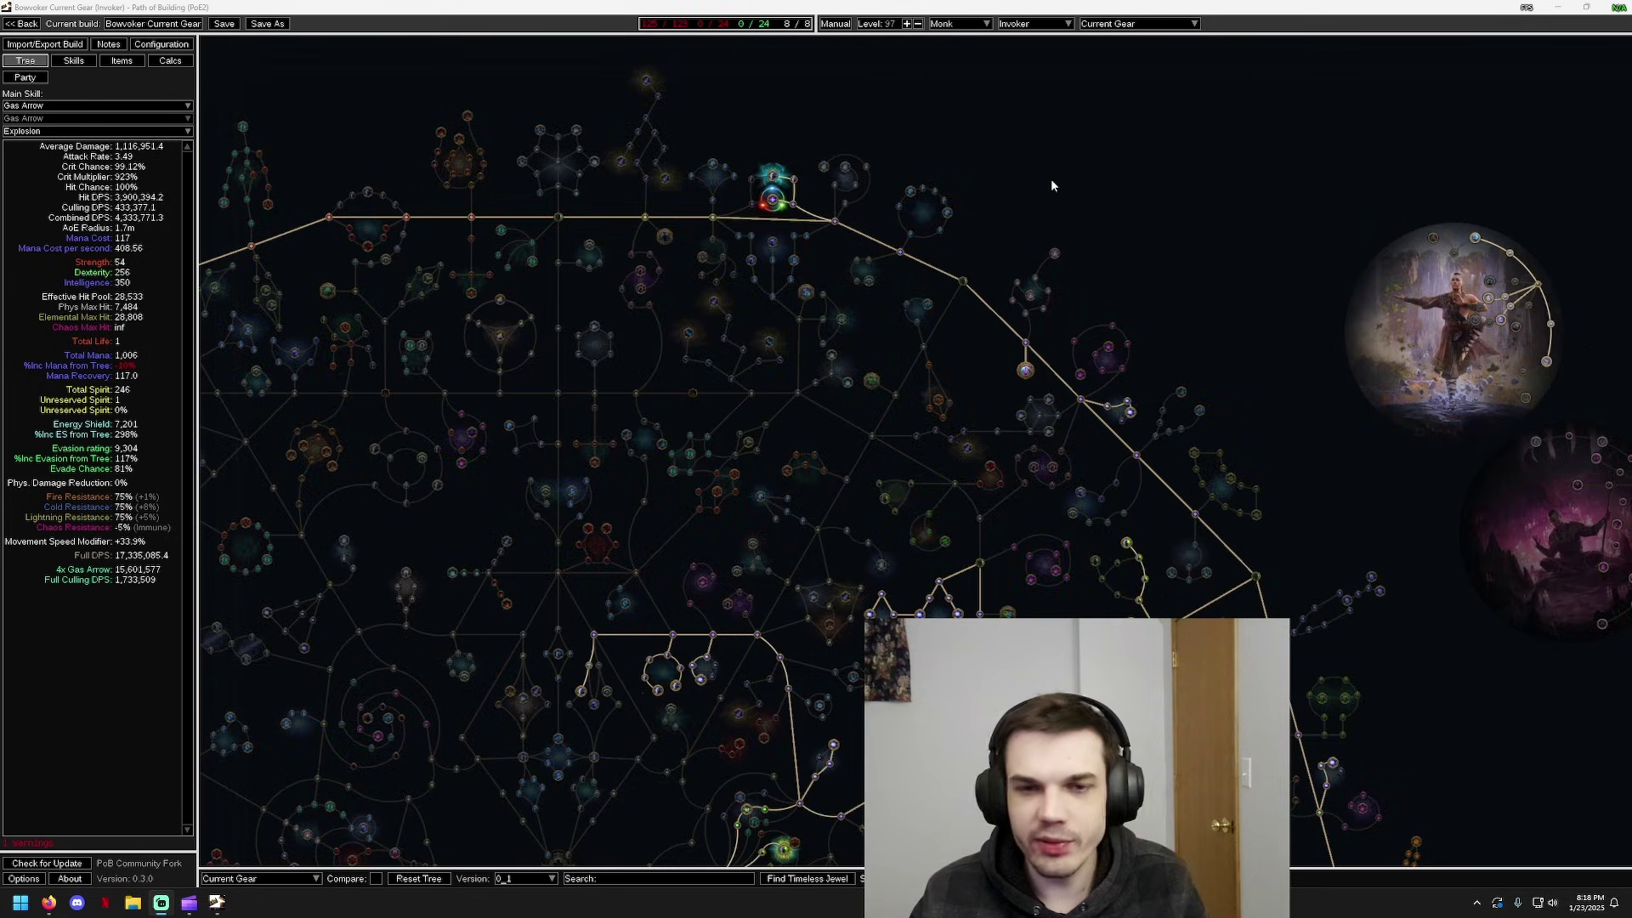
{"action": "left_click_drag", "start_coordinate": [1124, 234], "coordinate": [1095, 136]}
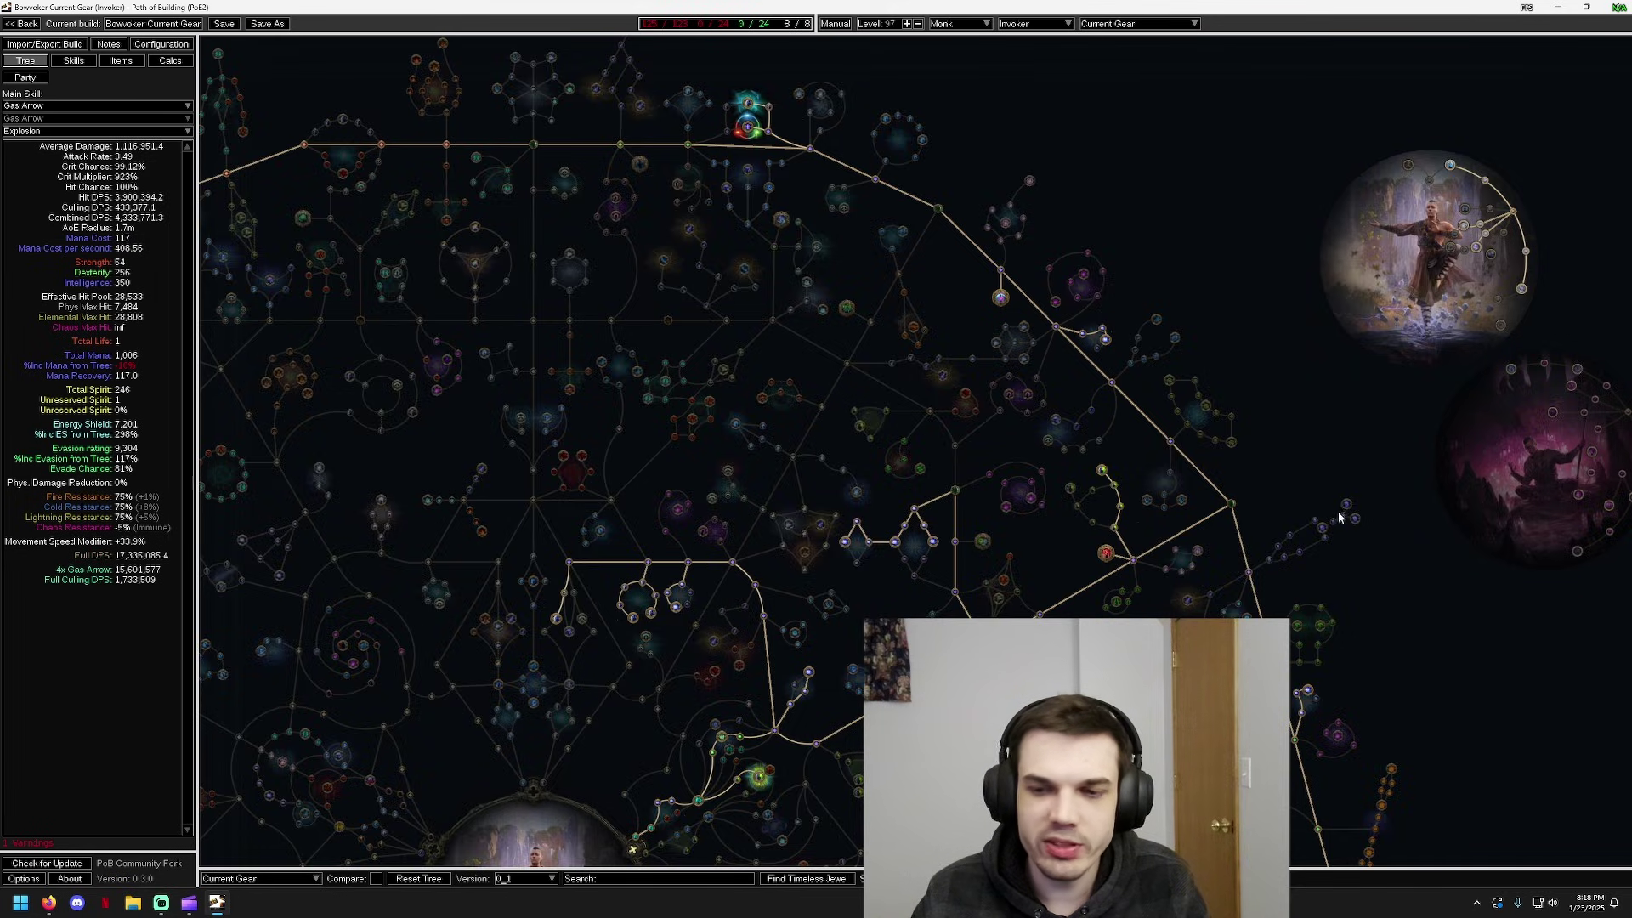
{"action": "left_click_drag", "start_coordinate": [1338, 512], "coordinate": [1288, 308]}
{"action": "mouse_move", "coordinate": [1365, 498]}
{"action": "left_mouse_down"}
{"action": "mouse_move", "coordinate": [1315, 290]}
{"action": "mouse_move", "coordinate": [1389, 511]}
{"action": "left_mouse_up"}
{"action": "left_click_drag", "start_coordinate": [1374, 296], "coordinate": [1388, 431]}
{"action": "left_click_drag", "start_coordinate": [1306, 244], "coordinate": [1326, 312]}
{"action": "left_click_drag", "start_coordinate": [1232, 139], "coordinate": [1265, 206]}
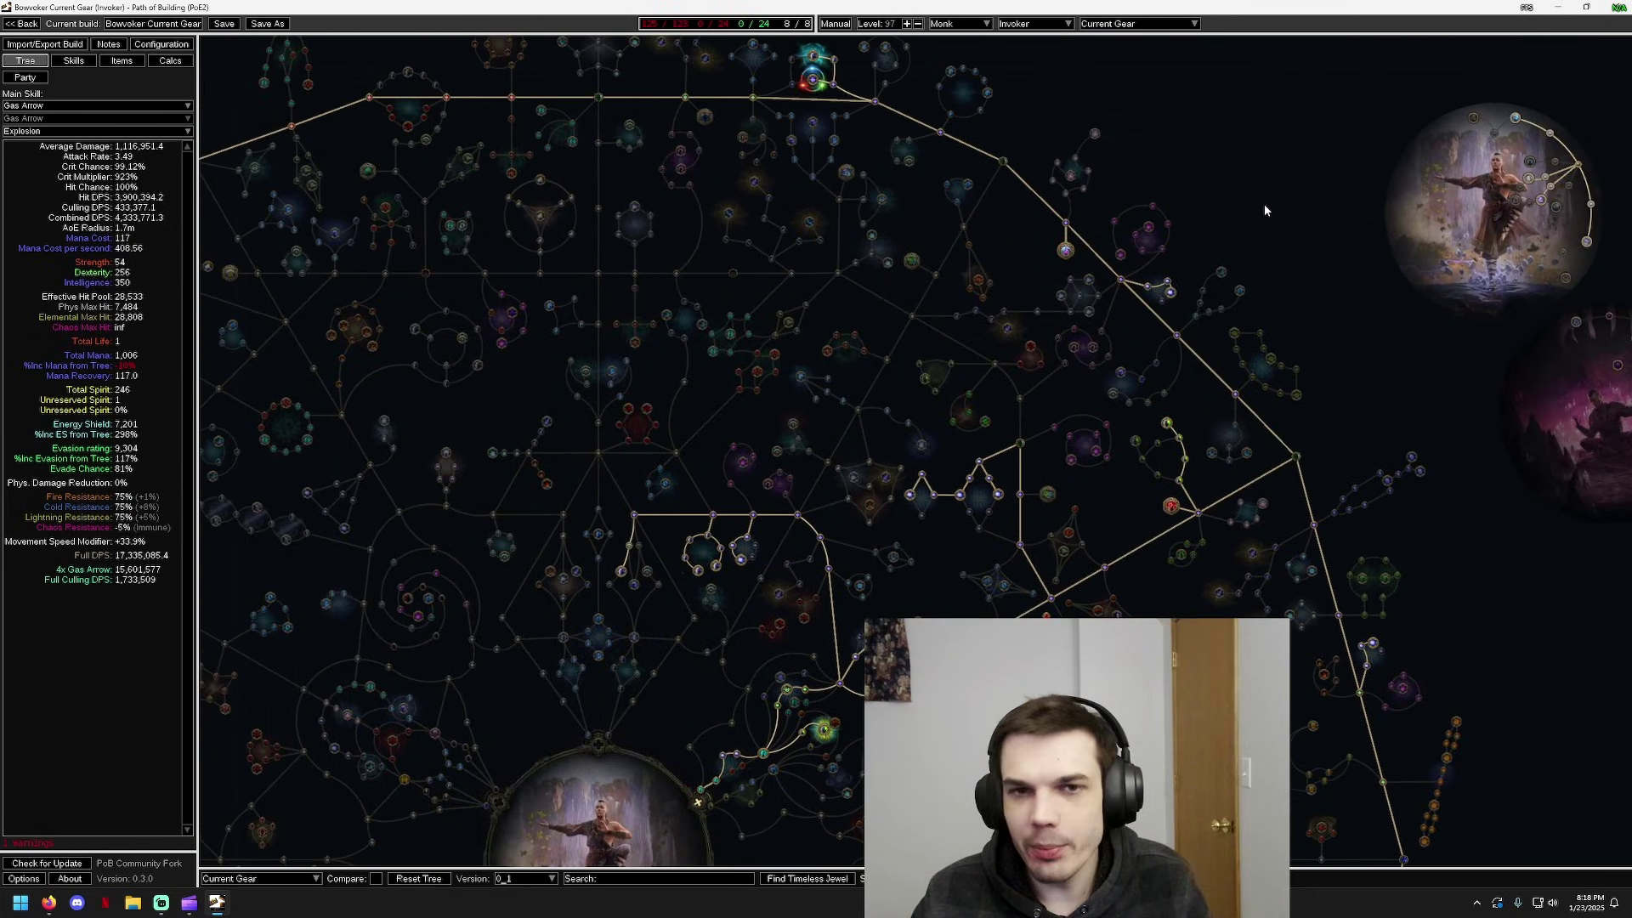
Examine Gas Arrow's skill hit damage calculations, including the cold DPS modifier and added cold damage sources, and return to the passive tree
{"action": "left_click", "coordinate": [160, 59]}
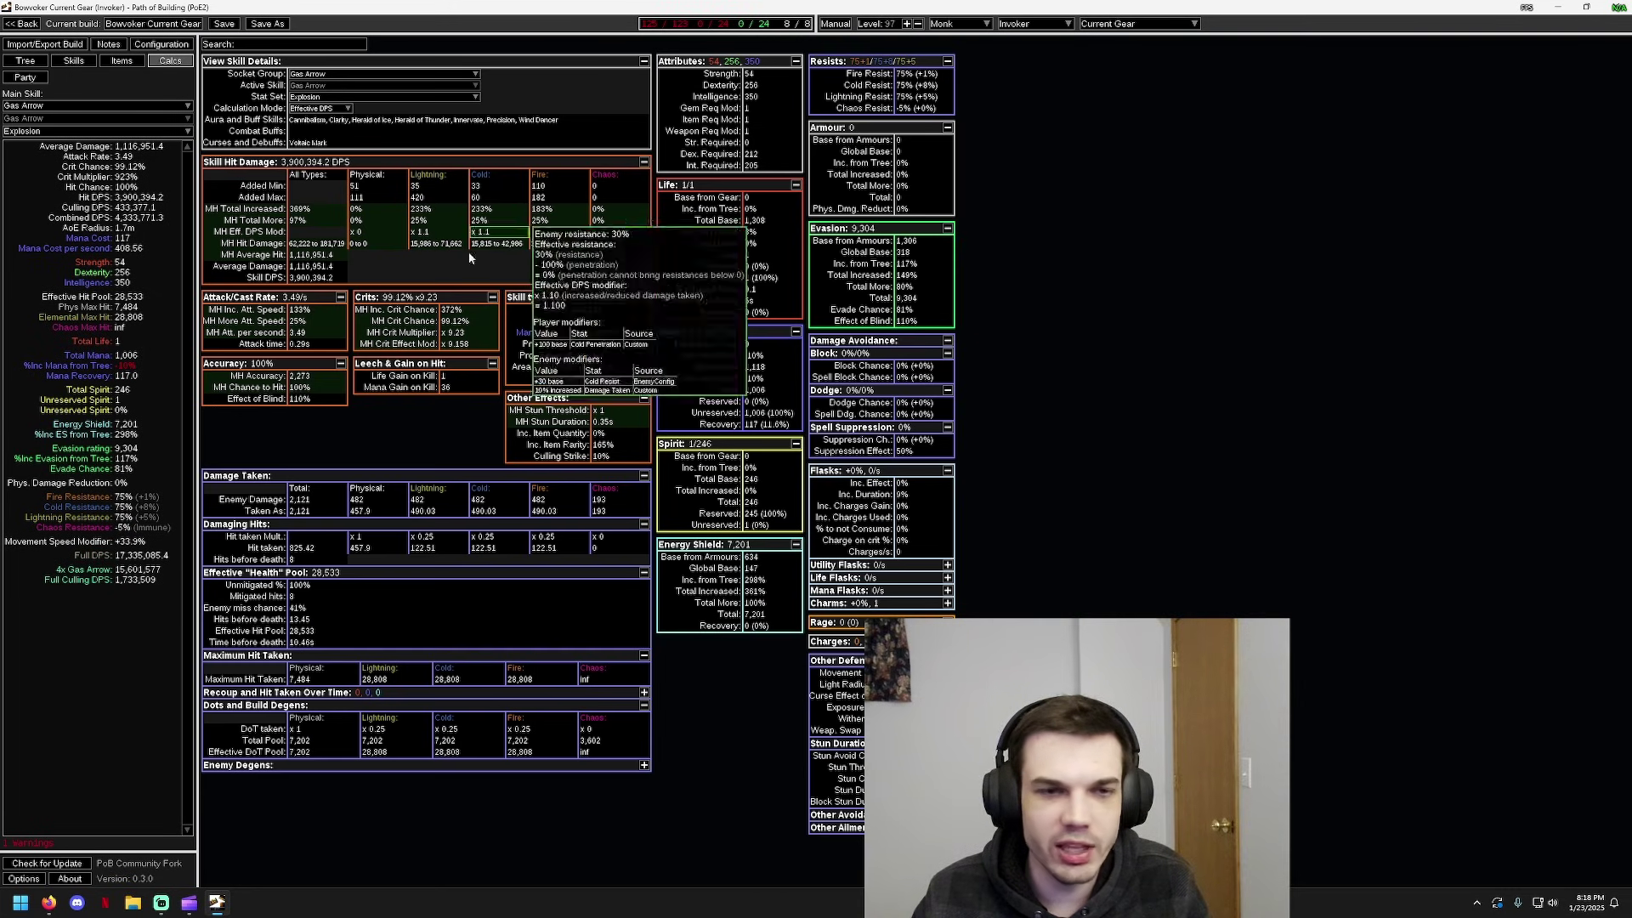
{"action": "mouse_move", "coordinate": [506, 196]}
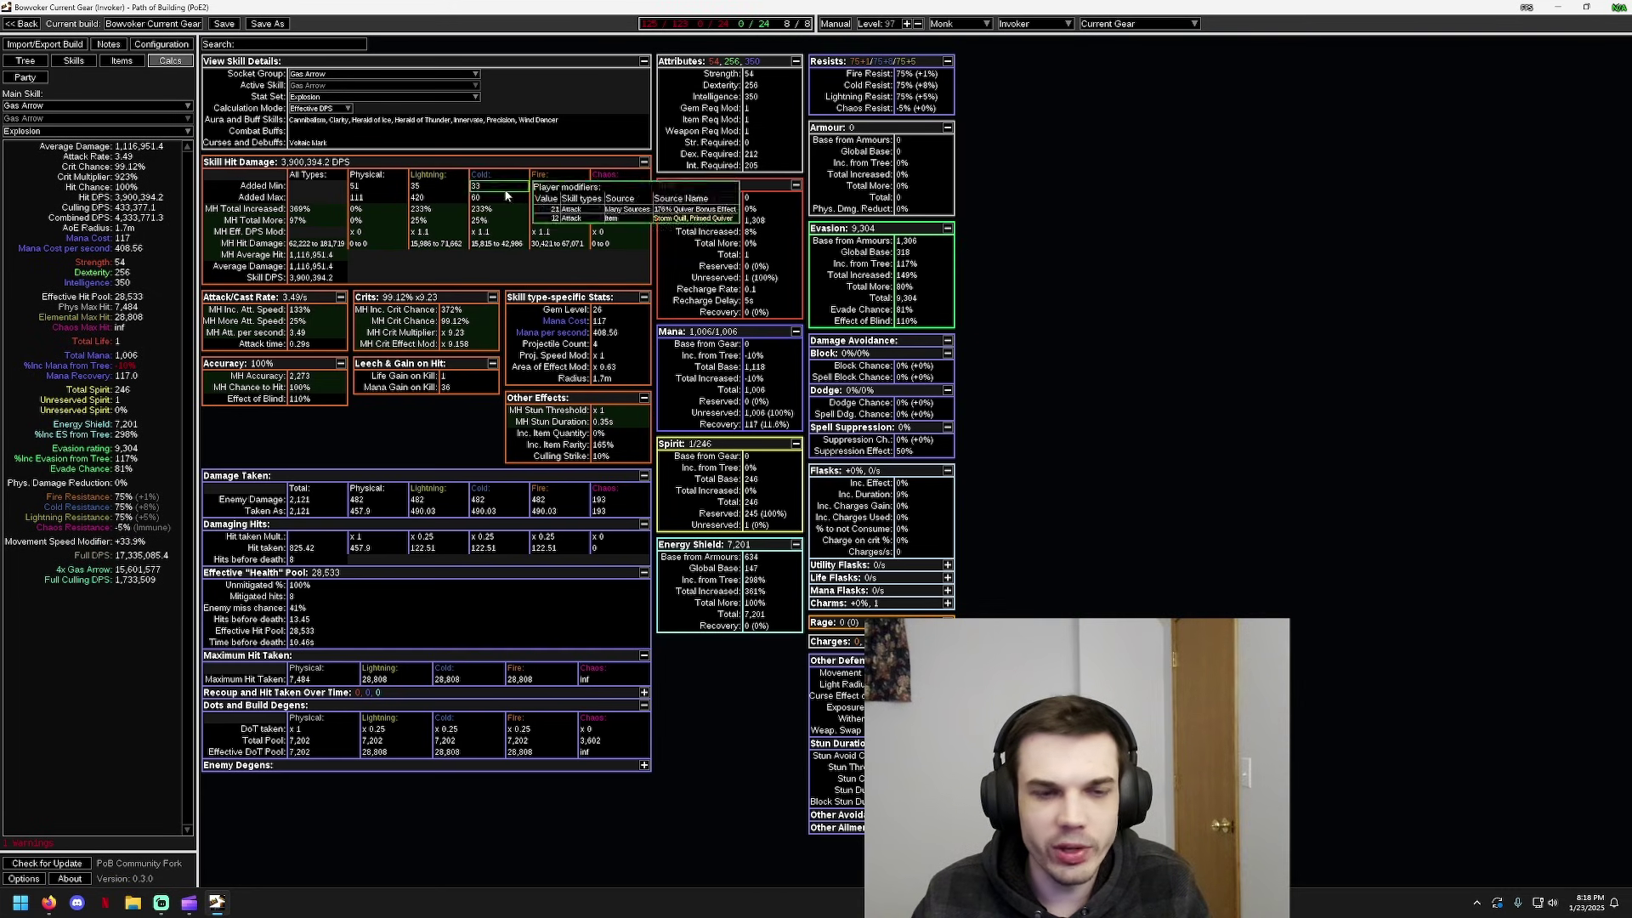
{"action": "left_click", "coordinate": [25, 61]}
{"action": "scroll", "coordinate": [1310, 240], "scroll_direction": "up", "scroll_amount": 1}
{"action": "left_click_drag", "start_coordinate": [1376, 342], "coordinate": [1284, 274]}
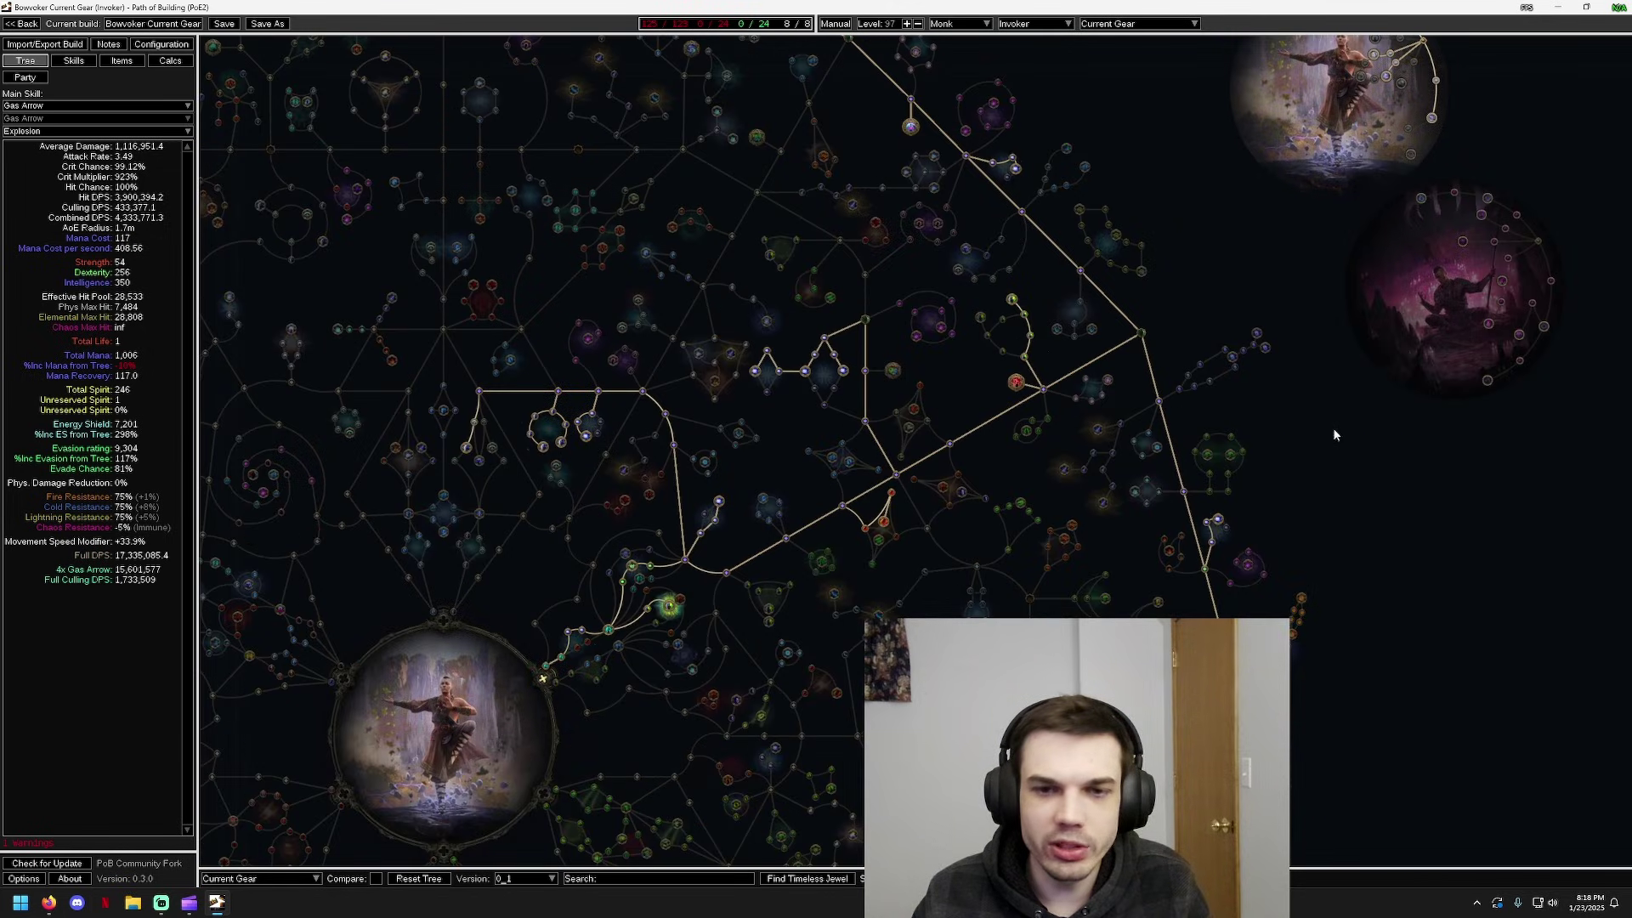
{"action": "left_click_drag", "start_coordinate": [1342, 456], "coordinate": [1372, 521]}
{"action": "left_click_drag", "start_coordinate": [1309, 190], "coordinate": [1334, 418]}
{"action": "left_click_drag", "start_coordinate": [1263, 348], "coordinate": [1295, 389]}
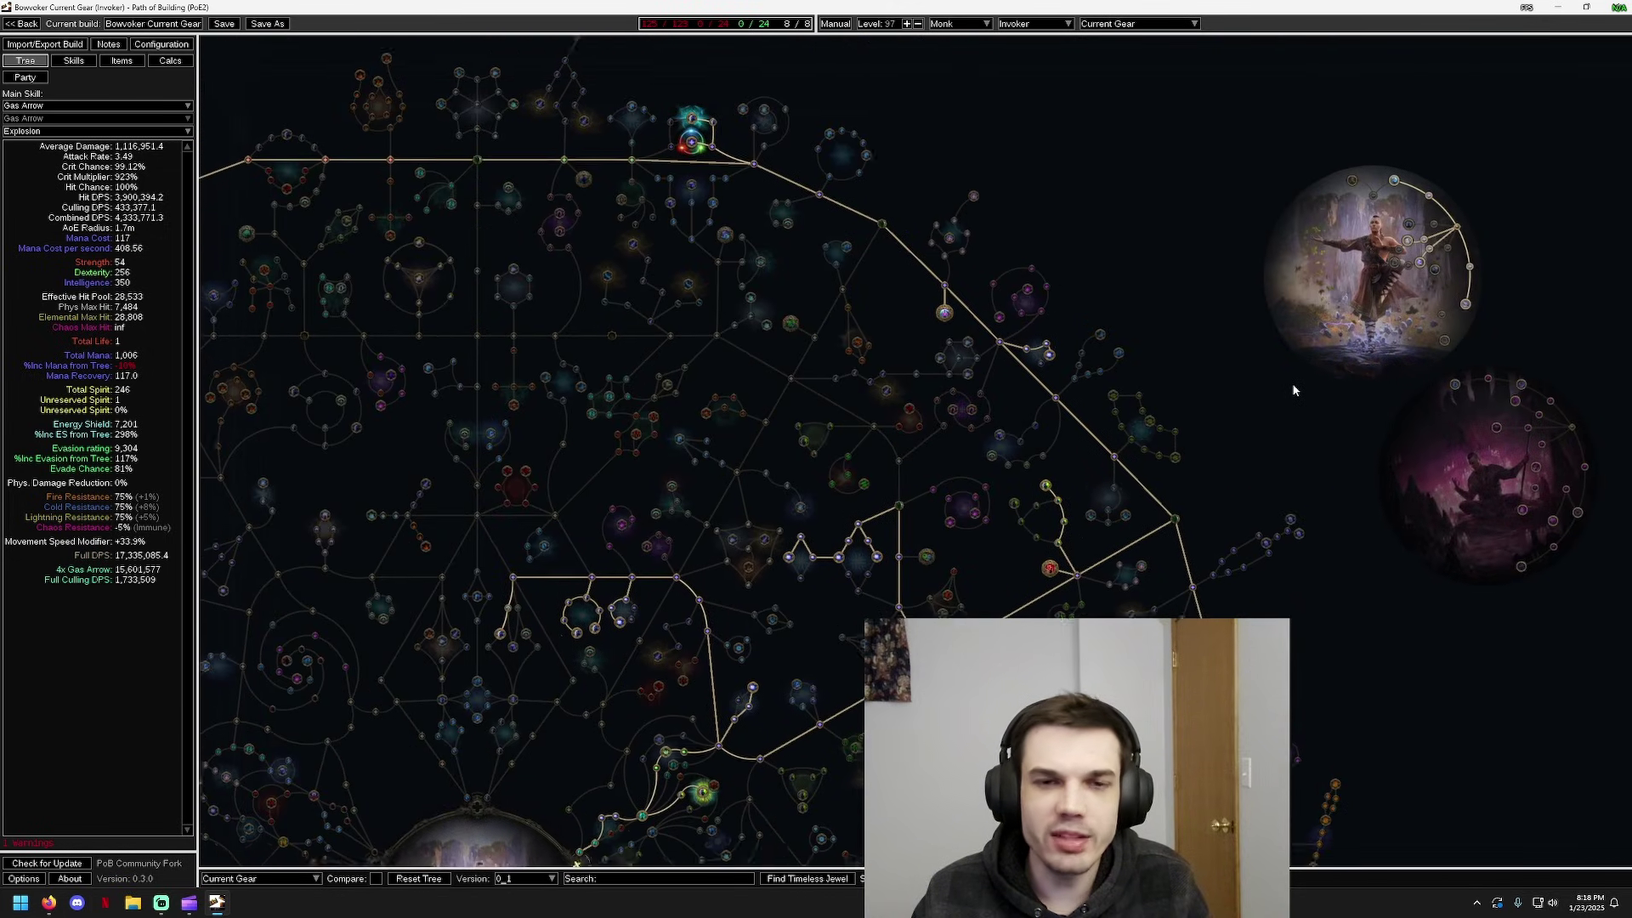